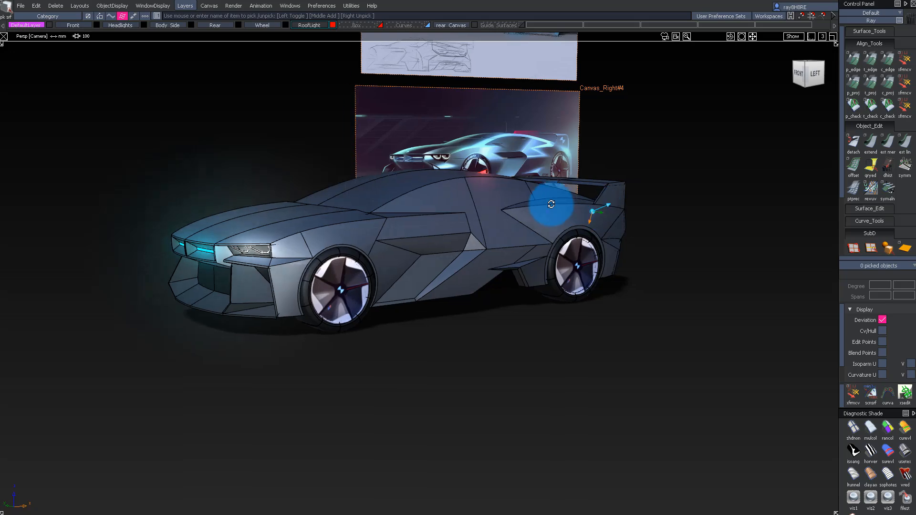
# Examine the car model from the front three-quarter and side views alongside the reference canvases.
pyautogui.keyDown('alt'); pyautogui.keyDown('shift'); pyautogui.moveTo(597, 181); pyautogui.dragTo(548, 262, button='middle'); pyautogui.keyUp('shift'); pyautogui.keyUp('alt')
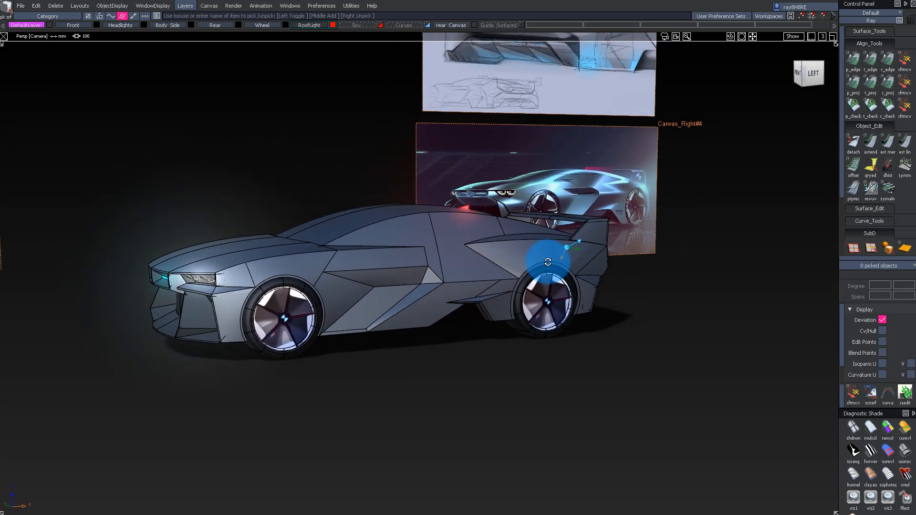
pyautogui.keyDown('alt'); pyautogui.keyDown('shift'); pyautogui.moveTo(604, 264); pyautogui.dragTo(409, 249); pyautogui.keyUp('shift'); pyautogui.keyUp('alt')
pyautogui.keyDown('alt'); pyautogui.keyDown('shift'); pyautogui.moveTo(454, 206); pyautogui.dragTo(423, 216, button='middle'); pyautogui.keyUp('shift'); pyautogui.keyUp('alt')
pyautogui.keyDown('alt'); pyautogui.keyDown('shift'); pyautogui.moveTo(451, 227); pyautogui.dragTo(513, 241, button='right'); pyautogui.keyUp('shift'); pyautogui.keyUp('alt')
pyautogui.keyDown('alt'); pyautogui.keyDown('shift'); pyautogui.moveTo(513, 241); pyautogui.dragTo(350, 277); pyautogui.keyUp('shift'); pyautogui.keyUp('alt')
pyautogui.keyDown('alt'); pyautogui.keyDown('shift'); pyautogui.moveTo(288, 227); pyautogui.dragTo(264, 243); pyautogui.keyUp('shift'); pyautogui.keyUp('alt')
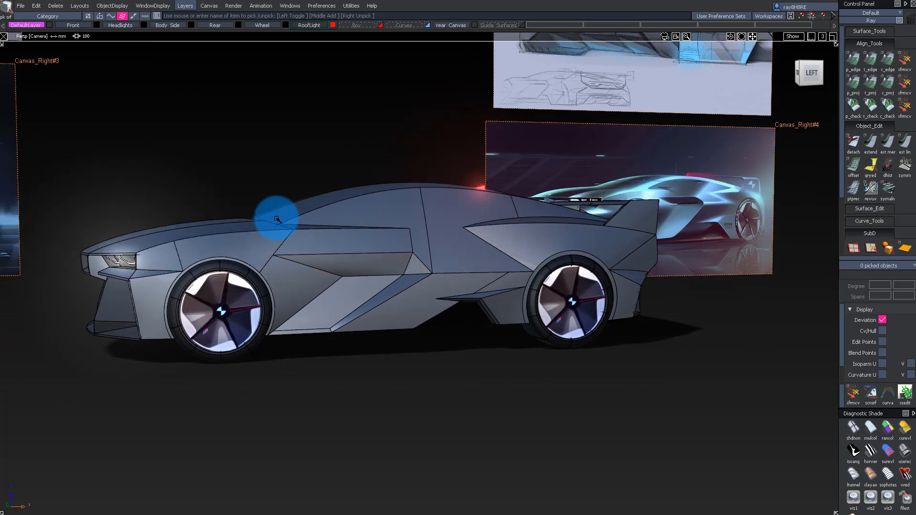
pyautogui.keyDown('alt'); pyautogui.keyDown('shift'); pyautogui.moveTo(443, 207); pyautogui.dragTo(450, 173); pyautogui.keyUp('shift'); pyautogui.keyUp('alt')
pyautogui.moveTo(639, 205)
pyautogui.keyDown('alt'); pyautogui.keyDown('shift'); pyautogui.mouseDown()
pyautogui.moveTo(381, 159)
pyautogui.moveTo(419, 128)
pyautogui.mouseUp(); pyautogui.keyUp('shift'); pyautogui.keyUp('alt')
pyautogui.keyDown('alt'); pyautogui.keyDown('shift'); pyautogui.moveTo(419, 129); pyautogui.dragTo(458, 123); pyautogui.keyUp('shift'); pyautogui.keyUp('alt')
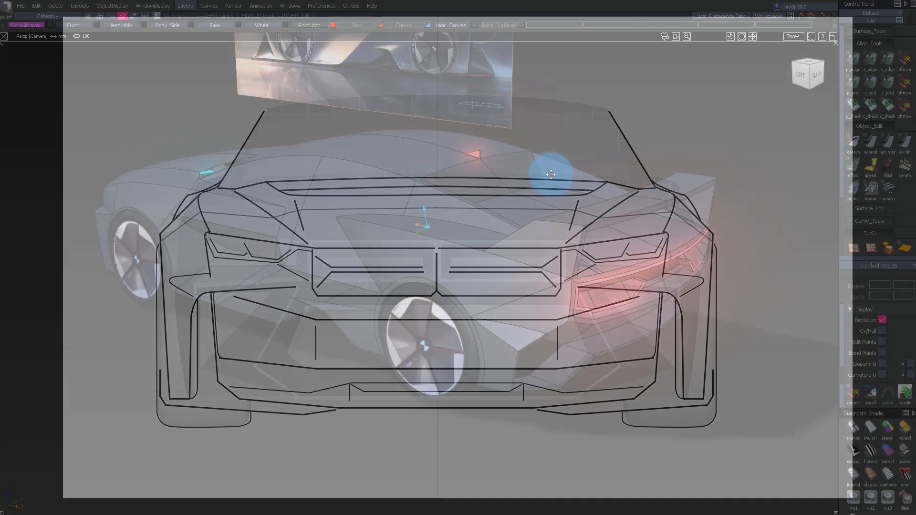
# Examine the side profile, roofline and body side surfaces from several angles.
pyautogui.moveTo(548, 168)
pyautogui.keyDown('alt'); pyautogui.keyDown('shift'); pyautogui.mouseDown()
pyautogui.moveTo(389, 141)
pyautogui.moveTo(605, 117)
pyautogui.moveTo(401, 196)
pyautogui.moveTo(429, 225)
pyautogui.mouseUp(); pyautogui.keyUp('shift'); pyautogui.keyUp('alt')
pyautogui.keyDown('alt'); pyautogui.keyDown('shift'); pyautogui.moveTo(376, 262); pyautogui.dragTo(352, 178); pyautogui.keyUp('shift'); pyautogui.keyUp('alt')
pyautogui.keyDown('alt'); pyautogui.keyDown('shift'); pyautogui.moveTo(352, 178); pyautogui.dragTo(447, 181, button='middle'); pyautogui.keyUp('shift'); pyautogui.keyUp('alt')
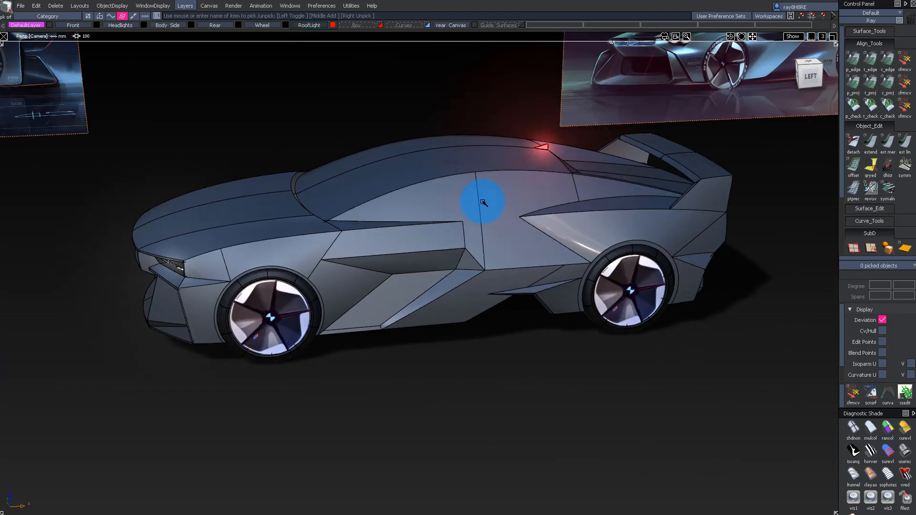
pyautogui.keyDown('alt'); pyautogui.keyDown('shift'); pyautogui.moveTo(595, 183); pyautogui.dragTo(529, 178); pyautogui.keyUp('shift'); pyautogui.keyUp('alt')
pyautogui.keyDown('alt'); pyautogui.keyDown('shift'); pyautogui.moveTo(468, 197); pyautogui.dragTo(323, 184); pyautogui.keyUp('shift'); pyautogui.keyUp('alt')
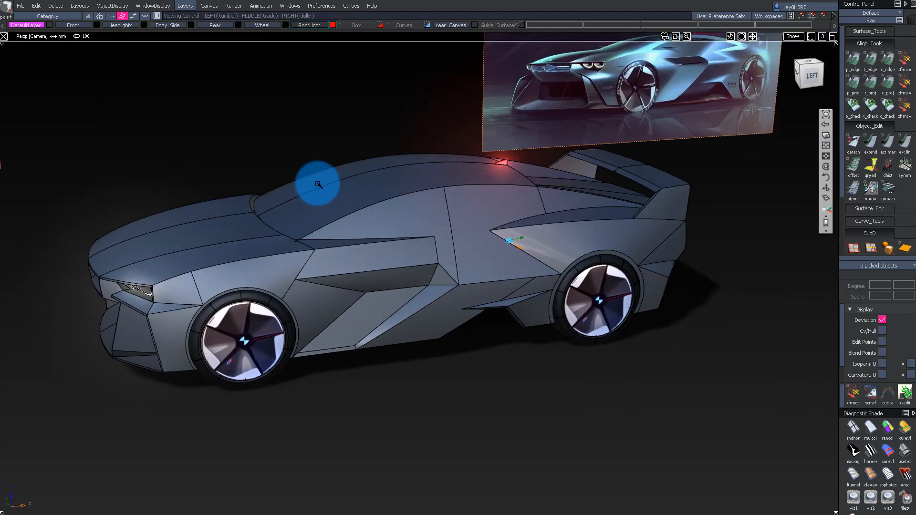
pyautogui.keyDown('alt'); pyautogui.keyDown('shift'); pyautogui.click(359, 181); pyautogui.keyUp('shift'); pyautogui.keyUp('alt')
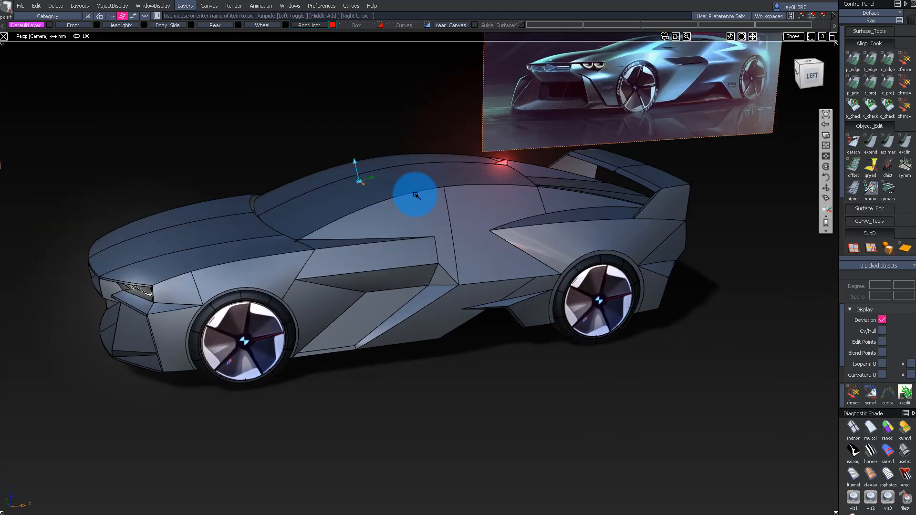
pyautogui.keyDown('alt'); pyautogui.keyDown('shift'); pyautogui.moveTo(410, 192); pyautogui.dragTo(378, 192, button='right'); pyautogui.keyUp('shift'); pyautogui.keyUp('alt')
pyautogui.keyDown('alt'); pyautogui.keyDown('shift'); pyautogui.moveTo(378, 193); pyautogui.dragTo(425, 187); pyautogui.keyUp('shift'); pyautogui.keyUp('alt')
pyautogui.keyDown('alt'); pyautogui.keyDown('shift'); pyautogui.moveTo(425, 187); pyautogui.dragTo(334, 198, button='right'); pyautogui.keyUp('shift'); pyautogui.keyUp('alt')
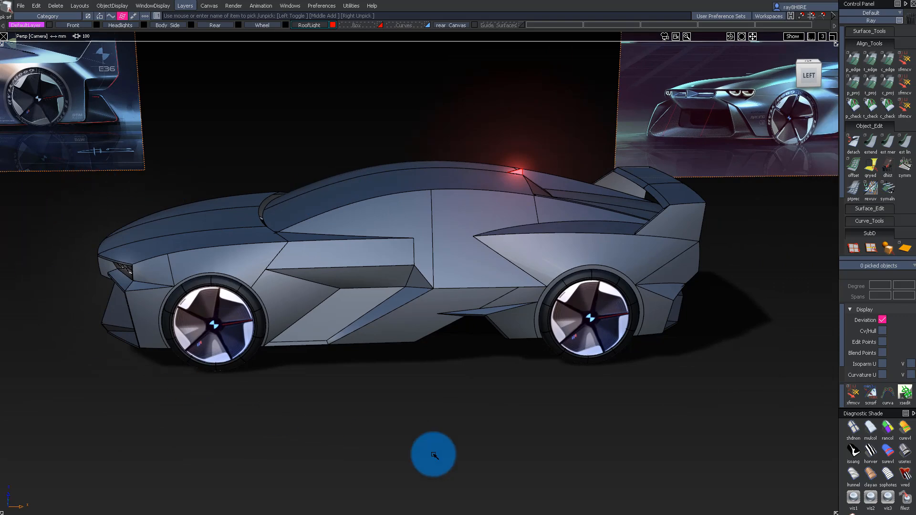
pyautogui.keyDown('alt'); pyautogui.keyDown('shift'); pyautogui.click(565, 231); pyautogui.keyUp('shift'); pyautogui.keyUp('alt')
pyautogui.keyDown('alt'); pyautogui.keyDown('shift'); pyautogui.moveTo(564, 231); pyautogui.dragTo(637, 230, button='right'); pyautogui.keyUp('shift'); pyautogui.keyUp('alt')
pyautogui.keyDown('alt'); pyautogui.keyDown('shift'); pyautogui.moveTo(637, 230); pyautogui.dragTo(459, 201); pyautogui.keyUp('shift'); pyautogui.keyUp('alt')
pyautogui.keyDown('alt'); pyautogui.keyDown('shift'); pyautogui.moveTo(297, 247); pyautogui.dragTo(428, 252); pyautogui.keyUp('shift'); pyautogui.keyUp('alt')
pyautogui.keyDown('alt'); pyautogui.keyDown('shift'); pyautogui.moveTo(428, 253); pyautogui.dragTo(344, 274, button='right'); pyautogui.keyUp('shift'); pyautogui.keyUp('alt')
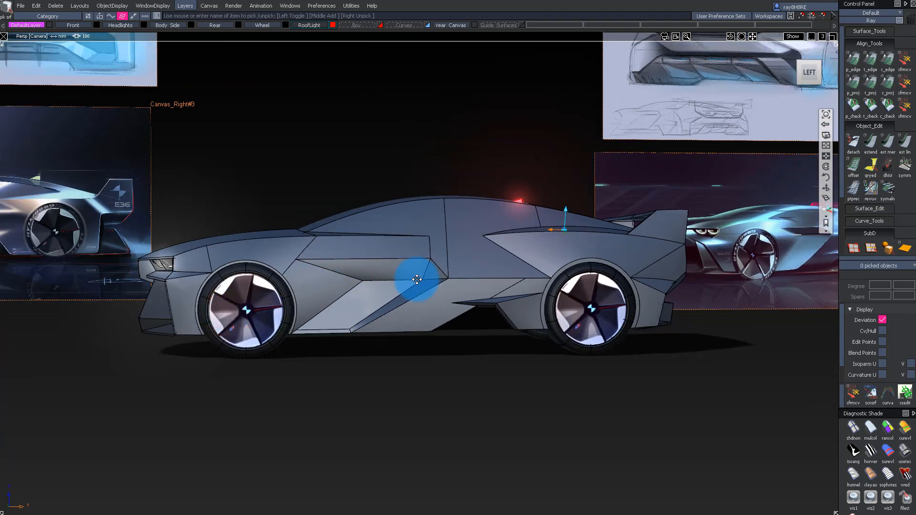
pyautogui.keyDown('alt'); pyautogui.keyDown('shift'); pyautogui.moveTo(343, 274); pyautogui.dragTo(407, 273, button='middle'); pyautogui.keyUp('shift'); pyautogui.keyUp('alt')
pyautogui.keyDown('alt'); pyautogui.keyDown('shift'); pyautogui.click(495, 273); pyautogui.keyUp('shift'); pyautogui.keyUp('alt')
pyautogui.keyDown('alt'); pyautogui.keyDown('shift'); pyautogui.moveTo(370, 260); pyautogui.dragTo(439, 221); pyautogui.keyUp('shift'); pyautogui.keyUp('alt')
pyautogui.keyDown('alt'); pyautogui.keyDown('shift'); pyautogui.moveTo(492, 252); pyautogui.dragTo(497, 297); pyautogui.keyUp('shift'); pyautogui.keyUp('alt')
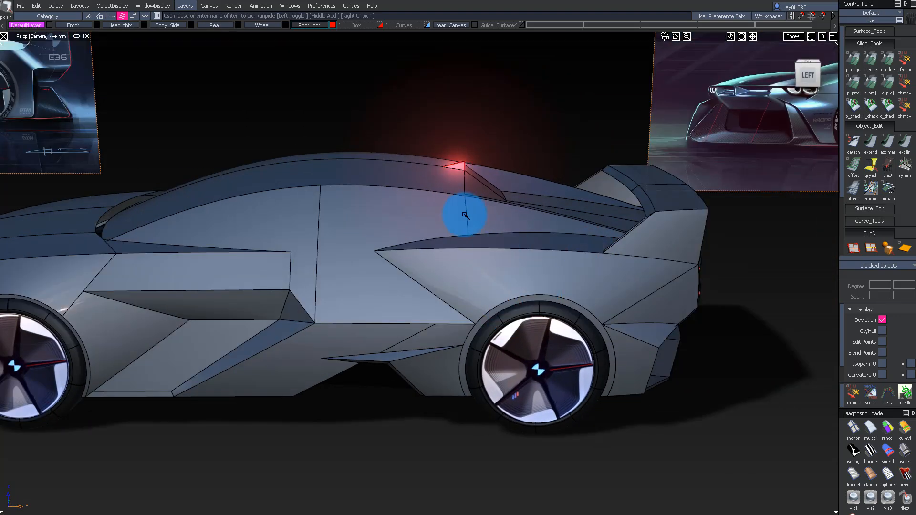
# Examine the rear quarter, shoulder and wheel arch surfaces against the reference renderings.
pyautogui.moveTo(443, 232)
pyautogui.keyDown('alt'); pyautogui.keyDown('shift'); pyautogui.mouseDown()
pyautogui.moveTo(431, 180)
pyautogui.moveTo(462, 180)
pyautogui.moveTo(277, 247)
pyautogui.moveTo(438, 216)
pyautogui.mouseUp(); pyautogui.keyUp('shift'); pyautogui.keyUp('alt')
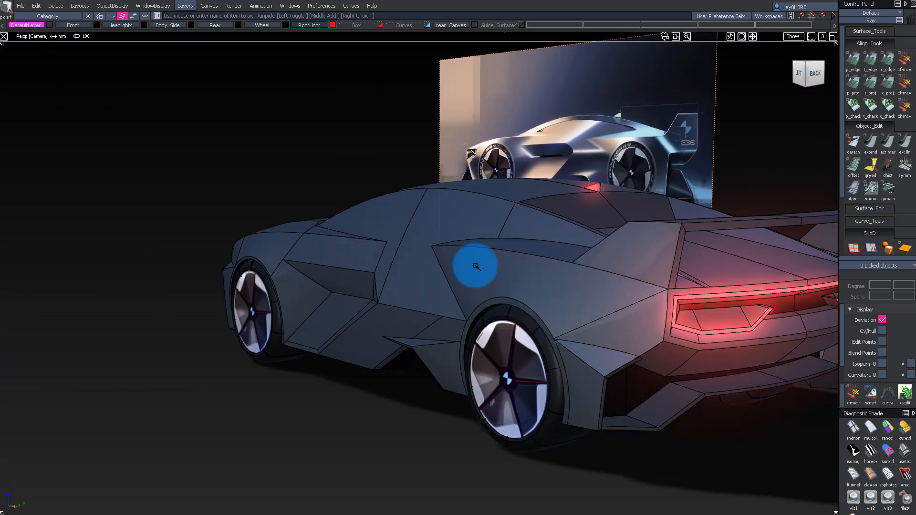
pyautogui.keyDown('alt'); pyautogui.keyDown('shift'); pyautogui.moveTo(373, 268); pyautogui.dragTo(356, 210); pyautogui.keyUp('shift'); pyautogui.keyUp('alt')
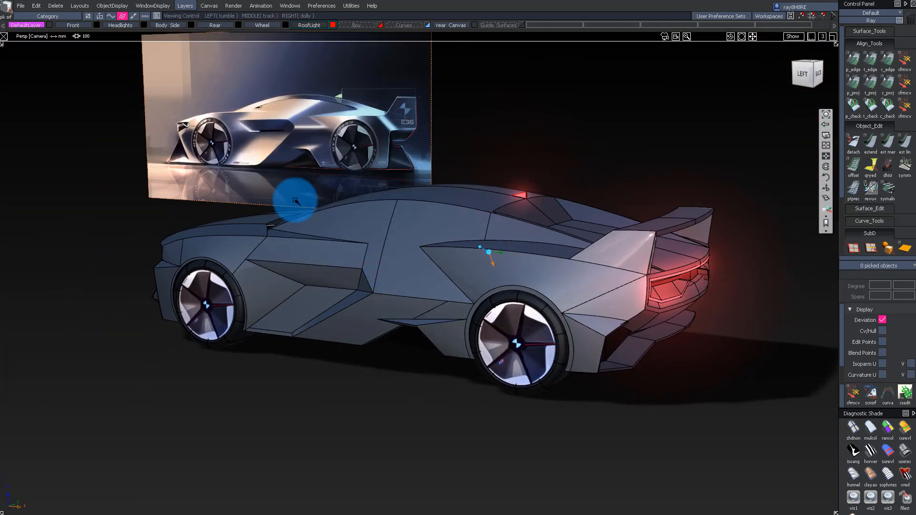
pyautogui.keyDown('alt'); pyautogui.keyDown('shift'); pyautogui.moveTo(345, 244); pyautogui.dragTo(415, 231); pyautogui.keyUp('shift'); pyautogui.keyUp('alt')
pyautogui.keyDown('alt'); pyautogui.keyDown('shift'); pyautogui.moveTo(415, 231); pyautogui.dragTo(394, 295, button='right'); pyautogui.keyUp('shift'); pyautogui.keyUp('alt')
pyautogui.moveTo(394, 295)
pyautogui.keyDown('alt'); pyautogui.keyDown('shift'); pyautogui.mouseDown()
pyautogui.moveTo(252, 237)
pyautogui.moveTo(307, 202)
pyautogui.moveTo(389, 212)
pyautogui.moveTo(321, 225)
pyautogui.moveTo(370, 210)
pyautogui.moveTo(454, 211)
pyautogui.moveTo(486, 228)
pyautogui.moveTo(262, 225)
pyautogui.moveTo(159, 255)
pyautogui.moveTo(198, 262)
pyautogui.moveTo(235, 229)
pyautogui.moveTo(388, 256)
pyautogui.moveTo(357, 256)
pyautogui.moveTo(724, 349)
pyautogui.mouseUp(); pyautogui.keyUp('shift'); pyautogui.keyUp('alt')
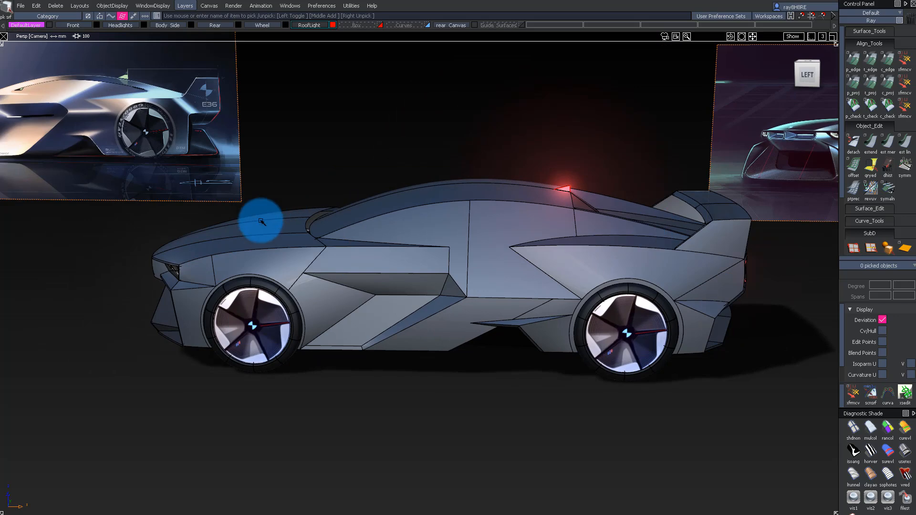
pyautogui.moveTo(230, 260)
pyautogui.keyDown('alt'); pyautogui.keyDown('shift'); pyautogui.mouseDown()
pyautogui.moveTo(292, 252)
pyautogui.moveTo(316, 225)
pyautogui.moveTo(374, 231)
pyautogui.moveTo(92, 251)
pyautogui.mouseUp(); pyautogui.keyUp('shift'); pyautogui.keyUp('alt')
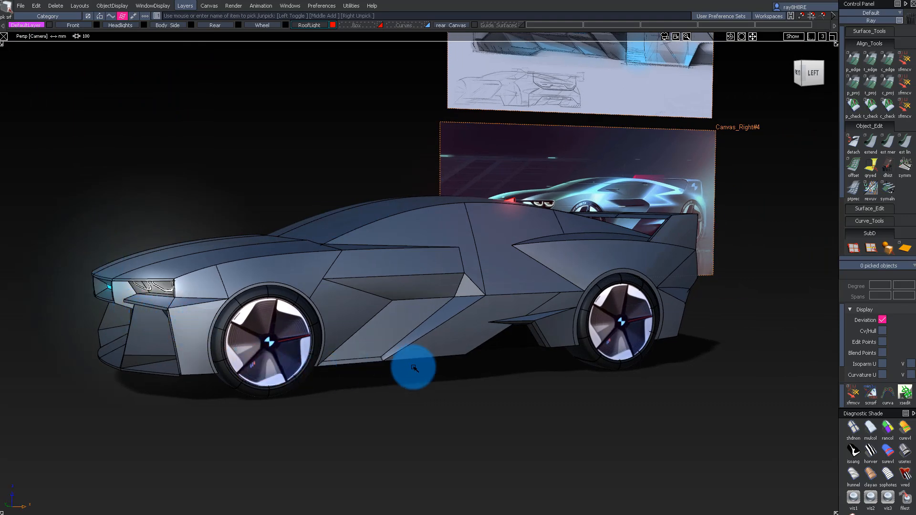
pyautogui.moveTo(597, 272)
pyautogui.keyDown('alt'); pyautogui.keyDown('shift'); pyautogui.mouseDown()
pyautogui.moveTo(566, 280)
pyautogui.moveTo(557, 272)
pyautogui.moveTo(609, 260)
pyautogui.moveTo(200, 342)
pyautogui.mouseUp(); pyautogui.keyUp('shift'); pyautogui.keyUp('alt')
pyautogui.moveTo(524, 217)
pyautogui.keyDown('alt'); pyautogui.keyDown('shift'); pyautogui.mouseDown()
pyautogui.moveTo(528, 262)
pyautogui.moveTo(606, 298)
pyautogui.moveTo(395, 296)
pyautogui.moveTo(443, 272)
pyautogui.moveTo(465, 272)
pyautogui.moveTo(321, 374)
pyautogui.moveTo(523, 241)
pyautogui.mouseUp(); pyautogui.keyUp('shift'); pyautogui.keyUp('alt')
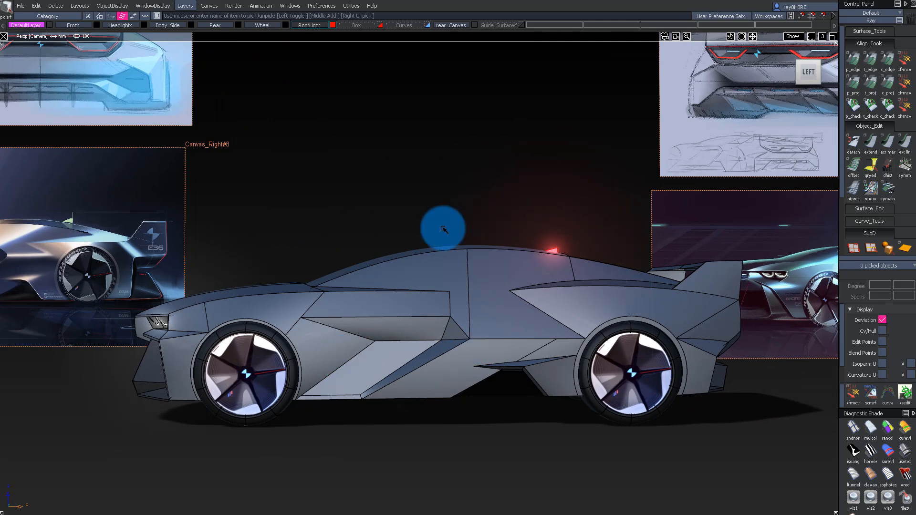
pyautogui.moveTo(411, 221)
pyautogui.keyDown('alt'); pyautogui.keyDown('shift'); pyautogui.mouseDown()
pyautogui.moveTo(419, 199)
pyautogui.moveTo(372, 217)
pyautogui.mouseUp(); pyautogui.keyUp('shift'); pyautogui.keyUp('alt')
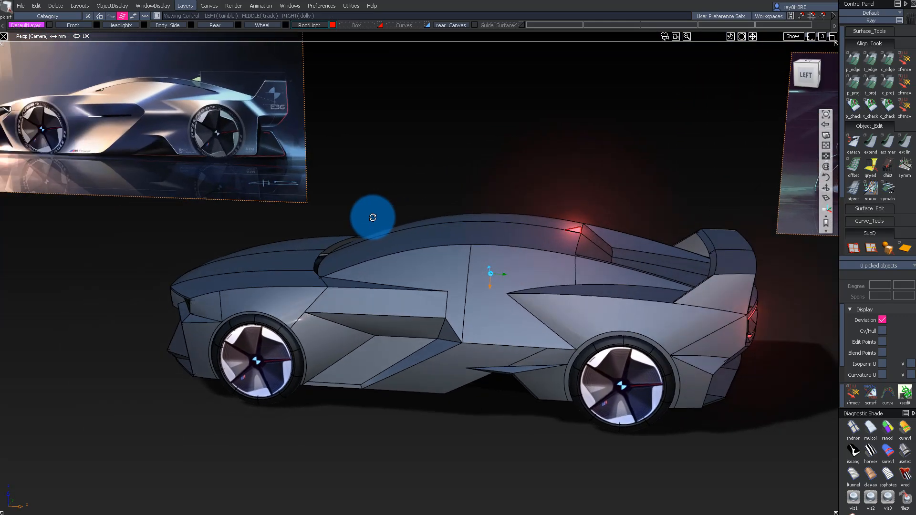
pyautogui.moveTo(530, 216)
pyautogui.keyDown('alt'); pyautogui.keyDown('shift'); pyautogui.mouseDown()
pyautogui.moveTo(487, 231)
pyautogui.moveTo(377, 223)
pyautogui.moveTo(535, 207)
pyautogui.moveTo(559, 229)
pyautogui.moveTo(540, 258)
pyautogui.mouseUp(); pyautogui.keyUp('shift'); pyautogui.keyUp('alt')
# Inspect the triangular facets at the end of the side recess behind the front wheel up close.
pyautogui.moveTo(445, 399)
pyautogui.keyDown('alt'); pyautogui.keyDown('shift'); pyautogui.mouseDown()
pyautogui.moveTo(552, 368)
pyautogui.moveTo(485, 270)
pyautogui.moveTo(423, 231)
pyautogui.moveTo(445, 221)
pyautogui.moveTo(607, 223)
pyautogui.mouseUp(); pyautogui.keyUp('shift'); pyautogui.keyUp('alt')
pyautogui.keyDown('alt'); pyautogui.keyDown('shift'); pyautogui.moveTo(456, 292); pyautogui.dragTo(466, 294); pyautogui.keyUp('shift'); pyautogui.keyUp('alt')
pyautogui.keyDown('alt'); pyautogui.keyDown('shift'); pyautogui.click(460, 301); pyautogui.keyUp('shift'); pyautogui.keyUp('alt')
pyautogui.keyDown('alt'); pyautogui.keyDown('shift'); pyautogui.moveTo(460, 302); pyautogui.dragTo(611, 312, button='right'); pyautogui.keyUp('shift'); pyautogui.keyUp('alt')
pyautogui.moveTo(460, 305)
pyautogui.keyDown('alt'); pyautogui.keyDown('shift'); pyautogui.mouseDown()
pyautogui.moveTo(493, 279)
pyautogui.moveTo(409, 307)
pyautogui.moveTo(363, 307)
pyautogui.mouseUp(); pyautogui.keyUp('shift'); pyautogui.keyUp('alt')
pyautogui.keyDown('alt'); pyautogui.keyDown('shift'); pyautogui.moveTo(384, 255); pyautogui.dragTo(555, 223); pyautogui.keyUp('shift'); pyautogui.keyUp('alt')
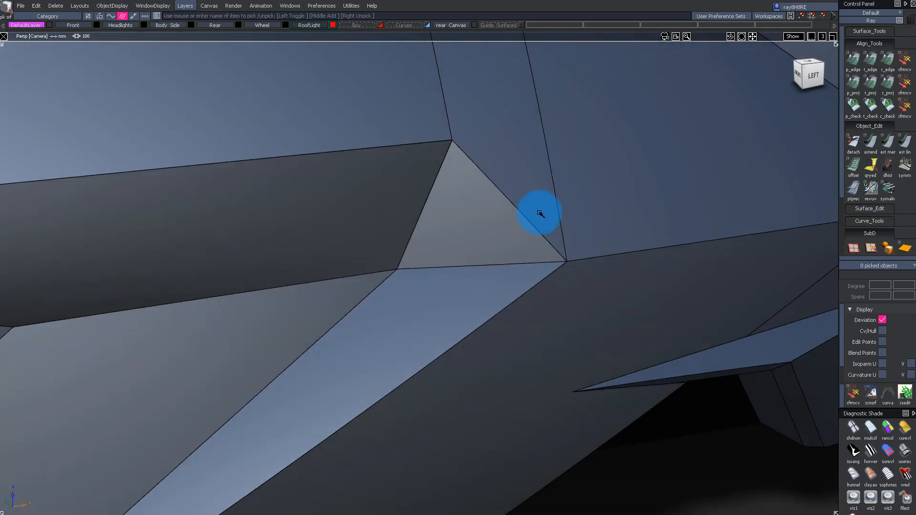
pyautogui.keyDown('alt'); pyautogui.keyDown('shift'); pyautogui.moveTo(624, 198); pyautogui.dragTo(585, 207, button='right'); pyautogui.keyUp('shift'); pyautogui.keyUp('alt')
pyautogui.keyDown('alt'); pyautogui.keyDown('shift'); pyautogui.moveTo(585, 207); pyautogui.dragTo(465, 167); pyautogui.keyUp('shift'); pyautogui.keyUp('alt')
pyautogui.keyDown('alt'); pyautogui.keyDown('shift'); pyautogui.moveTo(464, 168); pyautogui.dragTo(425, 186, button='right'); pyautogui.keyUp('shift'); pyautogui.keyUp('alt')
pyautogui.keyDown('alt'); pyautogui.keyDown('shift'); pyautogui.moveTo(425, 186); pyautogui.dragTo(372, 238); pyautogui.keyUp('shift'); pyautogui.keyUp('alt')
pyautogui.keyDown('alt'); pyautogui.keyDown('shift'); pyautogui.moveTo(372, 239); pyautogui.dragTo(523, 236); pyautogui.keyUp('shift'); pyautogui.keyUp('alt')
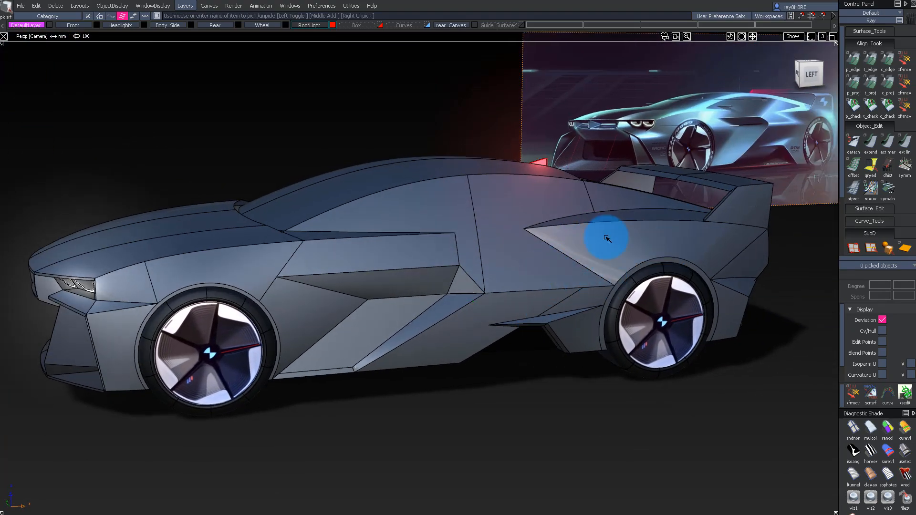
# Review the overall body volumes and proportions around the whole car.
pyautogui.keyDown('alt'); pyautogui.keyDown('shift'); pyautogui.moveTo(489, 170); pyautogui.dragTo(391, 203); pyautogui.keyUp('shift'); pyautogui.keyUp('alt')
pyautogui.keyDown('alt'); pyautogui.keyDown('shift'); pyautogui.moveTo(173, 222); pyautogui.dragTo(453, 195); pyautogui.keyUp('shift'); pyautogui.keyUp('alt')
pyautogui.keyDown('alt'); pyautogui.keyDown('shift'); pyautogui.moveTo(433, 228); pyautogui.dragTo(494, 214); pyautogui.keyUp('shift'); pyautogui.keyUp('alt')
pyautogui.keyDown('alt'); pyautogui.keyDown('shift'); pyautogui.moveTo(614, 221); pyautogui.dragTo(576, 191); pyautogui.keyUp('shift'); pyautogui.keyUp('alt')
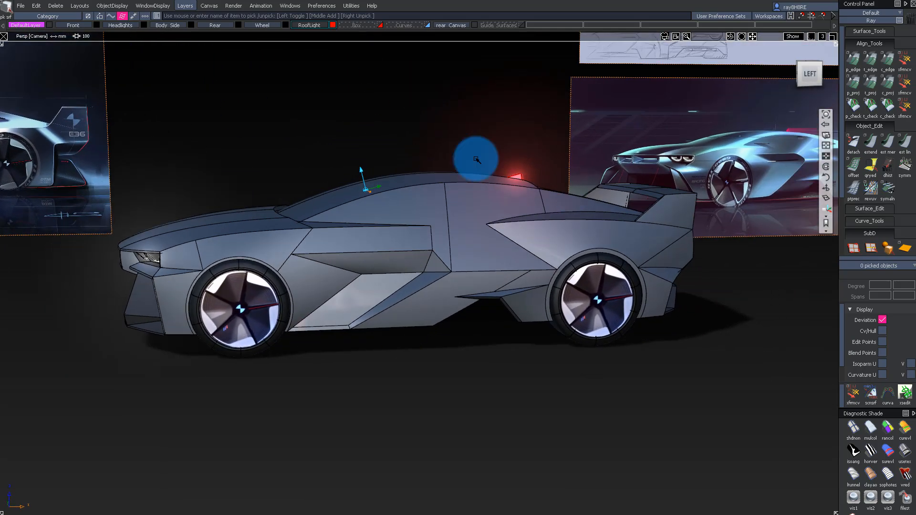
pyautogui.keyDown('alt'); pyautogui.keyDown('shift'); pyautogui.moveTo(179, 222); pyautogui.dragTo(652, 301); pyautogui.keyUp('shift'); pyautogui.keyUp('alt')
pyautogui.keyDown('alt'); pyautogui.keyDown('shift'); pyautogui.moveTo(151, 338); pyautogui.dragTo(243, 241); pyautogui.keyUp('shift'); pyautogui.keyUp('alt')
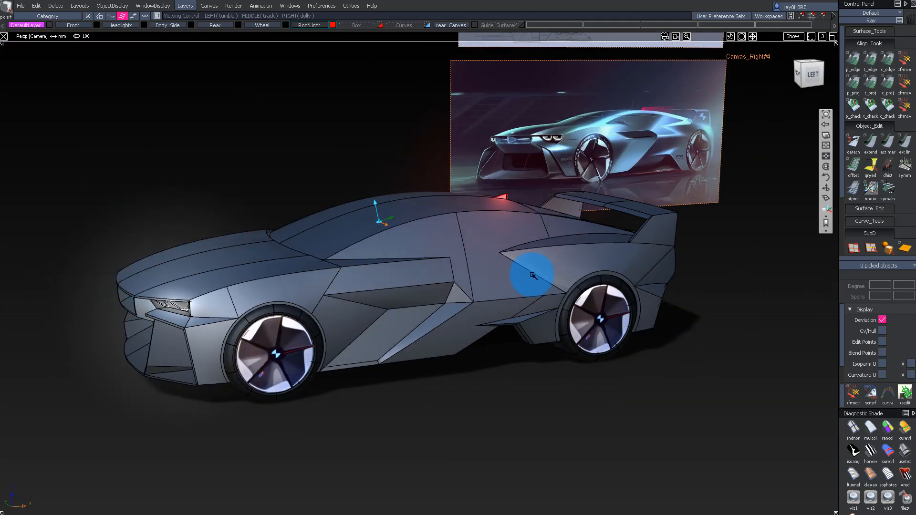
pyautogui.keyDown('alt'); pyautogui.keyDown('shift'); pyautogui.moveTo(581, 287); pyautogui.dragTo(543, 156); pyautogui.keyUp('shift'); pyautogui.keyUp('alt')
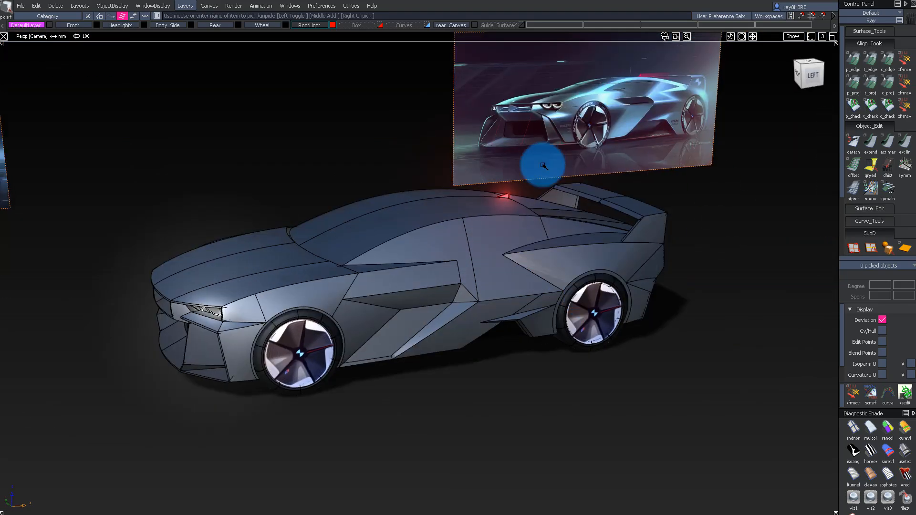
pyautogui.keyDown('alt'); pyautogui.keyDown('shift'); pyautogui.moveTo(534, 265); pyautogui.dragTo(259, 249); pyautogui.keyUp('shift'); pyautogui.keyUp('alt')
pyautogui.keyDown('alt'); pyautogui.keyDown('shift'); pyautogui.moveTo(300, 300); pyautogui.dragTo(607, 279); pyautogui.keyUp('shift'); pyautogui.keyUp('alt')
pyautogui.keyDown('alt'); pyautogui.keyDown('shift'); pyautogui.moveTo(147, 237); pyautogui.dragTo(476, 127); pyautogui.keyUp('shift'); pyautogui.keyUp('alt')
pyautogui.keyDown('alt'); pyautogui.keyDown('shift'); pyautogui.moveTo(490, 258); pyautogui.dragTo(386, 236); pyautogui.keyUp('shift'); pyautogui.keyUp('alt')
pyautogui.keyDown('alt'); pyautogui.keyDown('shift'); pyautogui.moveTo(547, 293); pyautogui.dragTo(312, 240); pyautogui.keyUp('shift'); pyautogui.keyUp('alt')
pyautogui.keyDown('alt'); pyautogui.keyDown('shift'); pyautogui.moveTo(215, 277); pyautogui.dragTo(220, 221); pyautogui.keyUp('shift'); pyautogui.keyUp('alt')
pyautogui.keyDown('alt'); pyautogui.keyDown('shift'); pyautogui.moveTo(500, 262); pyautogui.dragTo(282, 229); pyautogui.keyUp('shift'); pyautogui.keyUp('alt')
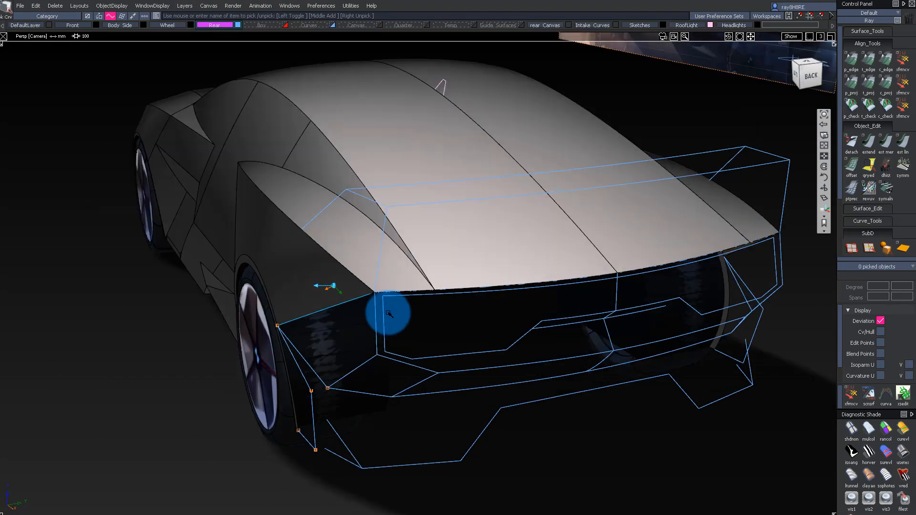
# Isolate the rear quarter surface and the three curves outlining the rear corner panel by hiding everything else.
pyautogui.keyDown('alt'); pyautogui.keyDown('shift'); pyautogui.moveTo(388, 310); pyautogui.dragTo(340, 296); pyautogui.keyUp('shift'); pyautogui.keyUp('alt')
pyautogui.click(366, 340)
pyautogui.click(392, 327)
pyautogui.click(339, 306)
pyautogui.keyDown('ctrl'); pyautogui.keyDown('shift'); pyautogui.moveTo(350, 337); pyautogui.dragTo(375, 332); pyautogui.keyUp('shift'); pyautogui.keyUp('ctrl')
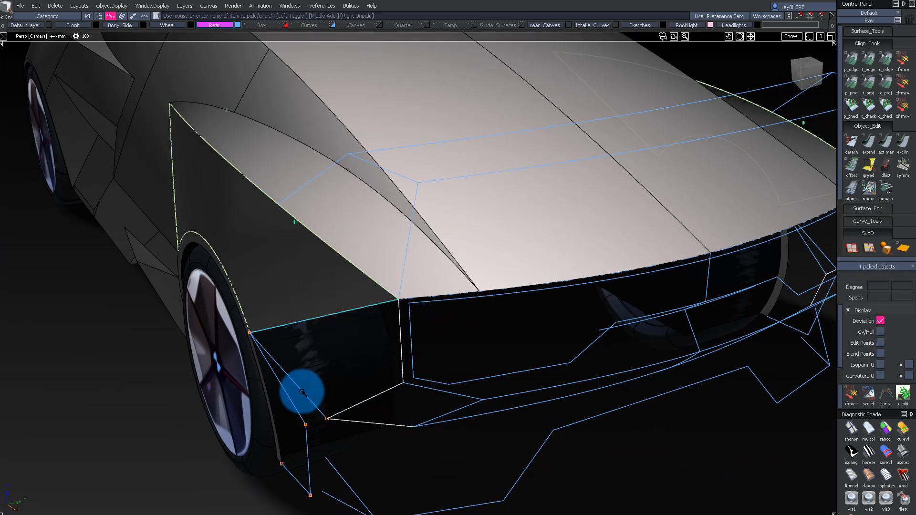
pyautogui.keyDown('alt'); pyautogui.keyDown('shift'); pyautogui.moveTo(370, 423); pyautogui.dragTo(371, 416); pyautogui.keyUp('shift'); pyautogui.keyUp('alt')
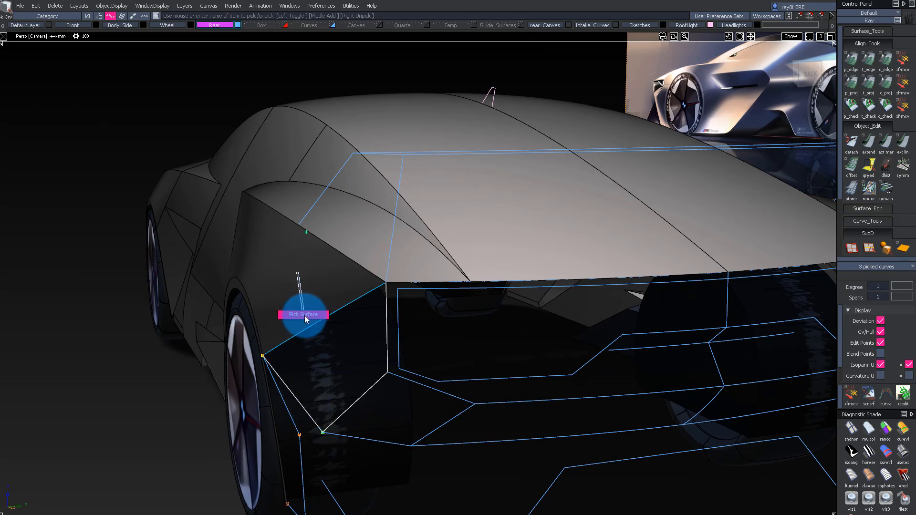
pyautogui.hotkey('alt', 'h')
# Raise the two side curves of the rear corner panel to degree 3.
pyautogui.keyDown('alt'); pyautogui.keyDown('shift'); pyautogui.moveTo(333, 283); pyautogui.dragTo(328, 286); pyautogui.keyUp('shift'); pyautogui.keyUp('alt')
pyautogui.keyDown('alt'); pyautogui.keyDown('shift'); pyautogui.moveTo(327, 287); pyautogui.dragTo(310, 325, button='right'); pyautogui.keyUp('shift'); pyautogui.keyUp('alt')
pyautogui.moveTo(310, 325)
pyautogui.keyDown('alt'); pyautogui.keyDown('shift'); pyautogui.mouseDown()
pyautogui.moveTo(201, 325)
pyautogui.moveTo(321, 350)
pyautogui.moveTo(385, 464)
pyautogui.mouseUp(); pyautogui.keyUp('shift'); pyautogui.keyUp('alt')
pyautogui.click(410, 397)
pyautogui.keyDown('ctrl'); pyautogui.keyDown('shift'); pyautogui.moveTo(402, 389); pyautogui.dragTo(436, 403); pyautogui.keyUp('shift'); pyautogui.keyUp('ctrl')
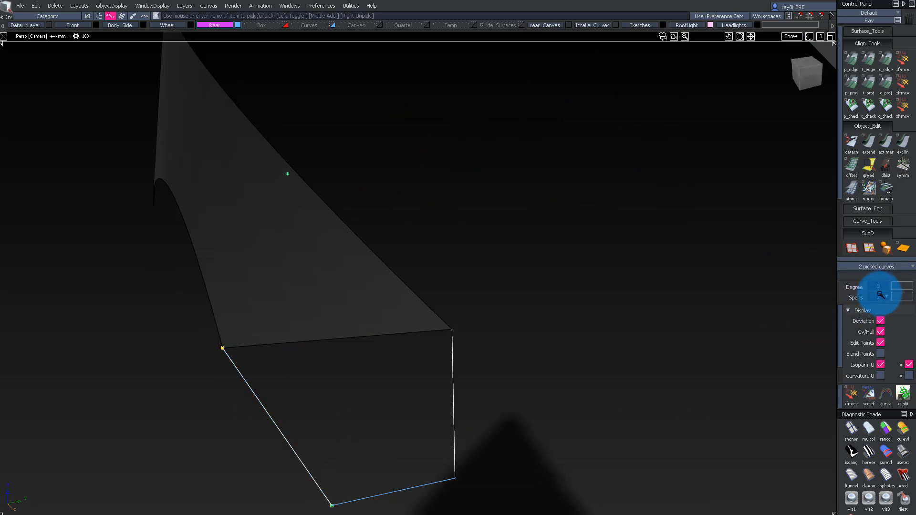
pyautogui.click(887, 343)
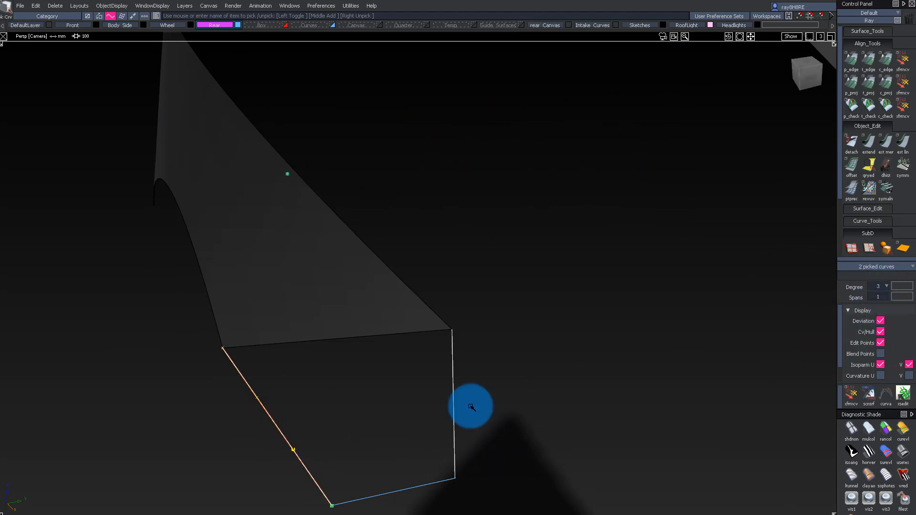
pyautogui.click(480, 460)
pyautogui.keyDown('alt'); pyautogui.keyDown('shift'); pyautogui.moveTo(467, 379); pyautogui.dragTo(499, 315); pyautogui.keyUp('shift'); pyautogui.keyUp('alt')
# Raise the lower curve of the rear corner panel to degree 3.
pyautogui.moveTo(450, 394); pyautogui.dragTo(480, 434)
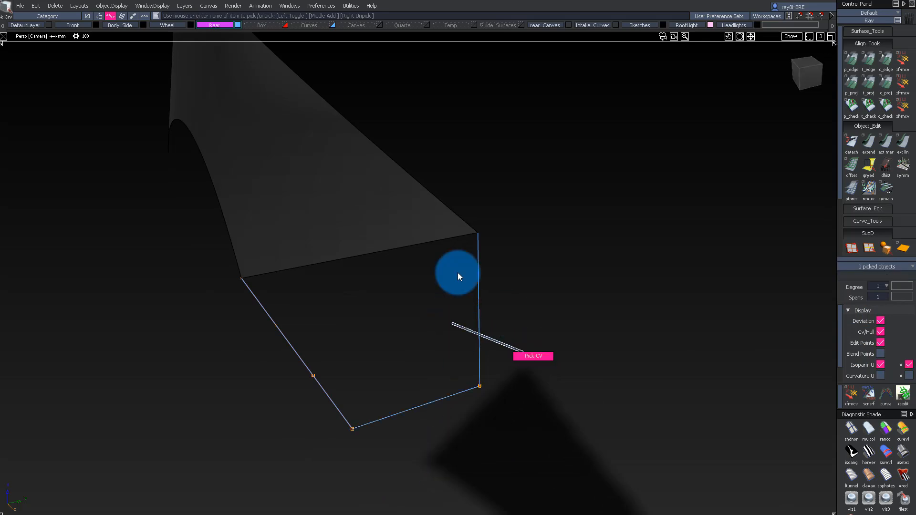
pyautogui.click(478, 318)
pyautogui.keyDown('ctrl'); pyautogui.keyDown('shift'); pyautogui.moveTo(535, 342); pyautogui.dragTo(553, 209); pyautogui.keyUp('shift'); pyautogui.keyUp('ctrl')
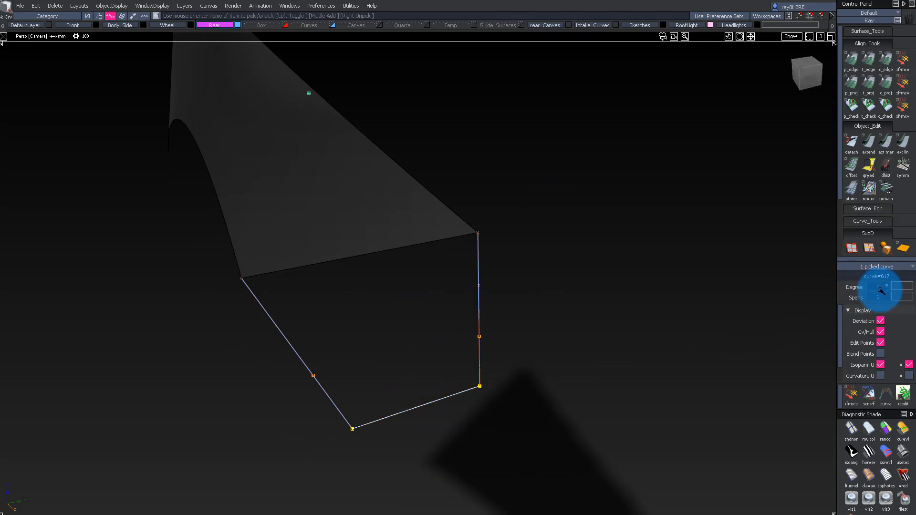
pyautogui.click(748, 341)
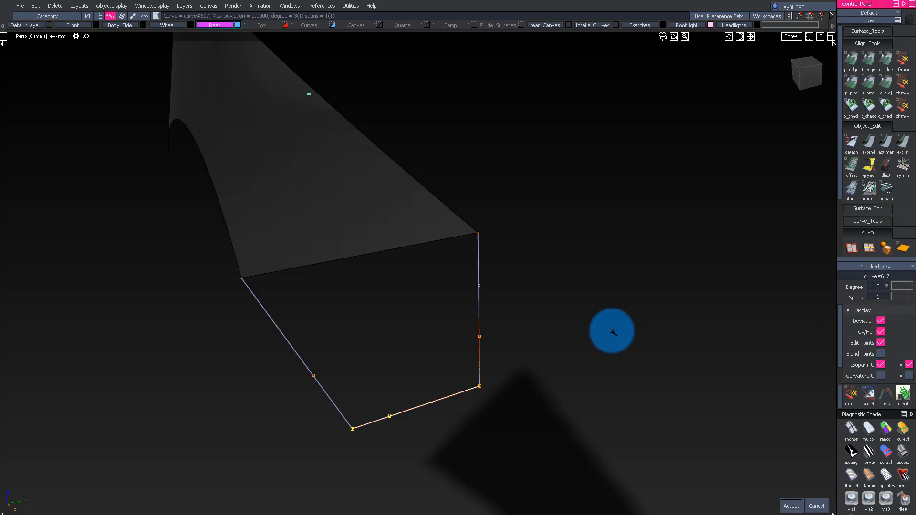
pyautogui.keyDown('ctrl'); pyautogui.keyDown('shift'); pyautogui.moveTo(602, 287); pyautogui.dragTo(604, 276); pyautogui.keyUp('shift'); pyautogui.keyUp('ctrl')
# Move the CVs of the rear corner panel's boundary curves in the back view to give them a slight curvature.
pyautogui.moveTo(541, 244)
pyautogui.keyDown('alt'); pyautogui.keyDown('shift'); pyautogui.mouseDown()
pyautogui.moveTo(427, 176)
pyautogui.moveTo(453, 230)
pyautogui.mouseUp(); pyautogui.keyUp('shift'); pyautogui.keyUp('alt')
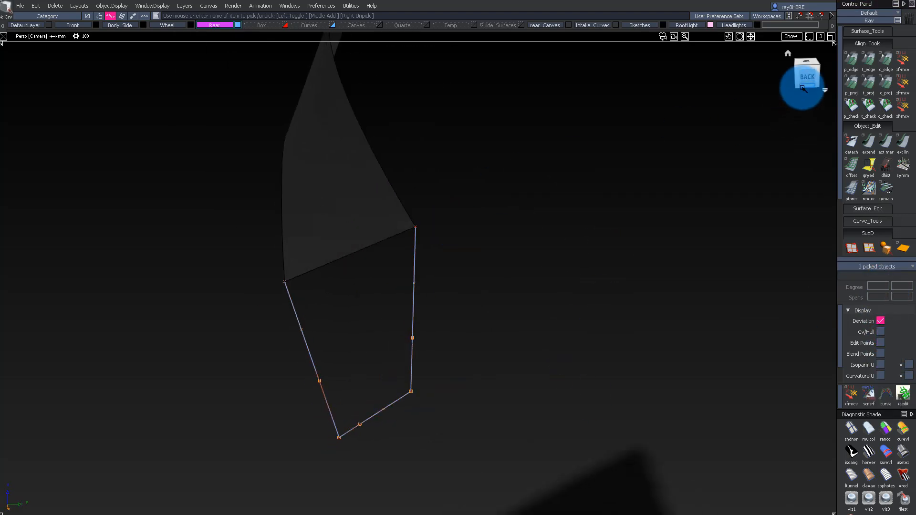
pyautogui.click(808, 74)
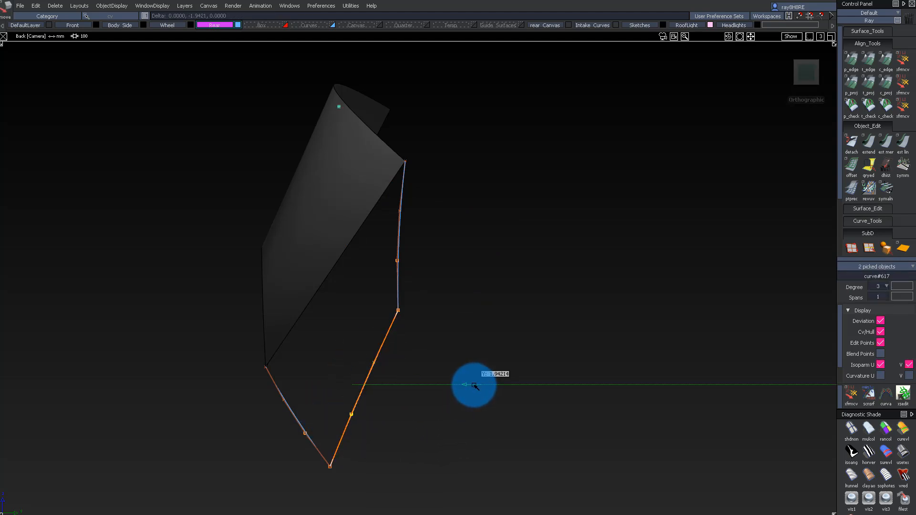
pyautogui.press('F8')
# Build a Square surface from the quarter surface's lower edge and the three corner panel curves.
pyautogui.keyDown('alt'); pyautogui.keyDown('shift'); pyautogui.moveTo(406, 299); pyautogui.dragTo(337, 425); pyautogui.keyUp('shift'); pyautogui.keyUp('alt')
pyautogui.keyDown('ctrl'); pyautogui.keyDown('shift'); pyautogui.moveTo(336, 435); pyautogui.dragTo(344, 344); pyautogui.keyUp('shift'); pyautogui.keyUp('ctrl')
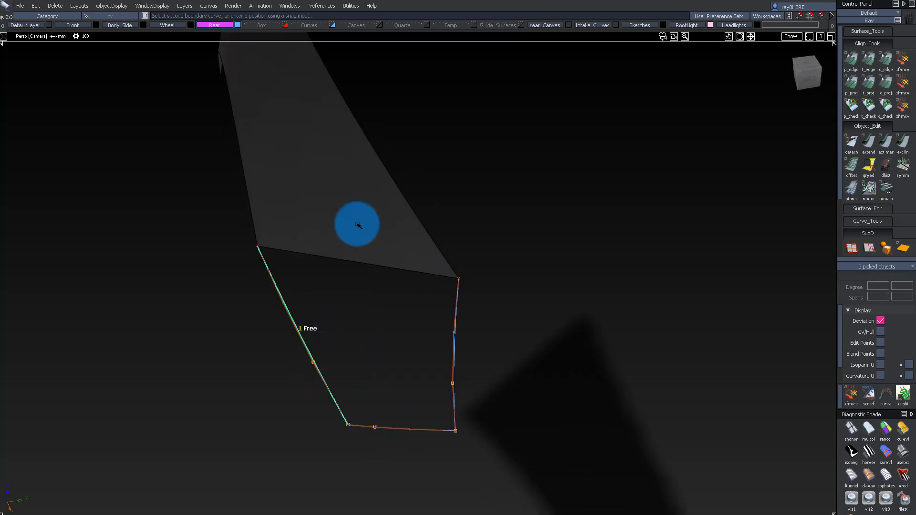
pyautogui.moveTo(501, 354); pyautogui.dragTo(502, 355)
pyautogui.moveTo(434, 383)
pyautogui.mouseDown()
pyautogui.moveTo(419, 441)
pyautogui.moveTo(432, 382)
pyautogui.mouseUp()
pyautogui.keyDown('ctrl'); pyautogui.keyDown('shift'); pyautogui.moveTo(433, 375); pyautogui.dragTo(413, 255, button='middle'); pyautogui.keyUp('shift'); pyautogui.keyUp('ctrl')
pyautogui.keyDown('alt'); pyautogui.keyDown('shift'); pyautogui.moveTo(424, 286); pyautogui.dragTo(491, 367); pyautogui.keyUp('shift'); pyautogui.keyUp('alt')
# Assign a shader to the new rear corner surface.
pyautogui.keyDown('ctrl'); pyautogui.keyDown('shift'); pyautogui.moveTo(483, 380); pyautogui.dragTo(476, 258); pyautogui.keyUp('shift'); pyautogui.keyUp('ctrl')
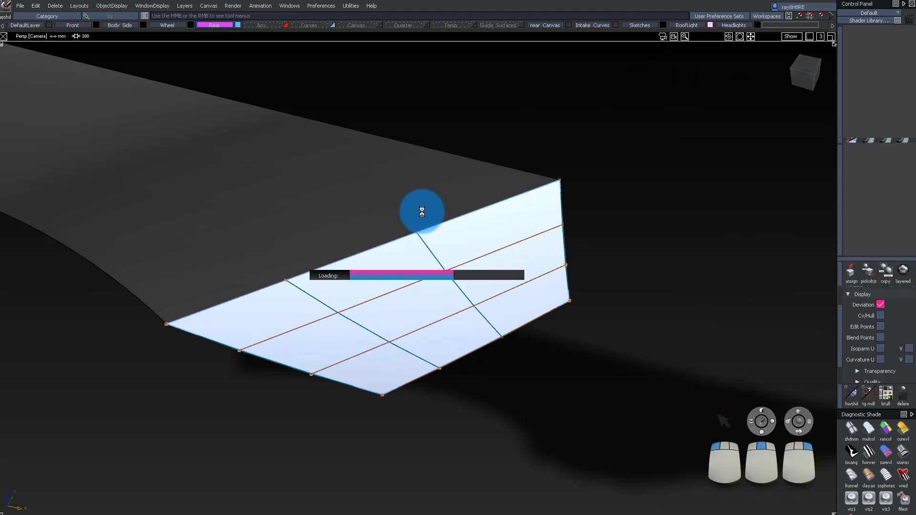
pyautogui.click(437, 268)
pyautogui.keyDown('alt'); pyautogui.keyDown('shift'); pyautogui.moveTo(569, 315); pyautogui.dragTo(556, 325, button='right'); pyautogui.keyUp('shift'); pyautogui.keyUp('alt')
pyautogui.keyDown('alt'); pyautogui.keyDown('shift'); pyautogui.moveTo(556, 325); pyautogui.dragTo(615, 248); pyautogui.keyUp('shift'); pyautogui.keyUp('alt')
# Set the Square surface's boundary along the rear quarter surface to G2 Curvature and clear the colinear options for boundaries 2 and 3.
pyautogui.keyDown('ctrl'); pyautogui.keyDown('shift'); pyautogui.moveTo(609, 250); pyautogui.dragTo(492, 253); pyautogui.keyUp('shift'); pyautogui.keyUp('ctrl')
pyautogui.click(433, 249)
pyautogui.keyDown('alt'); pyautogui.keyDown('shift'); pyautogui.moveTo(338, 235); pyautogui.dragTo(484, 216); pyautogui.keyUp('shift'); pyautogui.keyUp('alt')
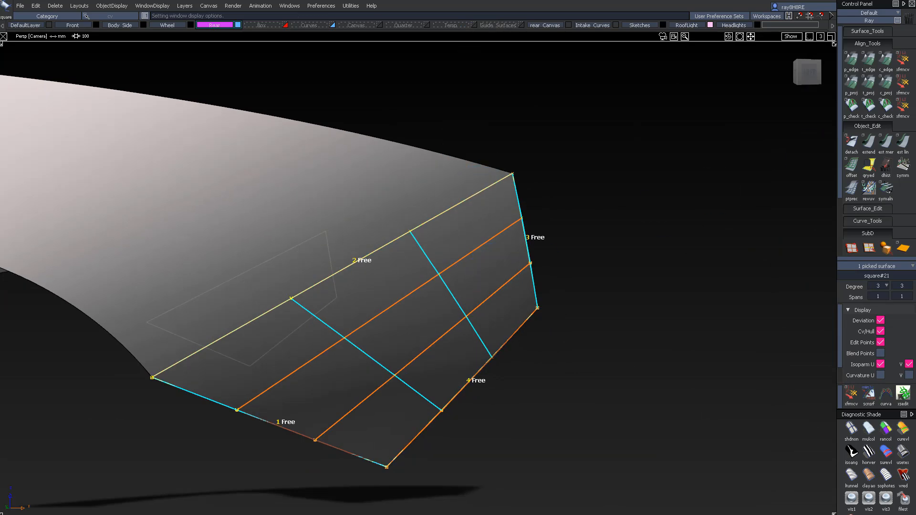
pyautogui.moveTo(773, 42); pyautogui.dragTo(648, 74)
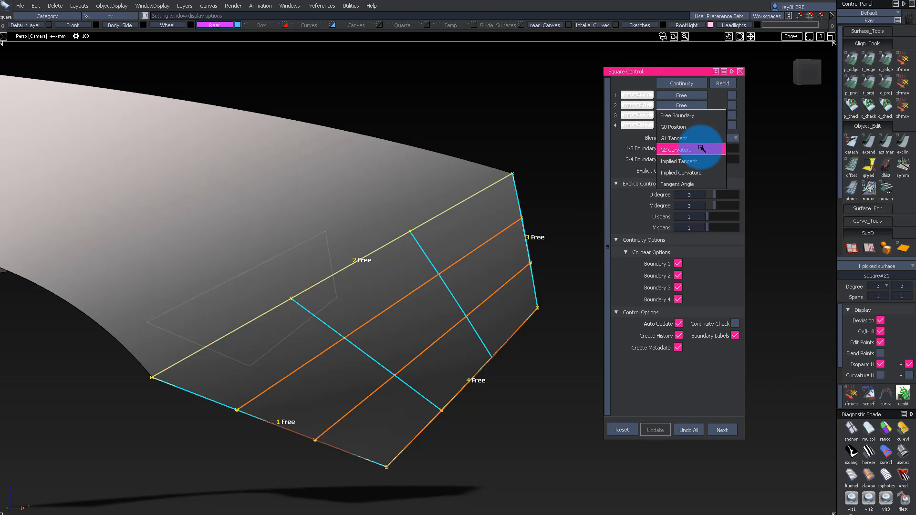
pyautogui.click(701, 149)
pyautogui.click(678, 275)
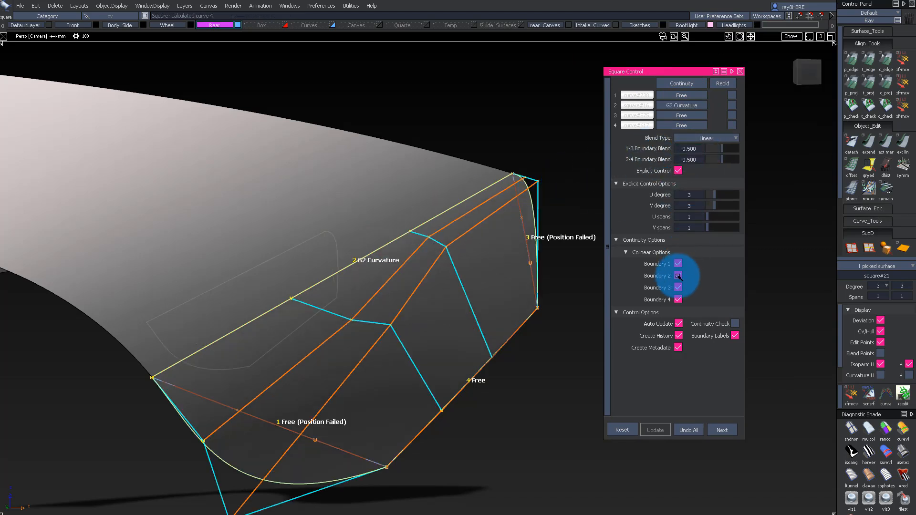
pyautogui.click(678, 288)
# Move the inner CVs of the corner panel's wheel-side boundary curve to refine how it continues from the quarter surface.
pyautogui.keyDown('alt'); pyautogui.keyDown('shift'); pyautogui.moveTo(464, 265); pyautogui.dragTo(364, 388); pyautogui.keyUp('shift'); pyautogui.keyUp('alt')
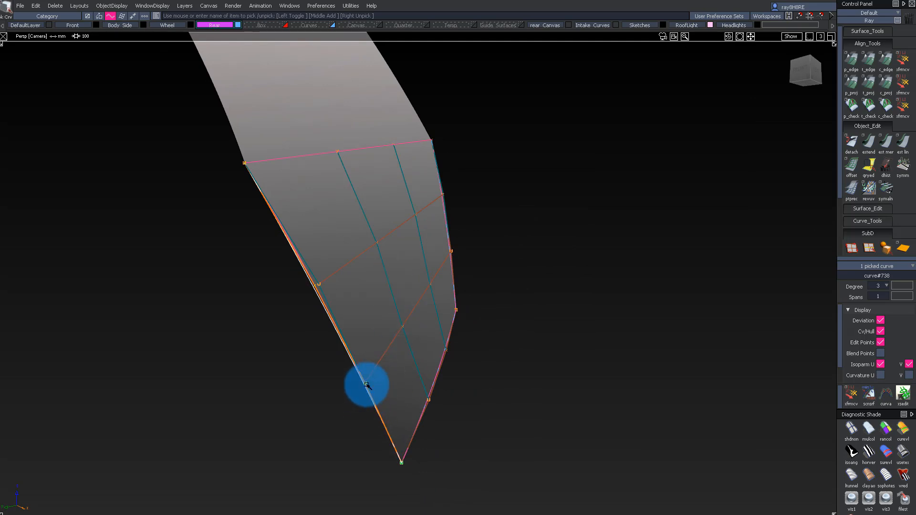
pyautogui.keyDown('alt'); pyautogui.keyDown('shift'); pyautogui.moveTo(417, 375); pyautogui.dragTo(342, 346, button='right'); pyautogui.keyUp('shift'); pyautogui.keyUp('alt')
pyautogui.keyDown('ctrl'); pyautogui.keyDown('shift'); pyautogui.moveTo(310, 345); pyautogui.dragTo(293, 235); pyautogui.keyUp('shift'); pyautogui.keyUp('ctrl')
pyautogui.click(287, 243)
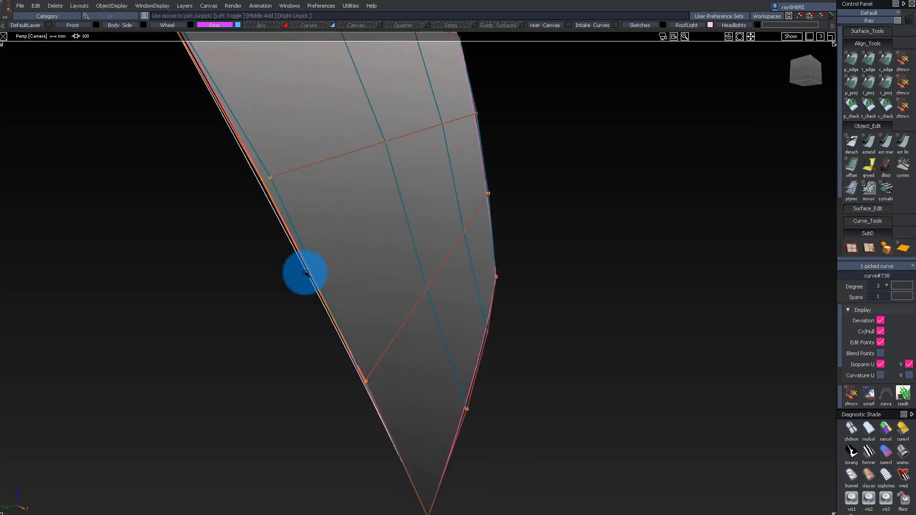
pyautogui.keyDown('alt'); pyautogui.keyDown('shift'); pyautogui.moveTo(379, 378); pyautogui.dragTo(353, 471); pyautogui.keyUp('shift'); pyautogui.keyUp('alt')
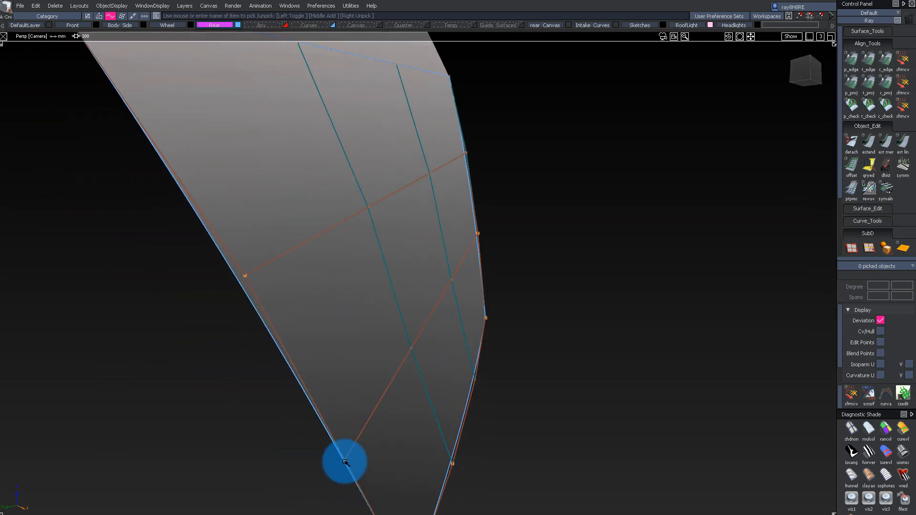
pyautogui.keyDown('ctrl'); pyautogui.keyDown('shift'); pyautogui.moveTo(336, 507); pyautogui.dragTo(327, 448); pyautogui.keyUp('shift'); pyautogui.keyUp('ctrl')
pyautogui.moveTo(325, 448)
pyautogui.keyDown('ctrl'); pyautogui.keyDown('shift'); pyautogui.mouseDown()
pyautogui.moveTo(415, 473)
pyautogui.moveTo(520, 483)
pyautogui.moveTo(519, 460)
pyautogui.mouseUp(); pyautogui.keyUp('shift'); pyautogui.keyUp('ctrl')
pyautogui.click(368, 479)
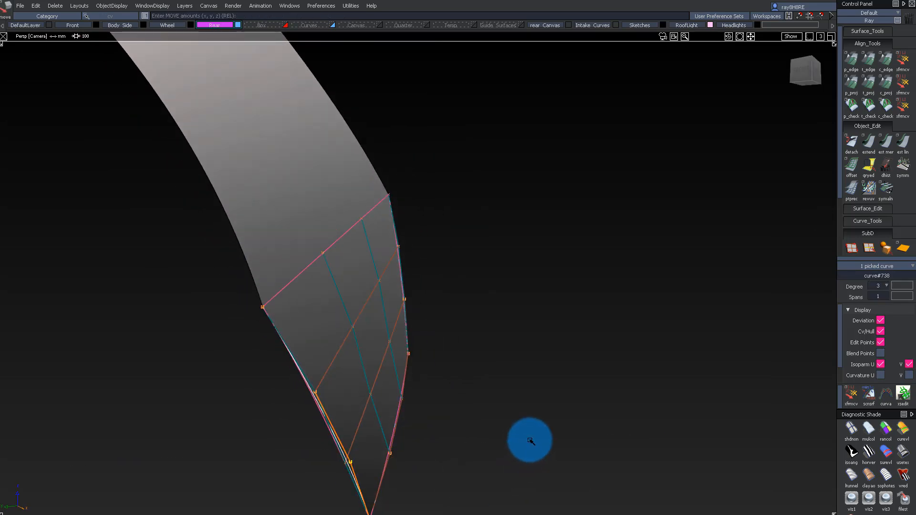
pyautogui.keyDown('alt'); pyautogui.keyDown('shift'); pyautogui.moveTo(543, 369); pyautogui.dragTo(450, 397); pyautogui.keyUp('shift'); pyautogui.keyUp('alt')
pyautogui.moveTo(398, 479)
pyautogui.keyDown('alt'); pyautogui.keyDown('shift'); pyautogui.mouseDown(button='right')
pyautogui.moveTo(415, 470)
pyautogui.moveTo(394, 463)
pyautogui.mouseUp(button='right'); pyautogui.keyUp('shift'); pyautogui.keyUp('alt')
pyautogui.keyDown('ctrl'); pyautogui.keyDown('shift'); pyautogui.moveTo(394, 463); pyautogui.dragTo(403, 438); pyautogui.keyUp('shift'); pyautogui.keyUp('ctrl')
# Reposition the inner CVs of the corner panel's short vertical boundary curve on the side facing the car's centre.
pyautogui.moveTo(428, 380)
pyautogui.keyDown('alt'); pyautogui.keyDown('shift'); pyautogui.mouseDown()
pyautogui.moveTo(350, 451)
pyautogui.moveTo(482, 334)
pyautogui.moveTo(221, 319)
pyautogui.moveTo(354, 373)
pyautogui.moveTo(458, 353)
pyautogui.moveTo(473, 378)
pyautogui.mouseUp(); pyautogui.keyUp('shift'); pyautogui.keyUp('alt')
pyautogui.keyDown('ctrl'); pyautogui.keyDown('shift'); pyautogui.moveTo(472, 378); pyautogui.dragTo(511, 288); pyautogui.keyUp('shift'); pyautogui.keyUp('ctrl')
pyautogui.keyDown('alt'); pyautogui.keyDown('shift'); pyautogui.moveTo(567, 241); pyautogui.dragTo(600, 260, button='right'); pyautogui.keyUp('shift'); pyautogui.keyUp('alt')
pyautogui.keyDown('alt'); pyautogui.keyDown('shift'); pyautogui.moveTo(600, 260); pyautogui.dragTo(553, 214); pyautogui.keyUp('shift'); pyautogui.keyUp('alt')
pyautogui.moveTo(609, 208); pyautogui.dragTo(616, 223)
pyautogui.keyDown('alt'); pyautogui.keyDown('shift'); pyautogui.click(579, 119); pyautogui.keyUp('shift'); pyautogui.keyUp('alt')
pyautogui.keyDown('alt'); pyautogui.keyDown('shift'); pyautogui.moveTo(582, 119); pyautogui.dragTo(619, 138, button='right'); pyautogui.keyUp('shift'); pyautogui.keyUp('alt')
pyautogui.keyDown('alt'); pyautogui.keyDown('shift'); pyautogui.moveTo(619, 139); pyautogui.dragTo(561, 275); pyautogui.keyUp('shift'); pyautogui.keyUp('alt')
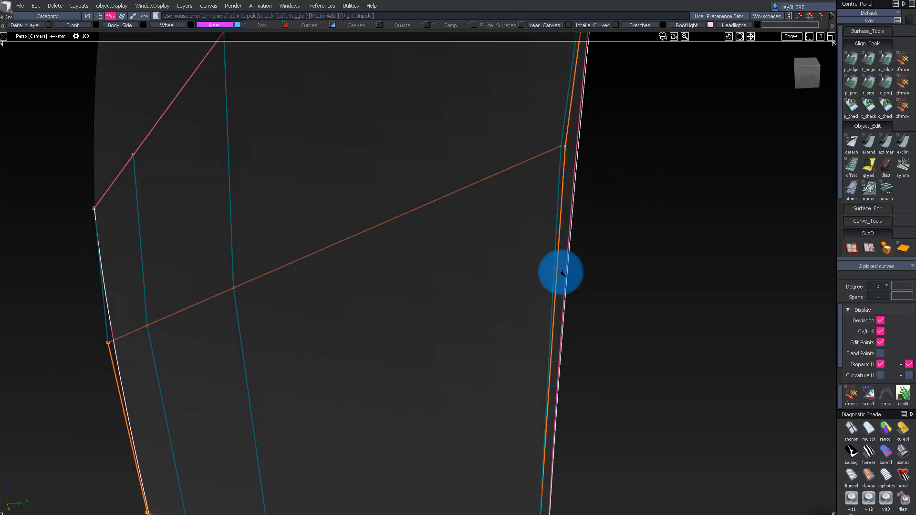
pyautogui.click(565, 147)
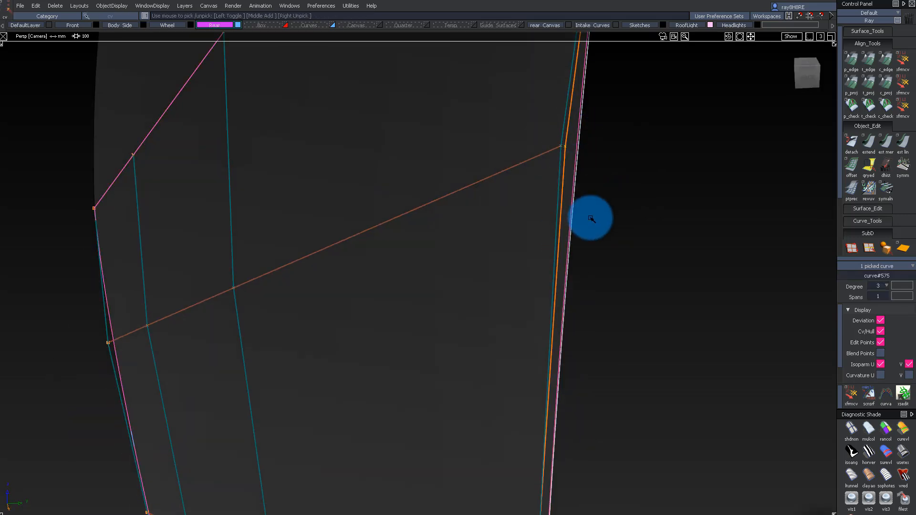
pyautogui.keyDown('alt'); pyautogui.keyDown('shift'); pyautogui.moveTo(605, 141); pyautogui.dragTo(515, 269); pyautogui.keyUp('shift'); pyautogui.keyUp('alt')
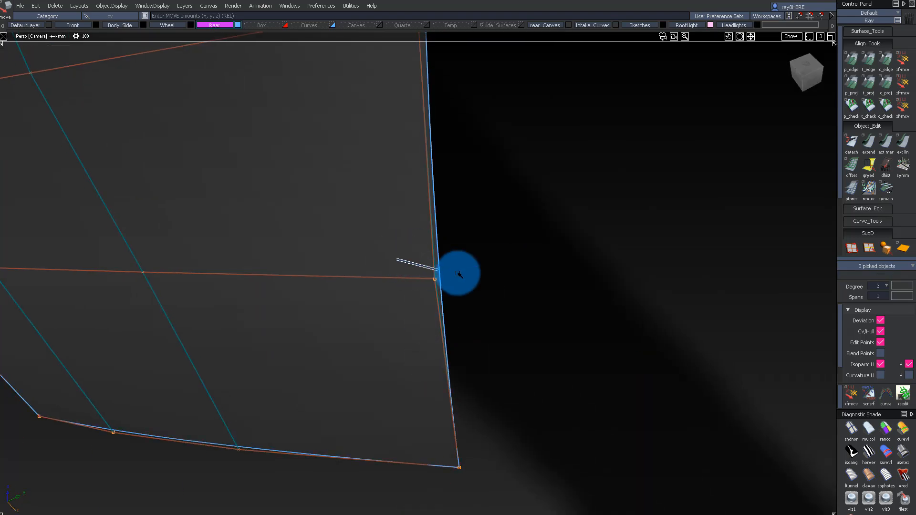
pyautogui.moveTo(444, 285)
pyautogui.mouseDown()
pyautogui.moveTo(446, 298)
pyautogui.moveTo(447, 287)
pyautogui.mouseUp()
# Adjust the CVs at the lower corner where the panel's wheel-side and lower boundary curves meet.
pyautogui.moveTo(503, 310)
pyautogui.keyDown('alt'); pyautogui.keyDown('shift'); pyautogui.mouseDown()
pyautogui.moveTo(485, 315)
pyautogui.moveTo(411, 251)
pyautogui.moveTo(365, 382)
pyautogui.mouseUp(); pyautogui.keyUp('shift'); pyautogui.keyUp('alt')
pyautogui.moveTo(361, 395)
pyautogui.keyDown('ctrl'); pyautogui.keyDown('shift'); pyautogui.mouseDown()
pyautogui.moveTo(389, 270)
pyautogui.moveTo(307, 308)
pyautogui.moveTo(374, 293)
pyautogui.moveTo(650, 328)
pyautogui.moveTo(483, 161)
pyautogui.moveTo(503, 163)
pyautogui.moveTo(383, 106)
pyautogui.moveTo(401, 161)
pyautogui.moveTo(520, 350)
pyautogui.mouseUp(); pyautogui.keyUp('shift'); pyautogui.keyUp('ctrl')
pyautogui.click(476, 238)
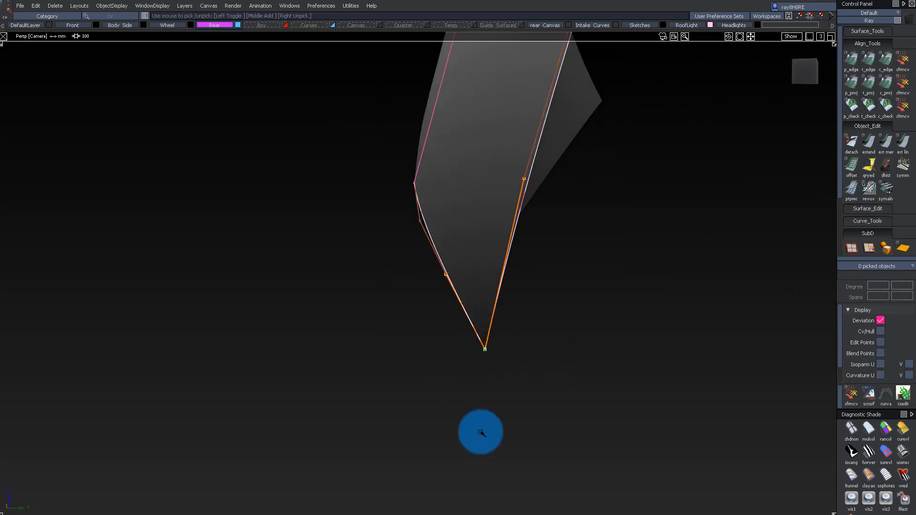
pyautogui.keyDown('alt'); pyautogui.keyDown('shift'); pyautogui.moveTo(483, 395); pyautogui.dragTo(499, 306); pyautogui.keyUp('shift'); pyautogui.keyUp('alt')
pyautogui.keyDown('ctrl'); pyautogui.keyDown('shift'); pyautogui.moveTo(495, 292); pyautogui.dragTo(492, 310); pyautogui.keyUp('shift'); pyautogui.keyUp('ctrl')
pyautogui.moveTo(482, 281)
pyautogui.keyDown('alt'); pyautogui.keyDown('shift'); pyautogui.mouseDown()
pyautogui.moveTo(421, 312)
pyautogui.moveTo(446, 274)
pyautogui.moveTo(486, 295)
pyautogui.mouseUp(); pyautogui.keyUp('shift'); pyautogui.keyUp('alt')
pyautogui.keyDown('alt'); pyautogui.keyDown('shift'); pyautogui.moveTo(460, 374); pyautogui.dragTo(332, 444); pyautogui.keyUp('shift'); pyautogui.keyUp('alt')
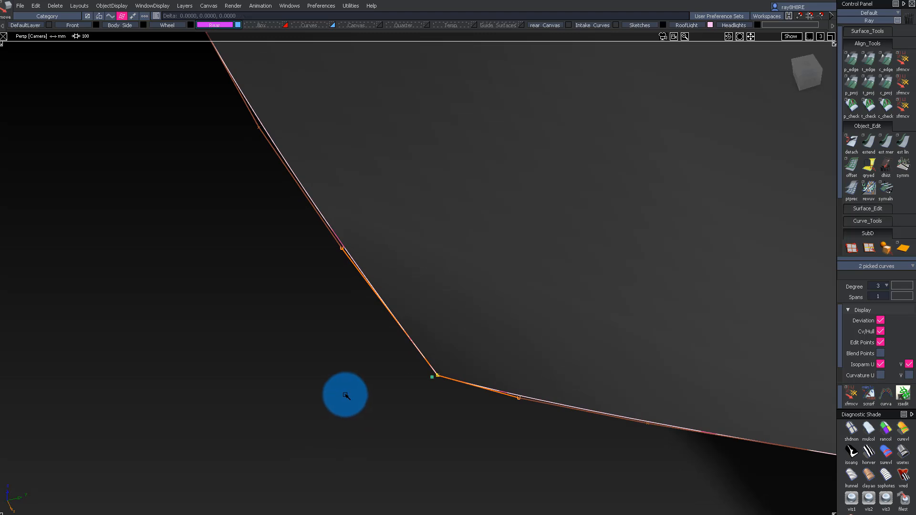
pyautogui.keyDown('alt'); pyautogui.keyDown('shift'); pyautogui.moveTo(339, 399); pyautogui.dragTo(366, 335); pyautogui.keyUp('shift'); pyautogui.keyUp('alt')
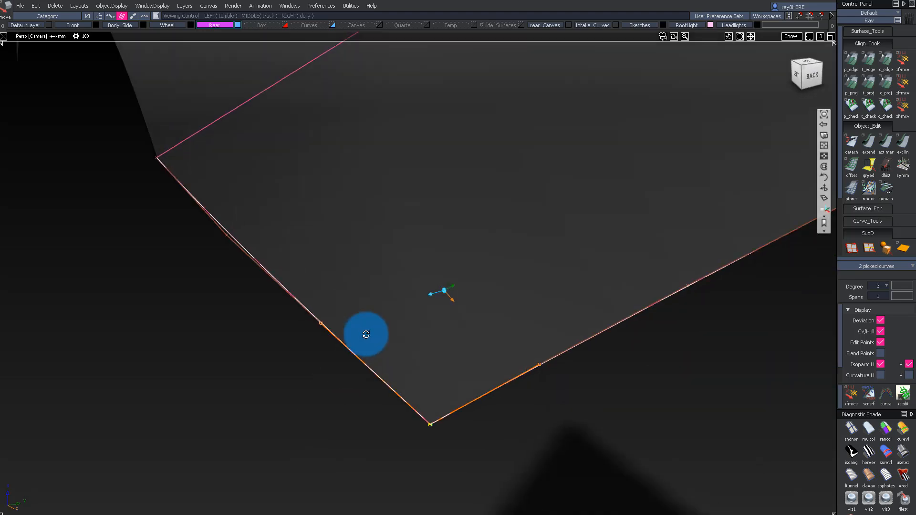
pyautogui.keyDown('alt'); pyautogui.keyDown('shift'); pyautogui.moveTo(396, 266); pyautogui.dragTo(427, 115); pyautogui.keyUp('shift'); pyautogui.keyUp('alt')
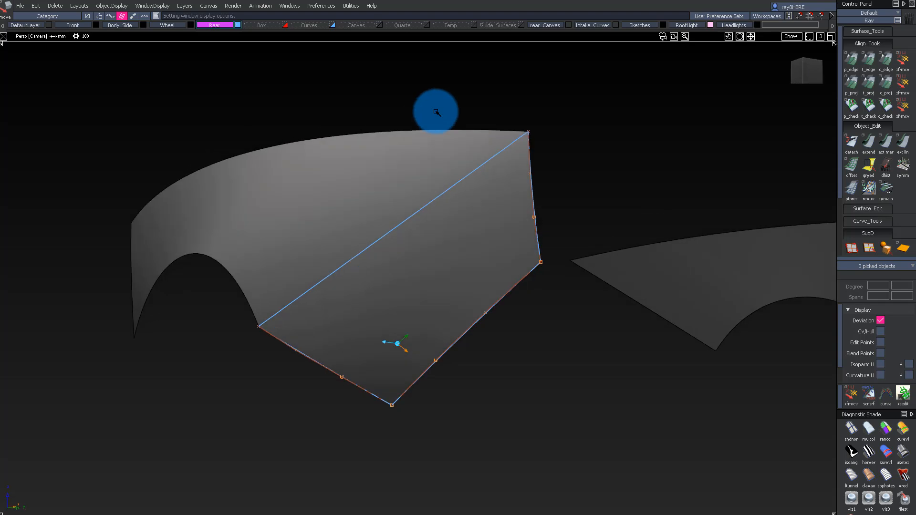
# Show the rest of the car again and check the rear corner panel against the surrounding surfaces.
pyautogui.keyDown('alt'); pyautogui.keyDown('shift'); pyautogui.moveTo(504, 190); pyautogui.dragTo(421, 291); pyautogui.keyUp('shift'); pyautogui.keyUp('alt')
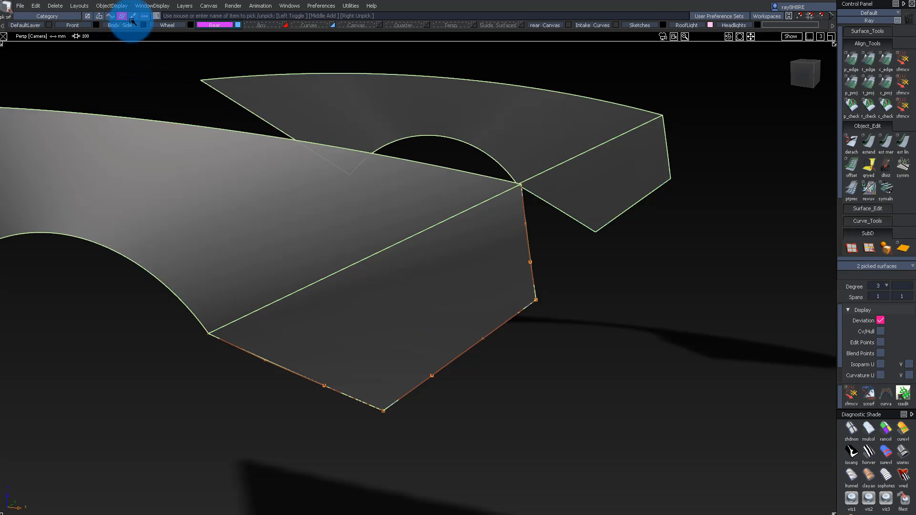
pyautogui.keyDown('alt'); pyautogui.keyDown('shift'); pyautogui.moveTo(276, 246); pyautogui.dragTo(308, 169); pyautogui.keyUp('shift'); pyautogui.keyUp('alt')
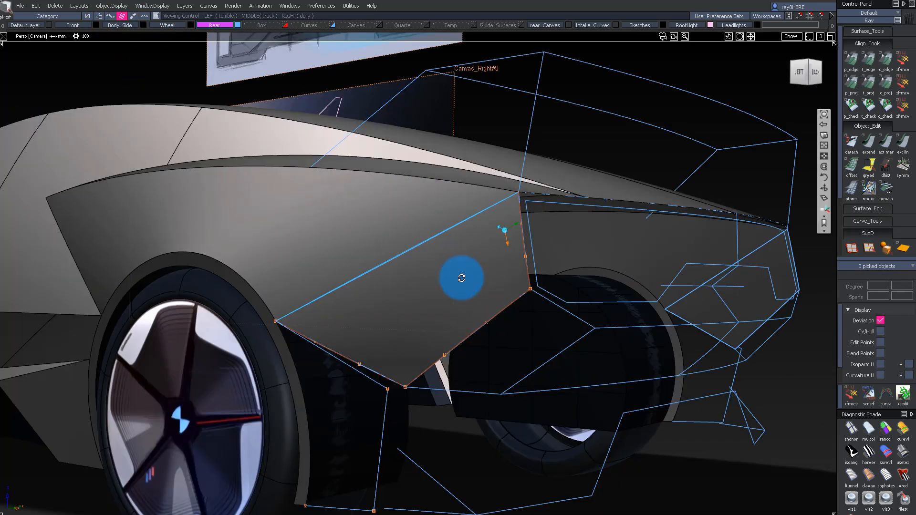
pyautogui.keyDown('alt'); pyautogui.keyDown('shift'); pyautogui.moveTo(460, 278); pyautogui.dragTo(380, 313); pyautogui.keyUp('shift'); pyautogui.keyUp('alt')
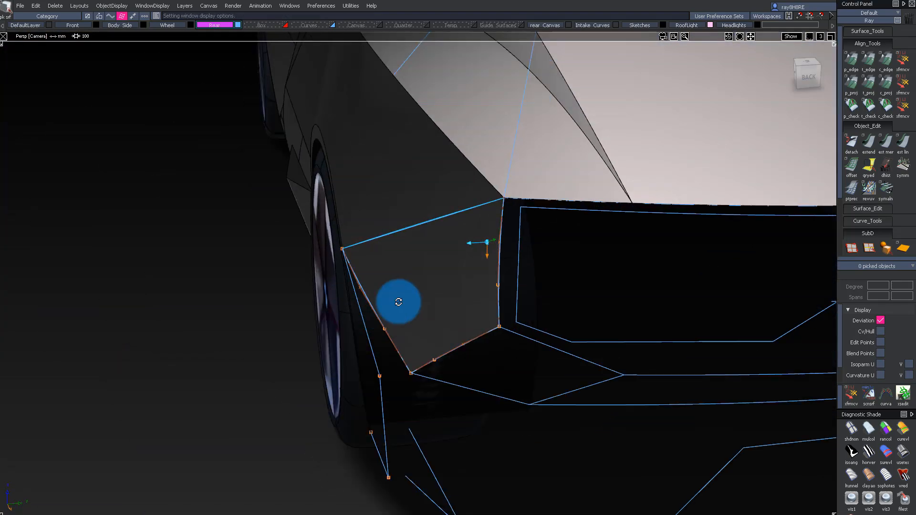
pyautogui.keyDown('alt'); pyautogui.keyDown('shift'); pyautogui.moveTo(380, 313); pyautogui.dragTo(640, 245, button='right'); pyautogui.keyUp('shift'); pyautogui.keyUp('alt')
pyautogui.moveTo(641, 245)
pyautogui.keyDown('alt'); pyautogui.keyDown('shift'); pyautogui.mouseDown()
pyautogui.moveTo(466, 280)
pyautogui.moveTo(405, 282)
pyautogui.moveTo(596, 230)
pyautogui.moveTo(235, 264)
pyautogui.moveTo(129, 251)
pyautogui.moveTo(528, 237)
pyautogui.moveTo(323, 313)
pyautogui.moveTo(317, 334)
pyautogui.mouseUp(); pyautogui.keyUp('shift'); pyautogui.keyUp('alt')
# Delete the extra curve running beside the corner panel's upper edge and hide the boundary curves' CVs.
pyautogui.click(282, 272)
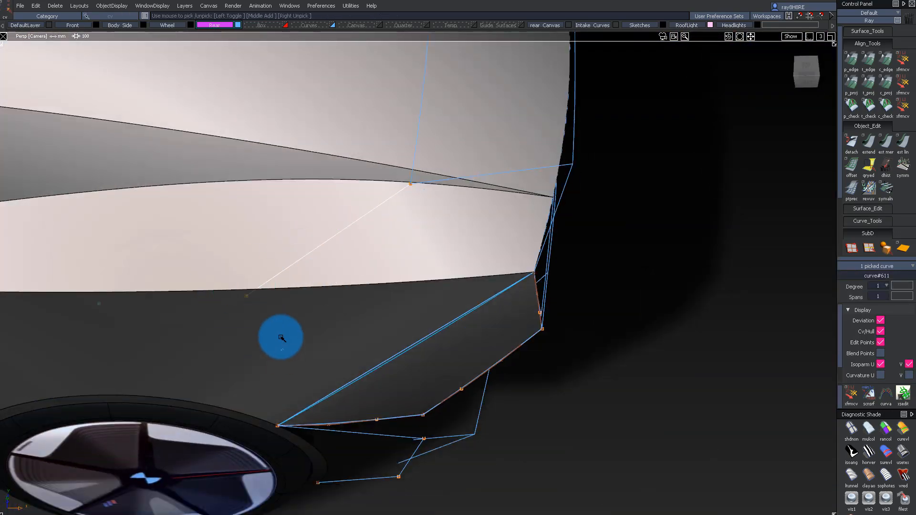
pyautogui.keyDown('ctrl'); pyautogui.keyDown('shift'); pyautogui.moveTo(375, 272); pyautogui.dragTo(375, 345); pyautogui.keyUp('shift'); pyautogui.keyUp('ctrl')
pyautogui.keyDown('alt'); pyautogui.keyDown('shift'); pyautogui.moveTo(381, 305); pyautogui.dragTo(430, 334); pyautogui.keyUp('shift'); pyautogui.keyUp('alt')
pyautogui.click(424, 352)
pyautogui.keyDown('alt'); pyautogui.keyDown('shift'); pyautogui.moveTo(423, 354); pyautogui.dragTo(505, 376, button='right'); pyautogui.keyUp('shift'); pyautogui.keyUp('alt')
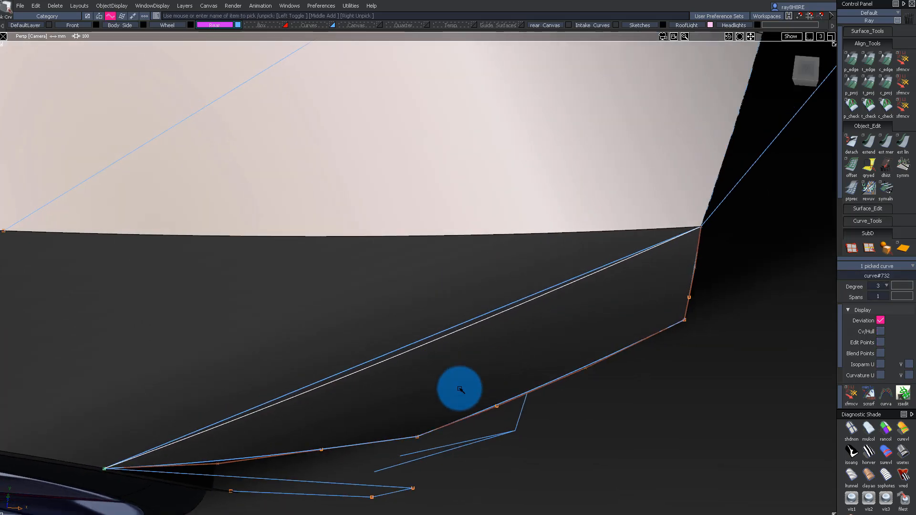
pyautogui.keyDown('ctrl'); pyautogui.keyDown('shift'); pyautogui.moveTo(461, 294); pyautogui.dragTo(462, 292); pyautogui.keyUp('shift'); pyautogui.keyUp('ctrl')
pyautogui.moveTo(461, 291)
pyautogui.keyDown('alt'); pyautogui.keyDown('shift'); pyautogui.mouseDown()
pyautogui.moveTo(513, 174)
pyautogui.moveTo(510, 261)
pyautogui.mouseUp(); pyautogui.keyUp('shift'); pyautogui.keyUp('alt')
pyautogui.keyDown('ctrl'); pyautogui.keyDown('shift'); pyautogui.moveTo(510, 261); pyautogui.dragTo(496, 288); pyautogui.keyUp('shift'); pyautogui.keyUp('ctrl')
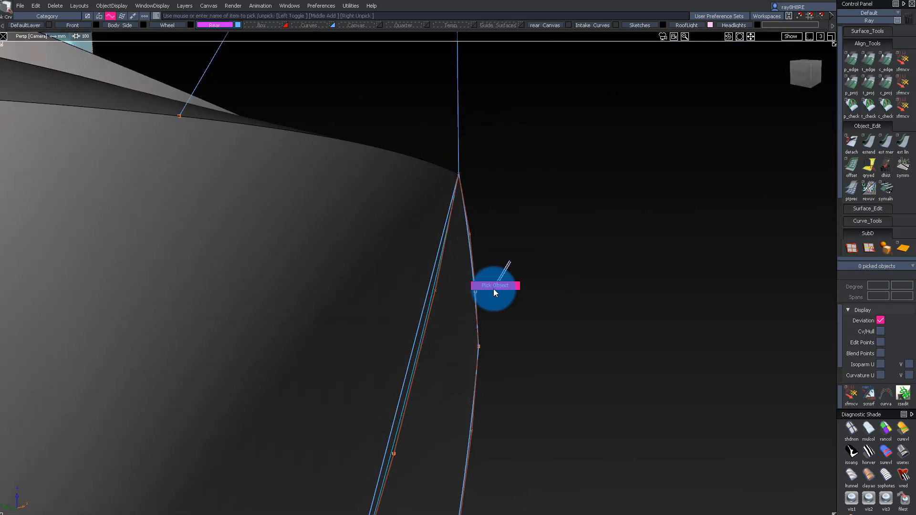
pyautogui.click(436, 281)
# Examine the finished corner panel and the open rear end with its guide curves from several angles.
pyautogui.keyDown('alt'); pyautogui.keyDown('shift'); pyautogui.moveTo(613, 320); pyautogui.dragTo(426, 351, button='right'); pyautogui.keyUp('shift'); pyautogui.keyUp('alt')
pyautogui.keyDown('alt'); pyautogui.keyDown('shift'); pyautogui.moveTo(425, 353); pyautogui.dragTo(493, 419); pyautogui.keyUp('shift'); pyautogui.keyUp('alt')
pyautogui.keyDown('alt'); pyautogui.keyDown('shift'); pyautogui.moveTo(544, 301); pyautogui.dragTo(382, 287, button='right'); pyautogui.keyUp('shift'); pyautogui.keyUp('alt')
pyautogui.keyDown('alt'); pyautogui.keyDown('shift'); pyautogui.moveTo(381, 287); pyautogui.dragTo(329, 268); pyautogui.keyUp('shift'); pyautogui.keyUp('alt')
pyautogui.keyDown('alt'); pyautogui.keyDown('shift'); pyautogui.moveTo(330, 267); pyautogui.dragTo(368, 251, button='right'); pyautogui.keyUp('shift'); pyautogui.keyUp('alt')
pyautogui.keyDown('alt'); pyautogui.keyDown('shift'); pyautogui.moveTo(367, 252); pyautogui.dragTo(492, 229); pyautogui.keyUp('shift'); pyautogui.keyUp('alt')
pyautogui.keyDown('alt'); pyautogui.keyDown('shift'); pyautogui.moveTo(491, 229); pyautogui.dragTo(441, 281, button='right'); pyautogui.keyUp('shift'); pyautogui.keyUp('alt')
pyautogui.keyDown('alt'); pyautogui.keyDown('shift'); pyautogui.moveTo(441, 282); pyautogui.dragTo(589, 316); pyautogui.keyUp('shift'); pyautogui.keyUp('alt')
pyautogui.keyDown('alt'); pyautogui.keyDown('shift'); pyautogui.moveTo(588, 316); pyautogui.dragTo(639, 243, button='right'); pyautogui.keyUp('shift'); pyautogui.keyUp('alt')
pyautogui.keyDown('alt'); pyautogui.keyDown('shift'); pyautogui.moveTo(639, 243); pyautogui.dragTo(553, 216); pyautogui.keyUp('shift'); pyautogui.keyUp('alt')
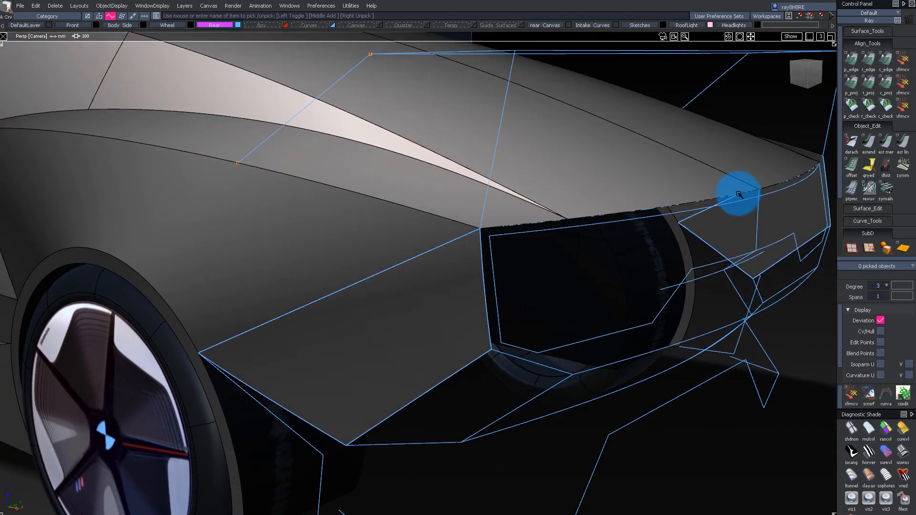
# Raise the vertical centre curve below the rear deck edge to degree 2 and adjust its CVs in the side view.
pyautogui.keyDown('alt'); pyautogui.keyDown('shift'); pyautogui.moveTo(754, 190); pyautogui.dragTo(787, 190, button='right'); pyautogui.keyUp('shift'); pyautogui.keyUp('alt')
pyautogui.keyDown('alt'); pyautogui.keyDown('shift'); pyautogui.moveTo(787, 191); pyautogui.dragTo(781, 210); pyautogui.keyUp('shift'); pyautogui.keyUp('alt')
pyautogui.keyDown('ctrl'); pyautogui.keyDown('alt'); pyautogui.click(783, 212); pyautogui.keyUp('alt'); pyautogui.keyUp('ctrl')
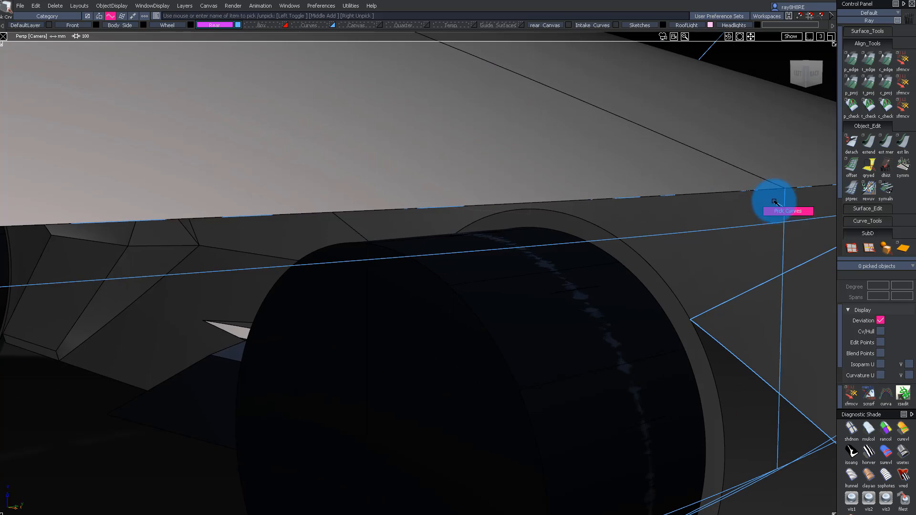
pyautogui.click(776, 205)
pyautogui.keyDown('alt'); pyautogui.keyDown('shift'); pyautogui.moveTo(707, 224); pyautogui.dragTo(760, 290); pyautogui.keyUp('shift'); pyautogui.keyUp('alt')
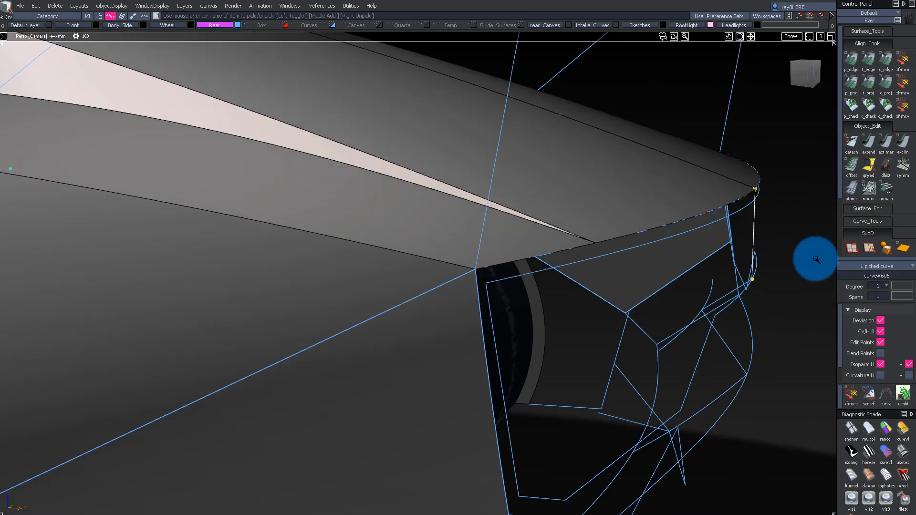
pyautogui.click(801, 75)
pyautogui.keyDown('alt'); pyautogui.keyDown('shift'); pyautogui.moveTo(665, 248); pyautogui.dragTo(583, 265, button='middle'); pyautogui.keyUp('shift'); pyautogui.keyUp('alt')
pyautogui.keyDown('ctrl'); pyautogui.keyDown('shift'); pyautogui.moveTo(583, 265); pyautogui.dragTo(625, 264); pyautogui.keyUp('shift'); pyautogui.keyUp('ctrl')
pyautogui.moveTo(625, 264); pyautogui.dragTo(694, 317)
pyautogui.click(664, 290)
# Build a monorail surface with the rear deck edge as generation curve and the vertical centre curve as rail, both at G0 Position.
pyautogui.keyDown('alt'); pyautogui.keyDown('shift'); pyautogui.moveTo(663, 290); pyautogui.dragTo(498, 235); pyautogui.keyUp('shift'); pyautogui.keyUp('alt')
pyautogui.keyDown('alt'); pyautogui.keyDown('shift'); pyautogui.moveTo(653, 259); pyautogui.dragTo(685, 291, button='right'); pyautogui.keyUp('shift'); pyautogui.keyUp('alt')
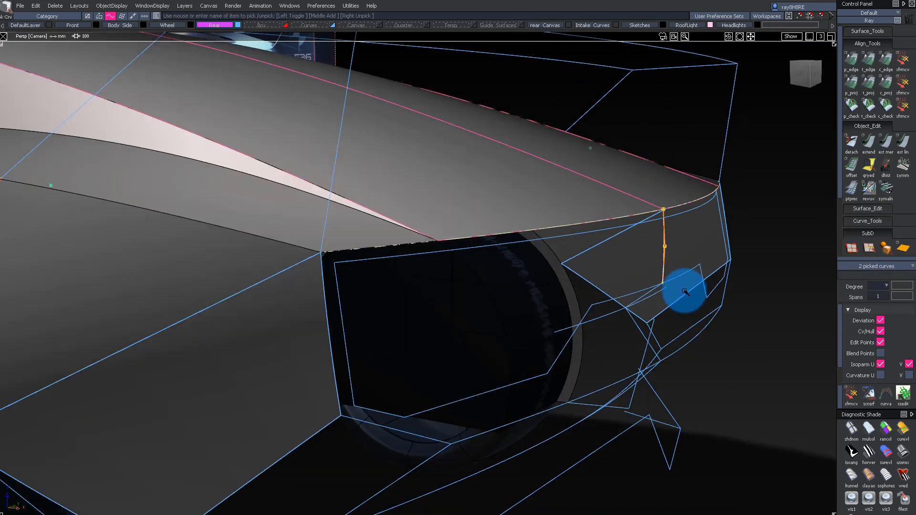
pyautogui.keyDown('ctrl'); pyautogui.keyDown('shift'); pyautogui.moveTo(685, 290); pyautogui.dragTo(619, 346); pyautogui.keyUp('shift'); pyautogui.keyUp('ctrl')
pyautogui.click(592, 225)
pyautogui.click(665, 253)
pyautogui.keyDown('alt'); pyautogui.keyDown('shift'); pyautogui.moveTo(638, 248); pyautogui.dragTo(571, 252); pyautogui.keyUp('shift'); pyautogui.keyUp('alt')
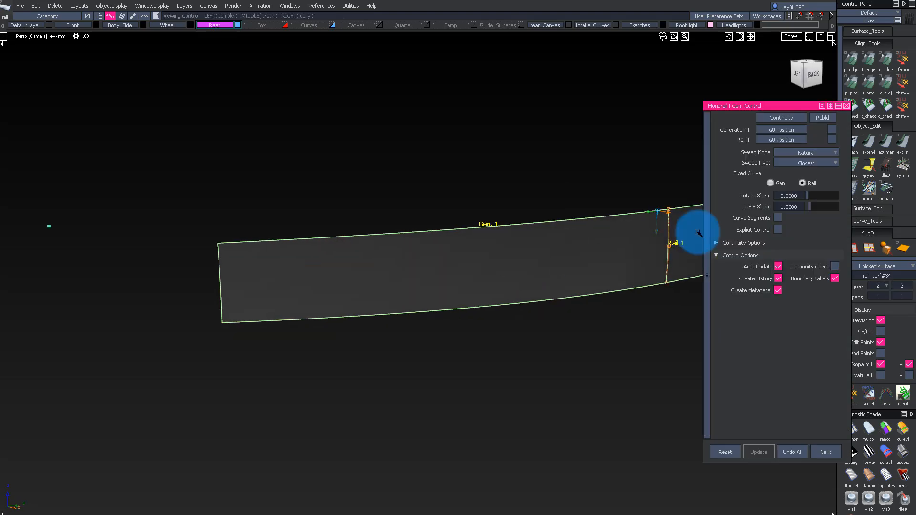
pyautogui.click(795, 175)
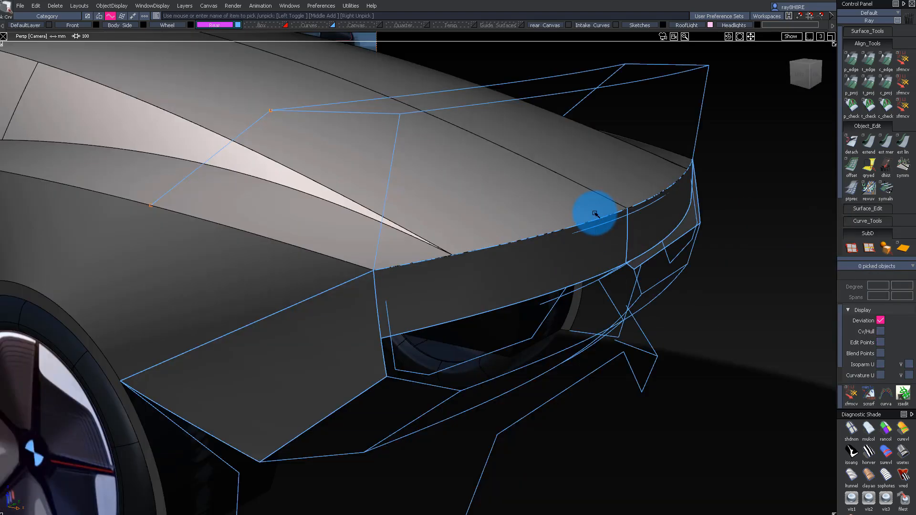
# Reshape the centre rail curve in the left view, lowering its end and moving its middle CV to curve the rear surface.
pyautogui.keyDown('alt'); pyautogui.keyDown('shift'); pyautogui.moveTo(595, 213); pyautogui.dragTo(612, 265); pyautogui.keyUp('shift'); pyautogui.keyUp('alt')
pyautogui.keyDown('alt'); pyautogui.keyDown('shift'); pyautogui.moveTo(478, 365); pyautogui.dragTo(693, 310); pyautogui.keyUp('shift'); pyautogui.keyUp('alt')
pyautogui.keyDown('alt'); pyautogui.keyDown('shift'); pyautogui.moveTo(616, 277); pyautogui.dragTo(644, 224); pyautogui.keyUp('shift'); pyautogui.keyUp('alt')
pyautogui.keyDown('ctrl'); pyautogui.keyDown('shift'); pyautogui.moveTo(575, 334); pyautogui.dragTo(632, 315); pyautogui.keyUp('shift'); pyautogui.keyUp('ctrl')
pyautogui.keyDown('ctrl'); pyautogui.keyDown('shift'); pyautogui.moveTo(632, 315); pyautogui.dragTo(634, 319, button='right'); pyautogui.keyUp('shift'); pyautogui.keyUp('ctrl')
pyautogui.keyDown('alt'); pyautogui.keyDown('shift'); pyautogui.moveTo(634, 319); pyautogui.dragTo(656, 491); pyautogui.keyUp('shift'); pyautogui.keyUp('alt')
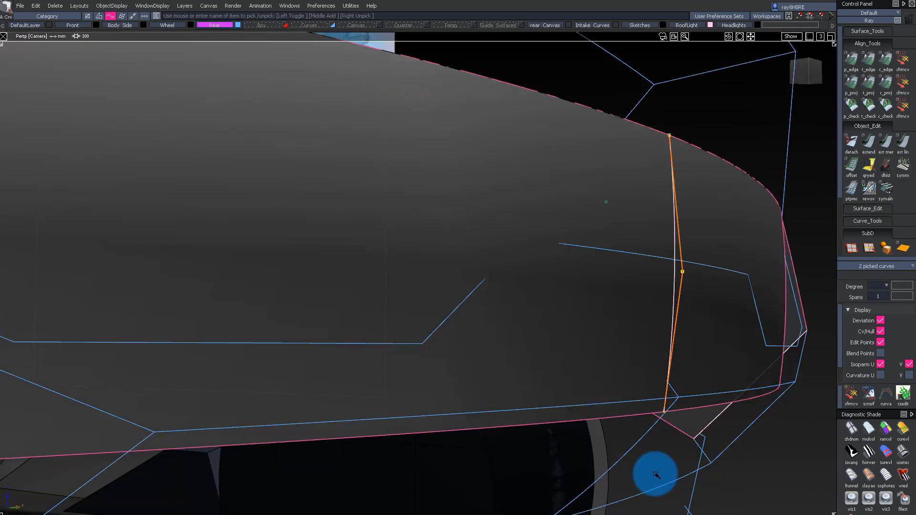
pyautogui.keyDown('ctrl'); pyautogui.keyDown('shift'); pyautogui.moveTo(686, 412); pyautogui.dragTo(691, 315); pyautogui.keyUp('shift'); pyautogui.keyUp('ctrl')
pyautogui.moveTo(692, 315)
pyautogui.keyDown('alt'); pyautogui.keyDown('shift'); pyautogui.mouseDown()
pyautogui.moveTo(699, 306)
pyautogui.moveTo(632, 251)
pyautogui.moveTo(648, 270)
pyautogui.mouseUp(); pyautogui.keyUp('shift'); pyautogui.keyUp('alt')
pyautogui.click(802, 71)
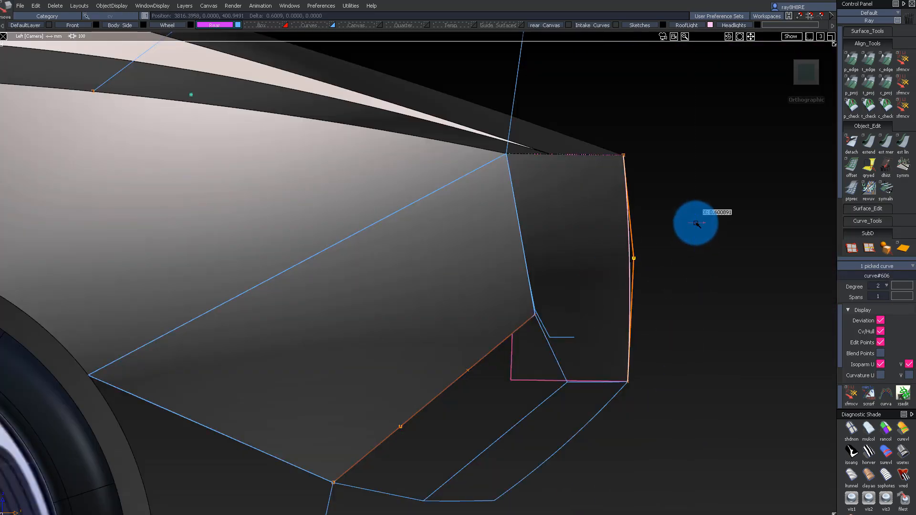
# Extend the side edge of the rear surface past the corner panel by about 56 mm.
pyautogui.keyDown('alt'); pyautogui.keyDown('shift'); pyautogui.moveTo(701, 260); pyautogui.dragTo(371, 362); pyautogui.keyUp('shift'); pyautogui.keyUp('alt')
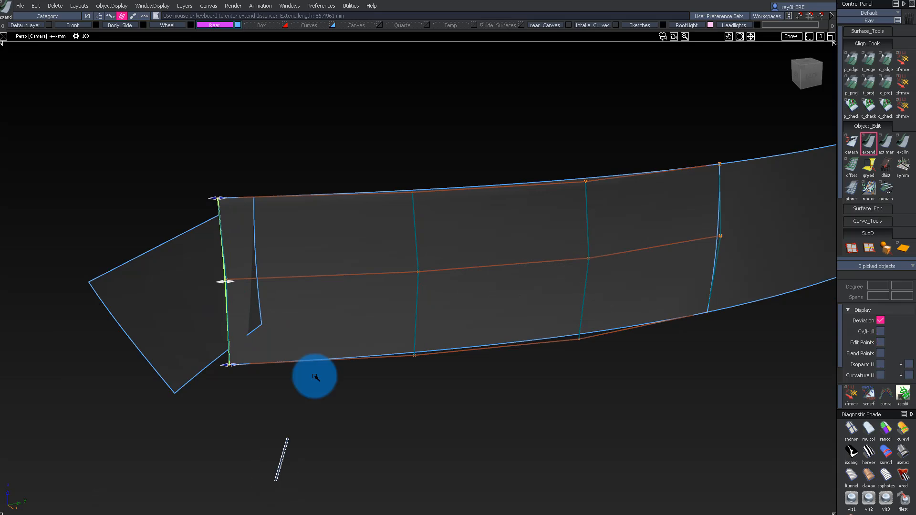
pyautogui.keyDown('alt'); pyautogui.keyDown('shift'); pyautogui.moveTo(159, 297); pyautogui.dragTo(322, 314); pyautogui.keyUp('shift'); pyautogui.keyUp('alt')
# Trim the corner panel where it meets the rear surface and convert it to an untrimmed surface.
pyautogui.click(322, 314)
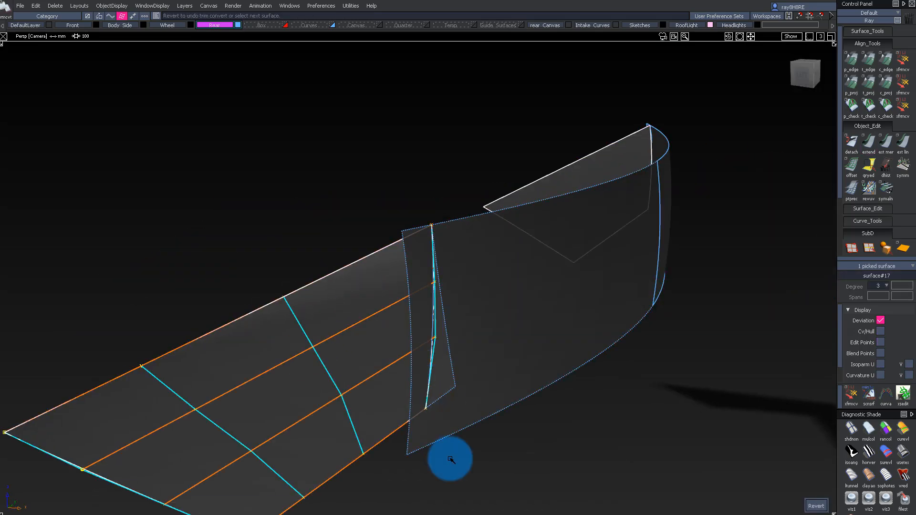
pyautogui.keyDown('ctrl'); pyautogui.keyDown('shift'); pyautogui.moveTo(443, 407); pyautogui.dragTo(445, 376); pyautogui.keyUp('shift'); pyautogui.keyUp('ctrl')
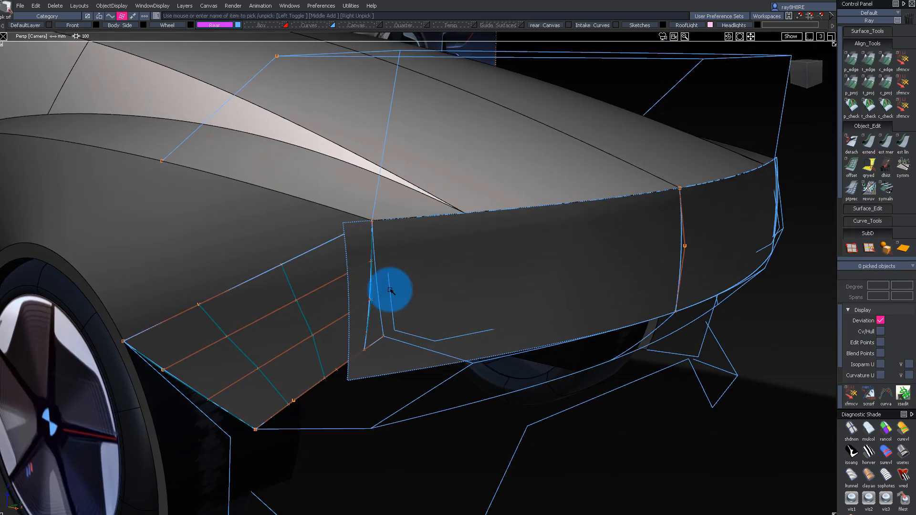
pyautogui.moveTo(374, 302)
pyautogui.keyDown('alt'); pyautogui.keyDown('shift'); pyautogui.mouseDown()
pyautogui.moveTo(497, 290)
pyautogui.moveTo(550, 254)
pyautogui.moveTo(599, 272)
pyautogui.moveTo(673, 276)
pyautogui.moveTo(565, 299)
pyautogui.moveTo(573, 300)
pyautogui.moveTo(425, 317)
pyautogui.moveTo(460, 383)
pyautogui.moveTo(242, 352)
pyautogui.moveTo(701, 348)
pyautogui.moveTo(548, 332)
pyautogui.moveTo(572, 331)
pyautogui.moveTo(829, 191)
pyautogui.mouseUp(); pyautogui.keyUp('shift'); pyautogui.keyUp('alt')
# Trim the extended rear surface back to its intersection with the corner panel.
pyautogui.keyDown('alt'); pyautogui.keyDown('shift'); pyautogui.moveTo(808, 75); pyautogui.dragTo(539, 334); pyautogui.keyUp('shift'); pyautogui.keyUp('alt')
pyautogui.keyDown('ctrl'); pyautogui.keyDown('shift'); pyautogui.moveTo(539, 334); pyautogui.dragTo(469, 281); pyautogui.keyUp('shift'); pyautogui.keyUp('ctrl')
pyautogui.click(540, 355)
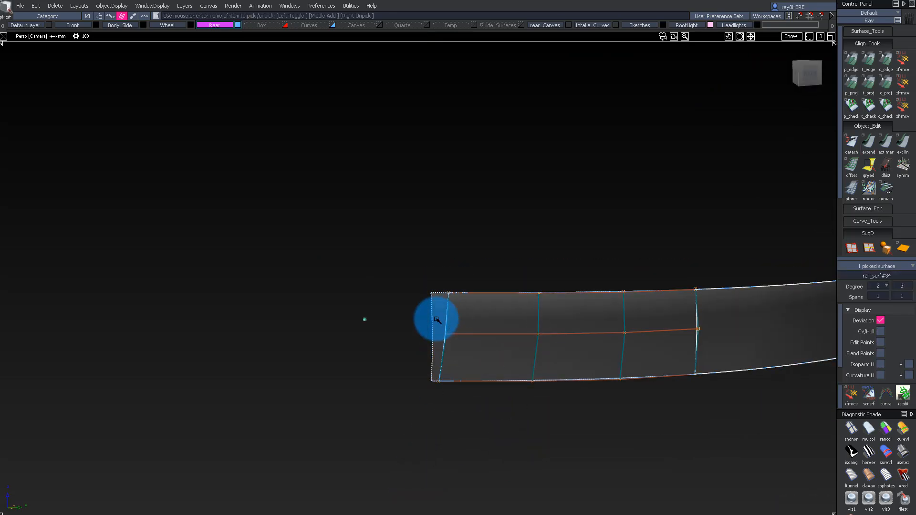
pyautogui.keyDown('alt'); pyautogui.keyDown('shift'); pyautogui.moveTo(434, 330); pyautogui.dragTo(453, 333); pyautogui.keyUp('shift'); pyautogui.keyUp('alt')
pyautogui.keyDown('ctrl'); pyautogui.keyDown('shift'); pyautogui.moveTo(453, 333); pyautogui.dragTo(494, 246); pyautogui.keyUp('shift'); pyautogui.keyUp('ctrl')
pyautogui.keyDown('alt'); pyautogui.keyDown('shift'); pyautogui.moveTo(472, 321); pyautogui.dragTo(485, 352); pyautogui.keyUp('shift'); pyautogui.keyUp('alt')
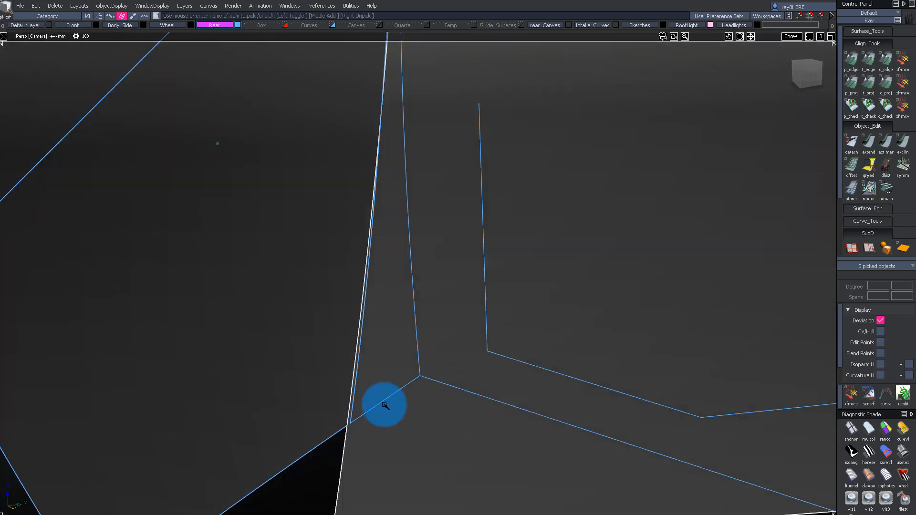
# Align the corner panel's inner edge to the rear surface's side edge with position continuity and clear the selection.
pyautogui.keyDown('alt'); pyautogui.keyDown('shift'); pyautogui.moveTo(401, 477); pyautogui.dragTo(302, 331); pyautogui.keyUp('shift'); pyautogui.keyUp('alt')
pyautogui.click(302, 331)
pyautogui.keyDown('alt'); pyautogui.keyDown('shift'); pyautogui.moveTo(343, 286); pyautogui.dragTo(416, 333); pyautogui.keyUp('shift'); pyautogui.keyUp('alt')
pyautogui.keyDown('alt'); pyautogui.keyDown('shift'); pyautogui.moveTo(416, 333); pyautogui.dragTo(397, 356, button='right'); pyautogui.keyUp('shift'); pyautogui.keyUp('alt')
pyautogui.keyDown('ctrl'); pyautogui.keyDown('shift'); pyautogui.moveTo(396, 356); pyautogui.dragTo(396, 270); pyautogui.keyUp('shift'); pyautogui.keyUp('ctrl')
pyautogui.keyDown('alt'); pyautogui.keyDown('shift'); pyautogui.moveTo(396, 270); pyautogui.dragTo(687, 222); pyautogui.keyUp('shift'); pyautogui.keyUp('alt')
pyautogui.keyDown('alt'); pyautogui.keyDown('shift'); pyautogui.moveTo(387, 239); pyautogui.dragTo(402, 311); pyautogui.keyUp('shift'); pyautogui.keyUp('alt')
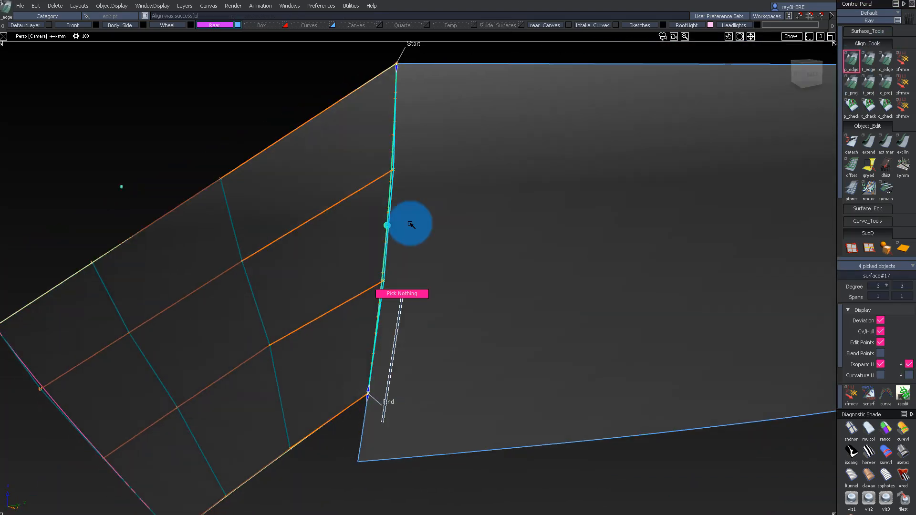
pyautogui.keyDown('ctrl'); pyautogui.keyDown('shift'); pyautogui.moveTo(466, 449); pyautogui.dragTo(491, 313, button='right'); pyautogui.keyUp('shift'); pyautogui.keyUp('ctrl')
pyautogui.keyDown('alt'); pyautogui.keyDown('shift'); pyautogui.moveTo(525, 286); pyautogui.dragTo(508, 273, button='right'); pyautogui.keyUp('shift'); pyautogui.keyUp('alt')
pyautogui.keyDown('alt'); pyautogui.keyDown('shift'); pyautogui.moveTo(508, 274); pyautogui.dragTo(398, 236); pyautogui.keyUp('shift'); pyautogui.keyUp('alt')
pyautogui.keyDown('ctrl'); pyautogui.keyDown('shift'); pyautogui.moveTo(398, 236); pyautogui.dragTo(409, 354); pyautogui.keyUp('shift'); pyautogui.keyUp('ctrl')
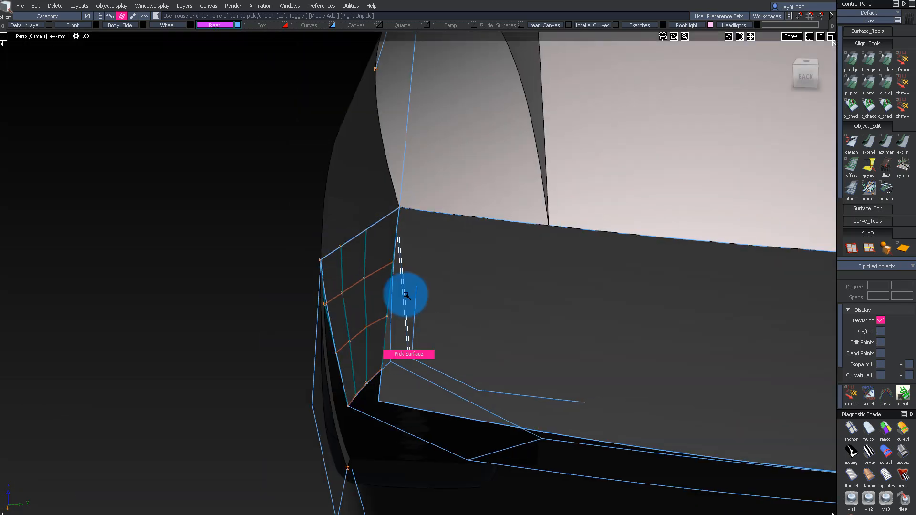
# Draw a straight cut line in the back view from the corner panel's inner lower corner and trim the rear surface's lower corner along it.
pyautogui.click(359, 299)
pyautogui.keyDown('alt'); pyautogui.keyDown('shift'); pyautogui.moveTo(359, 300); pyautogui.dragTo(729, 182); pyautogui.keyUp('shift'); pyautogui.keyUp('alt')
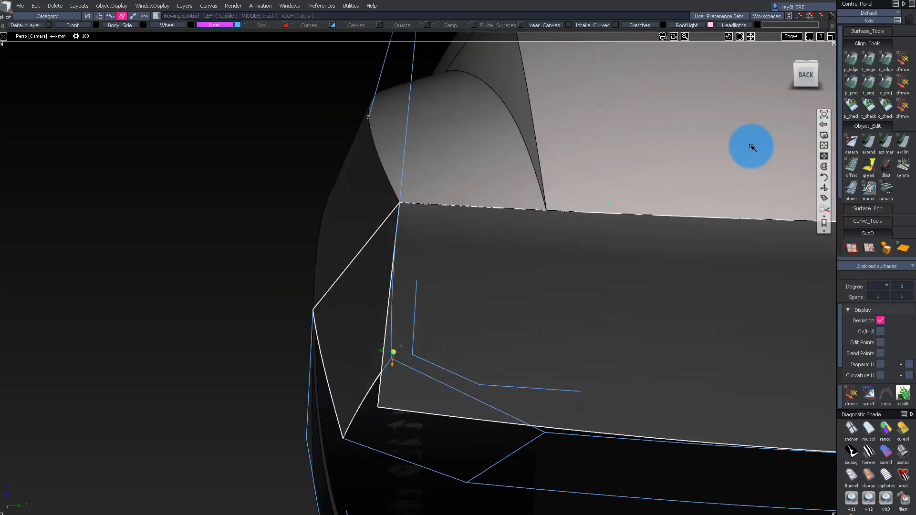
pyautogui.click(814, 70)
pyautogui.keyDown('ctrl'); pyautogui.keyDown('shift'); pyautogui.moveTo(506, 427); pyautogui.dragTo(505, 312, button='right'); pyautogui.keyUp('shift'); pyautogui.keyUp('ctrl')
pyautogui.keyDown('ctrl'); pyautogui.keyDown('shift'); pyautogui.moveTo(440, 392); pyautogui.dragTo(420, 458, button='right'); pyautogui.keyUp('shift'); pyautogui.keyUp('ctrl')
pyautogui.keyDown('ctrl'); pyautogui.keyDown('shift'); pyautogui.moveTo(396, 458); pyautogui.dragTo(387, 377); pyautogui.keyUp('shift'); pyautogui.keyUp('ctrl')
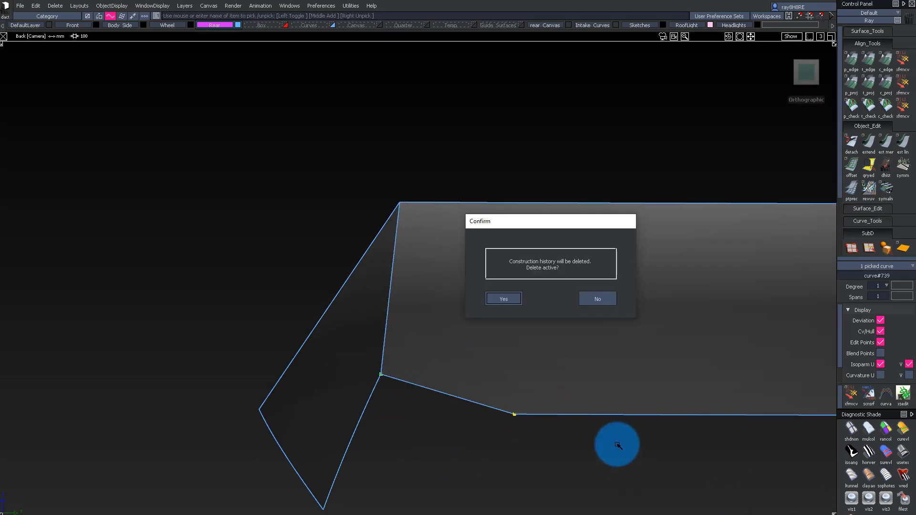
pyautogui.moveTo(518, 397)
pyautogui.keyDown('alt'); pyautogui.keyDown('shift'); pyautogui.mouseDown()
pyautogui.moveTo(501, 315)
pyautogui.moveTo(481, 274)
pyautogui.mouseUp(); pyautogui.keyUp('shift'); pyautogui.keyUp('alt')
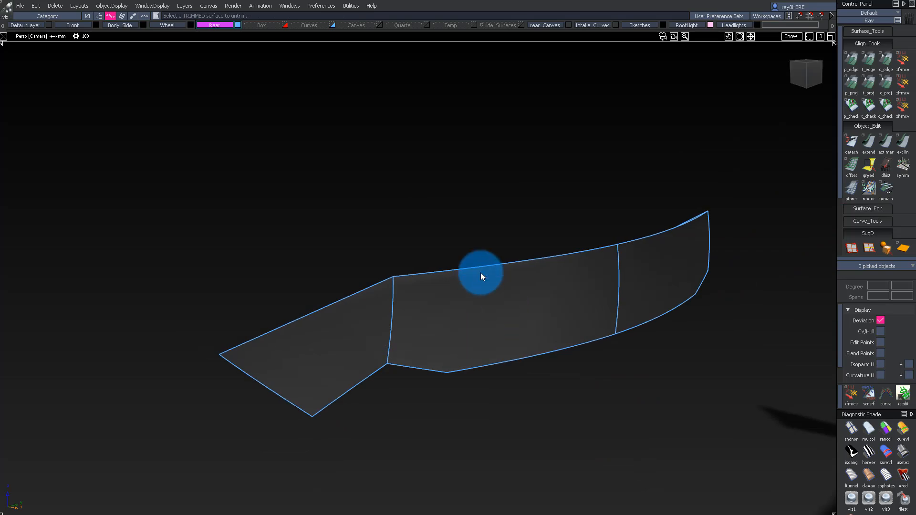
pyautogui.keyDown('ctrl'); pyautogui.keyDown('shift'); pyautogui.moveTo(480, 273); pyautogui.dragTo(446, 317, button='right'); pyautogui.keyUp('shift'); pyautogui.keyUp('ctrl')
# Delete the leftover guide curves along the rear surface's side edge and around its lower corner.
pyautogui.keyDown('alt'); pyautogui.keyDown('shift'); pyautogui.moveTo(436, 292); pyautogui.dragTo(531, 310); pyautogui.keyUp('shift'); pyautogui.keyUp('alt')
pyautogui.moveTo(396, 361)
pyautogui.keyDown('ctrl'); pyautogui.keyDown('shift'); pyautogui.mouseDown()
pyautogui.moveTo(413, 406)
pyautogui.moveTo(380, 385)
pyautogui.mouseUp(); pyautogui.keyUp('shift'); pyautogui.keyUp('ctrl')
pyautogui.keyDown('ctrl'); pyautogui.keyDown('shift'); pyautogui.moveTo(380, 385); pyautogui.dragTo(403, 399); pyautogui.keyUp('shift'); pyautogui.keyUp('ctrl')
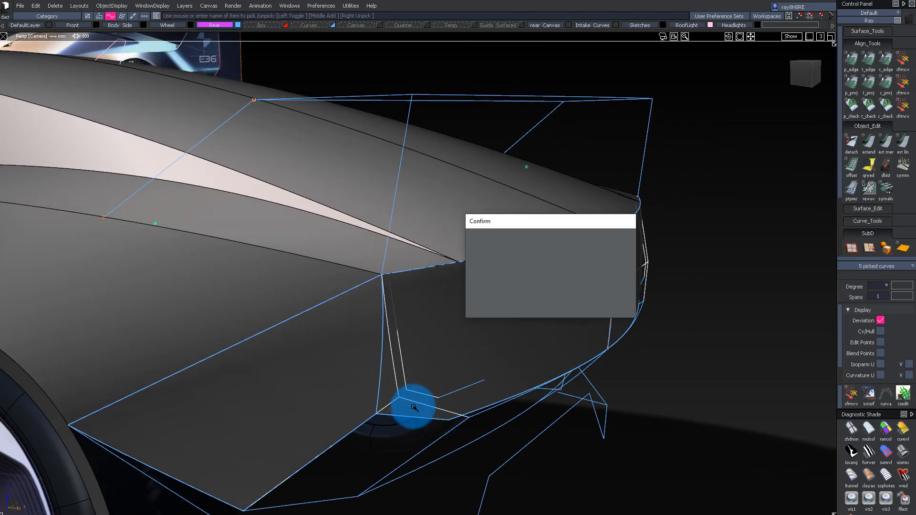
pyautogui.keyDown('alt'); pyautogui.keyDown('shift'); pyautogui.moveTo(559, 324); pyautogui.dragTo(571, 304, button='right'); pyautogui.keyUp('shift'); pyautogui.keyUp('alt')
pyautogui.keyDown('alt'); pyautogui.keyDown('shift'); pyautogui.moveTo(571, 305); pyautogui.dragTo(492, 375); pyautogui.keyUp('shift'); pyautogui.keyUp('alt')
pyautogui.keyDown('ctrl'); pyautogui.keyDown('shift'); pyautogui.moveTo(492, 375); pyautogui.dragTo(509, 353, button='right'); pyautogui.keyUp('shift'); pyautogui.keyUp('ctrl')
pyautogui.keyDown('alt'); pyautogui.keyDown('shift'); pyautogui.moveTo(509, 354); pyautogui.dragTo(416, 341); pyautogui.keyUp('shift'); pyautogui.keyUp('alt')
pyautogui.keyDown('ctrl'); pyautogui.keyDown('shift'); pyautogui.moveTo(415, 341); pyautogui.dragTo(412, 374, button='right'); pyautogui.keyUp('shift'); pyautogui.keyUp('ctrl')
pyautogui.click(387, 375)
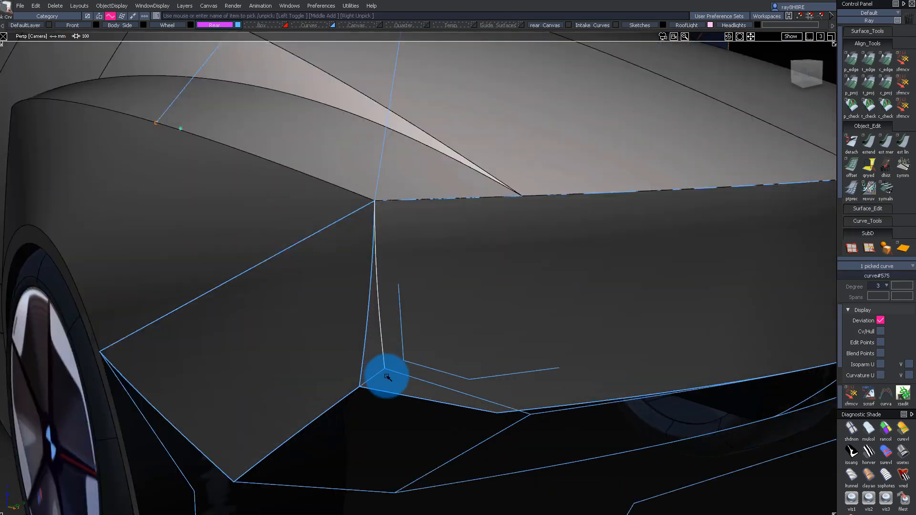
pyautogui.keyDown('alt'); pyautogui.keyDown('shift'); pyautogui.moveTo(618, 378); pyautogui.dragTo(539, 377, button='right'); pyautogui.keyUp('shift'); pyautogui.keyUp('alt')
pyautogui.moveTo(539, 377)
pyautogui.keyDown('alt'); pyautogui.keyDown('shift'); pyautogui.mouseDown()
pyautogui.moveTo(529, 358)
pyautogui.moveTo(553, 401)
pyautogui.mouseUp(); pyautogui.keyUp('shift'); pyautogui.keyUp('alt')
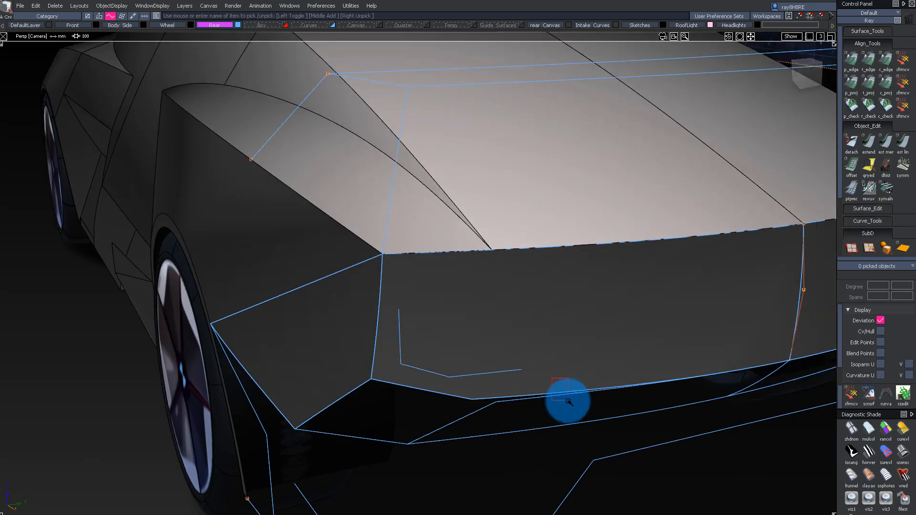
# Move the upper end of the diagonal guide line below the rear surface onto the newly trimmed lower corner point.
pyautogui.keyDown('alt'); pyautogui.keyDown('shift'); pyautogui.moveTo(739, 347); pyautogui.dragTo(716, 302); pyautogui.keyUp('shift'); pyautogui.keyUp('alt')
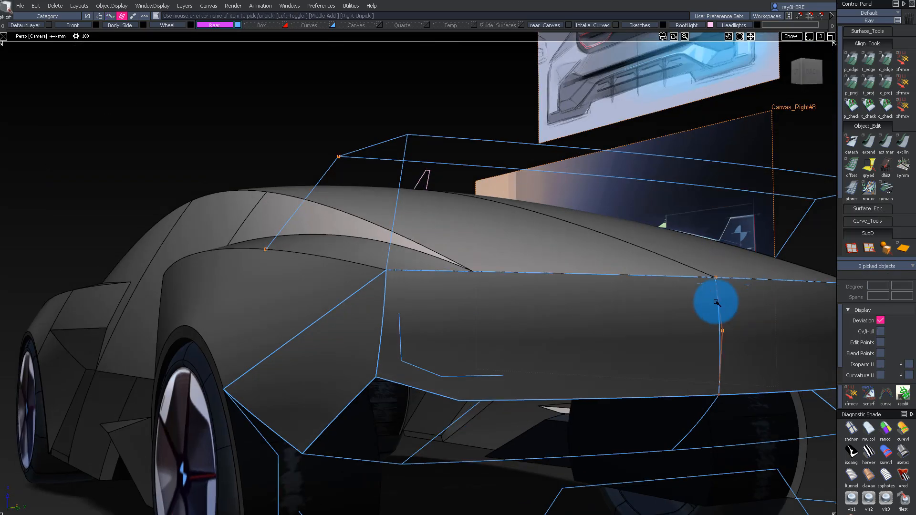
pyautogui.moveTo(759, 323)
pyautogui.keyDown('alt'); pyautogui.keyDown('shift'); pyautogui.mouseDown(button='right')
pyautogui.moveTo(720, 321)
pyautogui.moveTo(764, 325)
pyautogui.mouseUp(button='right'); pyautogui.keyUp('shift'); pyautogui.keyUp('alt')
pyautogui.keyDown('alt'); pyautogui.keyDown('shift'); pyautogui.moveTo(620, 315); pyautogui.dragTo(536, 334); pyautogui.keyUp('shift'); pyautogui.keyUp('alt')
pyautogui.click(466, 415)
pyautogui.keyDown('ctrl'); pyautogui.keyDown('shift'); pyautogui.moveTo(477, 432); pyautogui.dragTo(484, 401, button='right'); pyautogui.keyUp('shift'); pyautogui.keyUp('ctrl')
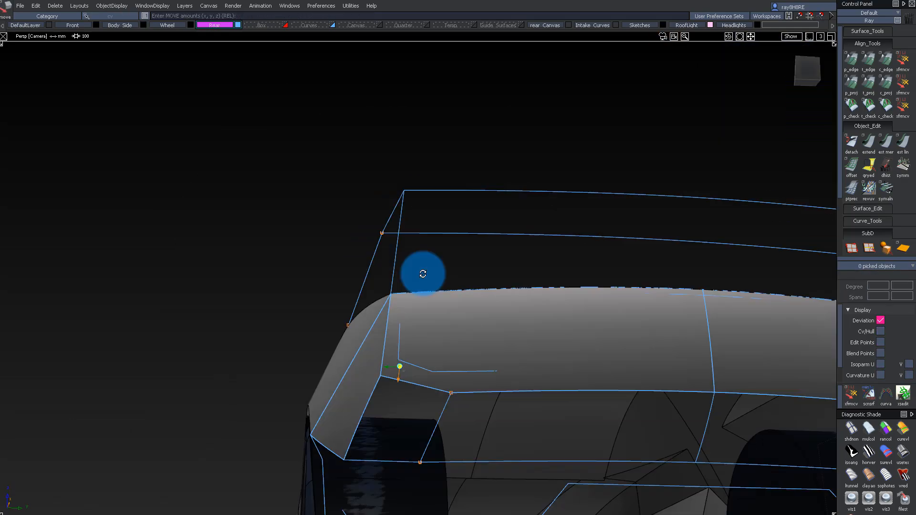
# Split the roof surface crosswise in line with the side panel seam and remove its rear part above the deck.
pyautogui.moveTo(424, 274)
pyautogui.keyDown('alt'); pyautogui.keyDown('shift'); pyautogui.mouseDown()
pyautogui.moveTo(419, 380)
pyautogui.moveTo(598, 370)
pyautogui.mouseUp(); pyautogui.keyUp('shift'); pyautogui.keyUp('alt')
pyautogui.press('4')
pyautogui.keyDown('alt'); pyautogui.keyDown('shift'); pyautogui.moveTo(599, 370); pyautogui.dragTo(572, 369, button='right'); pyautogui.keyUp('shift'); pyautogui.keyUp('alt')
pyautogui.keyDown('alt'); pyautogui.keyDown('shift'); pyautogui.moveTo(572, 369); pyautogui.dragTo(568, 348); pyautogui.keyUp('shift'); pyautogui.keyUp('alt')
pyautogui.keyDown('alt'); pyautogui.keyDown('shift'); pyautogui.moveTo(568, 348); pyautogui.dragTo(630, 346, button='right'); pyautogui.keyUp('shift'); pyautogui.keyUp('alt')
pyautogui.moveTo(630, 346)
pyautogui.keyDown('alt'); pyautogui.keyDown('shift'); pyautogui.mouseDown()
pyautogui.moveTo(582, 337)
pyautogui.moveTo(497, 397)
pyautogui.moveTo(620, 337)
pyautogui.moveTo(667, 374)
pyautogui.moveTo(682, 372)
pyautogui.moveTo(460, 337)
pyautogui.moveTo(497, 444)
pyautogui.moveTo(552, 445)
pyautogui.moveTo(633, 421)
pyautogui.moveTo(599, 413)
pyautogui.moveTo(515, 439)
pyautogui.moveTo(557, 306)
pyautogui.moveTo(454, 212)
pyautogui.moveTo(493, 139)
pyautogui.moveTo(417, 245)
pyautogui.moveTo(339, 109)
pyautogui.moveTo(407, 205)
pyautogui.moveTo(468, 200)
pyautogui.mouseUp(); pyautogui.keyUp('shift'); pyautogui.keyUp('alt')
pyautogui.keyDown('alt'); pyautogui.keyDown('shift'); pyautogui.moveTo(468, 200); pyautogui.dragTo(480, 254, button='right'); pyautogui.keyUp('shift'); pyautogui.keyUp('alt')
pyautogui.keyDown('alt'); pyautogui.keyDown('shift'); pyautogui.moveTo(480, 254); pyautogui.dragTo(483, 267); pyautogui.keyUp('shift'); pyautogui.keyUp('alt')
pyautogui.click(498, 305)
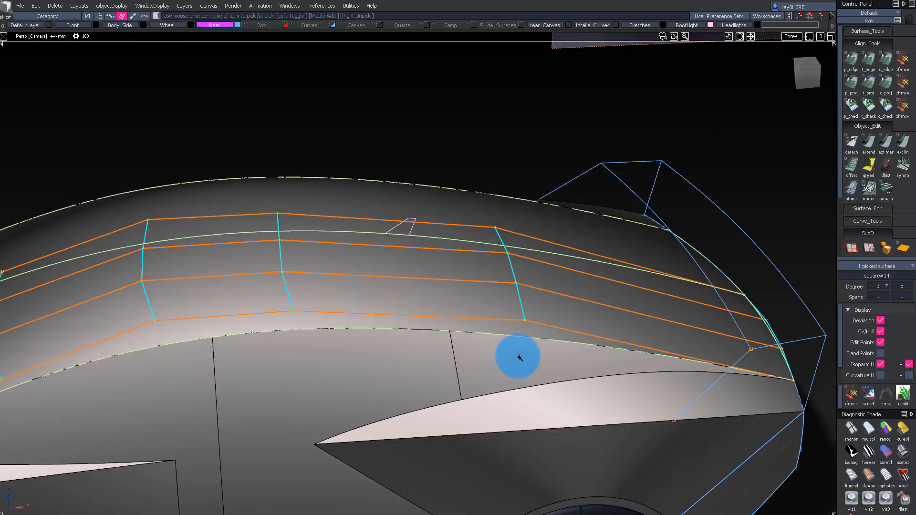
pyautogui.keyDown('alt'); pyautogui.keyDown('shift'); pyautogui.moveTo(518, 368); pyautogui.dragTo(568, 239); pyautogui.keyUp('shift'); pyautogui.keyUp('alt')
pyautogui.keyDown('ctrl'); pyautogui.keyDown('shift'); pyautogui.moveTo(571, 231); pyautogui.dragTo(587, 340); pyautogui.keyUp('shift'); pyautogui.keyUp('ctrl')
pyautogui.moveTo(440, 315)
pyautogui.keyDown('alt'); pyautogui.keyDown('shift'); pyautogui.mouseDown()
pyautogui.moveTo(164, 251)
pyautogui.moveTo(307, 200)
pyautogui.moveTo(299, 190)
pyautogui.moveTo(531, 202)
pyautogui.moveTo(454, 170)
pyautogui.moveTo(415, 193)
pyautogui.moveTo(478, 209)
pyautogui.moveTo(455, 170)
pyautogui.moveTo(427, 192)
pyautogui.moveTo(374, 249)
pyautogui.moveTo(390, 292)
pyautogui.moveTo(420, 205)
pyautogui.moveTo(386, 270)
pyautogui.moveTo(385, 218)
pyautogui.mouseUp(); pyautogui.keyUp('shift'); pyautogui.keyUp('alt')
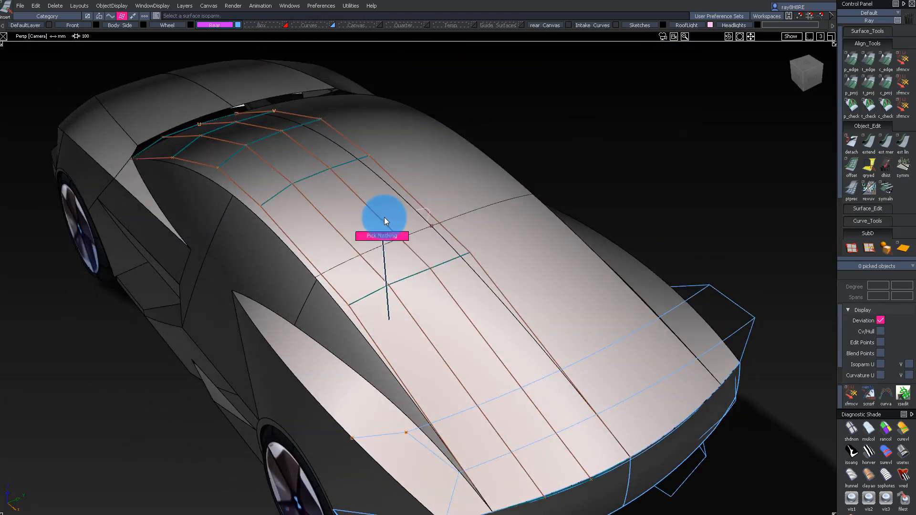
pyautogui.click(344, 124)
pyautogui.keyDown('alt'); pyautogui.keyDown('shift'); pyautogui.moveTo(449, 324); pyautogui.dragTo(393, 227); pyautogui.keyUp('shift'); pyautogui.keyUp('alt')
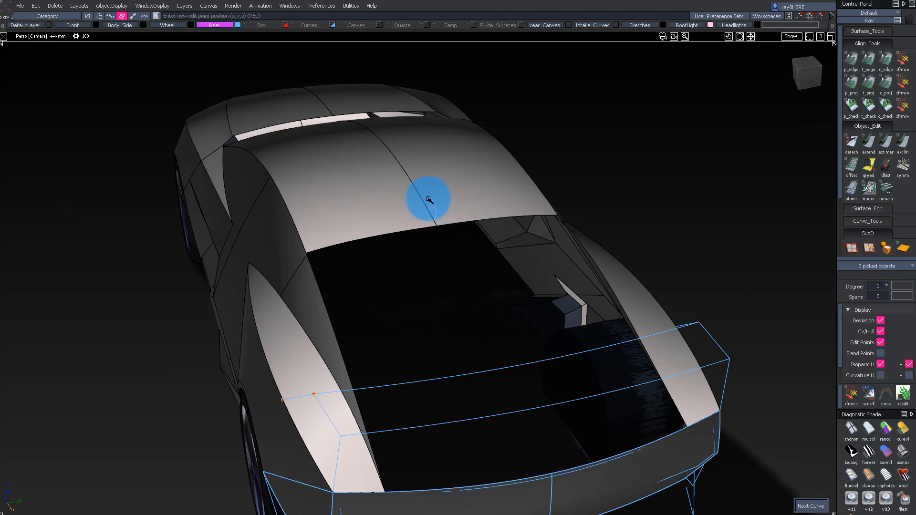
# Draw a straight centreline curve down from the middle of the roof's rear edge and adjust its lower end.
pyautogui.keyDown('alt'); pyautogui.keyDown('shift'); pyautogui.moveTo(461, 306); pyautogui.dragTo(687, 132); pyautogui.keyUp('shift'); pyautogui.keyUp('alt')
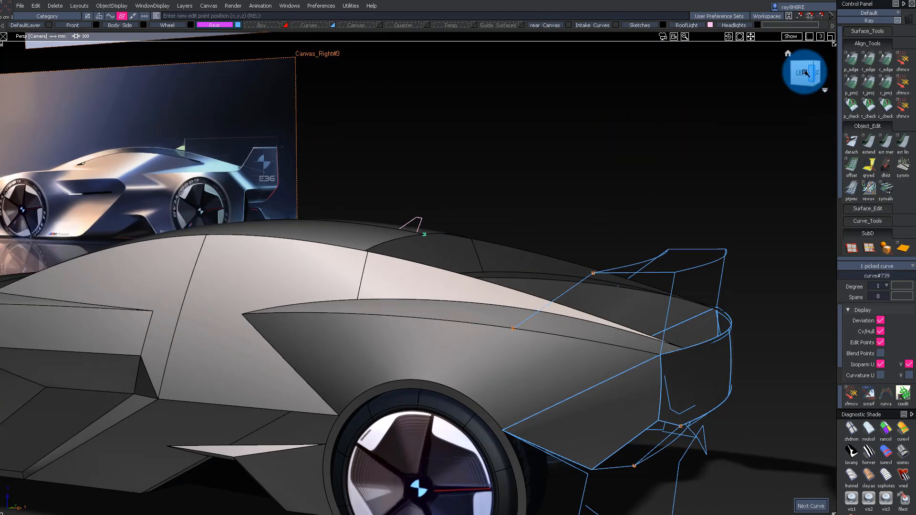
pyautogui.click(808, 73)
pyautogui.keyDown('alt'); pyautogui.keyDown('shift'); pyautogui.moveTo(521, 242); pyautogui.dragTo(444, 286, button='right'); pyautogui.keyUp('shift'); pyautogui.keyUp('alt')
pyautogui.keyDown('alt'); pyautogui.keyDown('shift'); pyautogui.moveTo(442, 286); pyautogui.dragTo(388, 218); pyautogui.keyUp('shift'); pyautogui.keyUp('alt')
pyautogui.moveTo(389, 217)
pyautogui.keyDown('ctrl'); pyautogui.keyDown('shift'); pyautogui.mouseDown()
pyautogui.moveTo(385, 233)
pyautogui.moveTo(396, 220)
pyautogui.mouseUp(); pyautogui.keyUp('shift'); pyautogui.keyUp('ctrl')
pyautogui.moveTo(424, 267); pyautogui.dragTo(455, 310)
pyautogui.click(810, 74)
pyautogui.keyDown('ctrl'); pyautogui.keyDown('shift'); pyautogui.moveTo(444, 282); pyautogui.dragTo(444, 410, button='middle'); pyautogui.keyUp('shift'); pyautogui.keyUp('ctrl')
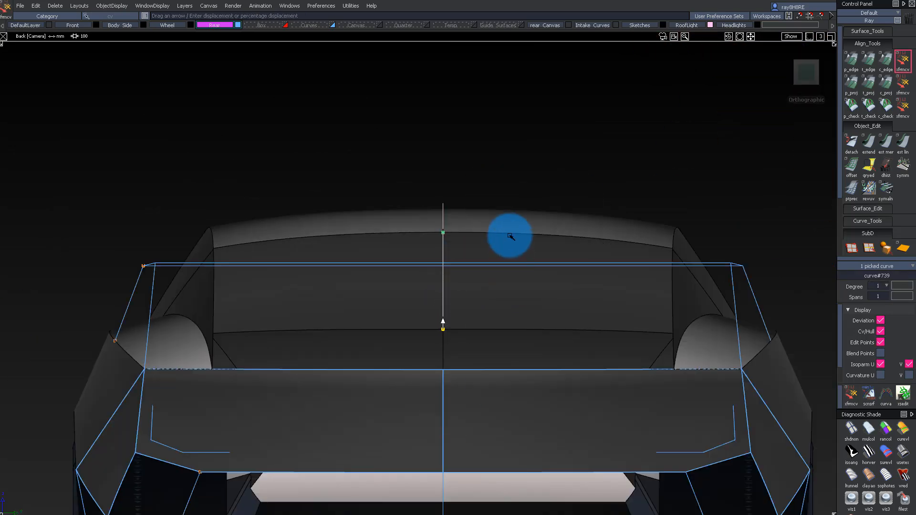
pyautogui.keyDown('alt'); pyautogui.keyDown('shift'); pyautogui.moveTo(336, 231); pyautogui.dragTo(435, 271); pyautogui.keyUp('shift'); pyautogui.keyUp('alt')
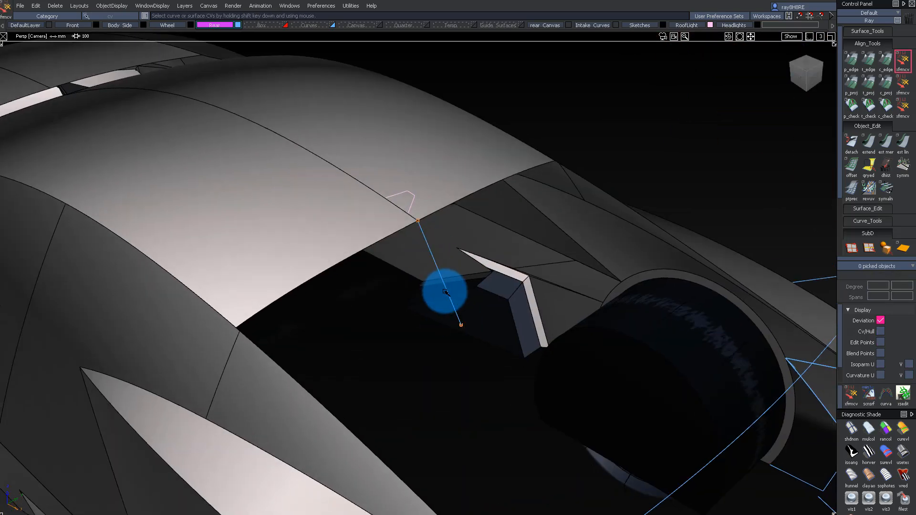
# Sweep the centreline curve along the roof's rear edge with a monorail surface and change its sweep mode.
pyautogui.click(397, 231)
pyautogui.keyDown('alt'); pyautogui.keyDown('shift'); pyautogui.moveTo(397, 234); pyautogui.dragTo(272, 286); pyautogui.keyUp('shift'); pyautogui.keyUp('alt')
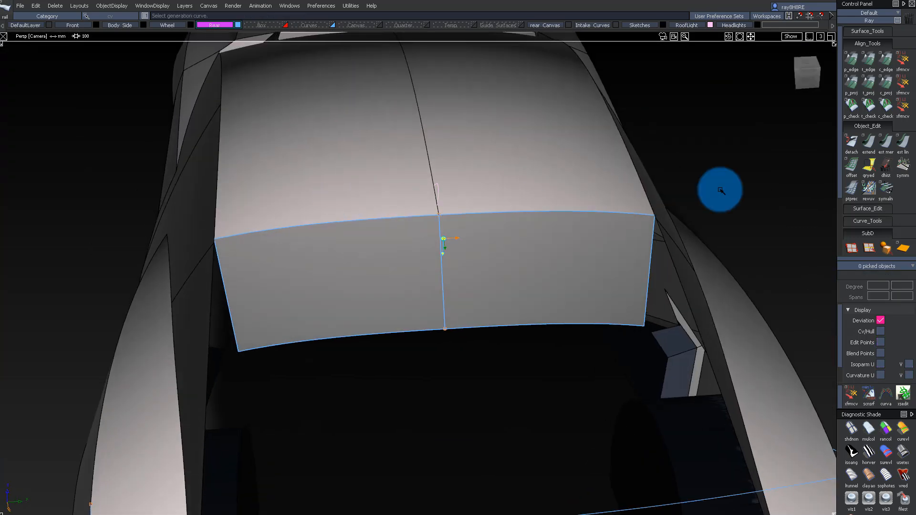
pyautogui.click(445, 248)
pyautogui.click(733, 172)
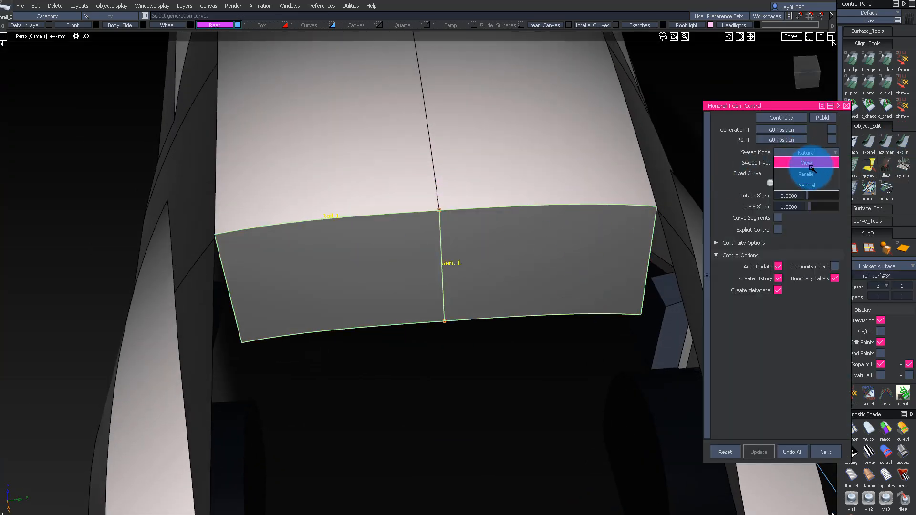
# Draw a straight horizontal line through the panel's lower centre point, trim the lower edge to it and convert the panel to untrimmed.
pyautogui.keyDown('alt'); pyautogui.keyDown('shift'); pyautogui.moveTo(465, 236); pyautogui.dragTo(366, 230); pyautogui.keyUp('shift'); pyautogui.keyUp('alt')
pyautogui.keyDown('alt'); pyautogui.keyDown('shift'); pyautogui.moveTo(366, 231); pyautogui.dragTo(372, 227, button='right'); pyautogui.keyUp('shift'); pyautogui.keyUp('alt')
pyautogui.keyDown('alt'); pyautogui.keyDown('shift'); pyautogui.moveTo(372, 227); pyautogui.dragTo(305, 342); pyautogui.keyUp('shift'); pyautogui.keyUp('alt')
pyautogui.keyDown('ctrl'); pyautogui.keyDown('shift'); pyautogui.moveTo(305, 341); pyautogui.dragTo(353, 329); pyautogui.keyUp('shift'); pyautogui.keyUp('ctrl')
pyautogui.click(368, 330)
pyautogui.click(808, 81)
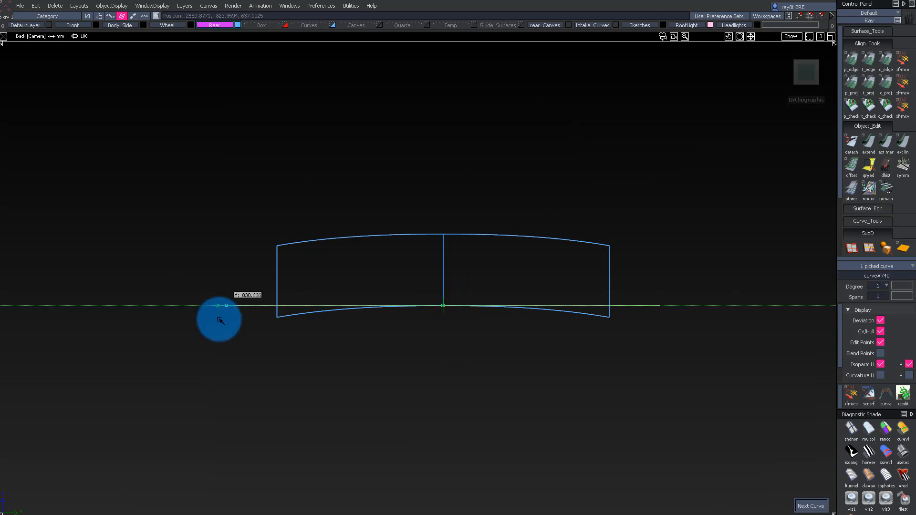
pyautogui.click(364, 323)
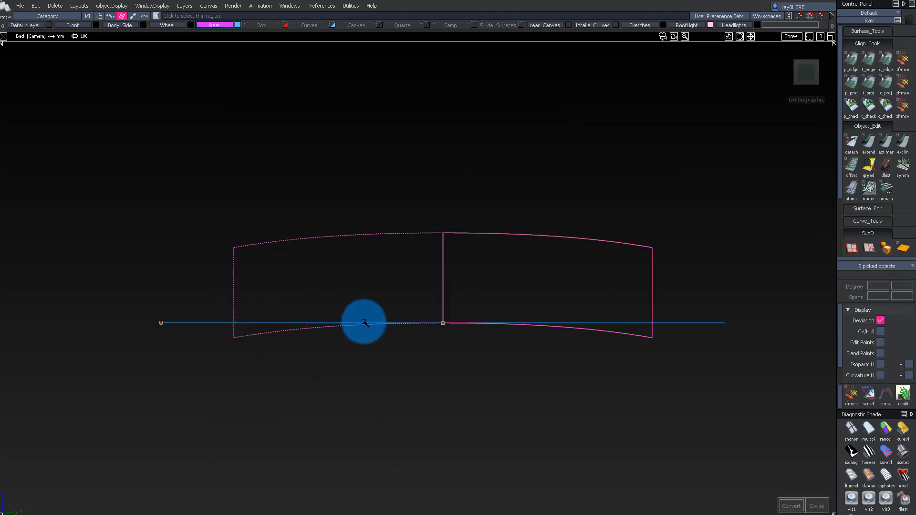
pyautogui.press('Return')
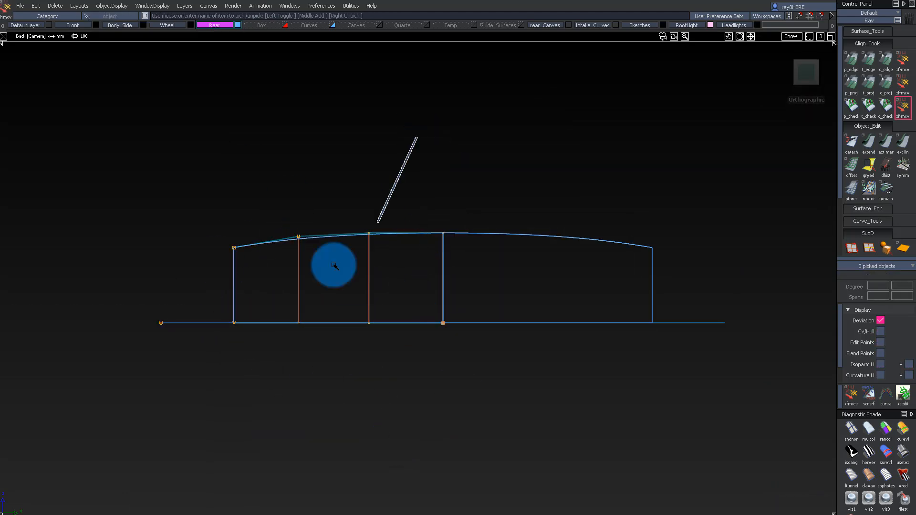
pyautogui.keyDown('alt'); pyautogui.keyDown('shift'); pyautogui.moveTo(405, 199); pyautogui.dragTo(509, 253); pyautogui.keyUp('shift'); pyautogui.keyUp('alt')
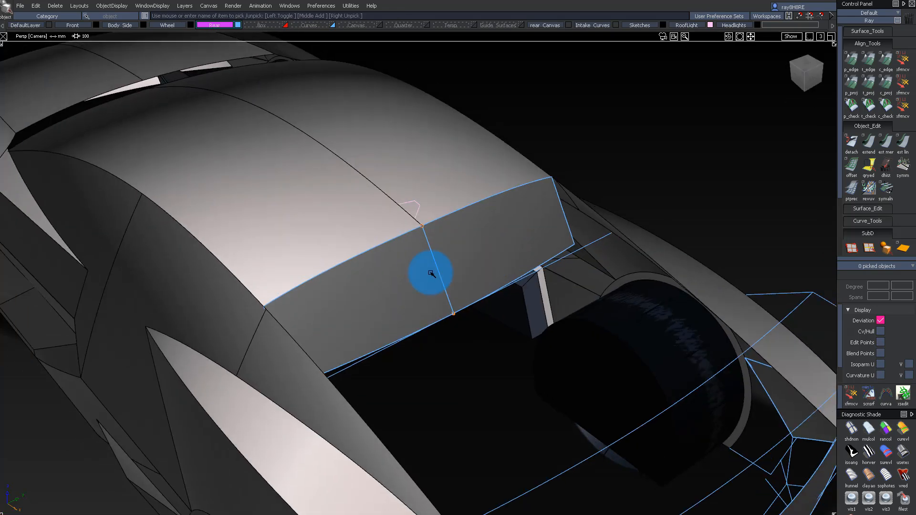
# Taper the rear window panel's sides inward toward its lower edge and isolate it with the adjoining side strip.
pyautogui.keyDown('alt'); pyautogui.keyDown('shift'); pyautogui.moveTo(432, 268); pyautogui.dragTo(253, 281); pyautogui.keyUp('shift'); pyautogui.keyUp('alt')
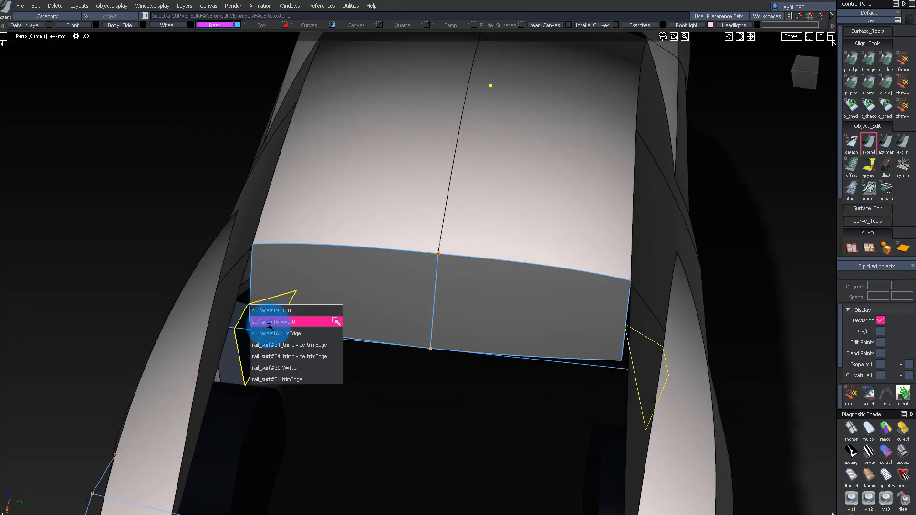
pyautogui.keyDown('alt'); pyautogui.keyDown('shift'); pyautogui.moveTo(331, 337); pyautogui.dragTo(317, 344, button='right'); pyautogui.keyUp('shift'); pyautogui.keyUp('alt')
pyautogui.keyDown('alt'); pyautogui.keyDown('shift'); pyautogui.moveTo(317, 344); pyautogui.dragTo(420, 292); pyautogui.keyUp('shift'); pyautogui.keyUp('alt')
pyautogui.keyDown('alt'); pyautogui.keyDown('shift'); pyautogui.moveTo(419, 292); pyautogui.dragTo(346, 297, button='right'); pyautogui.keyUp('shift'); pyautogui.keyUp('alt')
pyautogui.click(435, 313)
pyautogui.keyDown('alt'); pyautogui.keyDown('shift'); pyautogui.moveTo(435, 314); pyautogui.dragTo(411, 291, button='right'); pyautogui.keyUp('shift'); pyautogui.keyUp('alt')
pyautogui.keyDown('alt'); pyautogui.keyDown('shift'); pyautogui.moveTo(411, 291); pyautogui.dragTo(338, 302); pyautogui.keyUp('shift'); pyautogui.keyUp('alt')
pyautogui.click(365, 315)
pyautogui.keyDown('alt'); pyautogui.keyDown('shift'); pyautogui.moveTo(364, 329); pyautogui.dragTo(301, 252); pyautogui.keyUp('shift'); pyautogui.keyUp('alt')
pyautogui.click(337, 265)
pyautogui.keyDown('ctrl'); pyautogui.keyDown('shift'); pyautogui.moveTo(265, 279); pyautogui.dragTo(286, 342); pyautogui.keyUp('shift'); pyautogui.keyUp('ctrl')
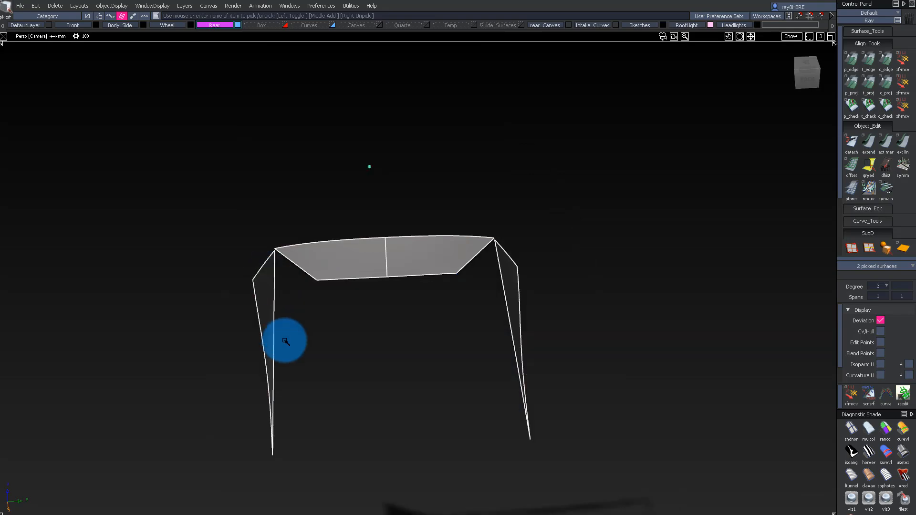
# Remove the trial panel and its guide curves below the roof's rear edge.
pyautogui.keyDown('alt'); pyautogui.keyDown('shift'); pyautogui.moveTo(279, 248); pyautogui.dragTo(766, 417); pyautogui.keyUp('shift'); pyautogui.keyUp('alt')
pyautogui.click(762, 405)
pyautogui.click(773, 412)
pyautogui.keyDown('alt'); pyautogui.keyDown('shift'); pyautogui.moveTo(418, 214); pyautogui.dragTo(406, 245); pyautogui.keyUp('shift'); pyautogui.keyUp('alt')
pyautogui.moveTo(406, 244)
pyautogui.keyDown('ctrl'); pyautogui.keyDown('shift'); pyautogui.mouseDown()
pyautogui.moveTo(404, 203)
pyautogui.moveTo(313, 284)
pyautogui.moveTo(394, 249)
pyautogui.moveTo(360, 259)
pyautogui.mouseUp(); pyautogui.keyUp('shift'); pyautogui.keyUp('ctrl')
pyautogui.keyDown('alt'); pyautogui.keyDown('shift'); pyautogui.moveTo(344, 184); pyautogui.dragTo(377, 224); pyautogui.keyUp('shift'); pyautogui.keyUp('alt')
pyautogui.keyDown('ctrl'); pyautogui.keyDown('shift'); pyautogui.moveTo(386, 234); pyautogui.dragTo(386, 201); pyautogui.keyUp('shift'); pyautogui.keyUp('ctrl')
pyautogui.keyDown('alt'); pyautogui.keyDown('shift'); pyautogui.moveTo(387, 200); pyautogui.dragTo(166, 299, button='right'); pyautogui.keyUp('shift'); pyautogui.keyUp('alt')
# Draw two connected straight curves from the roof's rear corner to an inner point and back to the deck's corner.
pyautogui.keyDown('alt'); pyautogui.keyDown('shift'); pyautogui.moveTo(165, 298); pyautogui.dragTo(366, 232); pyautogui.keyUp('shift'); pyautogui.keyUp('alt')
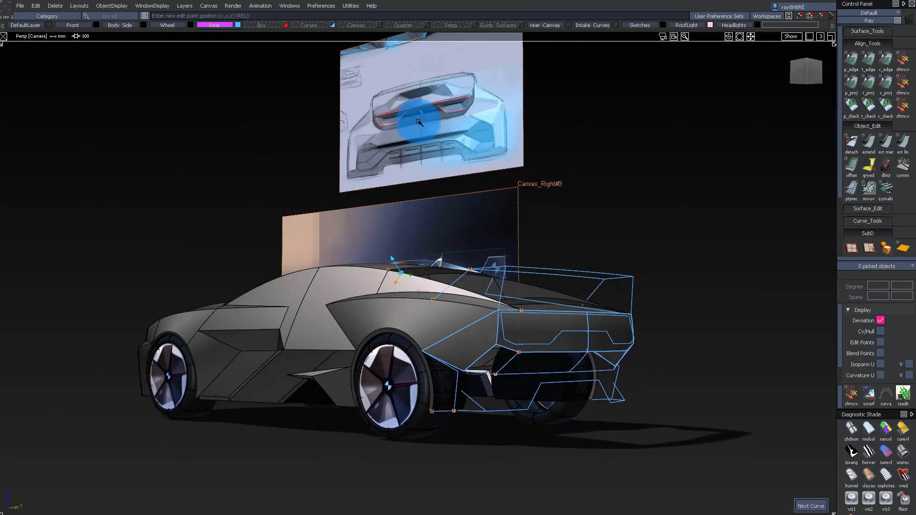
pyautogui.keyDown('alt'); pyautogui.keyDown('shift'); pyautogui.moveTo(450, 104); pyautogui.dragTo(425, 258); pyautogui.keyUp('shift'); pyautogui.keyUp('alt')
pyautogui.keyDown('alt'); pyautogui.keyDown('shift'); pyautogui.moveTo(426, 258); pyautogui.dragTo(477, 286, button='right'); pyautogui.keyUp('shift'); pyautogui.keyUp('alt')
pyautogui.keyDown('alt'); pyautogui.keyDown('shift'); pyautogui.moveTo(477, 287); pyautogui.dragTo(386, 358); pyautogui.keyUp('shift'); pyautogui.keyUp('alt')
pyautogui.keyDown('alt'); pyautogui.keyDown('shift'); pyautogui.moveTo(467, 277); pyautogui.dragTo(363, 282, button='right'); pyautogui.keyUp('shift'); pyautogui.keyUp('alt')
pyautogui.keyDown('alt'); pyautogui.keyDown('shift'); pyautogui.moveTo(501, 229); pyautogui.dragTo(616, 339); pyautogui.keyUp('shift'); pyautogui.keyUp('alt')
# Move the shared point of the two straight curves outward along Y and fine-tune its position.
pyautogui.moveTo(619, 208); pyautogui.dragTo(618, 215, button='middle')
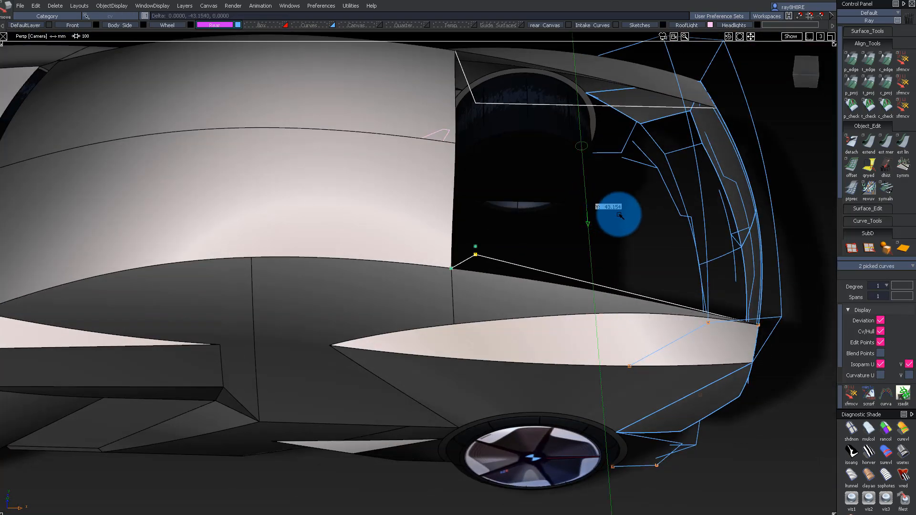
pyautogui.moveTo(626, 226); pyautogui.dragTo(635, 225)
pyautogui.keyDown('alt'); pyautogui.keyDown('shift'); pyautogui.moveTo(634, 225); pyautogui.dragTo(219, 150); pyautogui.keyUp('shift'); pyautogui.keyUp('alt')
# Sweep the slanted corner curve along the roof's rear edge with a monorail surface and extend the panel's inner edge.
pyautogui.click(401, 205)
pyautogui.keyDown('alt'); pyautogui.keyDown('shift'); pyautogui.moveTo(401, 205); pyautogui.dragTo(400, 249); pyautogui.keyUp('shift'); pyautogui.keyUp('alt')
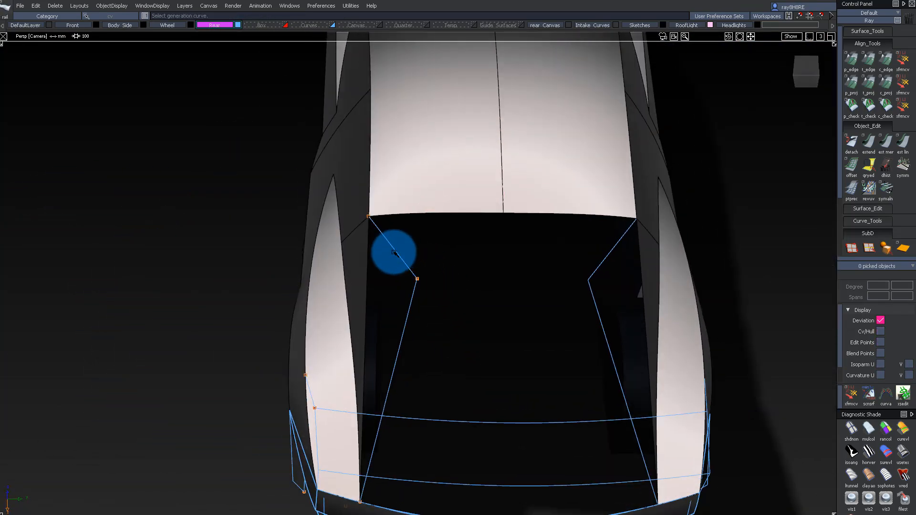
pyautogui.click(422, 215)
pyautogui.click(523, 245)
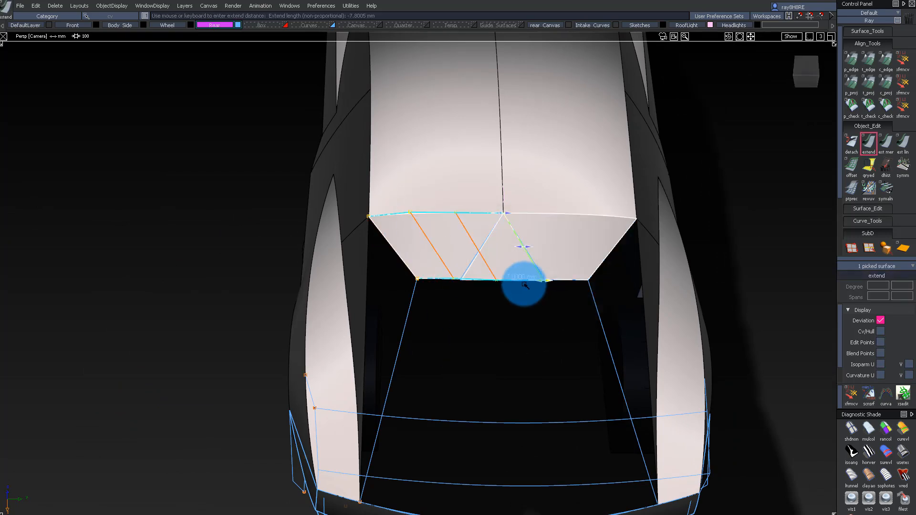
# Fit the upper panel's inner edge to the symmetry plane so both mirrored halves meet on the centreline.
pyautogui.keyDown('ctrl'); pyautogui.keyDown('shift'); pyautogui.moveTo(501, 363); pyautogui.dragTo(514, 260); pyautogui.keyUp('shift'); pyautogui.keyUp('ctrl')
pyautogui.moveTo(515, 260)
pyautogui.keyDown('alt'); pyautogui.keyDown('shift'); pyautogui.mouseDown()
pyautogui.moveTo(503, 252)
pyautogui.moveTo(597, 192)
pyautogui.mouseUp(); pyautogui.keyUp('shift'); pyautogui.keyUp('alt')
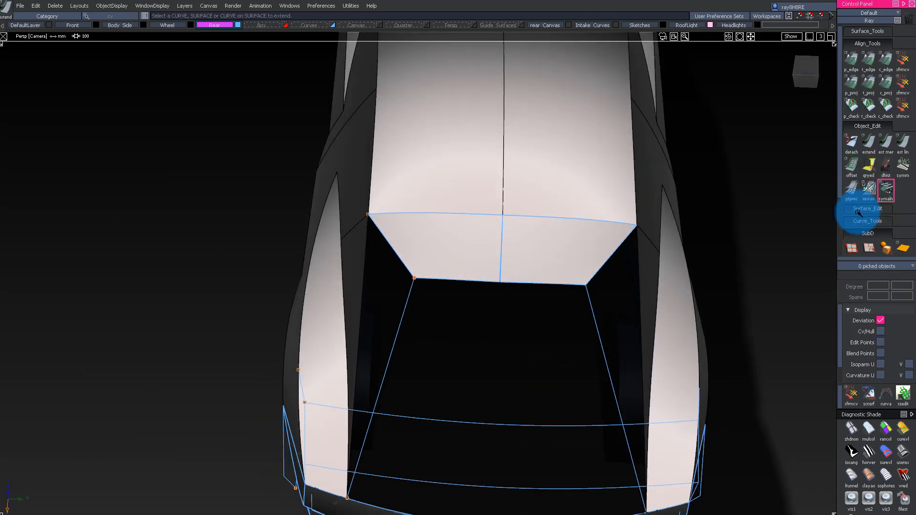
pyautogui.keyDown('ctrl'); pyautogui.keyDown('shift'); pyautogui.moveTo(479, 265); pyautogui.dragTo(480, 266); pyautogui.keyUp('shift'); pyautogui.keyUp('ctrl')
# Isolate the upper panel with the side strip, sweep the panel's slanted edge along the strip's edge, and show all geometry again.
pyautogui.click(425, 253)
pyautogui.keyDown('alt'); pyautogui.keyDown('shift'); pyautogui.moveTo(360, 411); pyautogui.dragTo(377, 339); pyautogui.keyUp('shift'); pyautogui.keyUp('alt')
pyautogui.click(383, 240)
pyautogui.hotkey('alt', 'h')
pyautogui.click(383, 258)
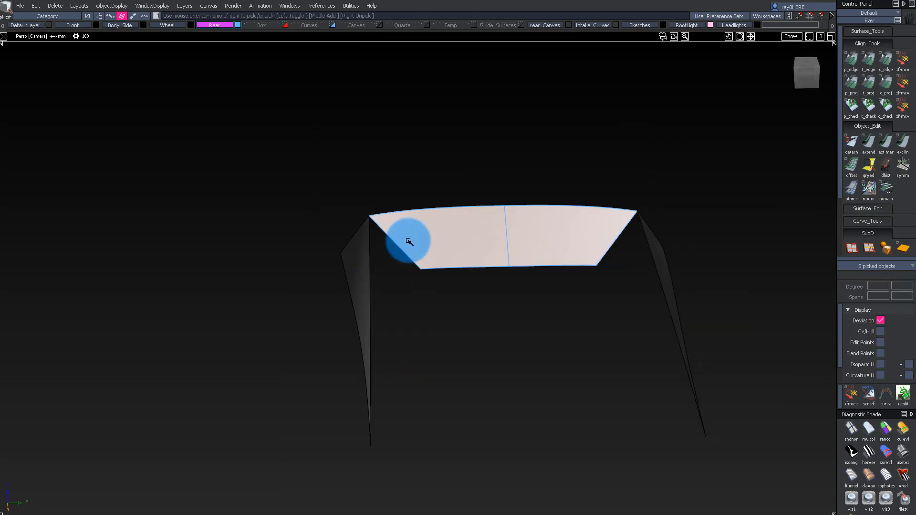
pyautogui.click(400, 250)
pyautogui.click(371, 253)
pyautogui.keyDown('ctrl'); pyautogui.keyDown('shift'); pyautogui.moveTo(378, 266); pyautogui.dragTo(215, 321); pyautogui.keyUp('shift'); pyautogui.keyUp('ctrl')
pyautogui.hotkey('alt', 'v')
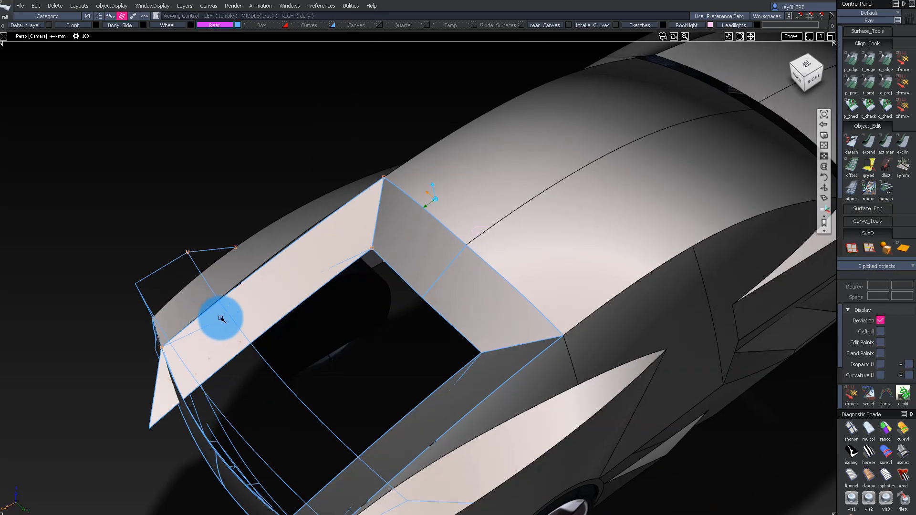
# Shorten the inner side surface's overhanging rear end with an extension of about -226 mm.
pyautogui.keyDown('alt'); pyautogui.keyDown('shift'); pyautogui.moveTo(215, 321); pyautogui.dragTo(234, 287, button='middle'); pyautogui.keyUp('shift'); pyautogui.keyUp('alt')
pyautogui.click(173, 371)
pyautogui.press('Return')
pyautogui.moveTo(228, 381); pyautogui.dragTo(306, 394)
pyautogui.keyDown('ctrl'); pyautogui.keyDown('shift'); pyautogui.moveTo(306, 395); pyautogui.dragTo(312, 259); pyautogui.keyUp('shift'); pyautogui.keyUp('ctrl')
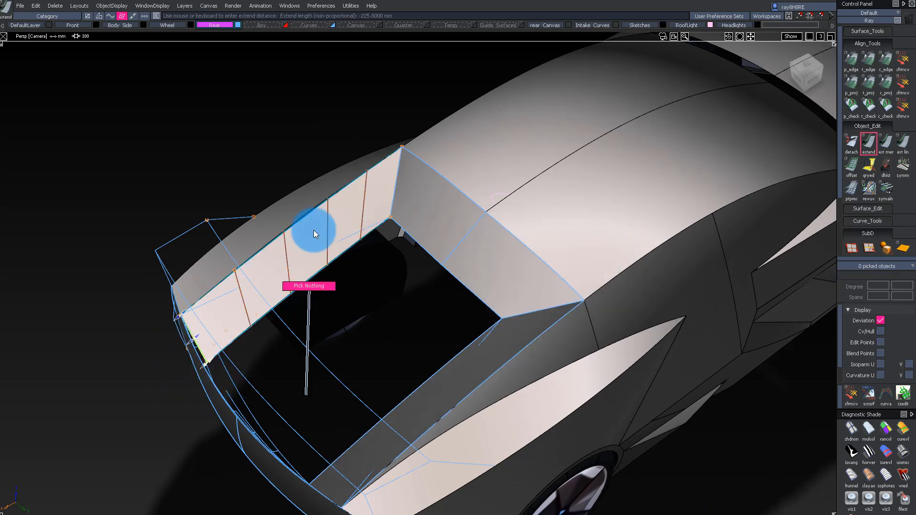
# Project the guide curve onto the isolated inner side surface, trim the surface to a triangle along it and restore the full view.
pyautogui.click(362, 199)
pyautogui.hotkey('alt', 'h')
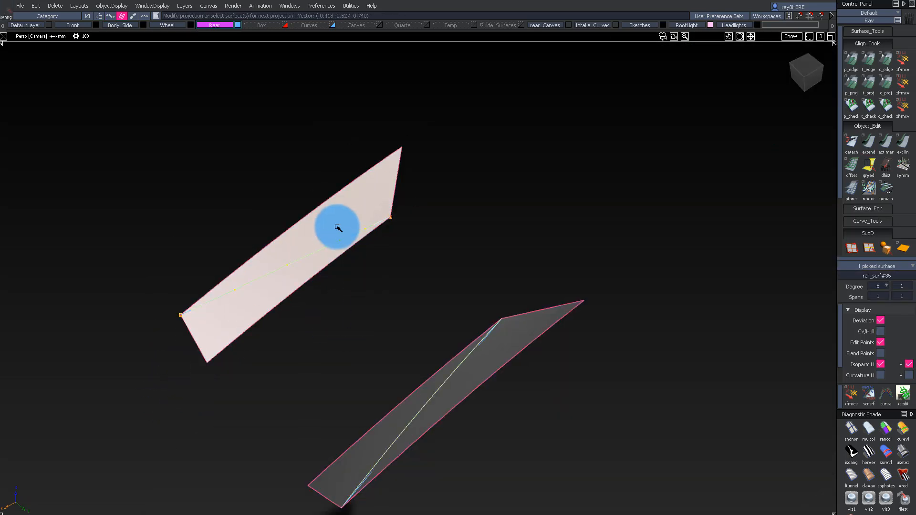
pyautogui.click(322, 218)
pyautogui.moveTo(240, 190)
pyautogui.keyDown('ctrl'); pyautogui.keyDown('shift'); pyautogui.mouseDown()
pyautogui.moveTo(430, 331)
pyautogui.moveTo(372, 269)
pyautogui.moveTo(566, 180)
pyautogui.moveTo(567, 291)
pyautogui.moveTo(644, 184)
pyautogui.moveTo(421, 194)
pyautogui.moveTo(445, 131)
pyautogui.moveTo(544, 213)
pyautogui.moveTo(358, 337)
pyautogui.mouseUp(); pyautogui.keyUp('shift'); pyautogui.keyUp('ctrl')
pyautogui.press('Delete')
pyautogui.press('Return')
pyautogui.hotkey('alt', 'v')
# Draw a centreline curve from the middle of the upper panel's lower edge to the middle of the deck's rear edge.
pyautogui.keyDown('alt'); pyautogui.keyDown('shift'); pyautogui.moveTo(358, 338); pyautogui.dragTo(394, 356, button='right'); pyautogui.keyUp('shift'); pyautogui.keyUp('alt')
pyautogui.keyDown('alt'); pyautogui.keyDown('shift'); pyautogui.moveTo(395, 356); pyautogui.dragTo(402, 286); pyautogui.keyUp('shift'); pyautogui.keyUp('alt')
pyautogui.click(457, 459)
pyautogui.keyDown('ctrl'); pyautogui.keyDown('shift'); pyautogui.moveTo(457, 461); pyautogui.dragTo(588, 475, button='right'); pyautogui.keyUp('shift'); pyautogui.keyUp('ctrl')
pyautogui.keyDown('ctrl'); pyautogui.keyDown('shift'); pyautogui.moveTo(588, 474); pyautogui.dragTo(599, 440); pyautogui.keyUp('shift'); pyautogui.keyUp('ctrl')
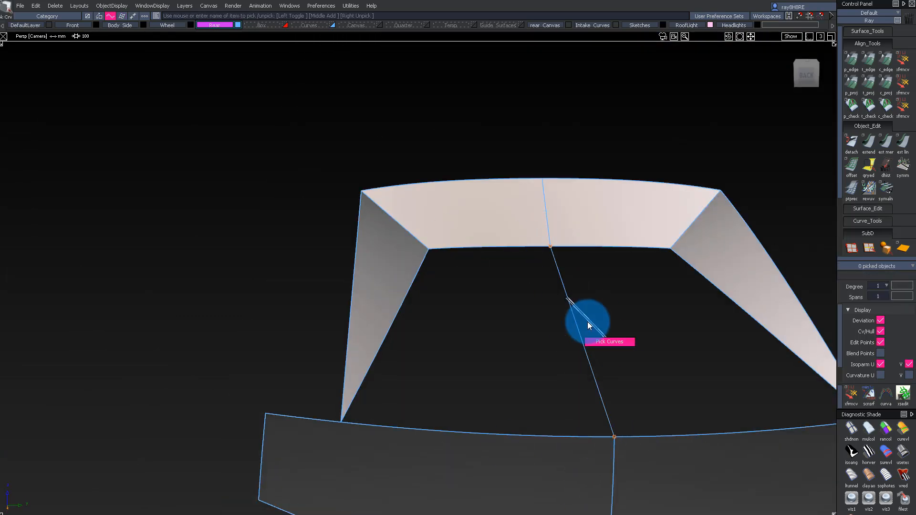
# Shape the centreline curve in a straight-on view by moving its control points to give it a slight bow.
pyautogui.keyDown('alt'); pyautogui.keyDown('shift'); pyautogui.moveTo(312, 327); pyautogui.dragTo(482, 305); pyautogui.keyUp('shift'); pyautogui.keyUp('alt')
pyautogui.click(809, 74)
pyautogui.keyDown('alt'); pyautogui.keyDown('shift'); pyautogui.moveTo(396, 278); pyautogui.dragTo(427, 291, button='right'); pyautogui.keyUp('shift'); pyautogui.keyUp('alt')
pyautogui.keyDown('ctrl'); pyautogui.keyDown('shift'); pyautogui.moveTo(427, 290); pyautogui.dragTo(412, 267); pyautogui.keyUp('shift'); pyautogui.keyUp('ctrl')
pyautogui.moveTo(412, 267); pyautogui.dragTo(461, 330)
pyautogui.keyDown('ctrl'); pyautogui.keyDown('shift'); pyautogui.moveTo(360, 260); pyautogui.dragTo(383, 249); pyautogui.keyUp('shift'); pyautogui.keyUp('ctrl')
pyautogui.moveTo(384, 249); pyautogui.dragTo(562, 369)
# Fill the rear window half between side surface, upper panel, centreline and deck edge with an explicit Square surface, degree 3 in both directions.
pyautogui.keyDown('alt'); pyautogui.keyDown('shift'); pyautogui.moveTo(287, 329); pyautogui.dragTo(397, 313); pyautogui.keyUp('shift'); pyautogui.keyUp('alt')
pyautogui.keyDown('ctrl'); pyautogui.keyDown('shift'); pyautogui.moveTo(399, 315); pyautogui.dragTo(407, 282); pyautogui.keyUp('shift'); pyautogui.keyUp('ctrl')
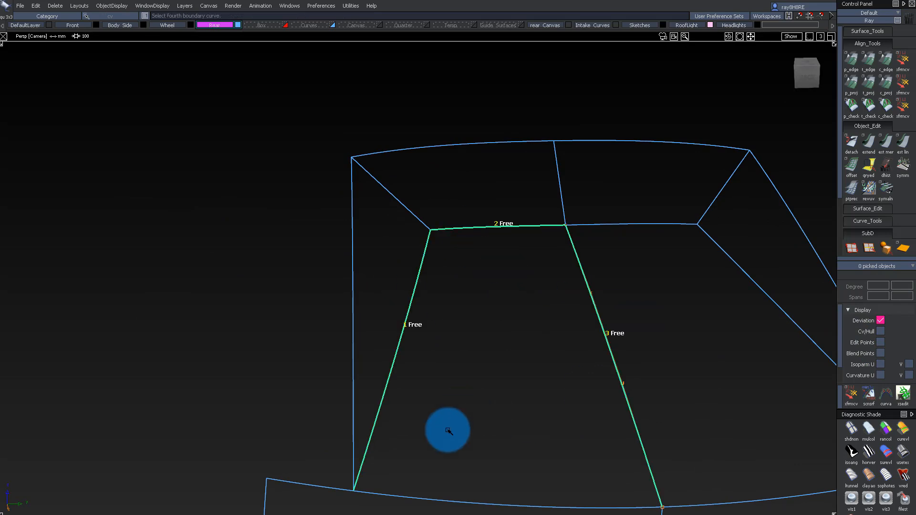
pyautogui.click(465, 500)
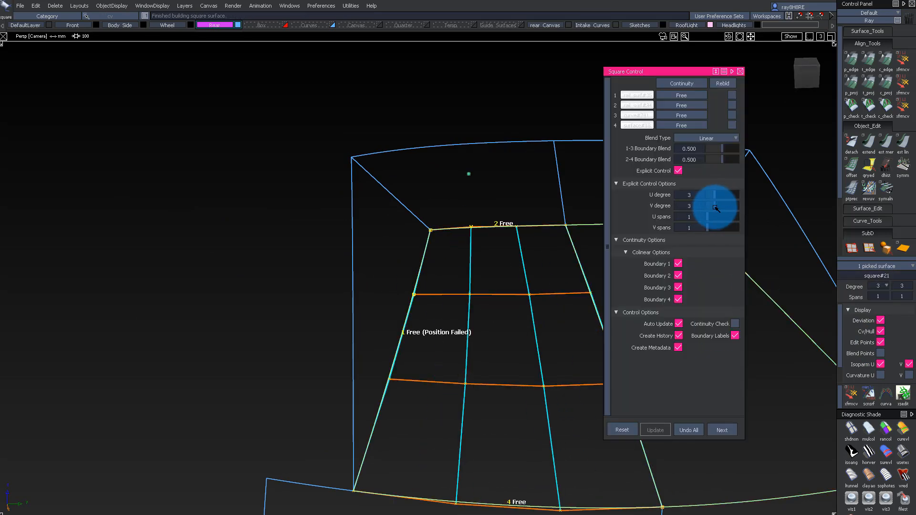
pyautogui.keyDown('alt'); pyautogui.keyDown('shift'); pyautogui.moveTo(489, 213); pyautogui.dragTo(415, 211, button='middle'); pyautogui.keyUp('shift'); pyautogui.keyUp('alt')
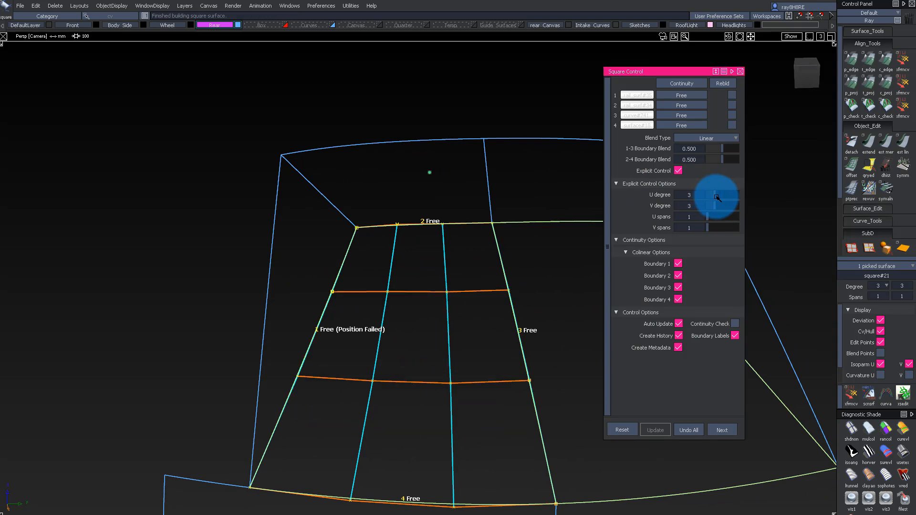
pyautogui.keyDown('alt'); pyautogui.keyDown('shift'); pyautogui.moveTo(496, 217); pyautogui.dragTo(539, 202); pyautogui.keyUp('shift'); pyautogui.keyUp('alt')
pyautogui.keyDown('alt'); pyautogui.keyDown('shift'); pyautogui.moveTo(540, 202); pyautogui.dragTo(513, 208, button='middle'); pyautogui.keyUp('shift'); pyautogui.keyUp('alt')
pyautogui.moveTo(496, 191)
pyautogui.keyDown('alt'); pyautogui.keyDown('shift'); pyautogui.mouseDown()
pyautogui.moveTo(405, 166)
pyautogui.moveTo(398, 215)
pyautogui.mouseUp(); pyautogui.keyUp('shift'); pyautogui.keyUp('alt')
pyautogui.keyDown('alt'); pyautogui.keyDown('shift'); pyautogui.moveTo(398, 215); pyautogui.dragTo(376, 305, button='right'); pyautogui.keyUp('shift'); pyautogui.keyUp('alt')
pyautogui.keyDown('ctrl'); pyautogui.keyDown('shift'); pyautogui.moveTo(378, 334); pyautogui.dragTo(373, 251, button='right'); pyautogui.keyUp('shift'); pyautogui.keyUp('ctrl')
pyautogui.keyDown('ctrl'); pyautogui.keyDown('shift'); pyautogui.moveTo(317, 315); pyautogui.dragTo(348, 184); pyautogui.keyUp('shift'); pyautogui.keyUp('ctrl')
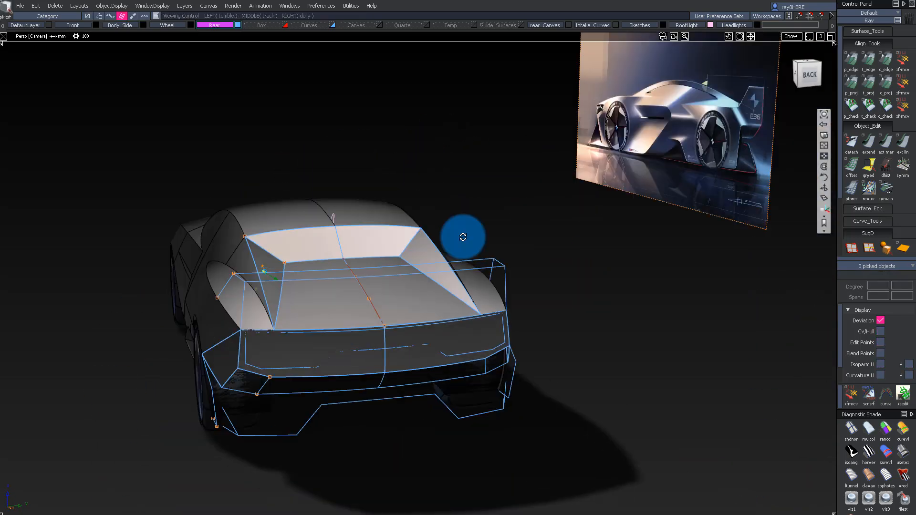
# Build the corner panel behind the rear wheel arch from the three curves bounding it.
pyautogui.keyDown('alt'); pyautogui.keyDown('shift'); pyautogui.moveTo(462, 235); pyautogui.dragTo(395, 392); pyautogui.keyUp('shift'); pyautogui.keyUp('alt')
pyautogui.click(394, 392)
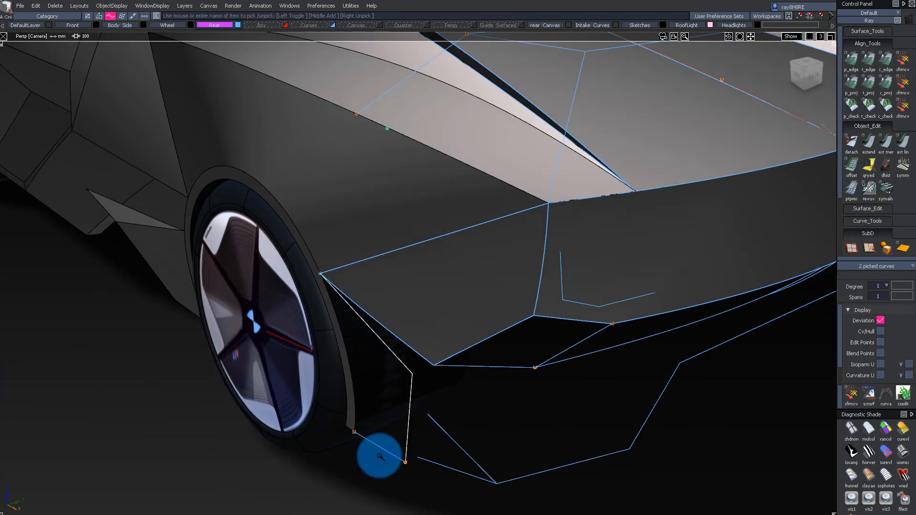
pyautogui.keyDown('alt'); pyautogui.keyDown('shift'); pyautogui.moveTo(354, 424); pyautogui.dragTo(382, 443); pyautogui.keyUp('shift'); pyautogui.keyUp('alt')
pyautogui.click(344, 370)
pyautogui.keyDown('alt'); pyautogui.keyDown('shift'); pyautogui.moveTo(345, 334); pyautogui.dragTo(239, 286); pyautogui.keyUp('shift'); pyautogui.keyUp('alt')
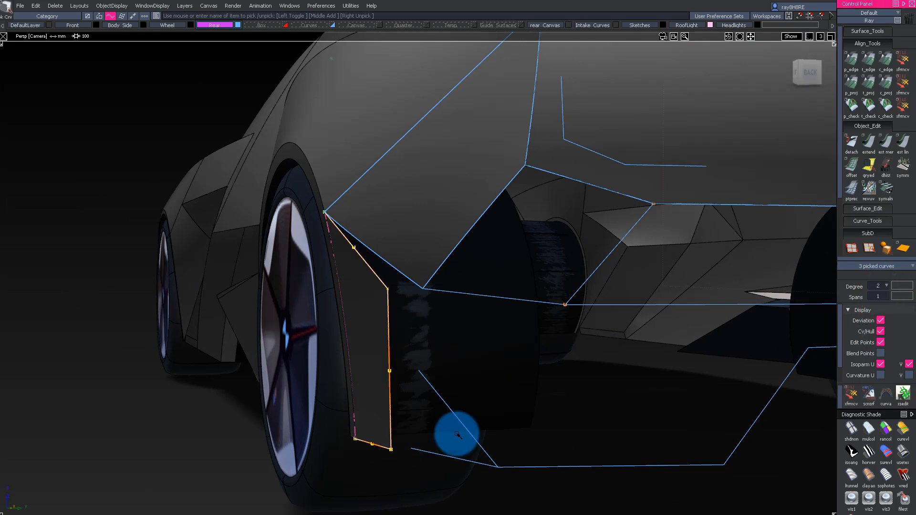
pyautogui.keyDown('alt'); pyautogui.keyDown('shift'); pyautogui.moveTo(470, 344); pyautogui.dragTo(375, 347); pyautogui.keyUp('shift'); pyautogui.keyUp('alt')
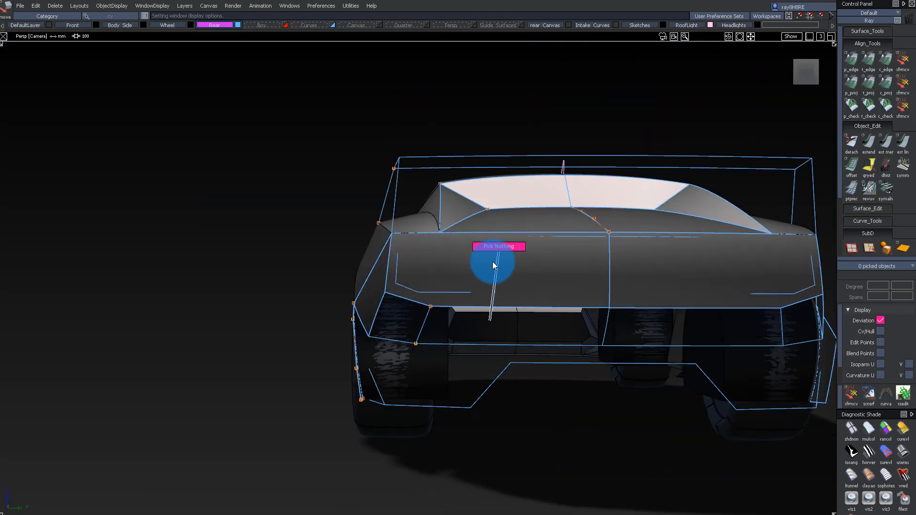
# Clear the selection and isolate the rear fascia surface.
pyautogui.keyDown('alt'); pyautogui.keyDown('shift'); pyautogui.moveTo(496, 257); pyautogui.dragTo(573, 293, button='right'); pyautogui.keyUp('shift'); pyautogui.keyUp('alt')
pyautogui.moveTo(572, 292)
pyautogui.keyDown('alt'); pyautogui.keyDown('shift'); pyautogui.mouseDown()
pyautogui.moveTo(479, 254)
pyautogui.moveTo(485, 235)
pyautogui.moveTo(511, 231)
pyautogui.moveTo(454, 315)
pyautogui.mouseUp(); pyautogui.keyUp('shift'); pyautogui.keyUp('alt')
pyautogui.keyDown('ctrl'); pyautogui.keyDown('shift'); pyautogui.moveTo(538, 351); pyautogui.dragTo(554, 261); pyautogui.keyUp('shift'); pyautogui.keyUp('ctrl')
pyautogui.keyDown('alt'); pyautogui.keyDown('shift'); pyautogui.moveTo(587, 224); pyautogui.dragTo(630, 191); pyautogui.keyUp('shift'); pyautogui.keyUp('alt')
# Offset the fascia's upper edge inward as a curve on surface using Tubular Offset with a radius of 30.
pyautogui.scroll(-3, 871, 143)
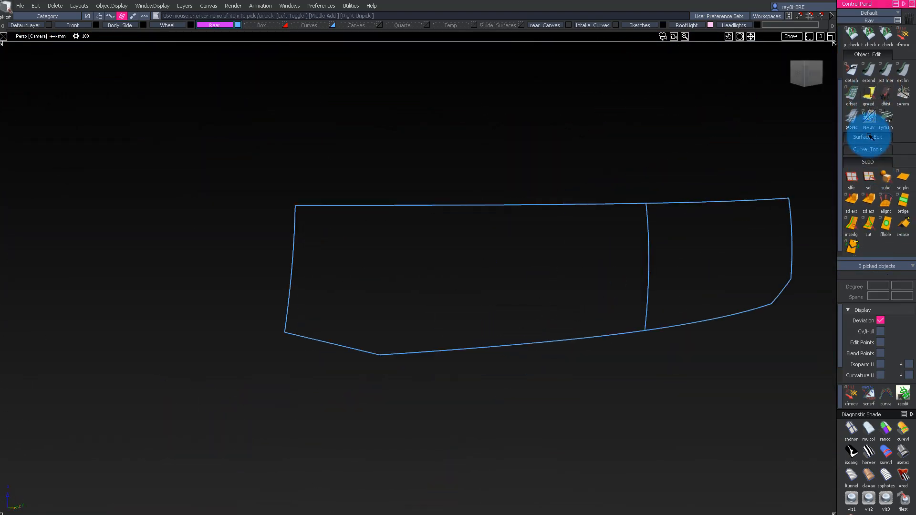
pyautogui.scroll(-1, 868, 144)
pyautogui.doubleClick(890, 153)
pyautogui.click(491, 205)
pyautogui.keyDown('alt'); pyautogui.keyDown('shift'); pyautogui.moveTo(363, 253); pyautogui.dragTo(250, 265, button='middle'); pyautogui.keyUp('shift'); pyautogui.keyUp('alt')
pyautogui.keyDown('alt'); pyautogui.keyDown('shift'); pyautogui.moveTo(183, 222); pyautogui.dragTo(365, 247); pyautogui.keyUp('shift'); pyautogui.keyUp('alt')
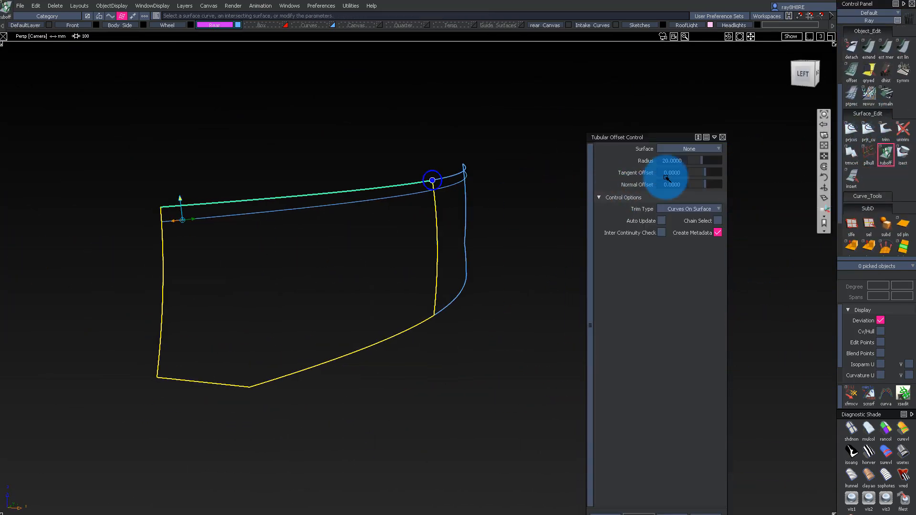
pyautogui.keyDown('alt'); pyautogui.keyDown('shift'); pyautogui.moveTo(396, 139); pyautogui.dragTo(109, 156); pyautogui.keyUp('shift'); pyautogui.keyUp('alt')
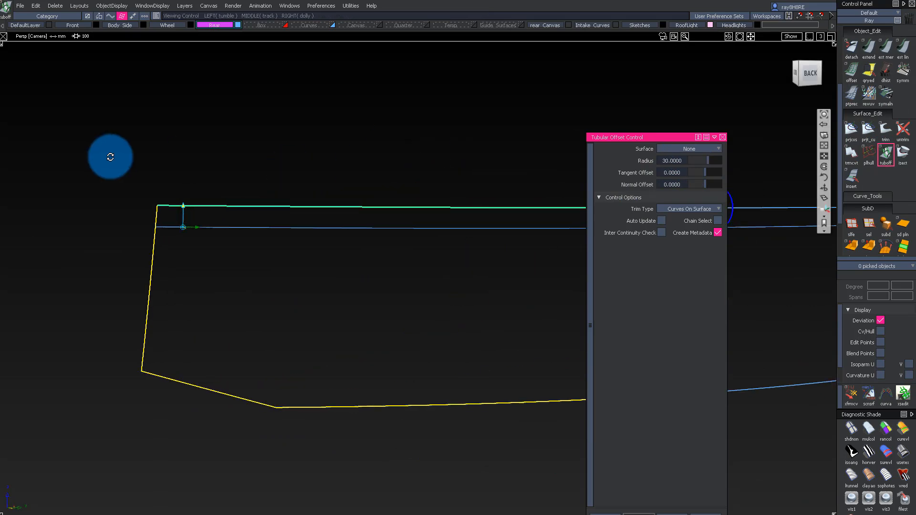
pyautogui.click(722, 137)
# Offset the fascia's side edge, angled lower corner edge and bottom edge inward as curves on surface with the same radius.
pyautogui.click(149, 296)
pyautogui.press('space')
pyautogui.click(215, 390)
pyautogui.press('space')
pyautogui.press('space')
# Adjust the ends of the offset curves with Extend so that neighbouring curves meet exactly at the inner corners.
pyautogui.keyDown('alt'); pyautogui.keyDown('shift'); pyautogui.moveTo(182, 208); pyautogui.dragTo(177, 248); pyautogui.keyUp('shift'); pyautogui.keyUp('alt')
pyautogui.keyDown('alt'); pyautogui.keyDown('shift'); pyautogui.moveTo(170, 358); pyautogui.dragTo(238, 368, button='right'); pyautogui.keyUp('shift'); pyautogui.keyUp('alt')
pyautogui.click(869, 48)
pyautogui.moveTo(168, 358); pyautogui.dragTo(206, 311)
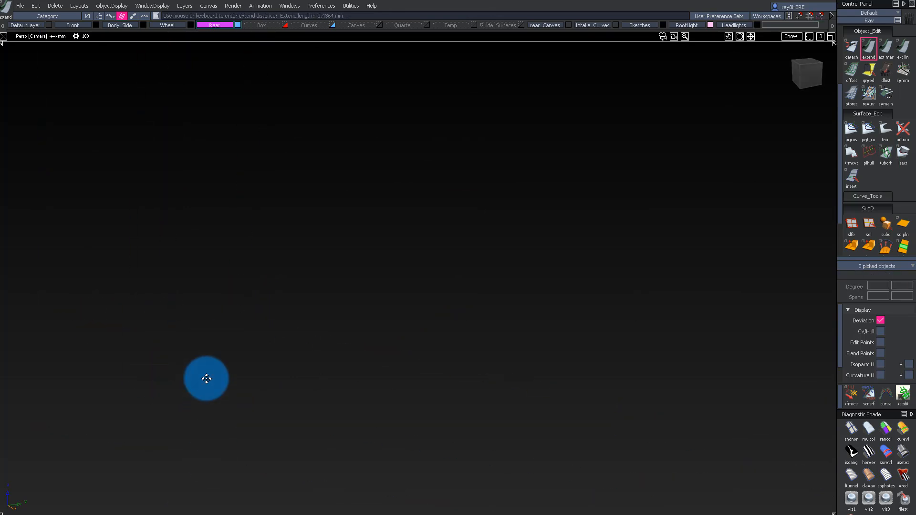
pyautogui.keyDown('alt'); pyautogui.keyDown('shift'); pyautogui.moveTo(264, 220); pyautogui.dragTo(287, 233, button='middle'); pyautogui.keyUp('shift'); pyautogui.keyUp('alt')
pyautogui.click(283, 242)
pyautogui.keyDown('ctrl'); pyautogui.keyDown('alt'); pyautogui.click(303, 238); pyautogui.keyUp('alt'); pyautogui.keyUp('ctrl')
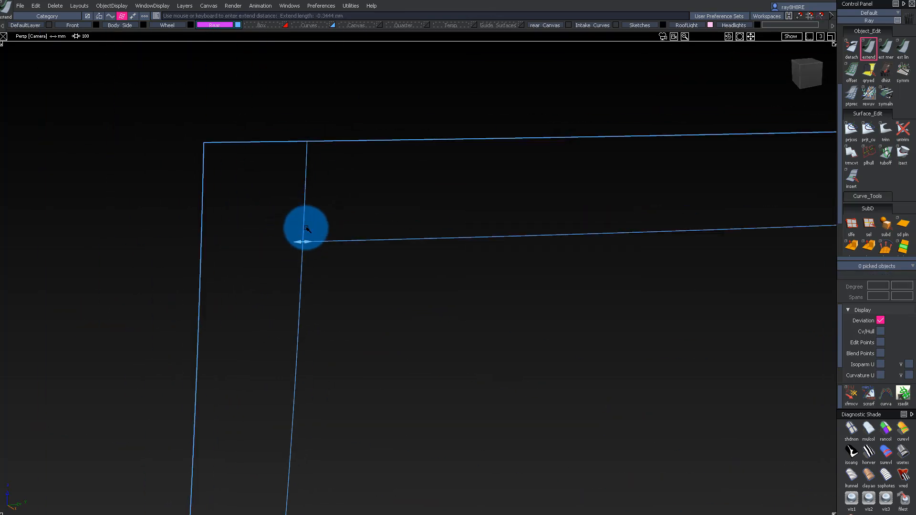
pyautogui.keyDown('ctrl'); pyautogui.keyDown('alt'); pyautogui.click(314, 243); pyautogui.keyUp('alt'); pyautogui.keyUp('ctrl')
pyautogui.keyDown('alt'); pyautogui.keyDown('shift'); pyautogui.moveTo(412, 259); pyautogui.dragTo(351, 300, button='right'); pyautogui.keyUp('shift'); pyautogui.keyUp('alt')
pyautogui.moveTo(453, 329)
pyautogui.keyDown('alt'); pyautogui.keyDown('shift'); pyautogui.mouseDown(button='middle')
pyautogui.moveTo(211, 286)
pyautogui.moveTo(463, 340)
pyautogui.mouseUp(button='middle'); pyautogui.keyUp('shift'); pyautogui.keyUp('alt')
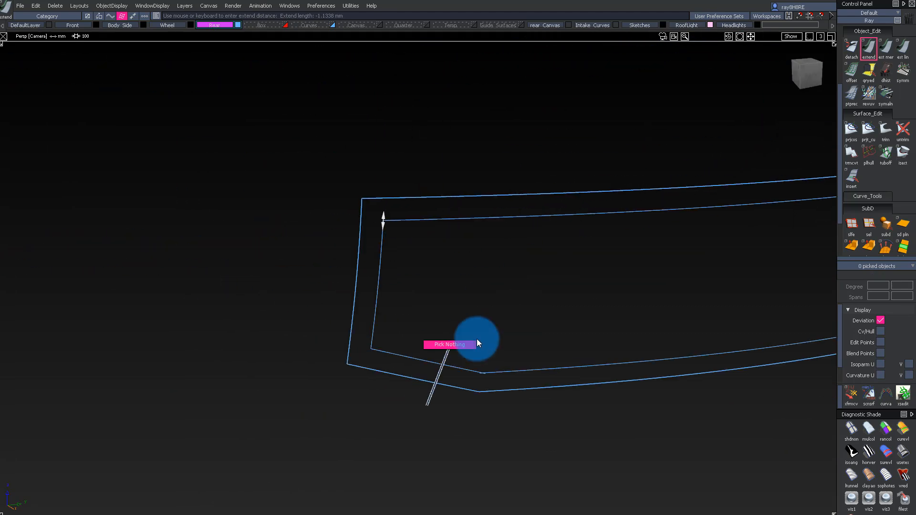
# Trim the fascia along the offset curves, keeping only the outer frame, and restore the full model view.
pyautogui.moveTo(526, 285)
pyautogui.keyDown('alt'); pyautogui.keyDown('shift'); pyautogui.mouseDown(button='middle')
pyautogui.moveTo(237, 256)
pyautogui.moveTo(465, 290)
pyautogui.moveTo(464, 282)
pyautogui.mouseUp(button='middle'); pyautogui.keyUp('shift'); pyautogui.keyUp('alt')
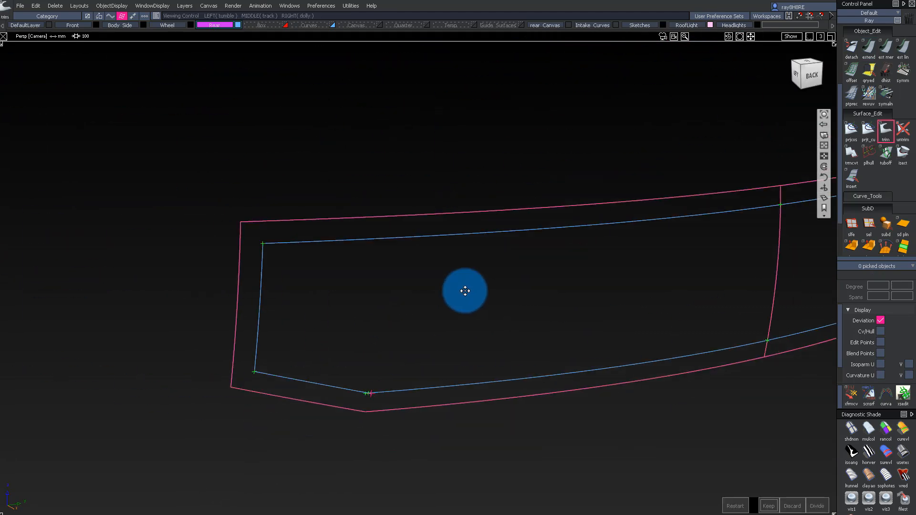
pyautogui.click(448, 209)
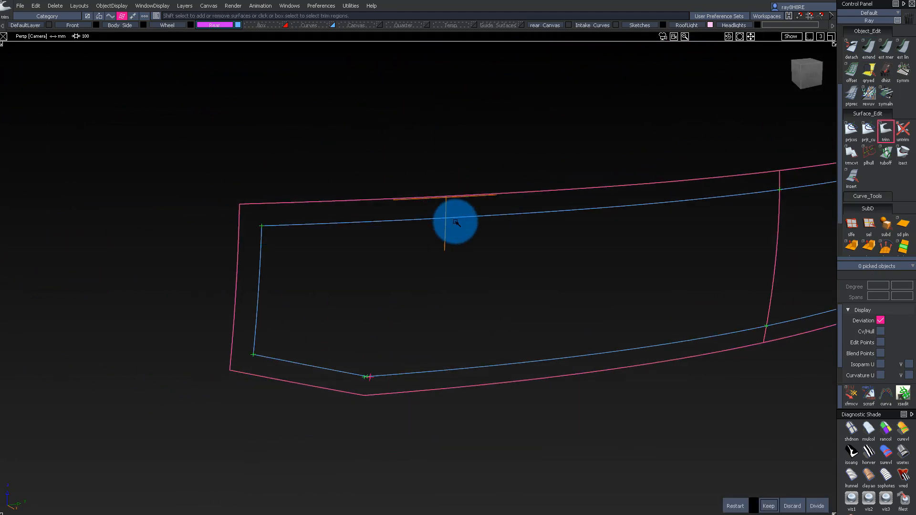
pyautogui.click(769, 506)
pyautogui.keyDown('alt'); pyautogui.keyDown('shift'); pyautogui.moveTo(549, 282); pyautogui.dragTo(491, 241); pyautogui.keyUp('shift'); pyautogui.keyUp('alt')
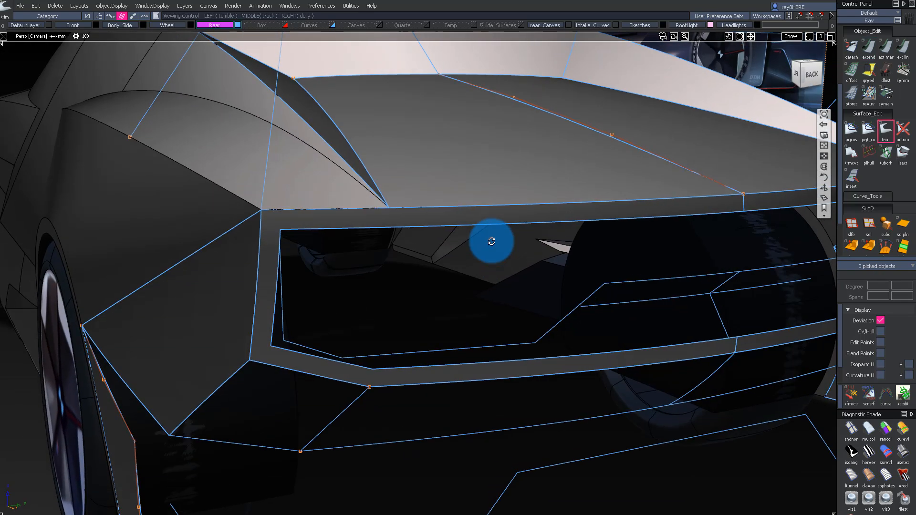
# Position a short straight curve between the guide curve's middle and the middle of the frame's lower inner edge.
pyautogui.moveTo(278, 257)
pyautogui.keyDown('alt'); pyautogui.keyDown('shift'); pyautogui.mouseDown()
pyautogui.moveTo(480, 223)
pyautogui.moveTo(436, 133)
pyautogui.moveTo(386, 174)
pyautogui.moveTo(221, 172)
pyautogui.moveTo(597, 163)
pyautogui.moveTo(226, 294)
pyautogui.moveTo(215, 200)
pyautogui.moveTo(364, 248)
pyautogui.moveTo(425, 243)
pyautogui.moveTo(305, 207)
pyautogui.moveTo(315, 216)
pyautogui.moveTo(118, 224)
pyautogui.moveTo(348, 229)
pyautogui.moveTo(334, 206)
pyautogui.moveTo(360, 245)
pyautogui.moveTo(415, 249)
pyautogui.moveTo(368, 241)
pyautogui.moveTo(411, 287)
pyautogui.moveTo(528, 299)
pyautogui.moveTo(374, 288)
pyautogui.moveTo(333, 319)
pyautogui.moveTo(518, 253)
pyautogui.moveTo(196, 282)
pyautogui.moveTo(265, 308)
pyautogui.mouseUp(); pyautogui.keyUp('shift'); pyautogui.keyUp('alt')
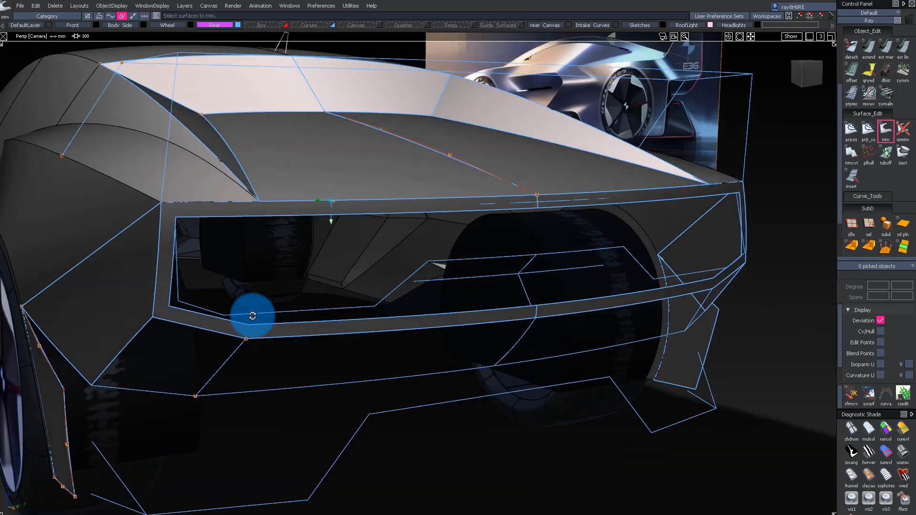
pyautogui.keyDown('alt'); pyautogui.keyDown('shift'); pyautogui.moveTo(266, 309); pyautogui.dragTo(573, 303, button='right'); pyautogui.keyUp('shift'); pyautogui.keyUp('alt')
pyautogui.click(542, 305)
pyautogui.keyDown('alt'); pyautogui.keyDown('shift'); pyautogui.moveTo(578, 329); pyautogui.dragTo(488, 306); pyautogui.keyUp('shift'); pyautogui.keyUp('alt')
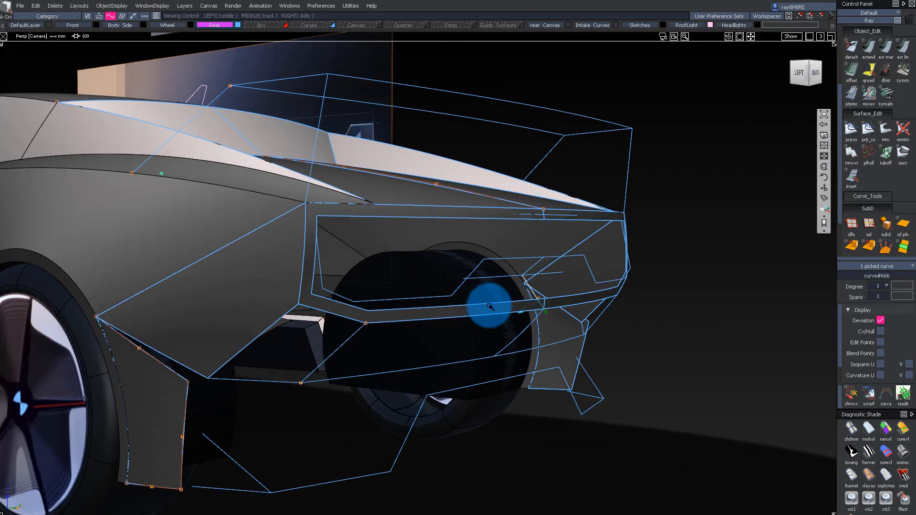
pyautogui.keyDown('alt'); pyautogui.keyDown('shift'); pyautogui.moveTo(488, 307); pyautogui.dragTo(708, 286, button='right'); pyautogui.keyUp('shift'); pyautogui.keyUp('alt')
pyautogui.keyDown('alt'); pyautogui.keyDown('shift'); pyautogui.moveTo(707, 286); pyautogui.dragTo(530, 279); pyautogui.keyUp('shift'); pyautogui.keyUp('alt')
pyautogui.click(486, 270)
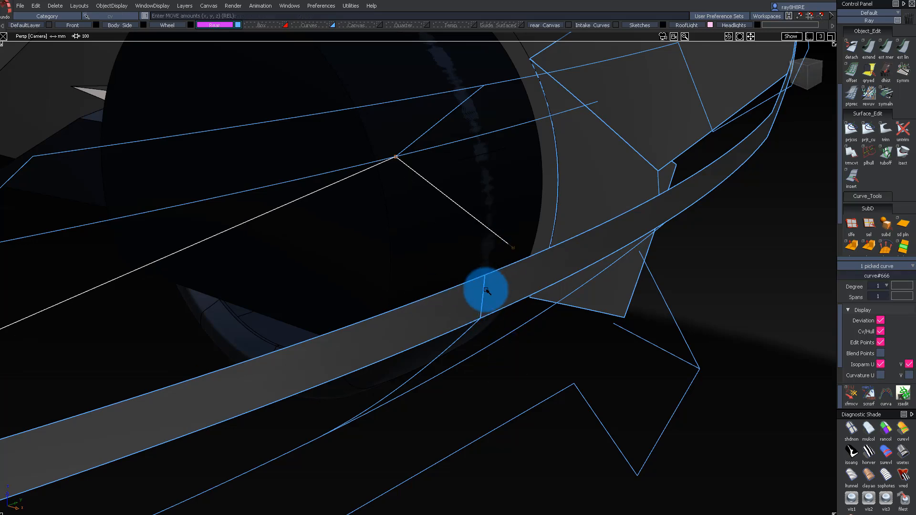
pyautogui.keyDown('alt'); pyautogui.keyDown('shift'); pyautogui.moveTo(489, 215); pyautogui.dragTo(311, 253, button='right'); pyautogui.keyUp('shift'); pyautogui.keyUp('alt')
pyautogui.keyDown('alt'); pyautogui.keyDown('shift'); pyautogui.moveTo(310, 254); pyautogui.dragTo(390, 287); pyautogui.keyUp('shift'); pyautogui.keyUp('alt')
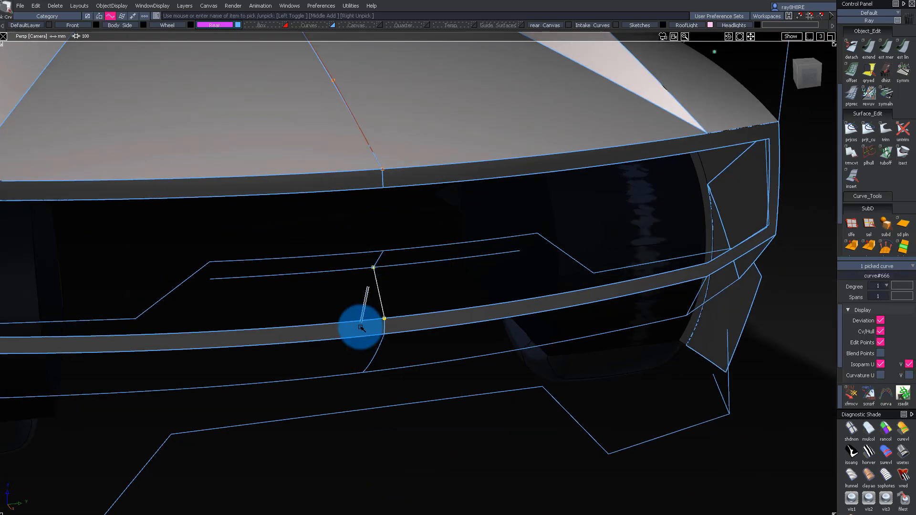
# Isolate the frame with the short centre curve and sweep the frame's lower inner edge along it as a Monorail surface.
pyautogui.click(368, 326)
pyautogui.keyDown('ctrl'); pyautogui.keyDown('shift'); pyautogui.moveTo(374, 370); pyautogui.dragTo(366, 313, button='middle'); pyautogui.keyUp('shift'); pyautogui.keyUp('ctrl')
pyautogui.click(383, 302)
pyautogui.keyDown('alt'); pyautogui.keyDown('shift'); pyautogui.moveTo(383, 302); pyautogui.dragTo(323, 338); pyautogui.keyUp('shift'); pyautogui.keyUp('alt')
pyautogui.keyDown('ctrl'); pyautogui.keyDown('shift'); pyautogui.moveTo(323, 337); pyautogui.dragTo(448, 198); pyautogui.keyUp('shift'); pyautogui.keyUp('ctrl')
pyautogui.keyDown('ctrl'); pyautogui.keyDown('shift'); pyautogui.moveTo(448, 199); pyautogui.dragTo(437, 286); pyautogui.keyUp('shift'); pyautogui.keyUp('ctrl')
pyautogui.keyDown('alt'); pyautogui.keyDown('shift'); pyautogui.moveTo(414, 266); pyautogui.dragTo(546, 251, button='right'); pyautogui.keyUp('shift'); pyautogui.keyUp('alt')
pyautogui.keyDown('ctrl'); pyautogui.keyDown('shift'); pyautogui.moveTo(545, 252); pyautogui.dragTo(492, 252, button='middle'); pyautogui.keyUp('shift'); pyautogui.keyUp('ctrl')
pyautogui.click(475, 254)
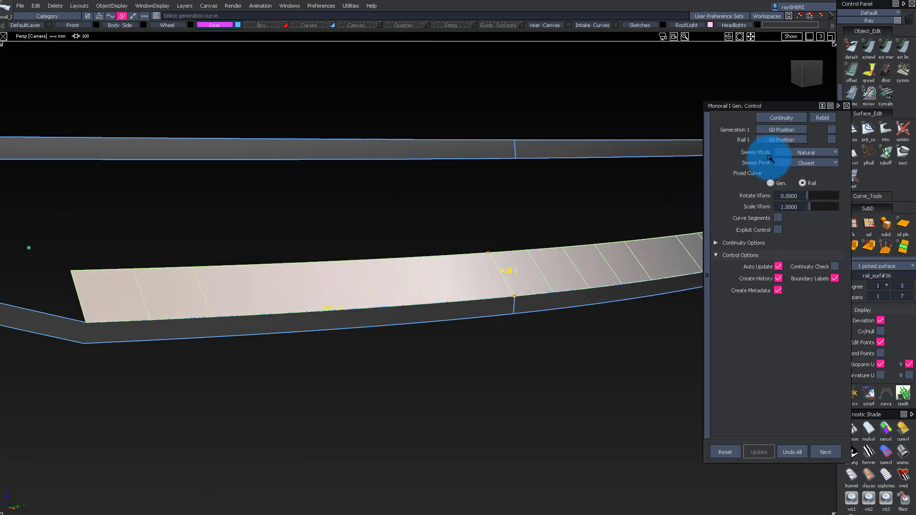
# Set the lower ledge surface to explicit control with rail degree 2 and generation degree 3, and its rail curve to degree 2.
pyautogui.click(777, 230)
pyautogui.keyDown('alt'); pyautogui.keyDown('shift'); pyautogui.moveTo(508, 258); pyautogui.dragTo(642, 220); pyautogui.keyUp('shift'); pyautogui.keyUp('alt')
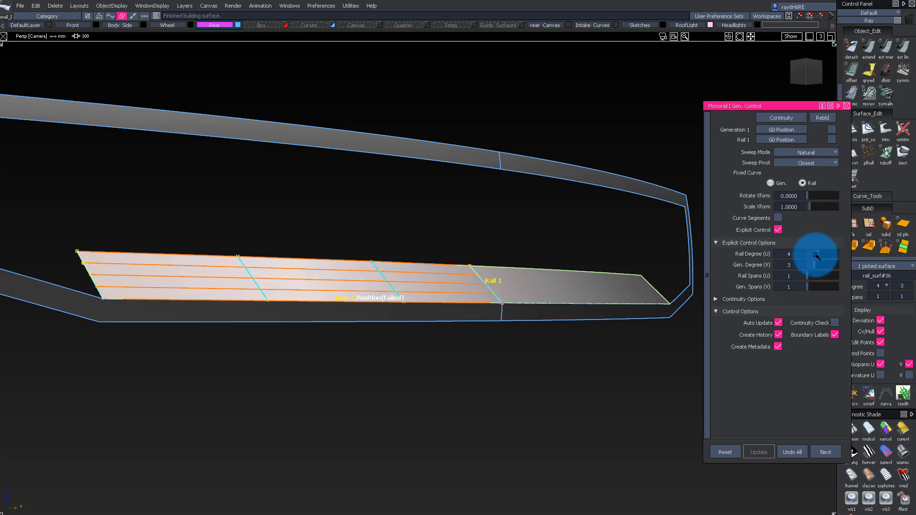
pyautogui.keyDown('alt'); pyautogui.keyDown('shift'); pyautogui.moveTo(554, 305); pyautogui.dragTo(539, 286); pyautogui.keyUp('shift'); pyautogui.keyUp('alt')
pyautogui.keyDown('alt'); pyautogui.keyDown('shift'); pyautogui.moveTo(539, 286); pyautogui.dragTo(505, 288, button='right'); pyautogui.keyUp('shift'); pyautogui.keyUp('alt')
pyautogui.keyDown('ctrl'); pyautogui.keyDown('shift'); pyautogui.moveTo(504, 287); pyautogui.dragTo(524, 307); pyautogui.keyUp('shift'); pyautogui.keyUp('ctrl')
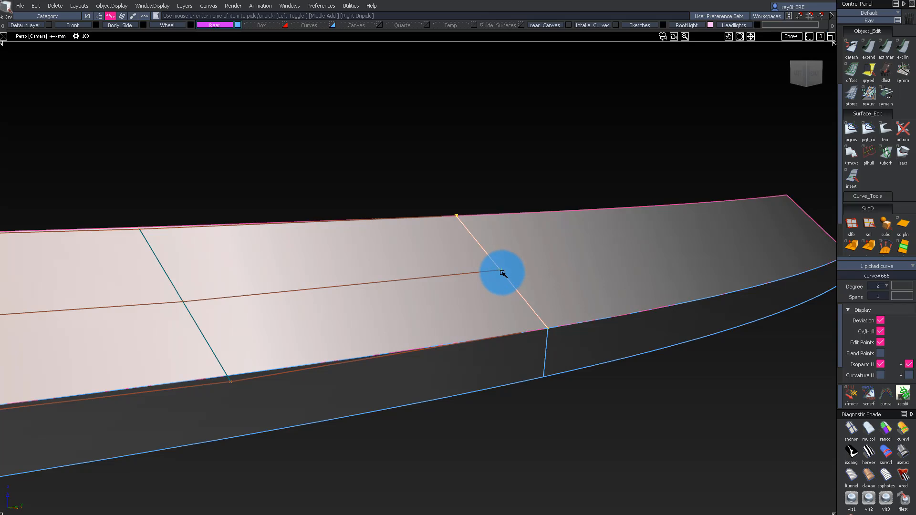
pyautogui.hotkey('ctrl', 'z')
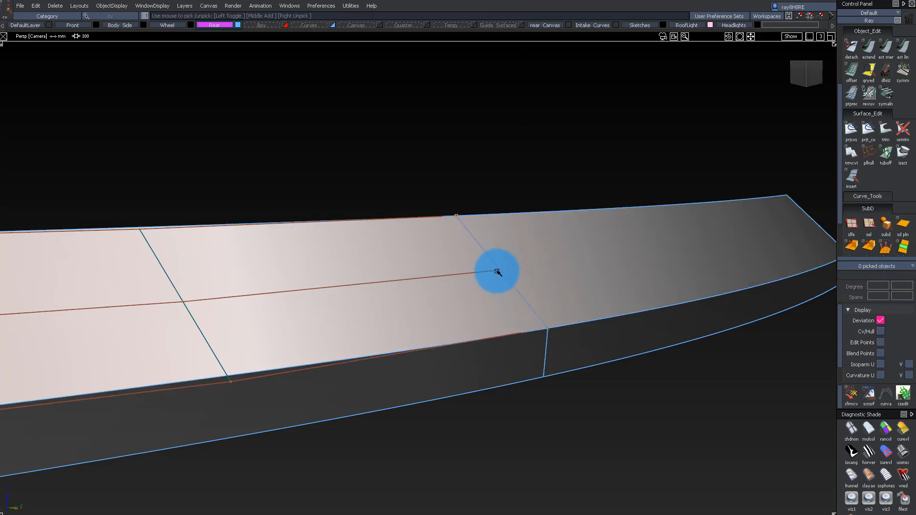
pyautogui.moveTo(574, 262); pyautogui.dragTo(573, 262, button='right')
pyautogui.keyDown('ctrl'); pyautogui.keyDown('shift'); pyautogui.moveTo(573, 262); pyautogui.dragTo(493, 258); pyautogui.keyUp('shift'); pyautogui.keyUp('ctrl')
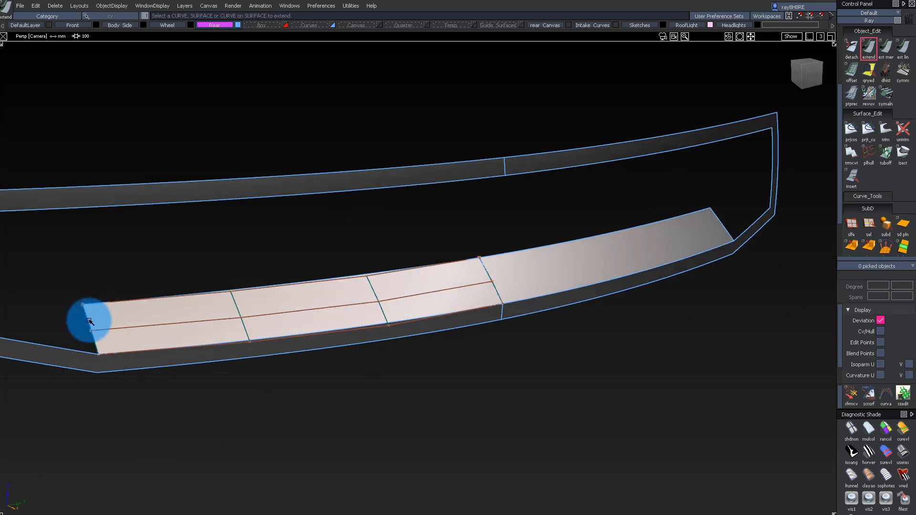
# Angle the lower ledge's outer end inward by pulling its inner corner back with Extend, and restore the full view.
pyautogui.click(89, 321)
pyautogui.moveTo(108, 306); pyautogui.dragTo(203, 267)
pyautogui.keyDown('alt'); pyautogui.keyDown('shift'); pyautogui.moveTo(399, 266); pyautogui.dragTo(319, 293, button='right'); pyautogui.keyUp('shift'); pyautogui.keyUp('alt')
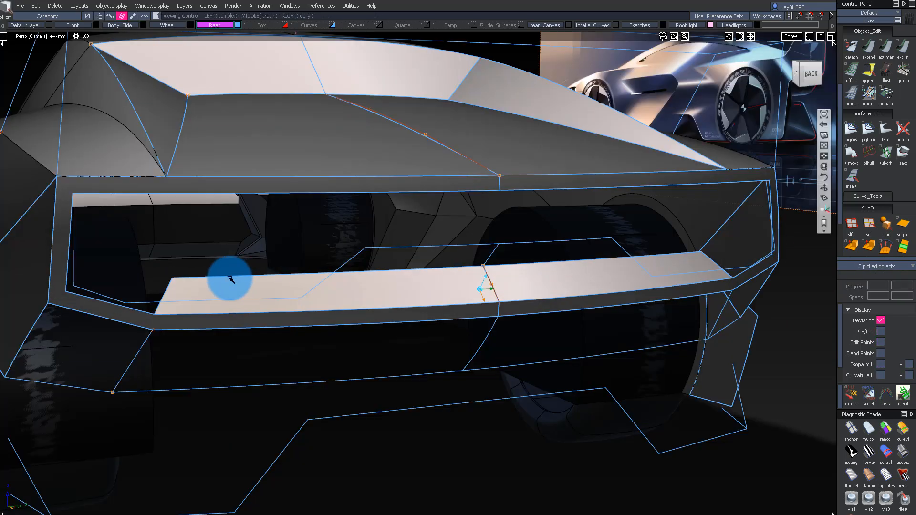
# Isolate the frame and ledge and sweep the ledge's end along the angled corner edge as a Monorail surface in Parallel mode.
pyautogui.keyDown('alt'); pyautogui.keyDown('shift'); pyautogui.moveTo(229, 277); pyautogui.dragTo(265, 268, button='right'); pyautogui.keyUp('shift'); pyautogui.keyUp('alt')
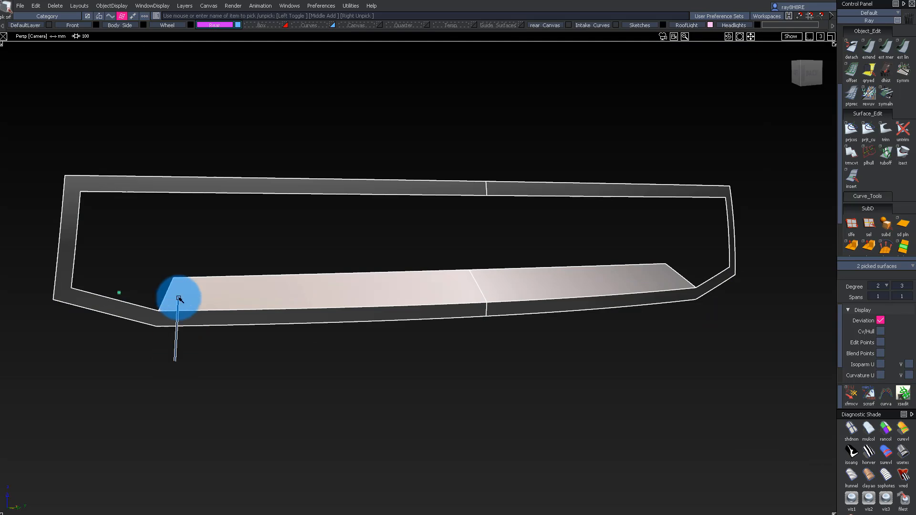
pyautogui.click(119, 297)
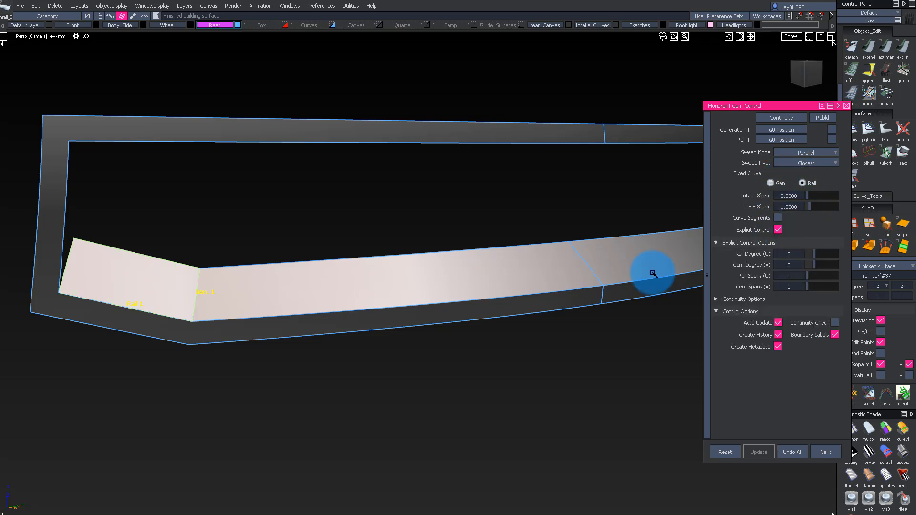
pyautogui.keyDown('alt'); pyautogui.keyDown('shift'); pyautogui.moveTo(294, 313); pyautogui.dragTo(78, 290); pyautogui.keyUp('shift'); pyautogui.keyUp('alt')
# Pull back the corner ledge's inner corner non-proportionally by about -44 mm, accepting removal of its history, and restore the full view.
pyautogui.click(73, 262)
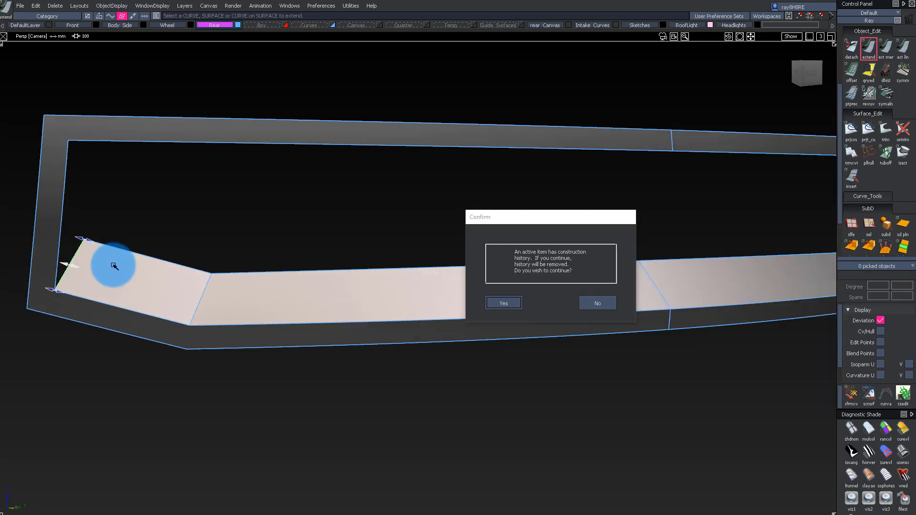
pyautogui.press('Return')
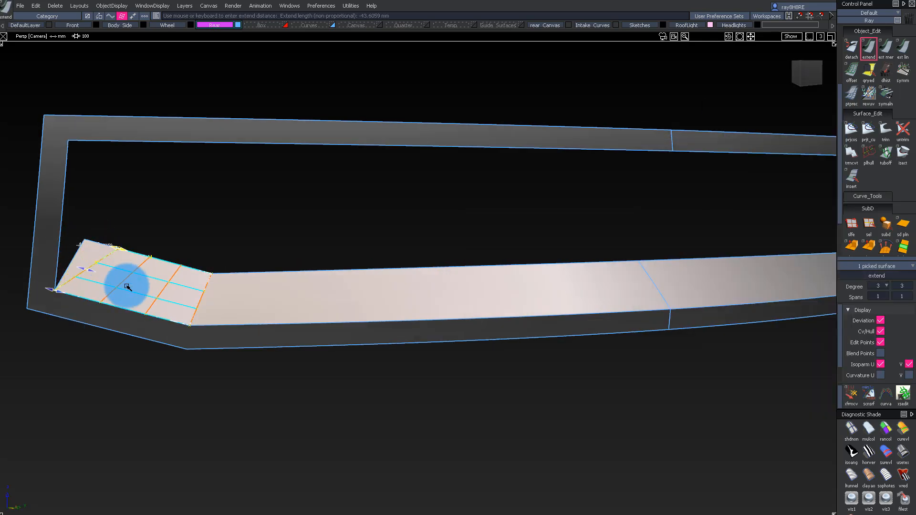
pyautogui.keyDown('alt'); pyautogui.keyDown('shift'); pyautogui.moveTo(190, 305); pyautogui.dragTo(225, 264, button='right'); pyautogui.keyUp('shift'); pyautogui.keyUp('alt')
pyautogui.keyDown('alt'); pyautogui.keyDown('shift'); pyautogui.moveTo(224, 263); pyautogui.dragTo(208, 280); pyautogui.keyUp('shift'); pyautogui.keyUp('alt')
pyautogui.keyDown('alt'); pyautogui.keyDown('shift'); pyautogui.moveTo(287, 227); pyautogui.dragTo(196, 318); pyautogui.keyUp('shift'); pyautogui.keyUp('alt')
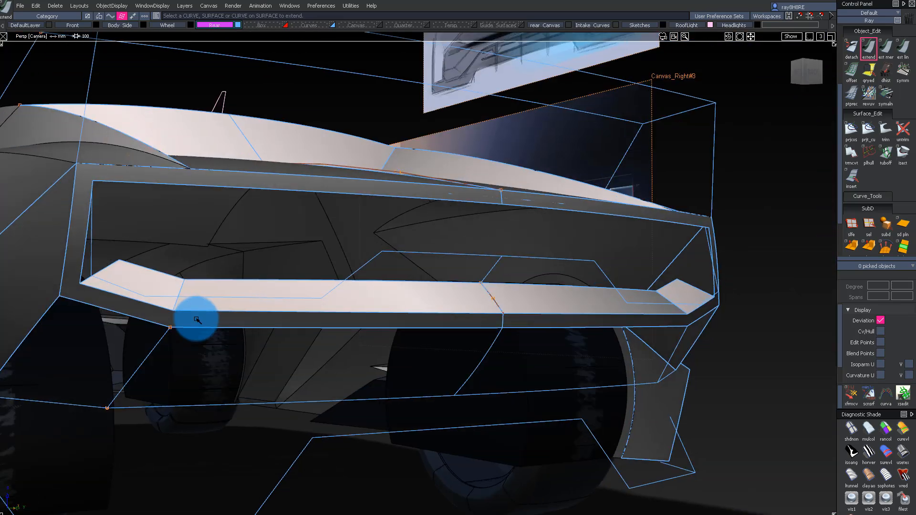
pyautogui.keyDown('alt'); pyautogui.keyDown('shift'); pyautogui.moveTo(196, 318); pyautogui.dragTo(222, 287, button='right'); pyautogui.keyUp('shift'); pyautogui.keyUp('alt')
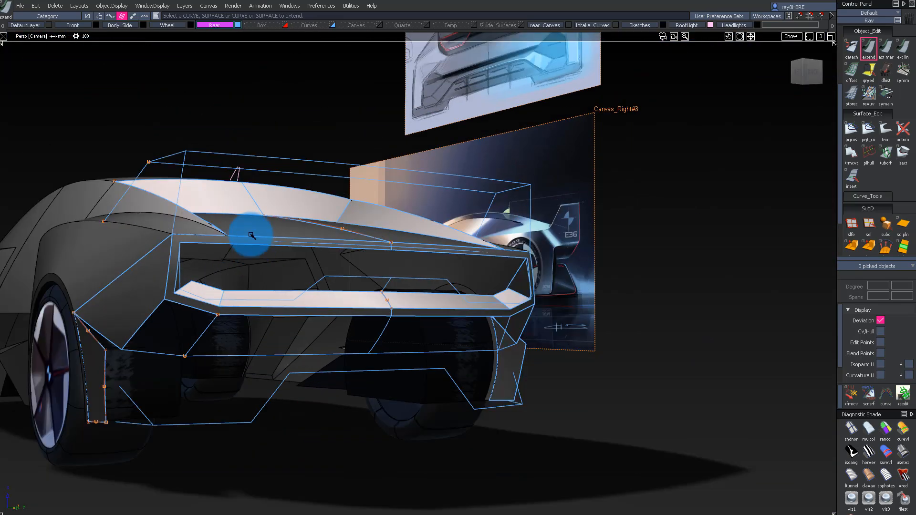
# Isolate the fascia frame together with the corner ledge surface.
pyautogui.keyDown('alt'); pyautogui.keyDown('shift'); pyautogui.moveTo(232, 244); pyautogui.dragTo(268, 242, button='right'); pyautogui.keyUp('shift'); pyautogui.keyUp('alt')
pyautogui.keyDown('alt'); pyautogui.keyDown('shift'); pyautogui.moveTo(268, 241); pyautogui.dragTo(140, 329); pyautogui.keyUp('shift'); pyautogui.keyUp('alt')
pyautogui.click(129, 334)
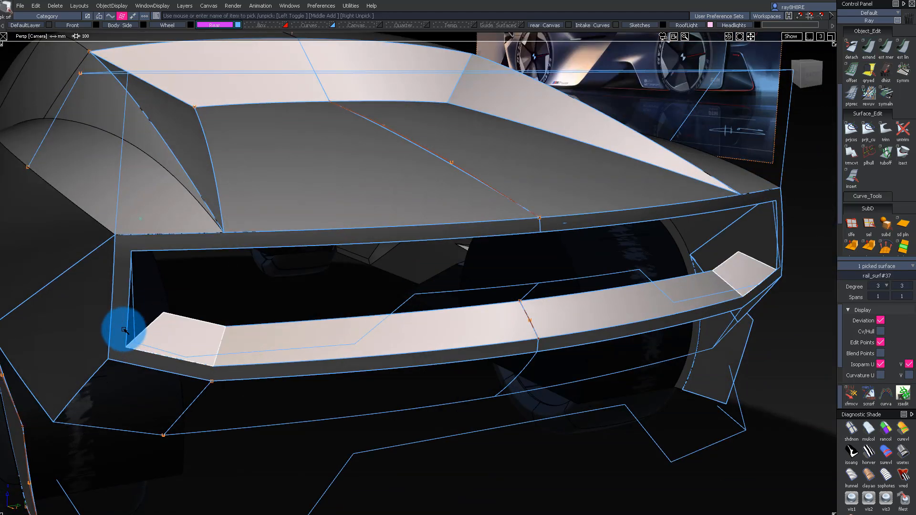
pyautogui.hotkey('alt', 'h')
pyautogui.moveTo(154, 372)
pyautogui.keyDown('ctrl'); pyautogui.keyDown('shift'); pyautogui.mouseDown()
pyautogui.moveTo(164, 337)
pyautogui.moveTo(244, 263)
pyautogui.mouseUp(); pyautogui.keyUp('shift'); pyautogui.keyUp('ctrl')
pyautogui.click(131, 324)
# Sweep the corner ledge's outer edge up the frame's inner side edge as a Monorail side wall with explicit control.
pyautogui.keyDown('ctrl'); pyautogui.keyDown('shift'); pyautogui.moveTo(245, 263); pyautogui.dragTo(219, 266); pyautogui.keyUp('shift'); pyautogui.keyUp('ctrl')
pyautogui.click(160, 251)
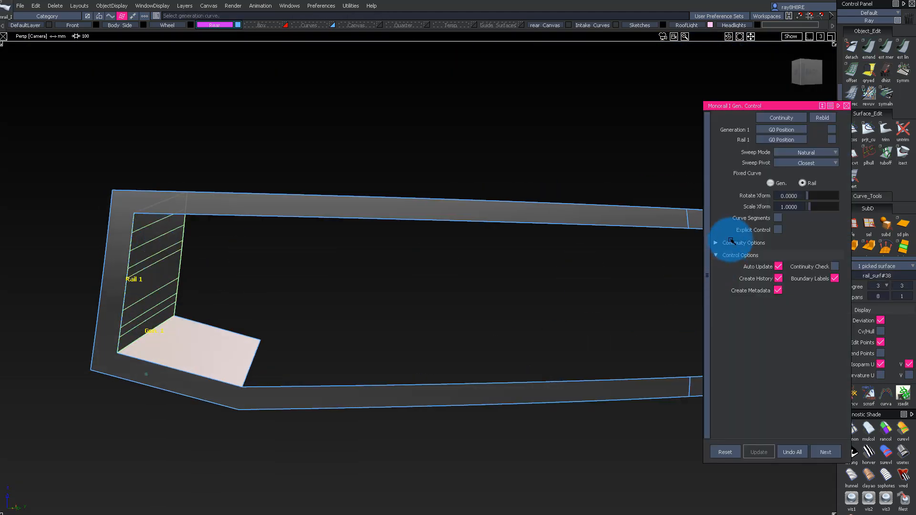
pyautogui.click(779, 229)
pyautogui.click(292, 213)
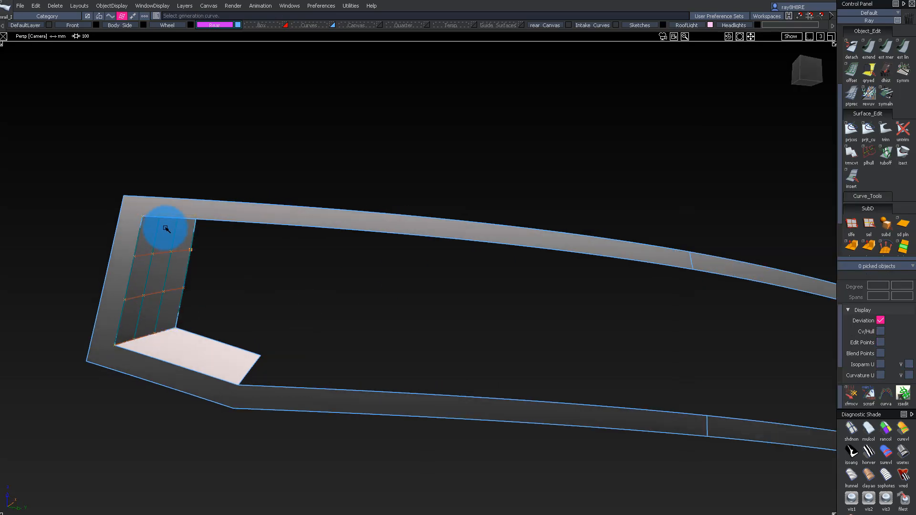
# Extend the side wall's upper edge toward the frame's top, accepting removal of its history.
pyautogui.moveTo(164, 225); pyautogui.dragTo(198, 238)
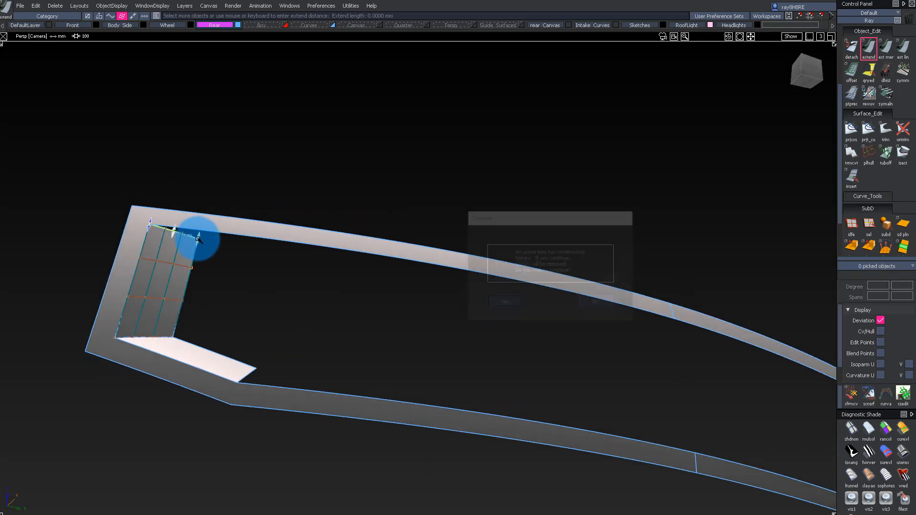
pyautogui.keyDown('alt'); pyautogui.keyDown('shift'); pyautogui.moveTo(207, 358); pyautogui.dragTo(225, 244); pyautogui.keyUp('shift'); pyautogui.keyUp('alt')
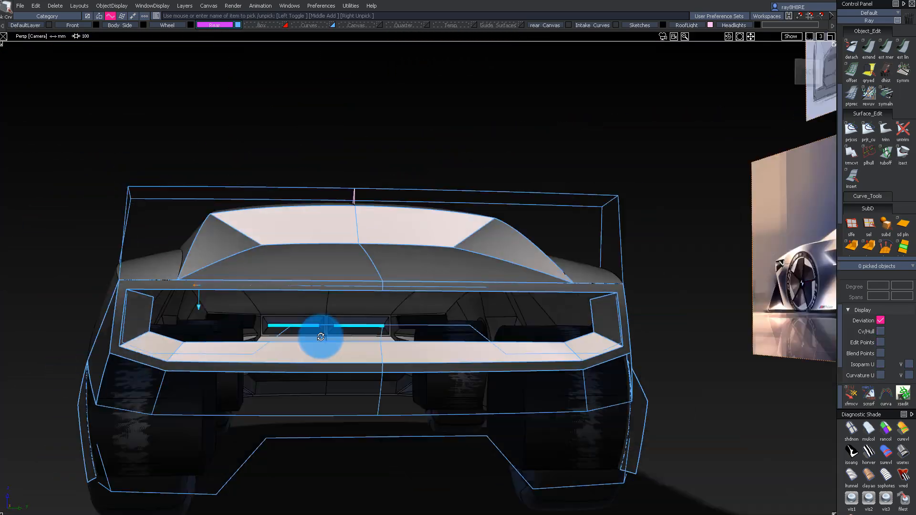
pyautogui.keyDown('alt'); pyautogui.keyDown('shift'); pyautogui.moveTo(167, 281); pyautogui.dragTo(410, 367); pyautogui.keyUp('shift'); pyautogui.keyUp('alt')
# Sweep the profile curve below the isolated frame along its lower edge as a Monorail surface in Parallel mode.
pyautogui.keyDown('alt'); pyautogui.keyDown('shift'); pyautogui.moveTo(410, 366); pyautogui.dragTo(535, 358, button='right'); pyautogui.keyUp('shift'); pyautogui.keyUp('alt')
pyautogui.click(550, 378)
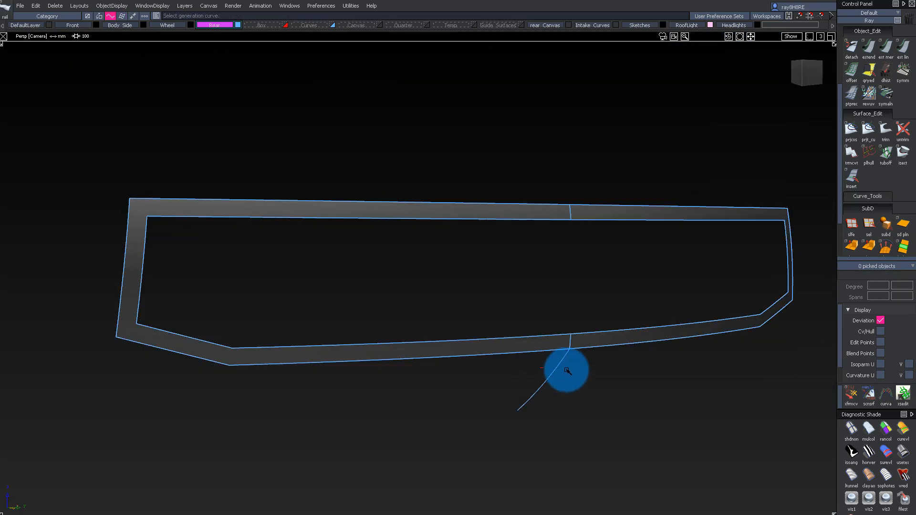
pyautogui.click(552, 369)
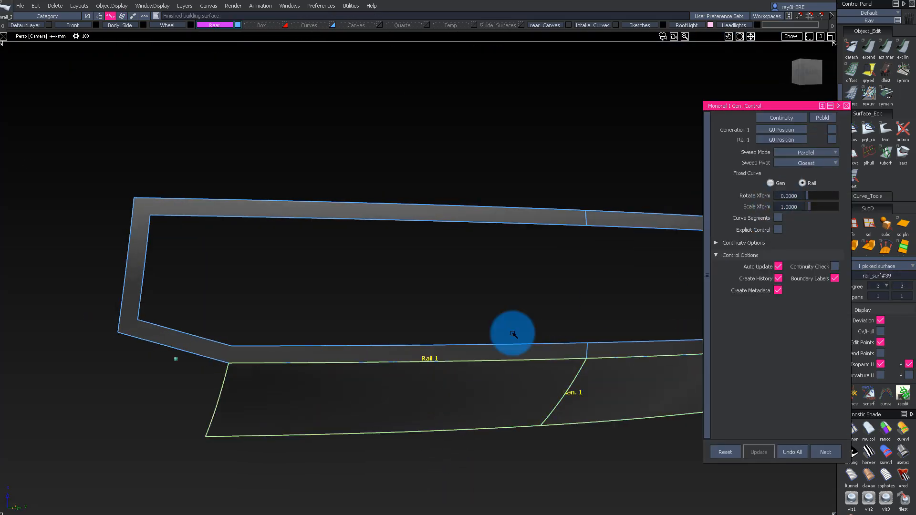
pyautogui.click(579, 409)
pyautogui.scroll(-2, 878, 147)
pyautogui.scroll(6, 897, 141)
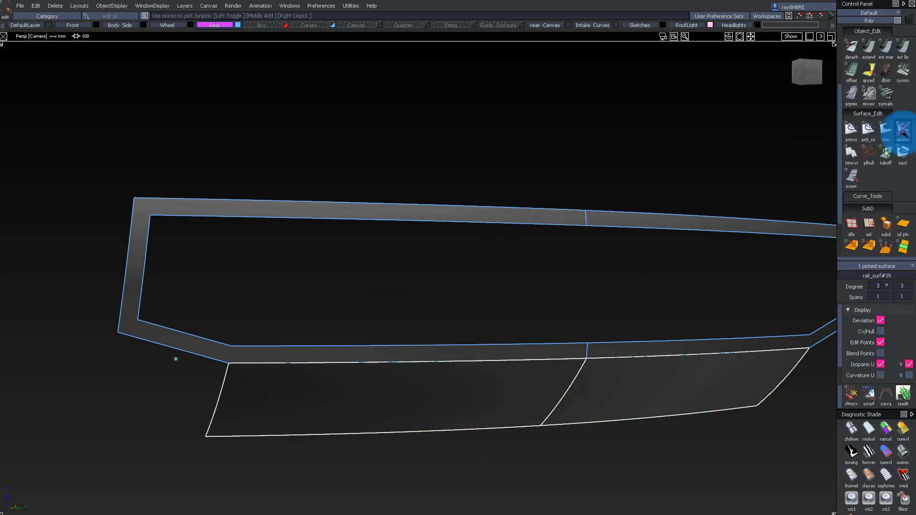
# Isolate the frame, lower strip and side panel and draw an edit-point curve joining the strip's and panel's lower corners.
pyautogui.click(890, 113)
pyautogui.keyDown('alt'); pyautogui.keyDown('shift'); pyautogui.moveTo(583, 292); pyautogui.dragTo(263, 416); pyautogui.keyUp('shift'); pyautogui.keyUp('alt')
pyautogui.click(264, 415)
pyautogui.click(107, 336)
pyautogui.click(153, 333)
pyautogui.hotkey('alt', 'h')
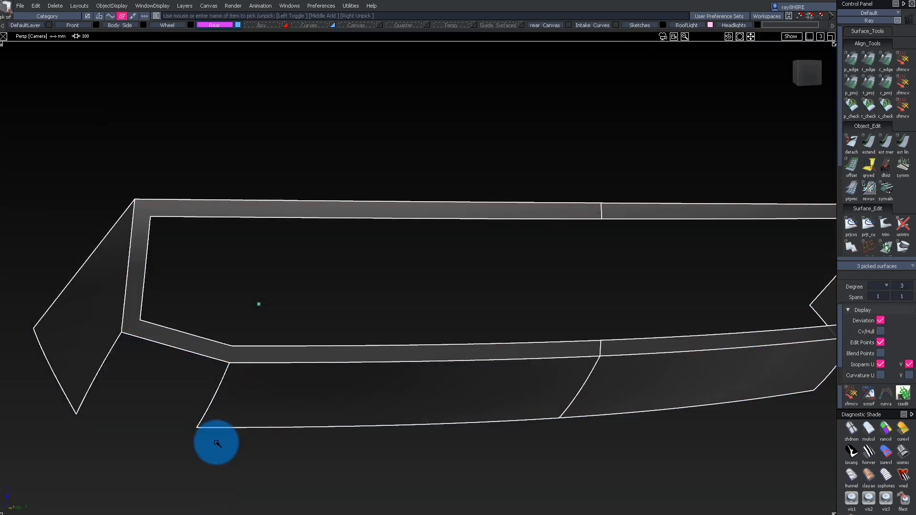
pyautogui.keyDown('ctrl'); pyautogui.keyDown('shift'); pyautogui.moveTo(207, 486); pyautogui.dragTo(210, 428, button='middle'); pyautogui.keyUp('shift'); pyautogui.keyUp('ctrl')
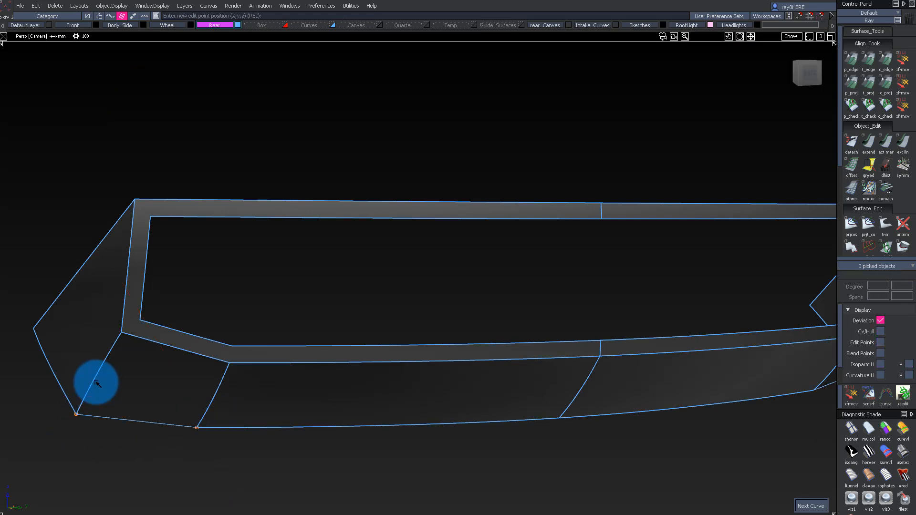
pyautogui.click(885, 286)
pyautogui.click(885, 310)
pyautogui.keyDown('alt'); pyautogui.keyDown('shift'); pyautogui.moveTo(134, 401); pyautogui.dragTo(151, 410); pyautogui.keyUp('shift'); pyautogui.keyUp('alt')
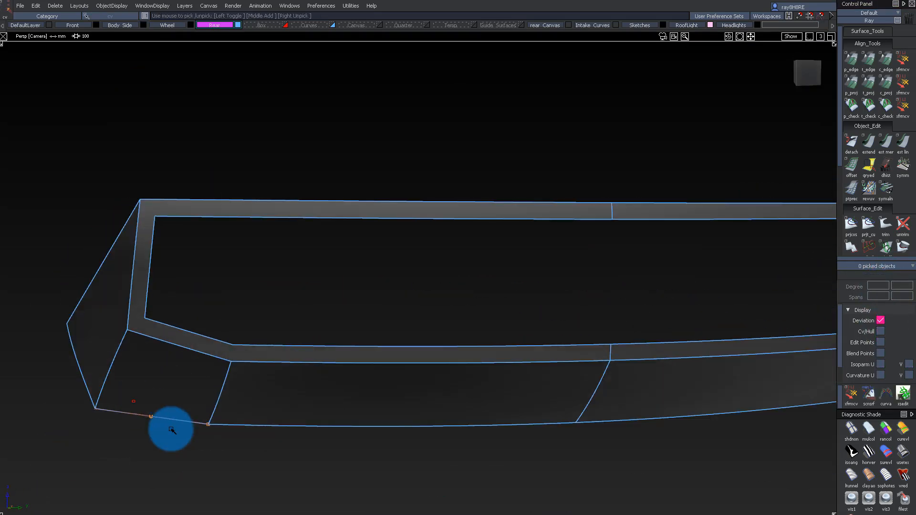
# Fill the open corner between the side panel, frame and lower strip with a Square surface.
pyautogui.click(811, 74)
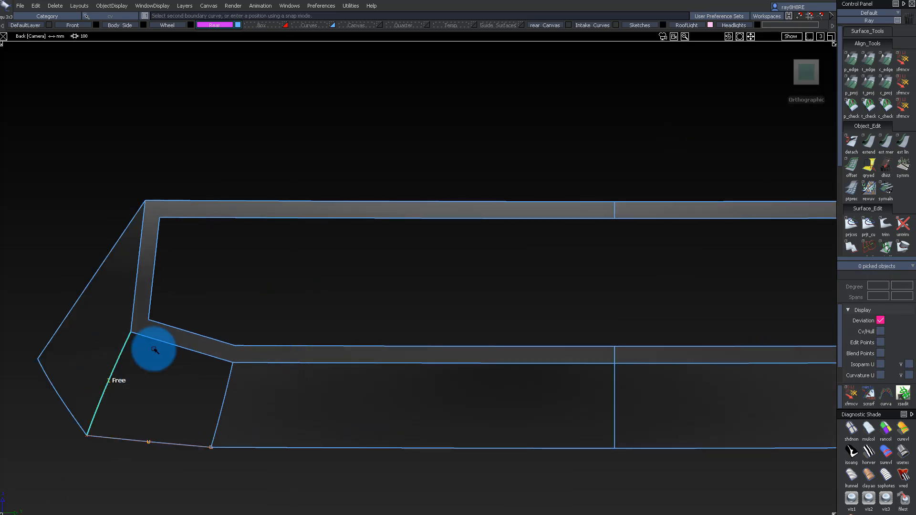
pyautogui.click(251, 413)
pyautogui.keyDown('alt'); pyautogui.keyDown('shift'); pyautogui.moveTo(199, 339); pyautogui.dragTo(341, 267); pyautogui.keyUp('shift'); pyautogui.keyUp('alt')
# Assign the dark blue tire#3 shader to the rear window surface.
pyautogui.hotkey('ctrl', 'm')
pyautogui.scroll(-2, 872, 187)
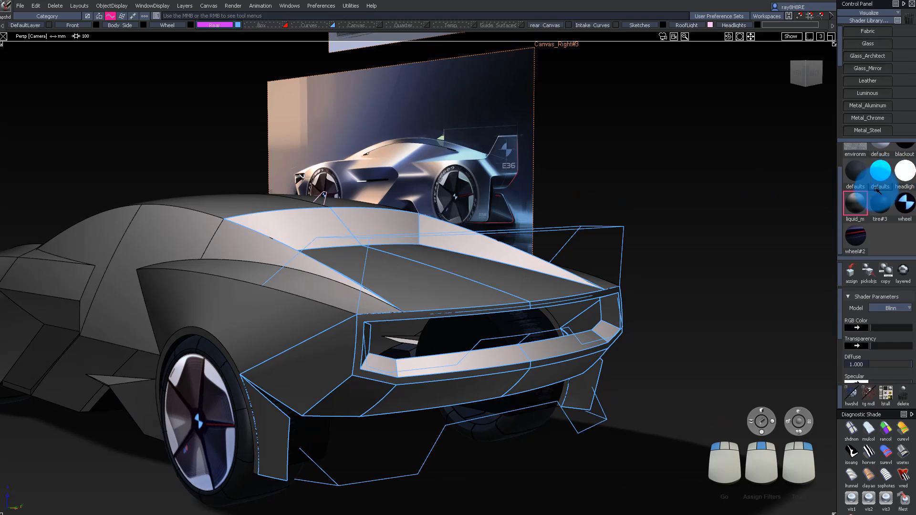
pyautogui.moveTo(862, 205); pyautogui.dragTo(410, 219)
pyautogui.keyDown('alt'); pyautogui.keyDown('shift'); pyautogui.moveTo(516, 216); pyautogui.dragTo(298, 245); pyautogui.keyUp('shift'); pyautogui.keyUp('alt')
pyautogui.hotkey('ctrl', 'm')
pyautogui.hotkey('ctrl', 'm')
# Isolate the roof surface and untrim it.
pyautogui.click(298, 244)
pyautogui.hotkey('alt', 'h')
pyautogui.hotkey('ctrl', 'u')
pyautogui.click(258, 250)
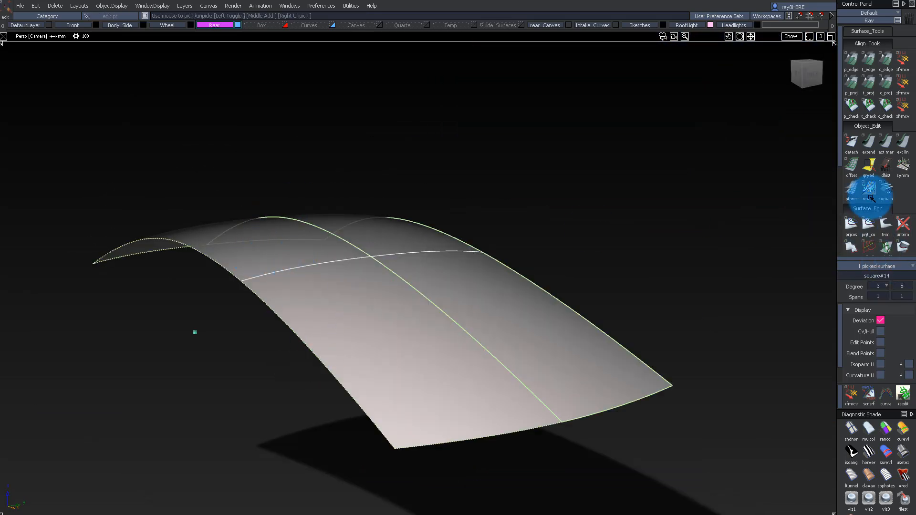
# Trim the roof surface by discarding its rear centre region, leaving a thin strip along each side edge.
pyautogui.click(886, 229)
pyautogui.click(452, 312)
pyautogui.keyDown('alt'); pyautogui.keyDown('shift'); pyautogui.moveTo(262, 283); pyautogui.dragTo(282, 338); pyautogui.keyUp('shift'); pyautogui.keyUp('alt')
pyautogui.keyDown('ctrl'); pyautogui.keyDown('shift'); pyautogui.moveTo(282, 337); pyautogui.dragTo(225, 253); pyautogui.keyUp('shift'); pyautogui.keyUp('ctrl')
pyautogui.click(223, 261)
pyautogui.press('Return')
pyautogui.click(205, 241)
pyautogui.press('Delete')
pyautogui.press('Return')
pyautogui.keyDown('alt'); pyautogui.keyDown('shift'); pyautogui.moveTo(229, 274); pyautogui.dragTo(286, 277, button='right'); pyautogui.keyUp('shift'); pyautogui.keyUp('alt')
pyautogui.keyDown('ctrl'); pyautogui.keyDown('shift'); pyautogui.moveTo(303, 188); pyautogui.dragTo(267, 234); pyautogui.keyUp('shift'); pyautogui.keyUp('ctrl')
pyautogui.click(263, 272)
pyautogui.click(252, 312)
pyautogui.press('d')
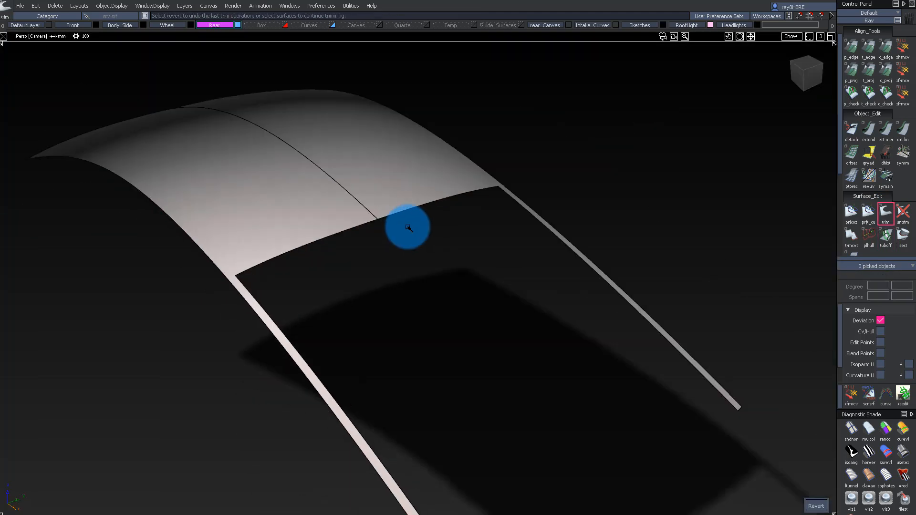
# Delete the old side wall between the rear window and the deck.
pyautogui.keyDown('alt'); pyautogui.keyDown('shift'); pyautogui.moveTo(410, 227); pyautogui.dragTo(458, 272, button='right'); pyautogui.keyUp('shift'); pyautogui.keyUp('alt')
pyautogui.keyDown('alt'); pyautogui.keyDown('shift'); pyautogui.moveTo(458, 272); pyautogui.dragTo(282, 142); pyautogui.keyUp('shift'); pyautogui.keyUp('alt')
pyautogui.keyDown('alt'); pyautogui.keyDown('shift'); pyautogui.moveTo(282, 141); pyautogui.dragTo(275, 173, button='middle'); pyautogui.keyUp('shift'); pyautogui.keyUp('alt')
pyautogui.keyDown('ctrl'); pyautogui.keyDown('shift'); pyautogui.moveTo(274, 173); pyautogui.dragTo(268, 163); pyautogui.keyUp('shift'); pyautogui.keyUp('ctrl')
pyautogui.click(268, 163)
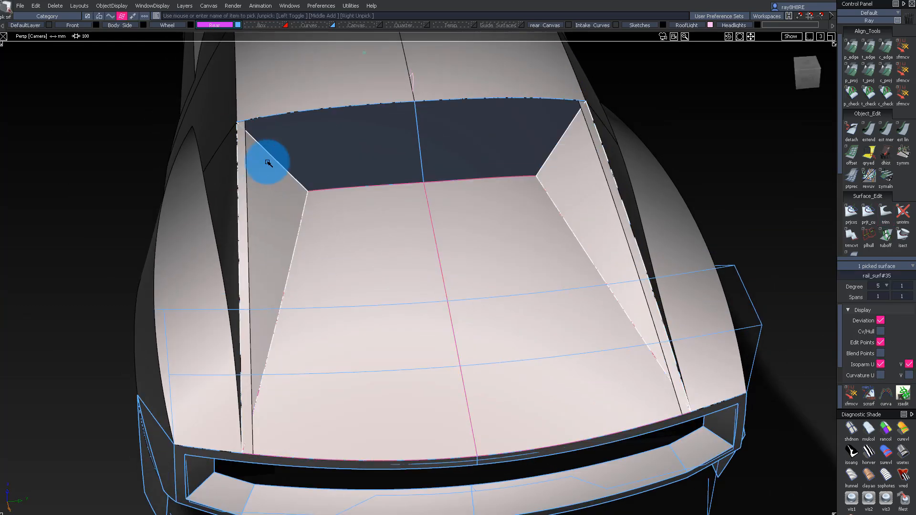
pyautogui.press('Delete')
# Extend the rear window's angled side edge to the inner corner of the roof opening.
pyautogui.keyDown('ctrl'); pyautogui.keyDown('shift'); pyautogui.moveTo(264, 116); pyautogui.dragTo(263, 163); pyautogui.keyUp('shift'); pyautogui.keyUp('ctrl')
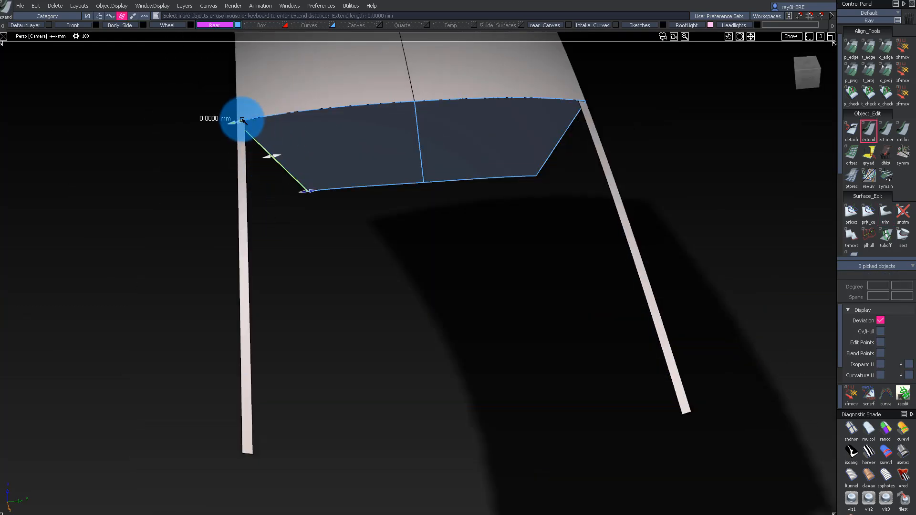
pyautogui.keyDown('ctrl'); pyautogui.keyDown('alt'); pyautogui.moveTo(246, 126); pyautogui.dragTo(246, 123); pyautogui.keyUp('alt'); pyautogui.keyUp('ctrl')
pyautogui.keyDown('alt'); pyautogui.keyDown('shift'); pyautogui.moveTo(246, 123); pyautogui.dragTo(334, 143, button='right'); pyautogui.keyUp('shift'); pyautogui.keyUp('alt')
pyautogui.click(385, 239)
pyautogui.keyDown('alt'); pyautogui.keyDown('shift'); pyautogui.moveTo(386, 240); pyautogui.dragTo(306, 268); pyautogui.keyUp('shift'); pyautogui.keyUp('alt')
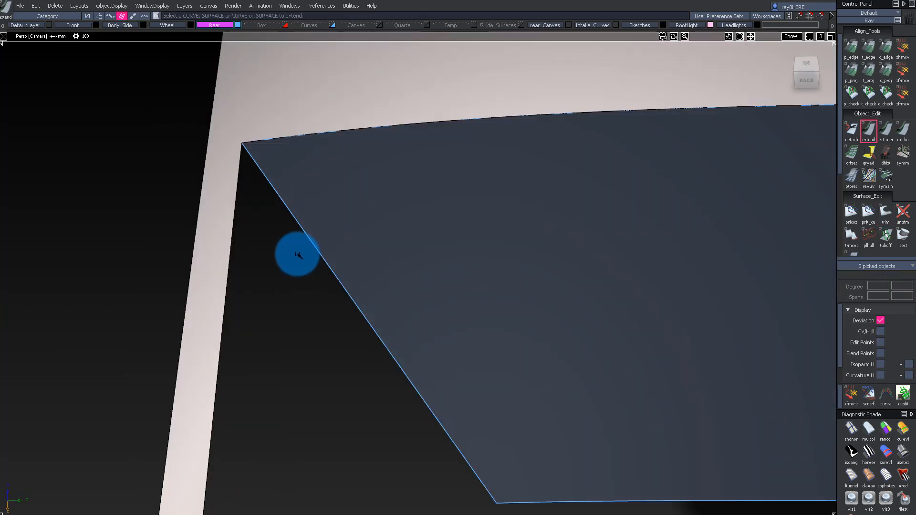
pyautogui.click(236, 233)
# Sweep the window's side edge along the roof strip as a Monorail wall with explicit control, rail degree 3 and generation degree 5.
pyautogui.keyDown('alt'); pyautogui.keyDown('shift'); pyautogui.moveTo(306, 258); pyautogui.dragTo(248, 272, button='right'); pyautogui.keyUp('shift'); pyautogui.keyUp('alt')
pyautogui.keyDown('alt'); pyautogui.keyDown('shift'); pyautogui.moveTo(247, 272); pyautogui.dragTo(343, 243); pyautogui.keyUp('shift'); pyautogui.keyUp('alt')
pyautogui.click(267, 232)
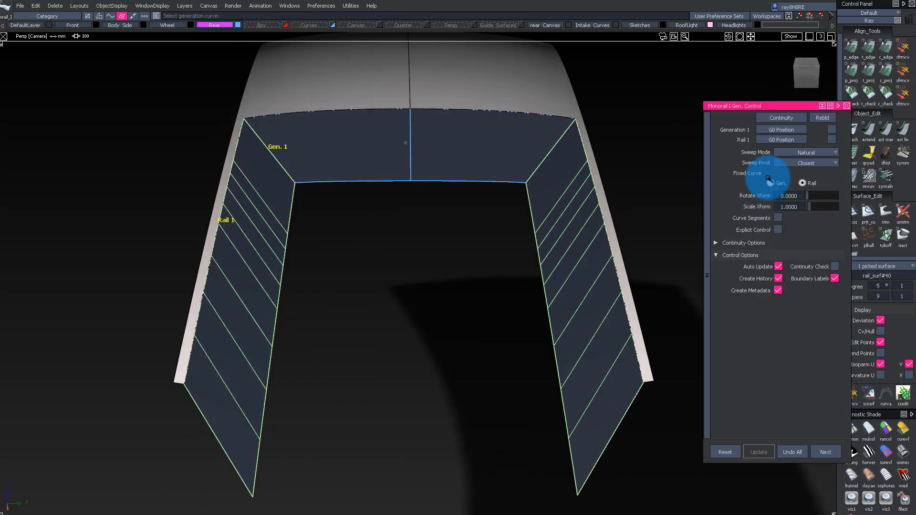
pyautogui.click(778, 230)
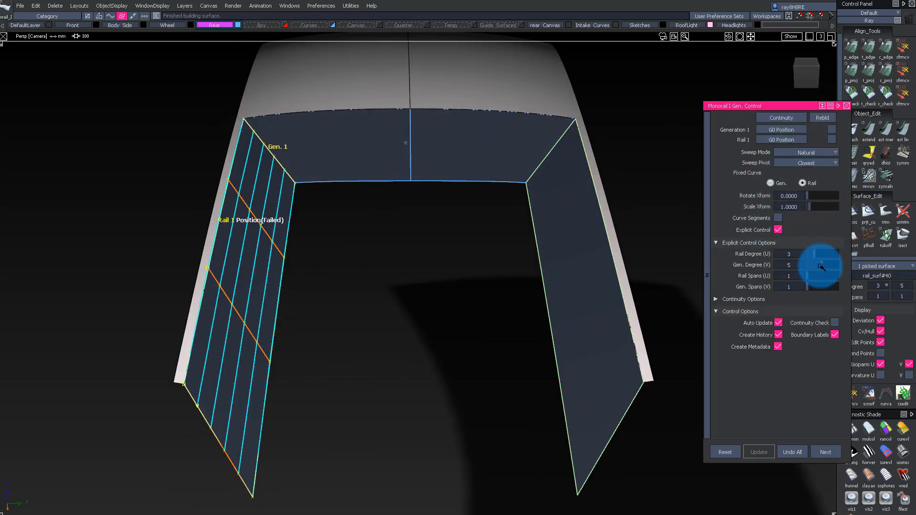
pyautogui.keyDown('ctrl'); pyautogui.keyDown('shift'); pyautogui.moveTo(409, 167); pyautogui.dragTo(348, 239); pyautogui.keyUp('shift'); pyautogui.keyUp('ctrl')
# Extend the new side wall's rear end edge, accepting removal of its history.
pyautogui.keyDown('ctrl'); pyautogui.keyDown('shift'); pyautogui.moveTo(329, 286); pyautogui.dragTo(332, 382, button='right'); pyautogui.keyUp('shift'); pyautogui.keyUp('ctrl')
pyautogui.moveTo(324, 257)
pyautogui.keyDown('alt'); pyautogui.keyDown('shift'); pyautogui.mouseDown()
pyautogui.moveTo(298, 258)
pyautogui.moveTo(198, 354)
pyautogui.mouseUp(); pyautogui.keyUp('shift'); pyautogui.keyUp('alt')
pyautogui.keyDown('ctrl'); pyautogui.keyDown('shift'); pyautogui.moveTo(198, 353); pyautogui.dragTo(189, 406, button='middle'); pyautogui.keyUp('shift'); pyautogui.keyUp('ctrl')
pyautogui.click(188, 417)
pyautogui.press('Return')
pyautogui.moveTo(217, 477); pyautogui.dragTo(302, 421)
pyautogui.click(302, 421)
# Isolate the deck with the side walls and intersect them to create the dividing curve on the deck.
pyautogui.keyDown('ctrl'); pyautogui.keyDown('shift'); pyautogui.moveTo(318, 296); pyautogui.dragTo(313, 206); pyautogui.keyUp('shift'); pyautogui.keyUp('ctrl')
pyautogui.moveTo(312, 206); pyautogui.dragTo(276, 200)
pyautogui.keyDown('ctrl'); pyautogui.keyDown('shift'); pyautogui.moveTo(275, 206); pyautogui.dragTo(251, 305, button='right'); pyautogui.keyUp('shift'); pyautogui.keyUp('ctrl')
pyautogui.keyDown('ctrl'); pyautogui.keyDown('shift'); pyautogui.moveTo(252, 305); pyautogui.dragTo(253, 239); pyautogui.keyUp('shift'); pyautogui.keyUp('ctrl')
pyautogui.keyDown('alt'); pyautogui.keyDown('shift'); pyautogui.moveTo(253, 239); pyautogui.dragTo(362, 276); pyautogui.keyUp('shift'); pyautogui.keyUp('alt')
pyautogui.keyDown('ctrl'); pyautogui.keyDown('shift'); pyautogui.moveTo(362, 276); pyautogui.dragTo(362, 257, button='middle'); pyautogui.keyUp('shift'); pyautogui.keyUp('ctrl')
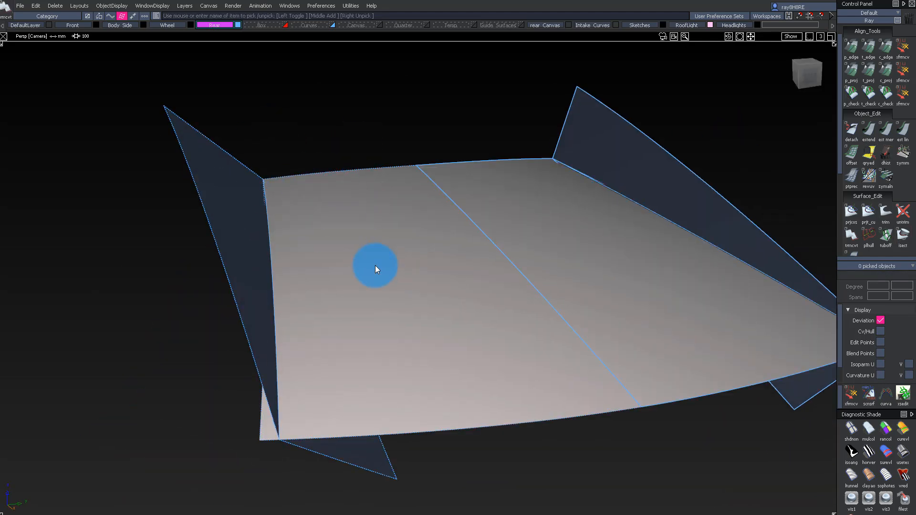
# Trim the deck along the side wall intersection, convert it to an untrimmed surface with Trim Convert, and delete the original.
pyautogui.keyDown('ctrl'); pyautogui.keyDown('shift'); pyautogui.moveTo(333, 290); pyautogui.dragTo(299, 426, button='right'); pyautogui.keyUp('shift'); pyautogui.keyUp('ctrl')
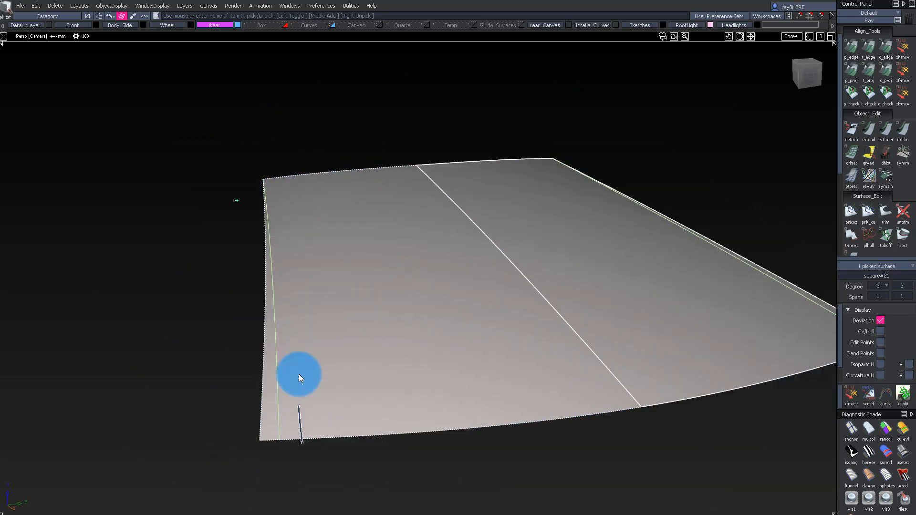
pyautogui.keyDown('ctrl'); pyautogui.keyDown('shift'); pyautogui.moveTo(298, 425); pyautogui.dragTo(279, 224); pyautogui.keyUp('shift'); pyautogui.keyUp('ctrl')
pyautogui.keyDown('ctrl'); pyautogui.keyDown('shift'); pyautogui.moveTo(279, 225); pyautogui.dragTo(273, 264, button='middle'); pyautogui.keyUp('shift'); pyautogui.keyUp('ctrl')
pyautogui.moveTo(264, 263); pyautogui.dragTo(262, 174)
pyautogui.click(851, 236)
pyautogui.keyDown('ctrl'); pyautogui.keyDown('shift'); pyautogui.moveTo(292, 477); pyautogui.dragTo(310, 221); pyautogui.keyUp('shift'); pyautogui.keyUp('ctrl')
pyautogui.click(249, 305)
pyautogui.press('Delete')
pyautogui.press('Return')
# Assign the dark default shader to the side wall and the rear deck.
pyautogui.keyDown('ctrl'); pyautogui.keyDown('shift'); pyautogui.moveTo(267, 333); pyautogui.dragTo(262, 293); pyautogui.keyUp('shift'); pyautogui.keyUp('ctrl')
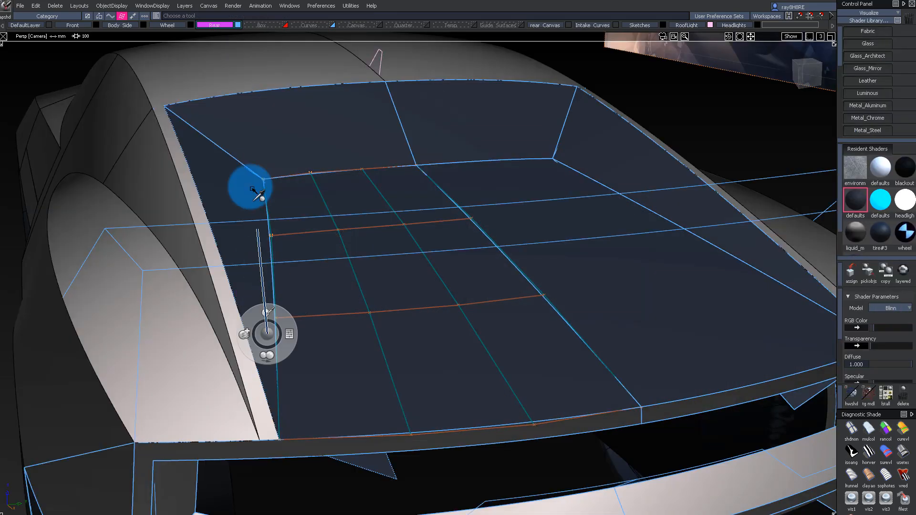
pyautogui.click(199, 178)
pyautogui.click(268, 210)
pyautogui.keyDown('ctrl'); pyautogui.keyDown('shift'); pyautogui.moveTo(253, 206); pyautogui.dragTo(252, 231); pyautogui.keyUp('shift'); pyautogui.keyUp('ctrl')
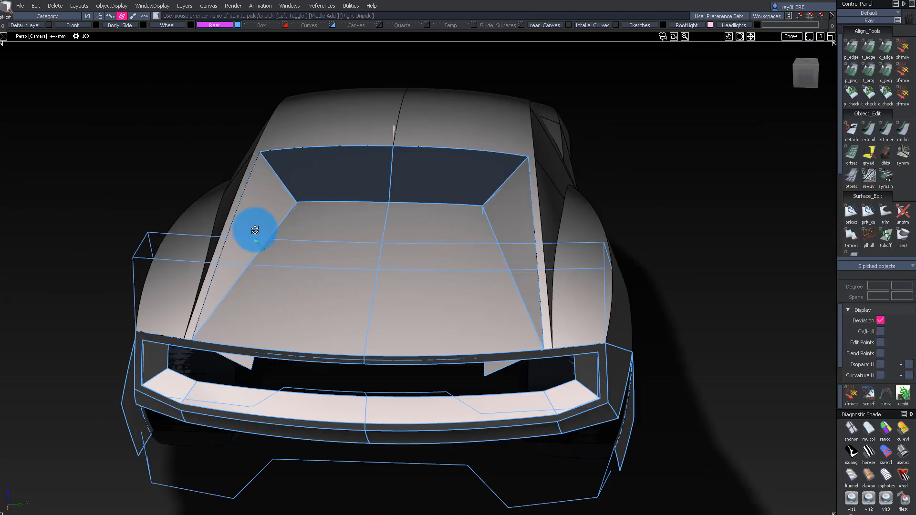
# Trim away the excess of the side walls extending beneath the rear deck.
pyautogui.keyDown('alt'); pyautogui.keyDown('shift'); pyautogui.moveTo(251, 231); pyautogui.dragTo(328, 179, button='right'); pyautogui.keyUp('shift'); pyautogui.keyUp('alt')
pyautogui.click(280, 335)
pyautogui.keyDown('alt'); pyautogui.keyDown('shift'); pyautogui.moveTo(328, 179); pyautogui.dragTo(270, 238); pyautogui.keyUp('shift'); pyautogui.keyUp('alt')
pyautogui.keyDown('alt'); pyautogui.keyDown('shift'); pyautogui.moveTo(270, 238); pyautogui.dragTo(283, 194); pyautogui.keyUp('shift'); pyautogui.keyUp('alt')
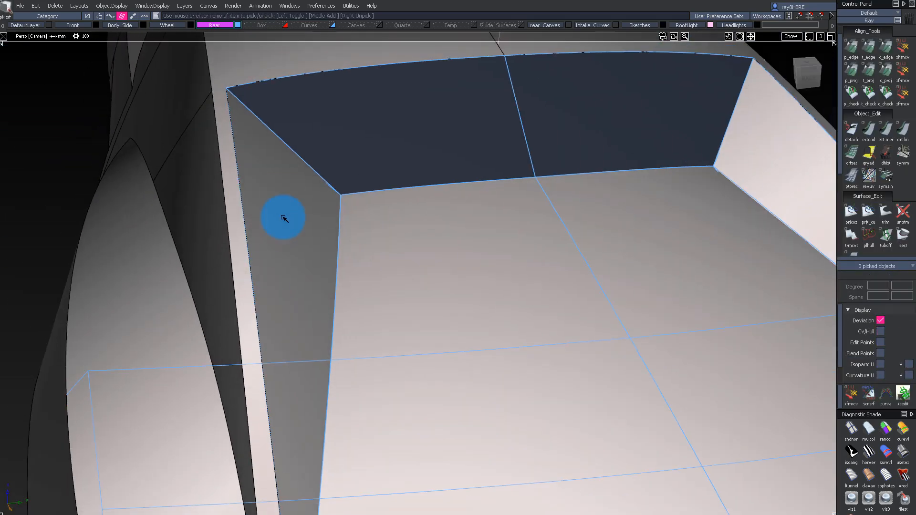
pyautogui.press('space')
pyautogui.keyDown('alt'); pyautogui.keyDown('shift'); pyautogui.moveTo(372, 217); pyautogui.dragTo(349, 192, button='right'); pyautogui.keyUp('shift'); pyautogui.keyUp('alt')
pyautogui.keyDown('alt'); pyautogui.keyDown('shift'); pyautogui.moveTo(350, 192); pyautogui.dragTo(260, 125); pyautogui.keyUp('shift'); pyautogui.keyUp('alt')
pyautogui.hotkey('alt', 't')
pyautogui.hotkey('alt', 't')
pyautogui.keyDown('alt'); pyautogui.keyDown('shift'); pyautogui.moveTo(259, 125); pyautogui.dragTo(253, 293, button='right'); pyautogui.keyUp('shift'); pyautogui.keyUp('alt')
pyautogui.keyDown('alt'); pyautogui.keyDown('shift'); pyautogui.moveTo(254, 293); pyautogui.dragTo(442, 309, button='middle'); pyautogui.keyUp('shift'); pyautogui.keyUp('alt')
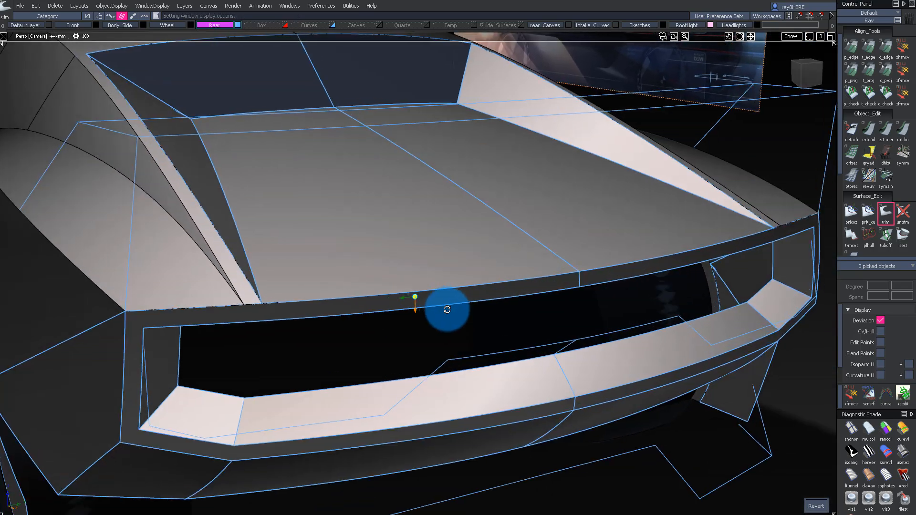
# Isolate the fascia frame and copy it in place.
pyautogui.keyDown('alt'); pyautogui.keyDown('shift'); pyautogui.moveTo(442, 309); pyautogui.dragTo(457, 316); pyautogui.keyUp('shift'); pyautogui.keyUp('alt')
pyautogui.click(456, 306)
pyautogui.press('Delete')
pyautogui.keyDown('alt'); pyautogui.keyDown('shift'); pyautogui.moveTo(358, 339); pyautogui.dragTo(372, 306); pyautogui.keyUp('shift'); pyautogui.keyUp('alt')
pyautogui.keyDown('ctrl'); pyautogui.keyDown('shift'); pyautogui.moveTo(361, 271); pyautogui.dragTo(366, 305); pyautogui.keyUp('shift'); pyautogui.keyUp('ctrl')
pyautogui.hotkey('alt', 'h')
pyautogui.keyDown('ctrl'); pyautogui.keyDown('shift'); pyautogui.moveTo(390, 244); pyautogui.dragTo(383, 305); pyautogui.keyUp('shift'); pyautogui.keyUp('ctrl')
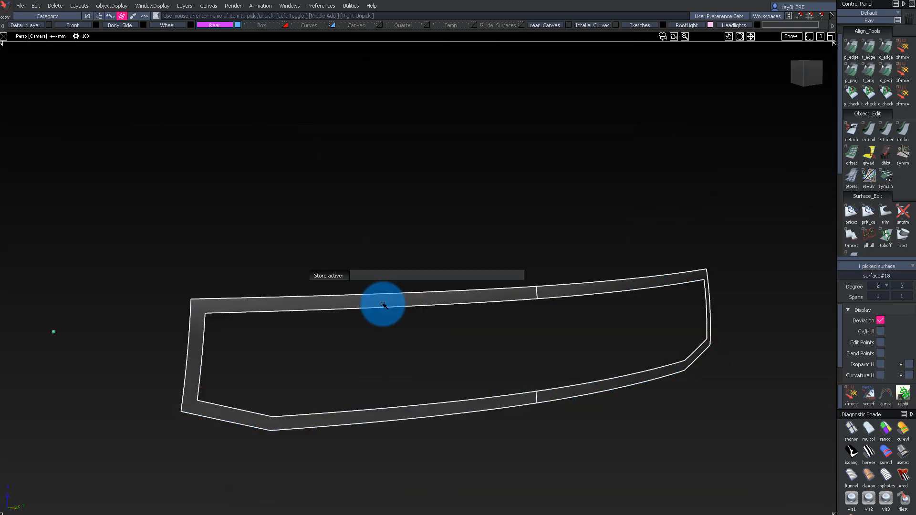
# Untrim the copied fascia, trim it to keep only the region inside the frame opening, and restore the full view.
pyautogui.hotkey('shift', 't')
pyautogui.click(379, 413)
pyautogui.press('t')
pyautogui.click(372, 340)
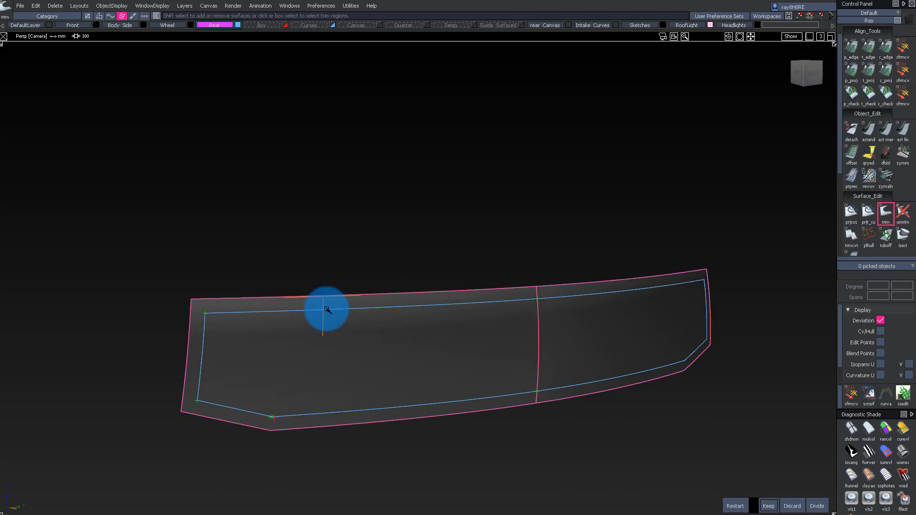
pyautogui.click(763, 506)
pyautogui.hotkey('alt', 'v')
pyautogui.keyDown('alt'); pyautogui.keyDown('shift'); pyautogui.moveTo(458, 382); pyautogui.dragTo(448, 354); pyautogui.keyUp('shift'); pyautogui.keyUp('alt')
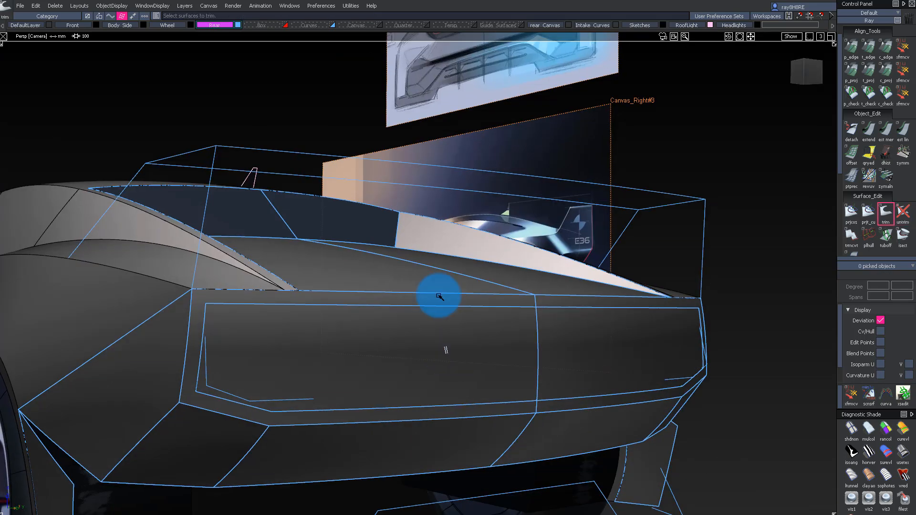
# Copy the headlight shader and set its colour to red with a red incandescence of RGB 230.42, 40.07, 43.24.
pyautogui.click(869, 13)
pyautogui.click(867, 46)
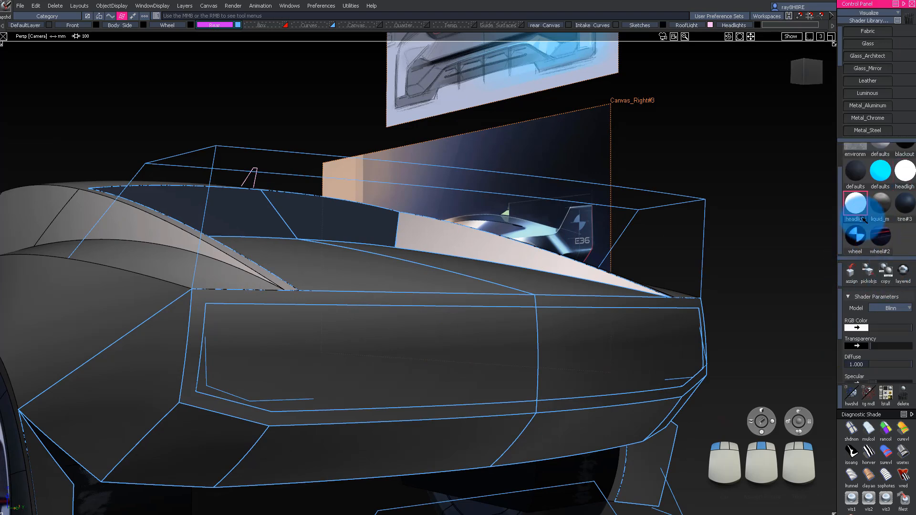
pyautogui.doubleClick(856, 201)
pyautogui.click(721, 260)
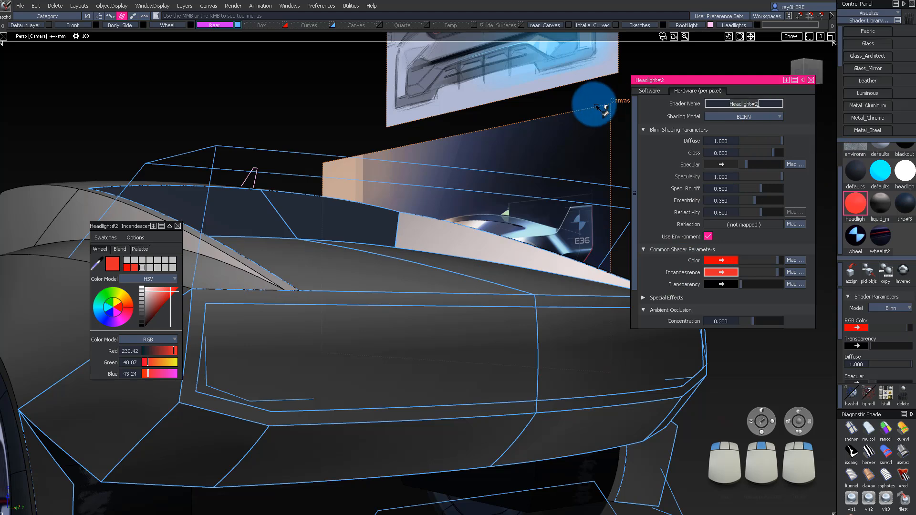
# Name the red shader TAILLIGHT and assign it to the inner fascia panel.
pyautogui.click(442, 359)
pyautogui.click(178, 226)
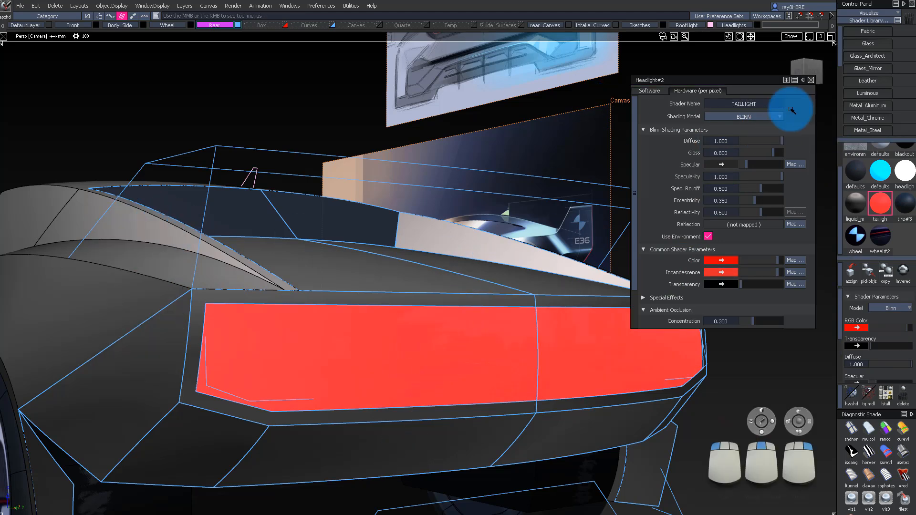
pyautogui.click(811, 80)
# Isolate the taillight panel in wireframe display.
pyautogui.moveTo(579, 219)
pyautogui.keyDown('alt'); pyautogui.keyDown('shift'); pyautogui.mouseDown()
pyautogui.moveTo(370, 313)
pyautogui.moveTo(458, 343)
pyautogui.moveTo(485, 290)
pyautogui.moveTo(538, 292)
pyautogui.moveTo(577, 328)
pyautogui.moveTo(540, 294)
pyautogui.moveTo(544, 237)
pyautogui.moveTo(472, 303)
pyautogui.moveTo(511, 263)
pyautogui.moveTo(495, 286)
pyautogui.moveTo(284, 280)
pyautogui.moveTo(356, 258)
pyautogui.moveTo(437, 383)
pyautogui.mouseUp(); pyautogui.keyUp('shift'); pyautogui.keyUp('alt')
pyautogui.click(535, 264)
pyautogui.keyDown('ctrl'); pyautogui.keyDown('shift'); pyautogui.moveTo(437, 383); pyautogui.dragTo(462, 268); pyautogui.keyUp('shift'); pyautogui.keyUp('ctrl')
pyautogui.click(625, 276)
pyautogui.keyDown('ctrl'); pyautogui.keyDown('shift'); pyautogui.moveTo(620, 426); pyautogui.dragTo(625, 277); pyautogui.keyUp('shift'); pyautogui.keyUp('ctrl')
pyautogui.keyDown('alt'); pyautogui.keyDown('shift'); pyautogui.moveTo(626, 277); pyautogui.dragTo(581, 285, button='right'); pyautogui.keyUp('shift'); pyautogui.keyUp('alt')
pyautogui.click(581, 283)
pyautogui.keyDown('alt'); pyautogui.keyDown('shift'); pyautogui.moveTo(562, 202); pyautogui.dragTo(521, 242, button='right'); pyautogui.keyUp('shift'); pyautogui.keyUp('alt')
pyautogui.keyDown('alt'); pyautogui.keyDown('shift'); pyautogui.moveTo(521, 242); pyautogui.dragTo(576, 219); pyautogui.keyUp('shift'); pyautogui.keyUp('alt')
pyautogui.keyDown('ctrl'); pyautogui.keyDown('shift'); pyautogui.moveTo(554, 372); pyautogui.dragTo(581, 192); pyautogui.keyUp('shift'); pyautogui.keyUp('ctrl')
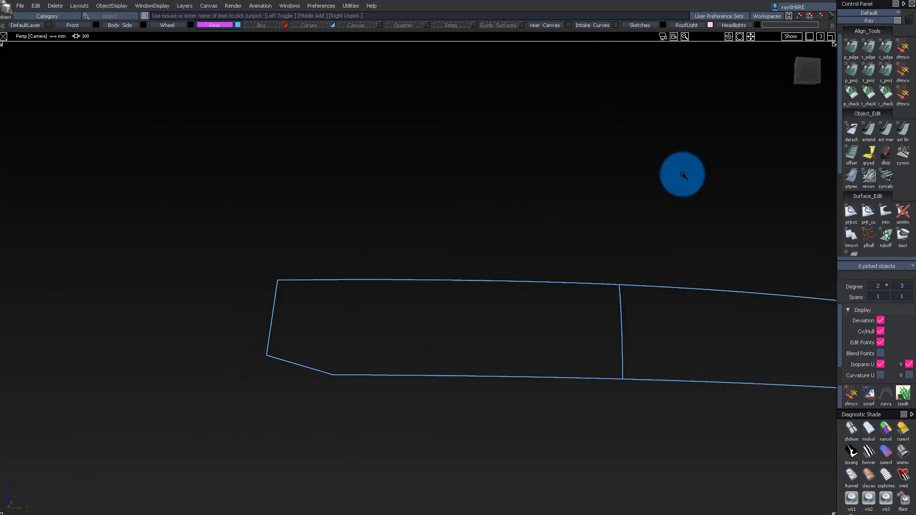
# Create Tubular Offset curves on the taillight panel from its upper and outer side edges with a 30 mm radius.
pyautogui.click(887, 234)
pyautogui.click(522, 316)
pyautogui.keyDown('alt'); pyautogui.keyDown('shift'); pyautogui.moveTo(319, 224); pyautogui.dragTo(530, 356); pyautogui.keyUp('shift'); pyautogui.keyUp('alt')
pyautogui.scroll(-1, 891, 191)
# Create Tubular Offset curves from the panel's lower and angled corner edges with a 60 mm radius.
pyautogui.click(887, 199)
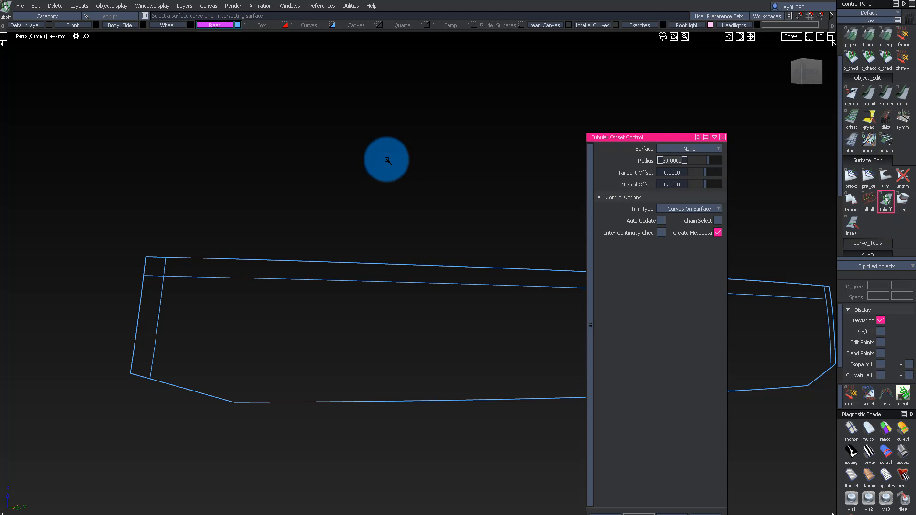
pyautogui.keyDown('alt'); pyautogui.keyDown('shift'); pyautogui.moveTo(485, 423); pyautogui.dragTo(286, 433); pyautogui.keyUp('shift'); pyautogui.keyUp('alt')
pyautogui.click(115, 409)
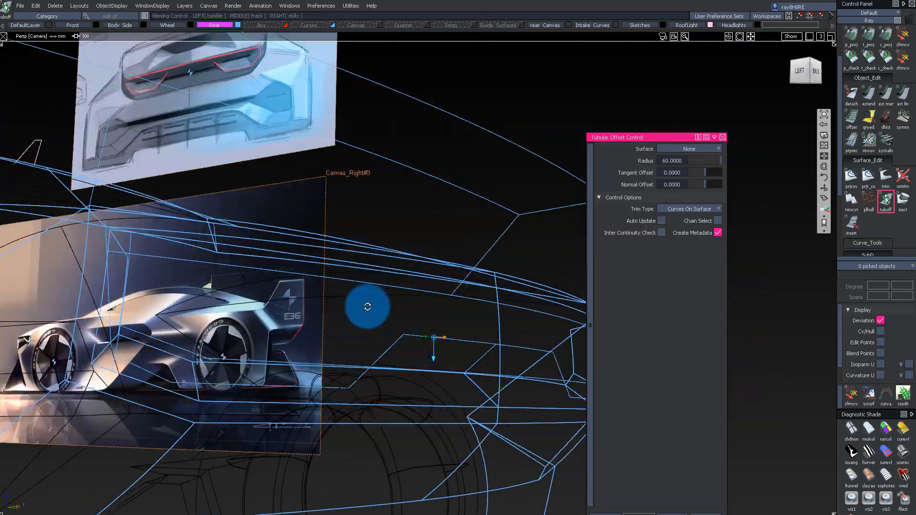
pyautogui.moveTo(364, 306)
pyautogui.keyDown('alt'); pyautogui.keyDown('shift'); pyautogui.mouseDown()
pyautogui.moveTo(438, 353)
pyautogui.moveTo(376, 317)
pyautogui.mouseUp(); pyautogui.keyUp('shift'); pyautogui.keyUp('alt')
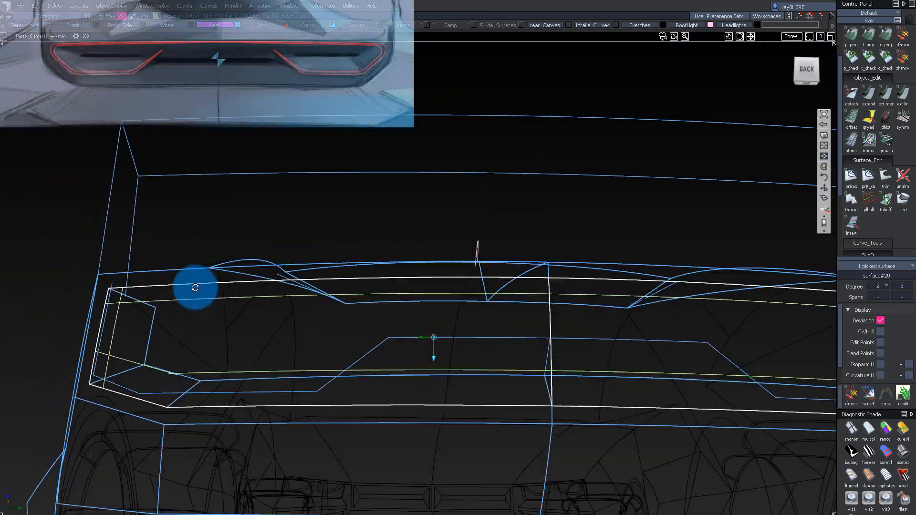
pyautogui.moveTo(194, 287)
pyautogui.keyDown('alt'); pyautogui.keyDown('shift'); pyautogui.mouseDown()
pyautogui.moveTo(272, 372)
pyautogui.moveTo(279, 366)
pyautogui.mouseUp(); pyautogui.keyUp('shift'); pyautogui.keyUp('alt')
# Redo the lower edge's Tubular Offset curve with a 40 mm radius and isolate the taillight panel.
pyautogui.keyDown('alt'); pyautogui.keyDown('shift'); pyautogui.moveTo(676, 174); pyautogui.dragTo(695, 190); pyautogui.keyUp('shift'); pyautogui.keyUp('alt')
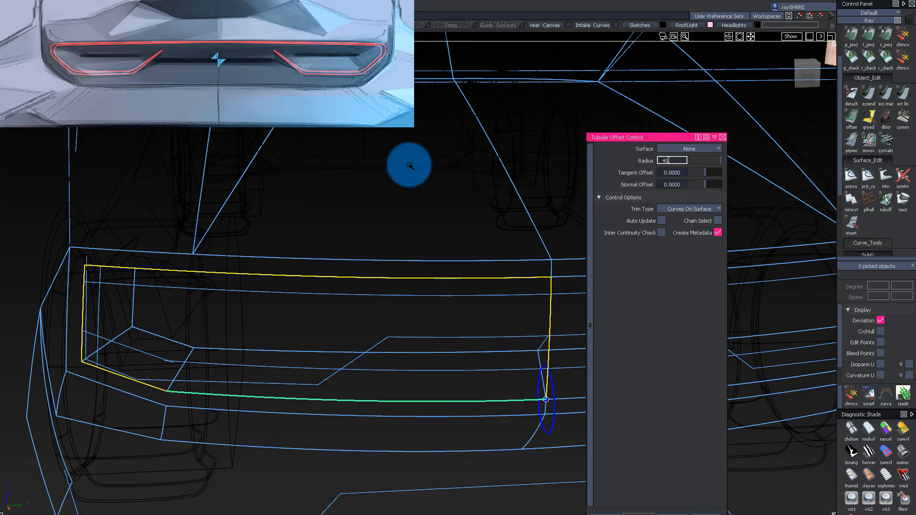
pyautogui.keyDown('alt'); pyautogui.keyDown('shift'); pyautogui.moveTo(409, 165); pyautogui.dragTo(285, 430); pyautogui.keyUp('shift'); pyautogui.keyUp('alt')
pyautogui.keyDown('alt'); pyautogui.keyDown('shift'); pyautogui.moveTo(277, 374); pyautogui.dragTo(268, 306); pyautogui.keyUp('shift'); pyautogui.keyUp('alt')
pyautogui.keyDown('ctrl'); pyautogui.keyDown('shift'); pyautogui.moveTo(269, 305); pyautogui.dragTo(358, 372); pyautogui.keyUp('shift'); pyautogui.keyUp('ctrl')
pyautogui.click(268, 286)
pyautogui.click(364, 376)
pyautogui.scroll(1, 896, 130)
pyautogui.keyDown('alt'); pyautogui.keyDown('shift'); pyautogui.moveTo(442, 268); pyautogui.dragTo(410, 246, button='right'); pyautogui.keyUp('shift'); pyautogui.keyUp('alt')
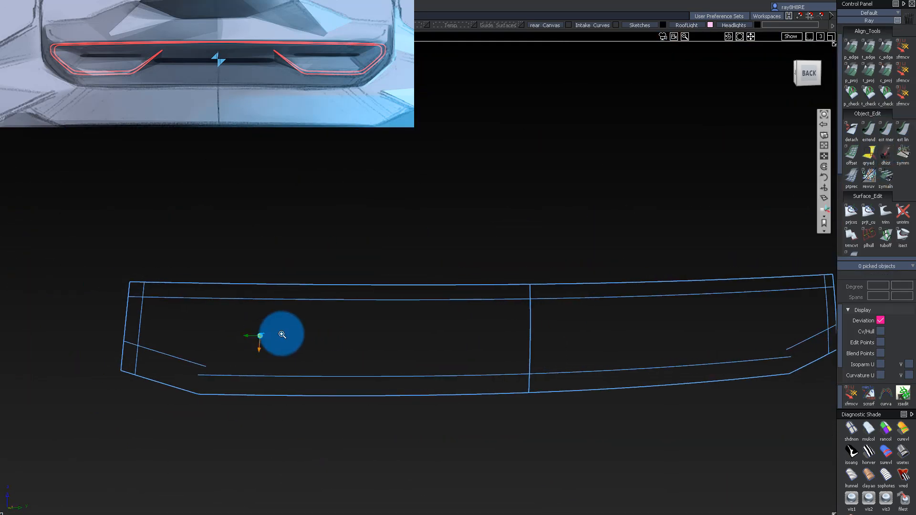
# Redo the Tubular Offset curve from the panel's angled lower corner edge with a 40 mm radius.
pyautogui.keyDown('alt'); pyautogui.keyDown('shift'); pyautogui.moveTo(274, 334); pyautogui.dragTo(306, 334, button='right'); pyautogui.keyUp('shift'); pyautogui.keyUp('alt')
pyautogui.click(136, 395)
pyautogui.click(225, 444)
pyautogui.click(886, 234)
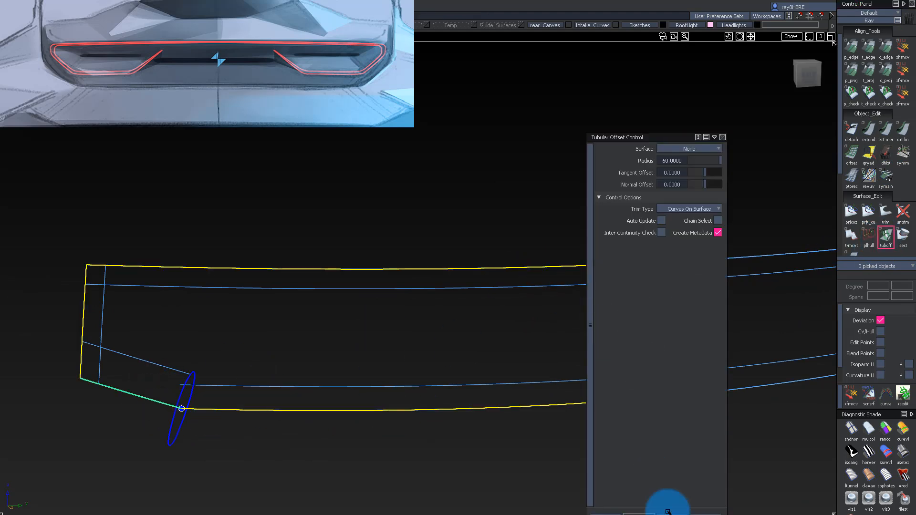
pyautogui.keyDown('ctrl'); pyautogui.keyDown('shift'); pyautogui.moveTo(360, 401); pyautogui.dragTo(351, 390); pyautogui.keyUp('shift'); pyautogui.keyUp('ctrl')
pyautogui.click(367, 386)
pyautogui.keyDown('ctrl'); pyautogui.keyDown('shift'); pyautogui.moveTo(232, 477); pyautogui.dragTo(251, 402); pyautogui.keyUp('shift'); pyautogui.keyUp('ctrl')
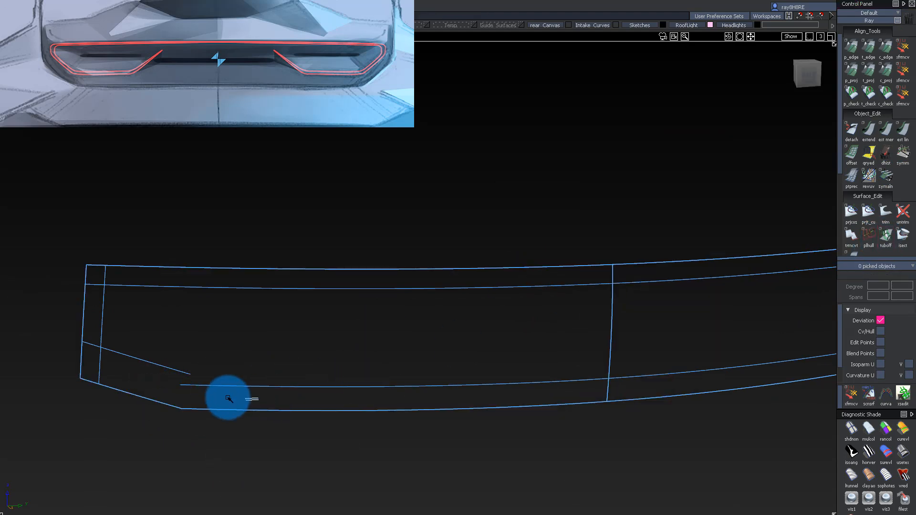
pyautogui.click(164, 365)
pyautogui.click(692, 159)
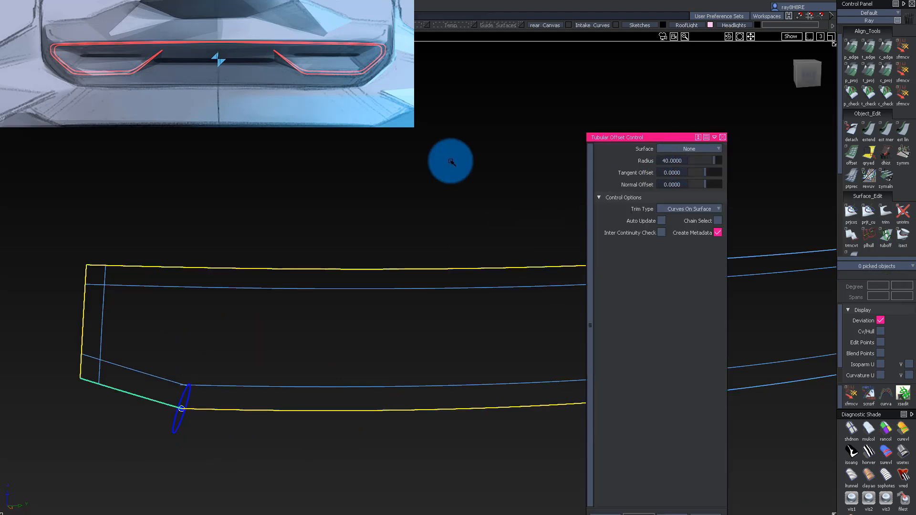
pyautogui.keyDown('ctrl'); pyautogui.keyDown('shift'); pyautogui.moveTo(476, 217); pyautogui.dragTo(477, 214); pyautogui.keyUp('shift'); pyautogui.keyUp('ctrl')
# Create a second set of Tubular Offset curves from the panel's lower and angled corner edges with a 70 mm radius.
pyautogui.keyDown('alt'); pyautogui.keyDown('shift'); pyautogui.moveTo(501, 253); pyautogui.dragTo(420, 296); pyautogui.keyUp('shift'); pyautogui.keyUp('alt')
pyautogui.keyDown('alt'); pyautogui.keyDown('shift'); pyautogui.moveTo(180, 383); pyautogui.dragTo(171, 338, button='middle'); pyautogui.keyUp('shift'); pyautogui.keyUp('alt')
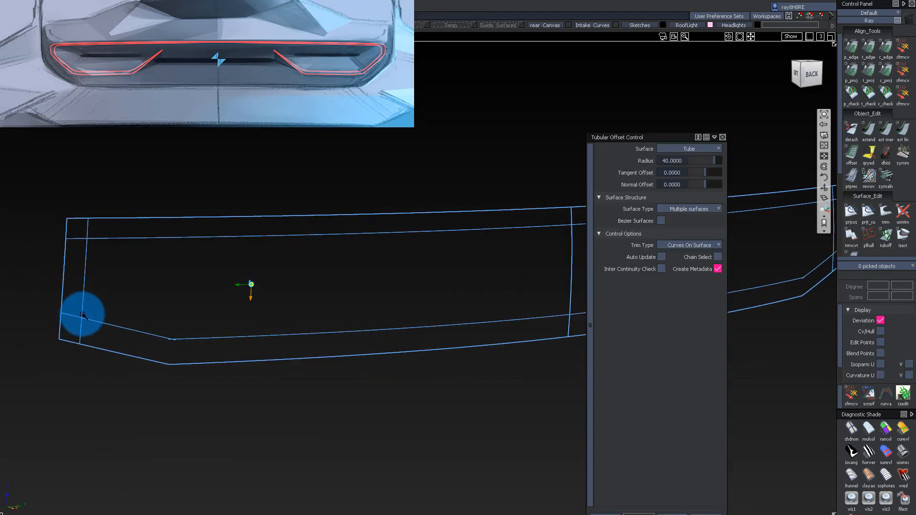
pyautogui.keyDown('alt'); pyautogui.keyDown('shift'); pyautogui.click(81, 313); pyautogui.keyUp('shift'); pyautogui.keyUp('alt')
pyautogui.keyDown('alt'); pyautogui.keyDown('shift'); pyautogui.moveTo(80, 313); pyautogui.dragTo(106, 319, button='right'); pyautogui.keyUp('shift'); pyautogui.keyUp('alt')
pyautogui.keyDown('alt'); pyautogui.keyDown('shift'); pyautogui.moveTo(106, 319); pyautogui.dragTo(309, 369); pyautogui.keyUp('shift'); pyautogui.keyUp('alt')
pyautogui.click(722, 137)
pyautogui.click(886, 235)
pyautogui.keyDown('ctrl'); pyautogui.keyDown('shift'); pyautogui.moveTo(403, 167); pyautogui.dragTo(374, 299); pyautogui.keyUp('shift'); pyautogui.keyUp('ctrl')
pyautogui.click(722, 137)
pyautogui.click(886, 235)
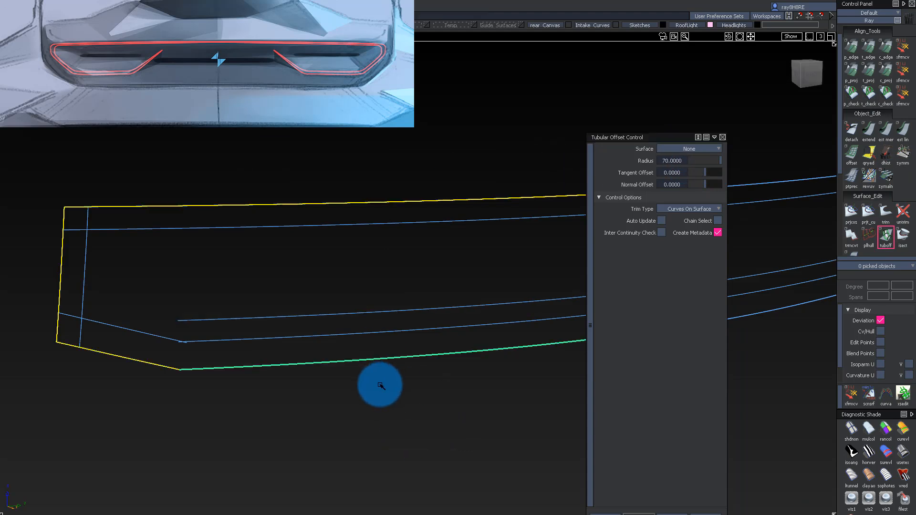
pyautogui.keyDown('alt'); pyautogui.keyDown('shift'); pyautogui.moveTo(105, 388); pyautogui.dragTo(116, 344); pyautogui.keyUp('shift'); pyautogui.keyUp('alt')
pyautogui.click(886, 235)
# Detach and remove the excess ends of the outer side curve and inner angled curve at the panel's lower outer corner.
pyautogui.keyDown('alt'); pyautogui.keyDown('shift'); pyautogui.moveTo(233, 305); pyautogui.dragTo(303, 305, button='right'); pyautogui.keyUp('shift'); pyautogui.keyUp('alt')
pyautogui.keyDown('alt'); pyautogui.keyDown('shift'); pyautogui.moveTo(155, 308); pyautogui.dragTo(304, 301, button='middle'); pyautogui.keyUp('shift'); pyautogui.keyUp('alt')
pyautogui.keyDown('alt'); pyautogui.keyDown('shift'); pyautogui.moveTo(458, 263); pyautogui.dragTo(357, 262, button='right'); pyautogui.keyUp('shift'); pyautogui.keyUp('alt')
pyautogui.keyDown('alt'); pyautogui.keyDown('shift'); pyautogui.moveTo(242, 209); pyautogui.dragTo(175, 204, button='middle'); pyautogui.keyUp('shift'); pyautogui.keyUp('alt')
pyautogui.keyDown('alt'); pyautogui.keyDown('shift'); pyautogui.moveTo(174, 204); pyautogui.dragTo(178, 220); pyautogui.keyUp('shift'); pyautogui.keyUp('alt')
pyautogui.keyDown('ctrl'); pyautogui.keyDown('shift'); pyautogui.moveTo(239, 391); pyautogui.dragTo(239, 459); pyautogui.keyUp('shift'); pyautogui.keyUp('ctrl')
pyautogui.keyDown('alt'); pyautogui.keyDown('shift'); pyautogui.moveTo(153, 276); pyautogui.dragTo(253, 286, button='right'); pyautogui.keyUp('shift'); pyautogui.keyUp('alt')
pyautogui.keyDown('alt'); pyautogui.keyDown('shift'); pyautogui.moveTo(191, 296); pyautogui.dragTo(178, 350); pyautogui.keyUp('shift'); pyautogui.keyUp('alt')
pyautogui.keyDown('alt'); pyautogui.keyDown('shift'); pyautogui.moveTo(178, 350); pyautogui.dragTo(150, 343, button='right'); pyautogui.keyUp('shift'); pyautogui.keyUp('alt')
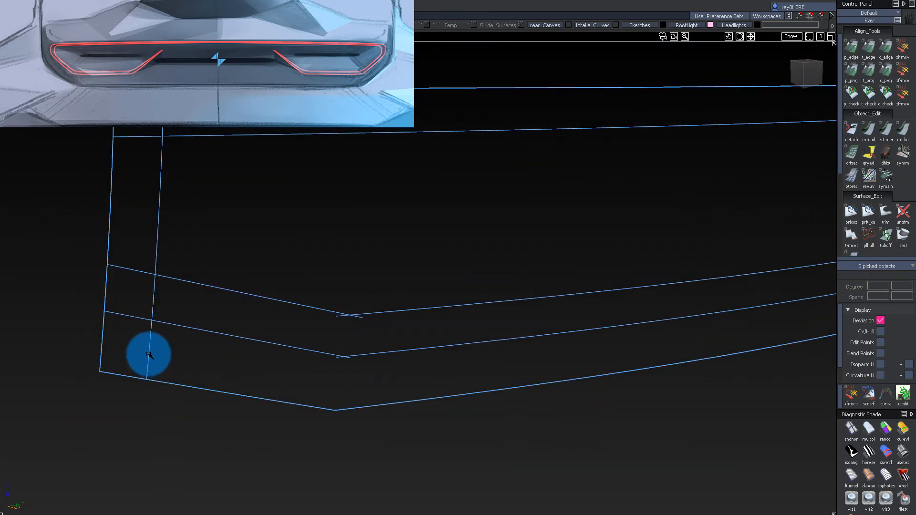
pyautogui.keyDown('alt'); pyautogui.keyDown('shift'); pyautogui.moveTo(140, 274); pyautogui.dragTo(131, 272); pyautogui.keyUp('shift'); pyautogui.keyUp('alt')
pyautogui.click(142, 272)
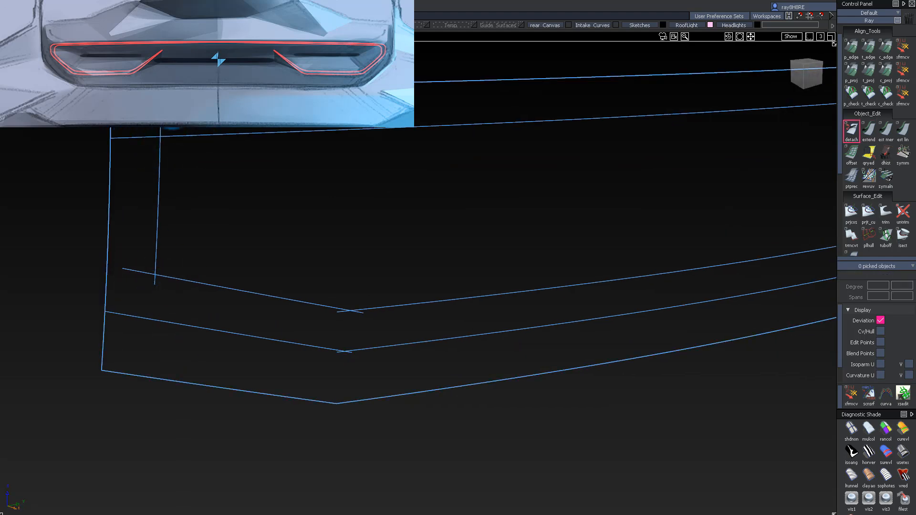
pyautogui.keyDown('ctrl'); pyautogui.keyDown('shift'); pyautogui.moveTo(123, 154); pyautogui.dragTo(130, 184); pyautogui.keyUp('shift'); pyautogui.keyUp('ctrl')
# Trim the overhanging ends of the upper and side curves at the panel's upper outer corner.
pyautogui.keyDown('alt'); pyautogui.keyDown('shift'); pyautogui.moveTo(131, 184); pyautogui.dragTo(147, 193, button='right'); pyautogui.keyUp('shift'); pyautogui.keyUp('alt')
pyautogui.moveTo(363, 275)
pyautogui.keyDown('alt'); pyautogui.keyDown('shift'); pyautogui.mouseDown()
pyautogui.moveTo(481, 296)
pyautogui.moveTo(491, 381)
pyautogui.moveTo(477, 315)
pyautogui.mouseUp(); pyautogui.keyUp('shift'); pyautogui.keyUp('alt')
pyautogui.keyDown('alt'); pyautogui.keyDown('shift'); pyautogui.click(485, 313); pyautogui.keyUp('shift'); pyautogui.keyUp('alt')
pyautogui.keyDown('ctrl'); pyautogui.keyDown('shift'); pyautogui.moveTo(249, 167); pyautogui.dragTo(221, 279); pyautogui.keyUp('shift'); pyautogui.keyUp('ctrl')
pyautogui.click(402, 305)
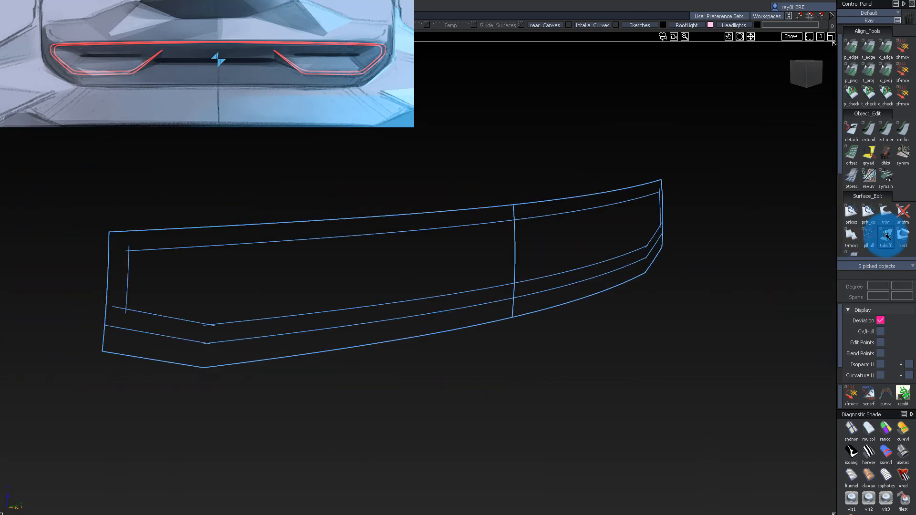
# Create a Tubular Offset curve from the panel's lower edge with a 150 mm radius and compare it with the surrounding model.
pyautogui.click(880, 239)
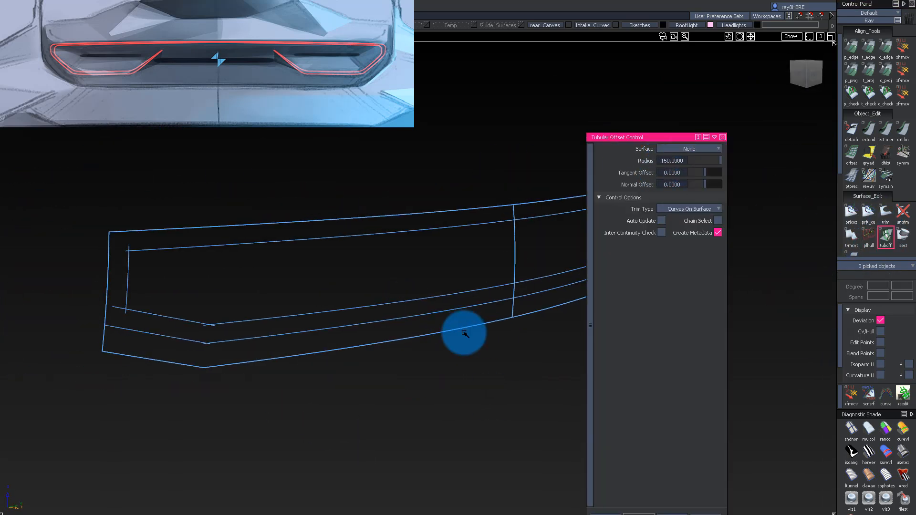
pyautogui.keyDown('alt'); pyautogui.keyDown('shift'); pyautogui.moveTo(485, 356); pyautogui.dragTo(345, 123); pyautogui.keyUp('shift'); pyautogui.keyUp('alt')
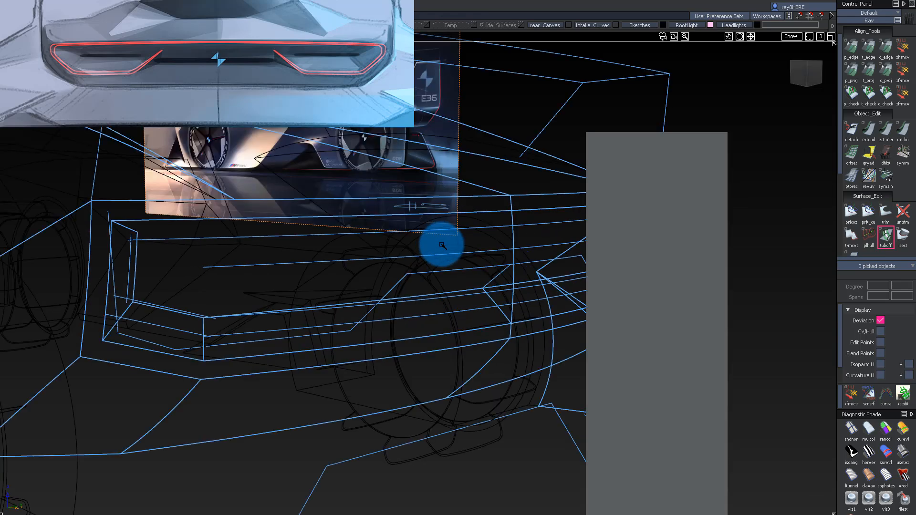
pyautogui.keyDown('alt'); pyautogui.keyDown('shift'); pyautogui.moveTo(440, 243); pyautogui.dragTo(495, 266); pyautogui.keyUp('shift'); pyautogui.keyUp('alt')
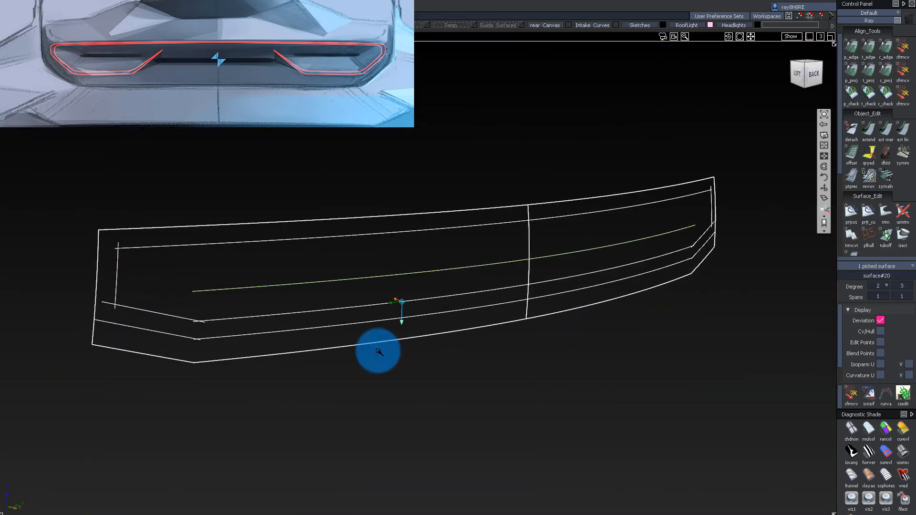
# Detach the middle offset curve partway along the panel and delete its outer section.
pyautogui.click(315, 293)
pyautogui.click(393, 275)
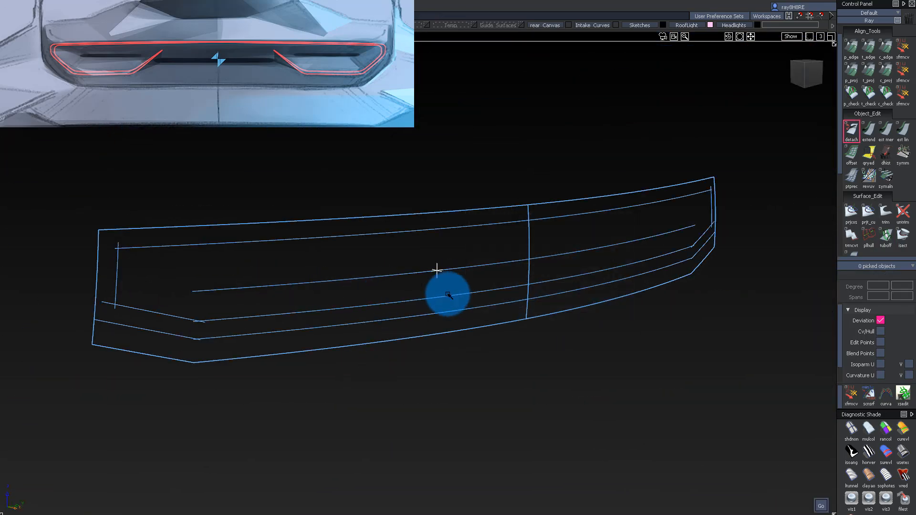
pyautogui.press('Delete')
# Draw a diagonal line in the back view and project it onto the panel, linking the middle curve to the lower curves.
pyautogui.keyDown('alt'); pyautogui.keyDown('shift'); pyautogui.moveTo(506, 239); pyautogui.dragTo(379, 270); pyautogui.keyUp('shift'); pyautogui.keyUp('alt')
pyautogui.keyDown('alt'); pyautogui.keyDown('shift'); pyautogui.moveTo(336, 293); pyautogui.dragTo(432, 341); pyautogui.keyUp('shift'); pyautogui.keyUp('alt')
pyautogui.hotkey('alt', 'h')
pyautogui.hotkey('alt', 'h')
pyautogui.keyDown('alt'); pyautogui.keyDown('shift'); pyautogui.click(807, 76); pyautogui.keyUp('shift'); pyautogui.keyUp('alt')
pyautogui.keyDown('alt'); pyautogui.keyDown('shift'); pyautogui.moveTo(382, 260); pyautogui.dragTo(410, 257, button='right'); pyautogui.keyUp('shift'); pyautogui.keyUp('alt')
pyautogui.press('e')
pyautogui.moveTo(389, 283); pyautogui.dragTo(434, 259)
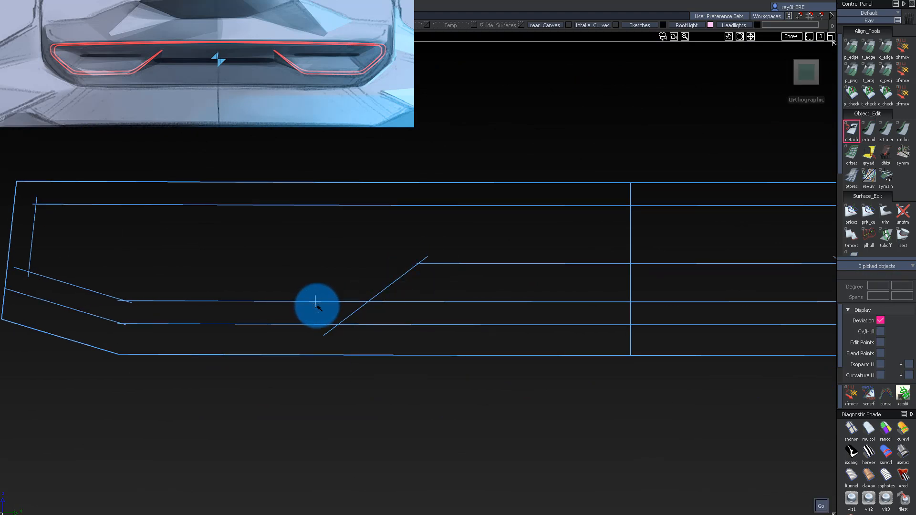
# Detach and delete the central sections of both lower curves, and extend the middle curve past the diagonal.
pyautogui.moveTo(445, 313); pyautogui.dragTo(396, 325)
pyautogui.moveTo(476, 341); pyautogui.dragTo(442, 315)
pyautogui.press('Delete')
pyautogui.press('Return')
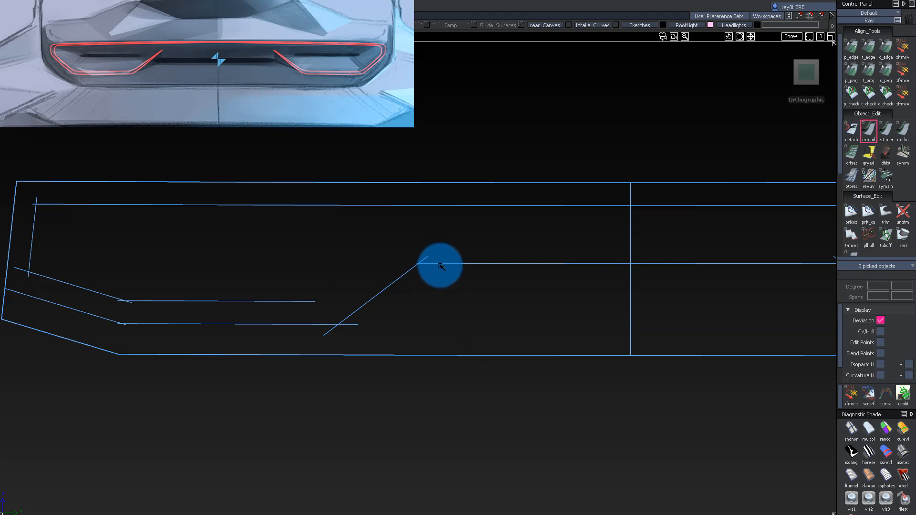
pyautogui.moveTo(441, 265); pyautogui.dragTo(427, 302)
# Create Tubular Offset curves on the panel from the projected diagonal curve.
pyautogui.click(395, 282)
pyautogui.keyDown('ctrl'); pyautogui.keyDown('shift'); pyautogui.moveTo(395, 276); pyautogui.dragTo(406, 286); pyautogui.keyUp('shift'); pyautogui.keyUp('ctrl')
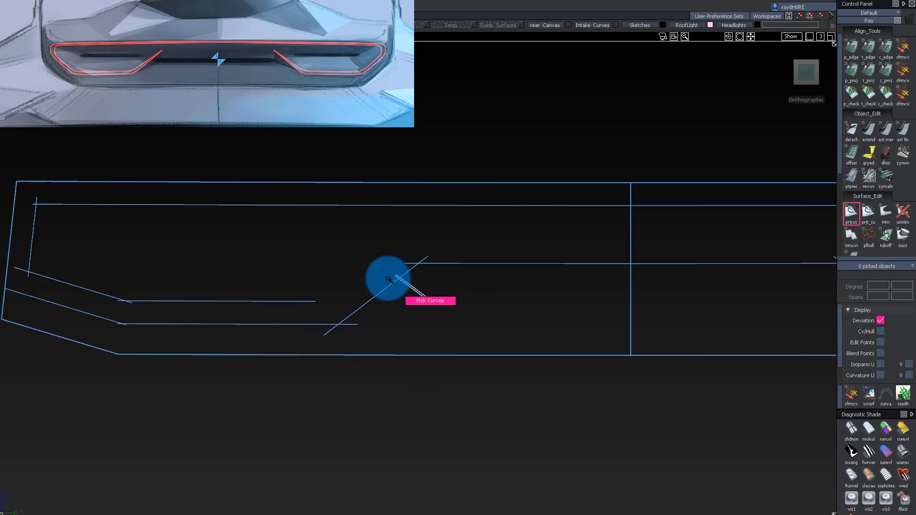
pyautogui.click(884, 248)
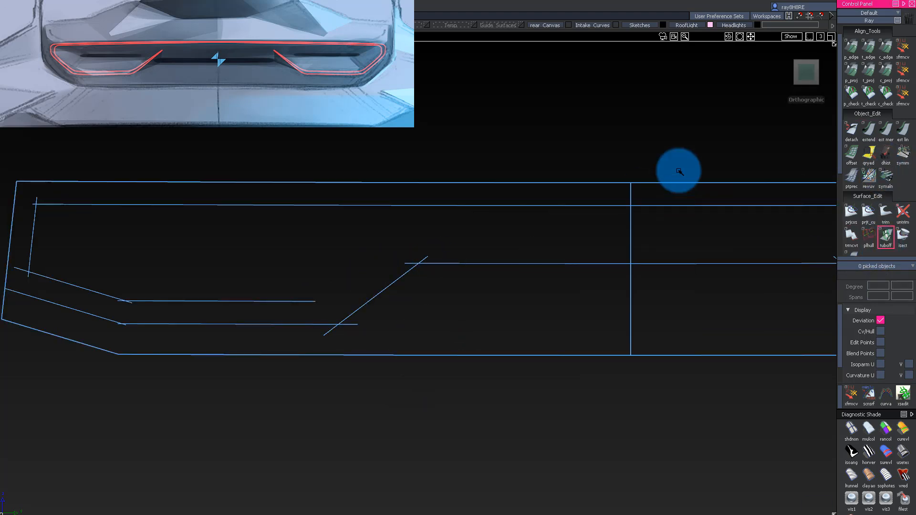
pyautogui.doubleClick(878, 238)
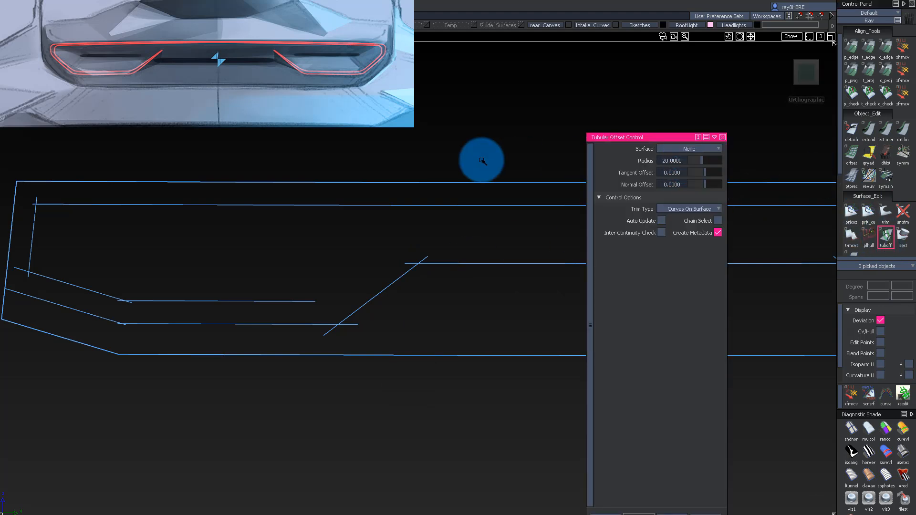
pyautogui.click(362, 290)
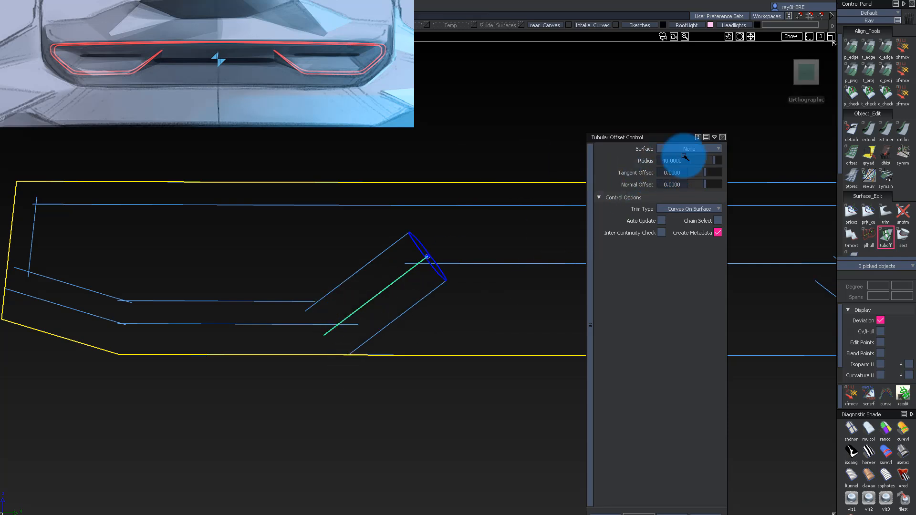
# Add an offset curve above the middle curve, deleting surplus copies, and extend the inner lower curve past the diagonal.
pyautogui.click(490, 264)
pyautogui.keyDown('ctrl'); pyautogui.keyDown('shift'); pyautogui.moveTo(492, 270); pyautogui.dragTo(432, 293); pyautogui.keyUp('shift'); pyautogui.keyUp('ctrl')
pyautogui.press('Delete')
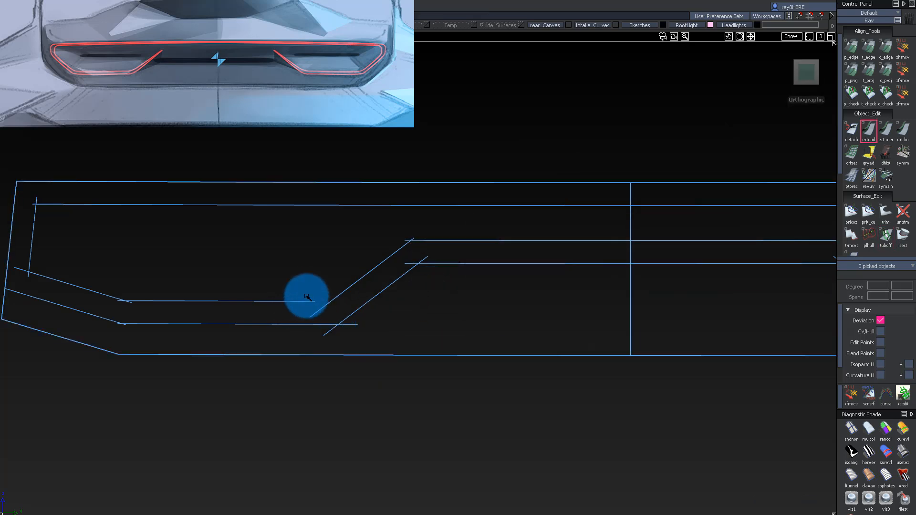
pyautogui.moveTo(305, 302); pyautogui.dragTo(336, 326)
# Save the model as a new numbered version in the project folder.
pyautogui.click(19, 16)
pyautogui.click(40, 63)
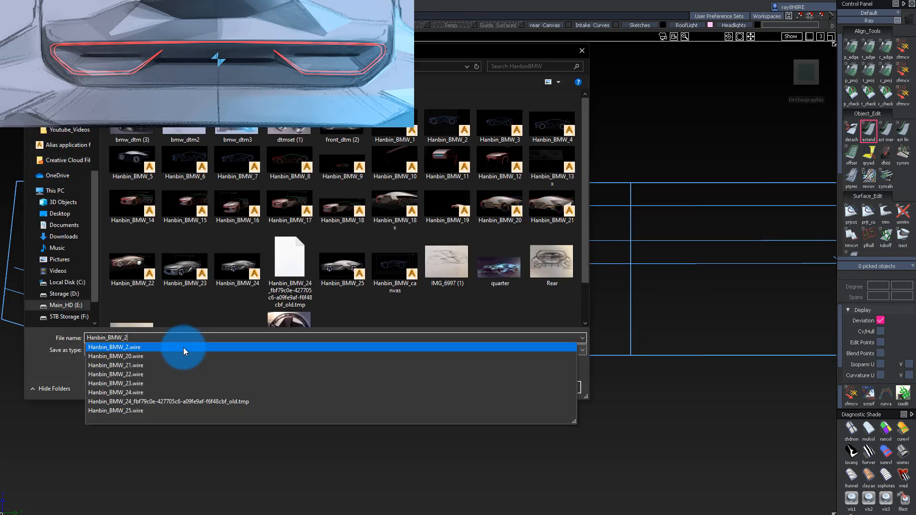
pyautogui.press('Return')
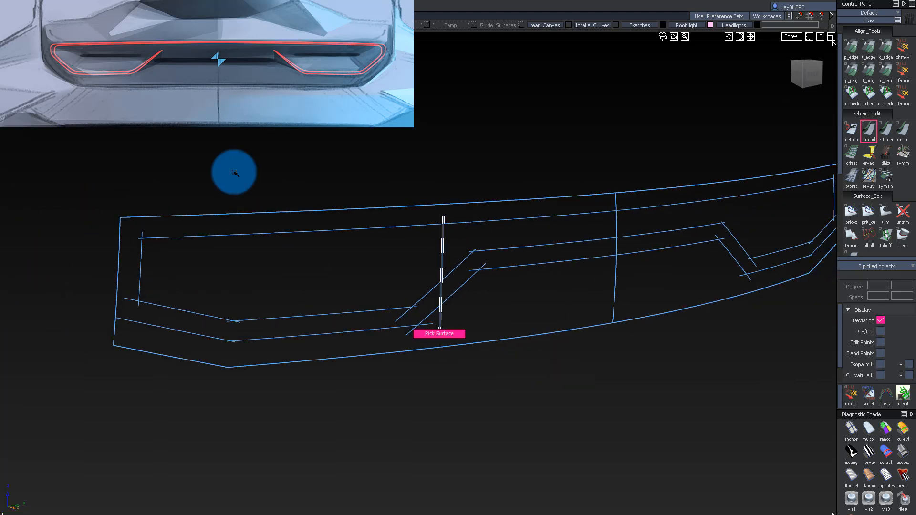
# Shorten the upper curve's outer end and create a Tubular Offset from the panel's outer side edge with a 20 mm radius.
pyautogui.click(480, 328)
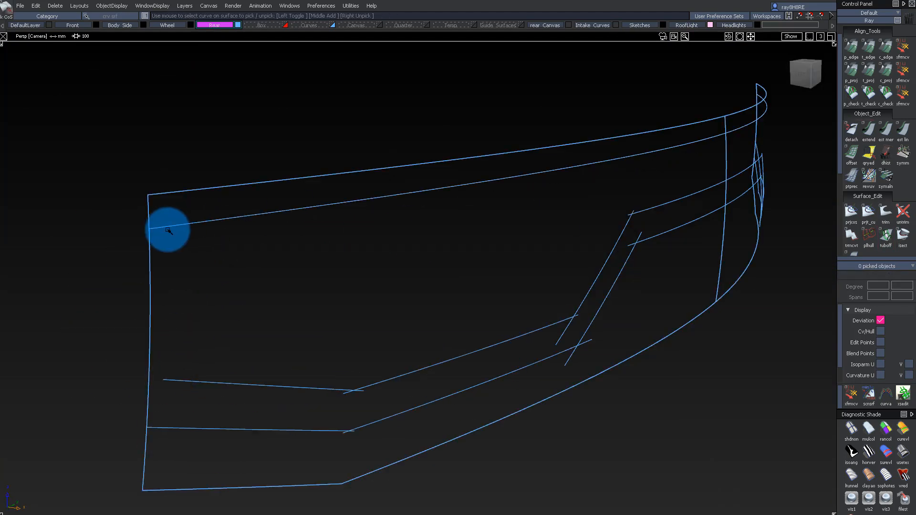
pyautogui.click(208, 232)
pyautogui.keyDown('ctrl'); pyautogui.keyDown('shift'); pyautogui.moveTo(231, 270); pyautogui.dragTo(294, 235); pyautogui.keyUp('shift'); pyautogui.keyUp('ctrl')
pyautogui.click(239, 235)
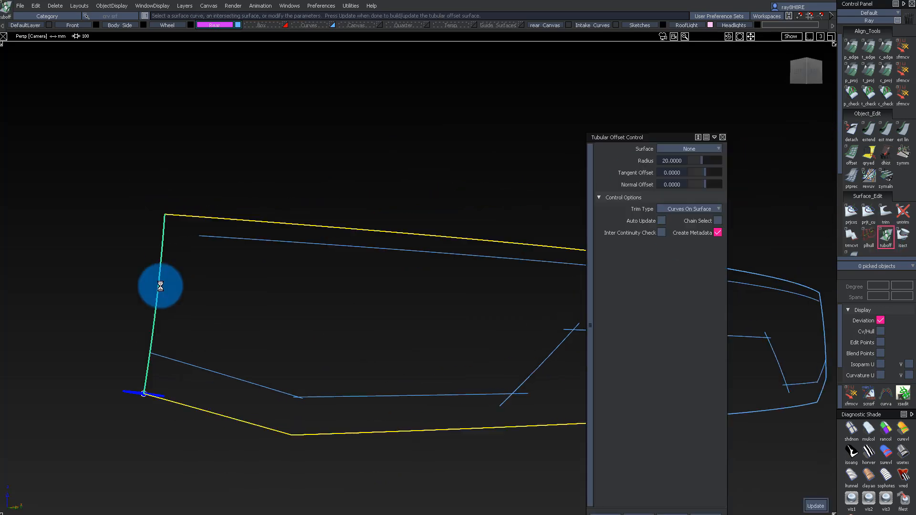
pyautogui.click(88, 315)
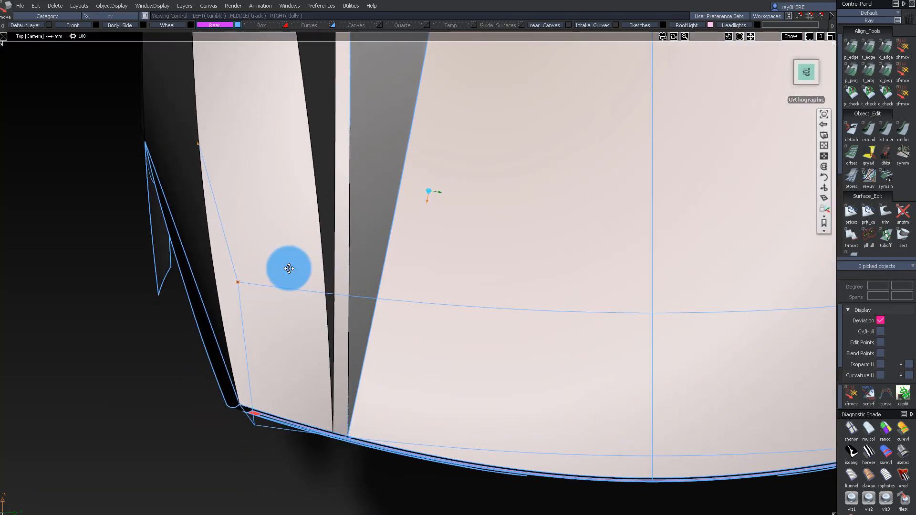
# Set the spoiler's side edge curve to degree 2 and bow it slightly by moving its middle control point.
pyautogui.keyDown('alt'); pyautogui.keyDown('shift'); pyautogui.moveTo(289, 268); pyautogui.dragTo(316, 212, button='middle'); pyautogui.keyUp('shift'); pyautogui.keyUp('alt')
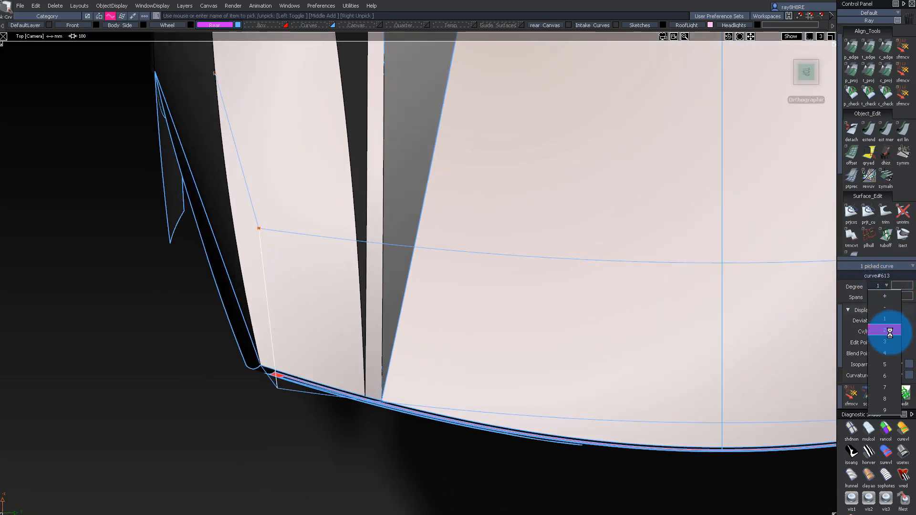
pyautogui.moveTo(243, 298); pyautogui.dragTo(298, 317)
pyautogui.keyDown('ctrl'); pyautogui.keyDown('shift'); pyautogui.moveTo(305, 301); pyautogui.dragTo(330, 301, button='right'); pyautogui.keyUp('shift'); pyautogui.keyUp('ctrl')
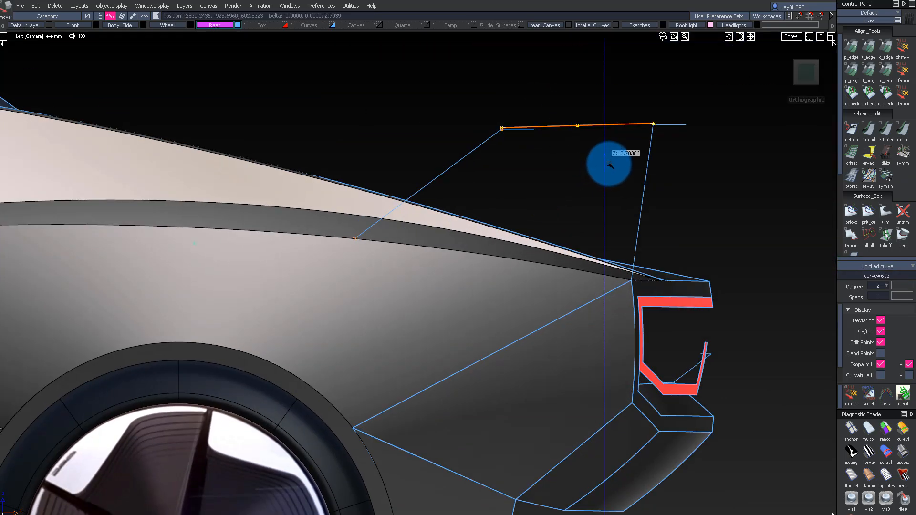
pyautogui.hotkey('ctrl', 'z')
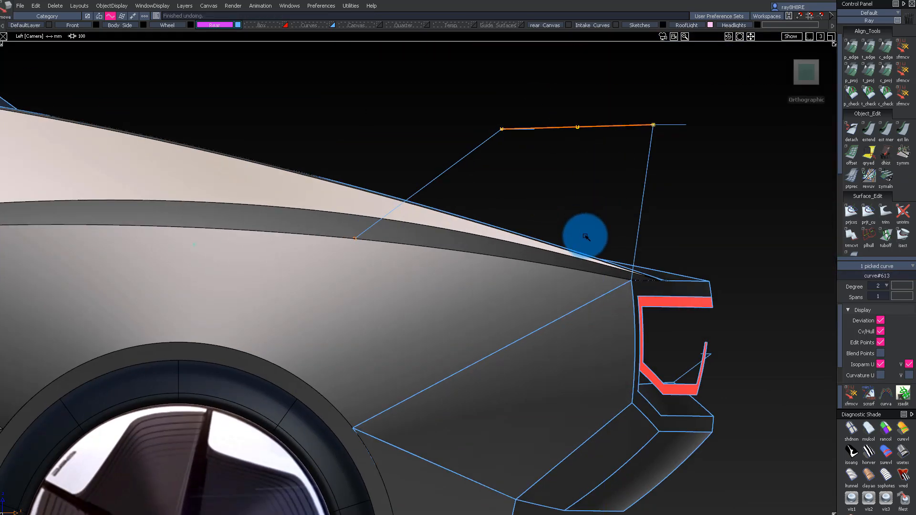
pyautogui.keyDown('alt'); pyautogui.keyDown('shift'); pyautogui.moveTo(556, 160); pyautogui.dragTo(605, 145, button='right'); pyautogui.keyUp('shift'); pyautogui.keyUp('alt')
pyautogui.keyDown('alt'); pyautogui.keyDown('shift'); pyautogui.moveTo(682, 144); pyautogui.dragTo(606, 223, button='middle'); pyautogui.keyUp('shift'); pyautogui.keyUp('alt')
pyautogui.keyDown('ctrl'); pyautogui.keyDown('shift'); pyautogui.moveTo(606, 222); pyautogui.dragTo(619, 250); pyautogui.keyUp('shift'); pyautogui.keyUp('ctrl')
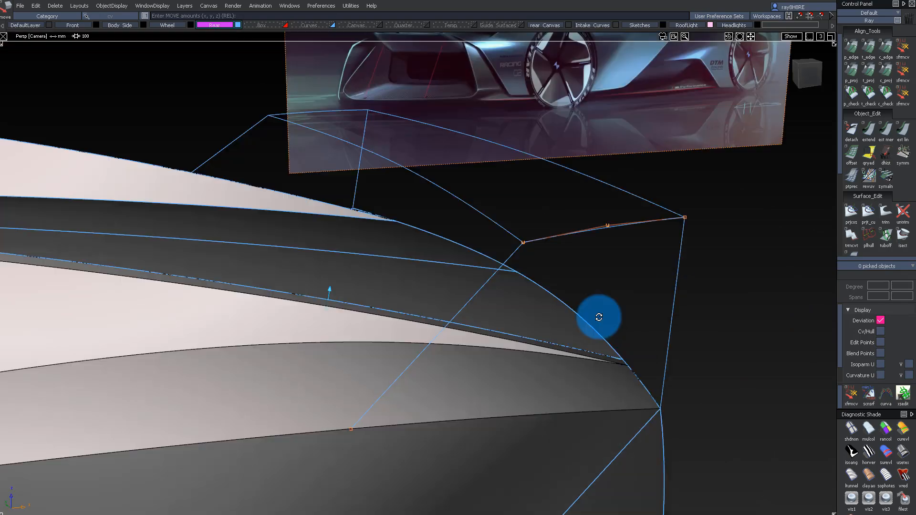
# Build the spoiler's side fin as a Square surface with the liquid_m shader, and isolate it with the spoiler's spanning curves.
pyautogui.keyDown('ctrl'); pyautogui.keyDown('shift'); pyautogui.moveTo(521, 375); pyautogui.dragTo(537, 297); pyautogui.keyUp('shift'); pyautogui.keyUp('ctrl')
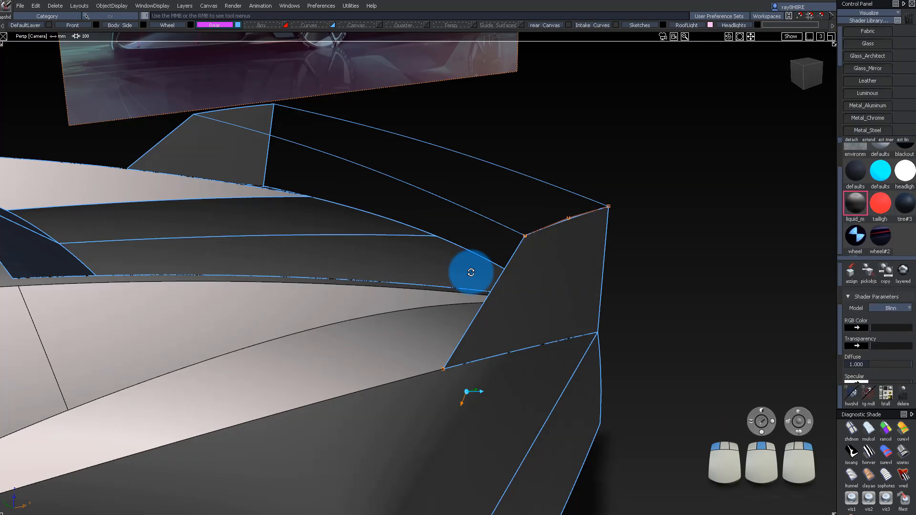
pyautogui.keyDown('alt'); pyautogui.keyDown('shift'); pyautogui.moveTo(470, 268); pyautogui.dragTo(256, 311); pyautogui.keyUp('shift'); pyautogui.keyUp('alt')
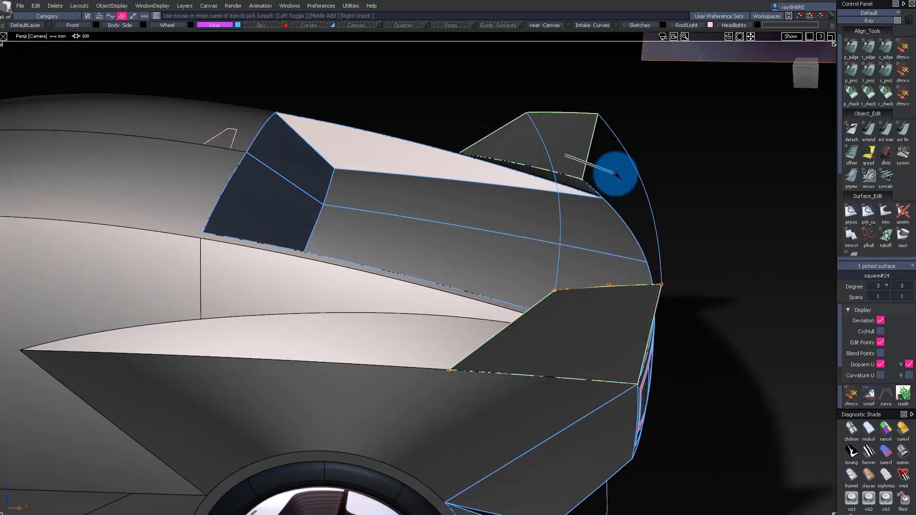
pyautogui.keyDown('ctrl'); pyautogui.keyDown('shift'); pyautogui.moveTo(586, 253); pyautogui.dragTo(593, 283); pyautogui.keyUp('shift'); pyautogui.keyUp('ctrl')
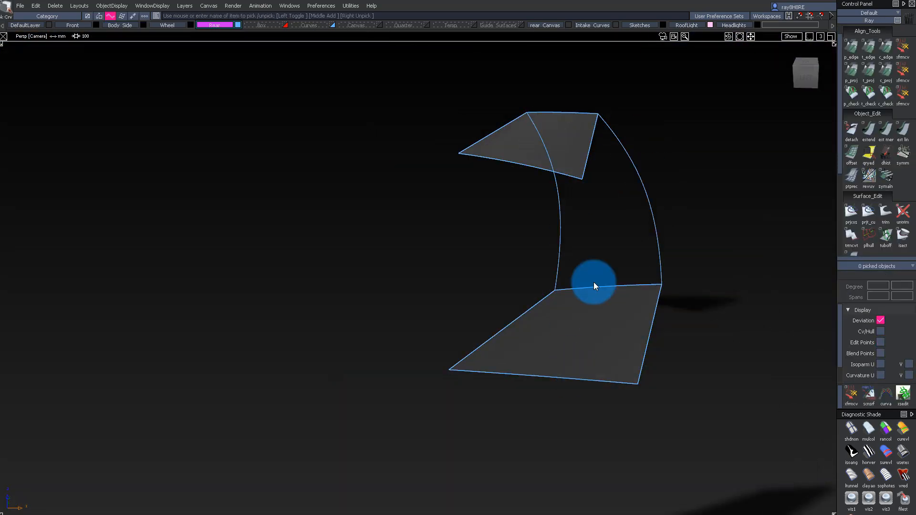
# Draw a degree 2 cross curve between the spoiler's long curves at the centreline and bow it by moving its middle control point.
pyautogui.moveTo(581, 249); pyautogui.dragTo(585, 251)
pyautogui.moveTo(598, 269); pyautogui.dragTo(620, 303)
pyautogui.moveTo(667, 243); pyautogui.dragTo(638, 213)
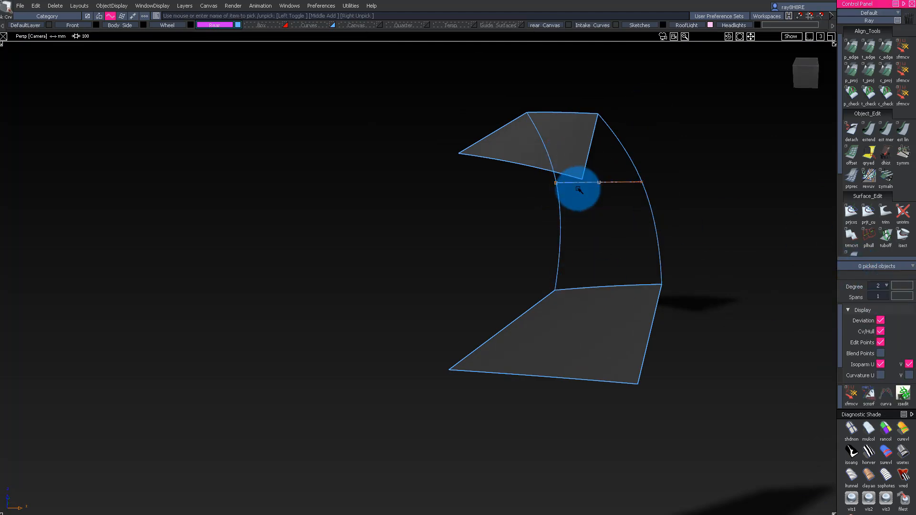
pyautogui.keyDown('ctrl'); pyautogui.keyDown('shift'); pyautogui.moveTo(574, 189); pyautogui.dragTo(574, 189); pyautogui.keyUp('shift'); pyautogui.keyUp('ctrl')
pyautogui.click(808, 78)
pyautogui.keyDown('ctrl'); pyautogui.keyDown('shift'); pyautogui.moveTo(710, 260); pyautogui.dragTo(706, 239, button='middle'); pyautogui.keyUp('shift'); pyautogui.keyUp('ctrl')
pyautogui.keyDown('alt'); pyautogui.keyDown('shift'); pyautogui.moveTo(709, 237); pyautogui.dragTo(576, 188); pyautogui.keyUp('shift'); pyautogui.keyUp('alt')
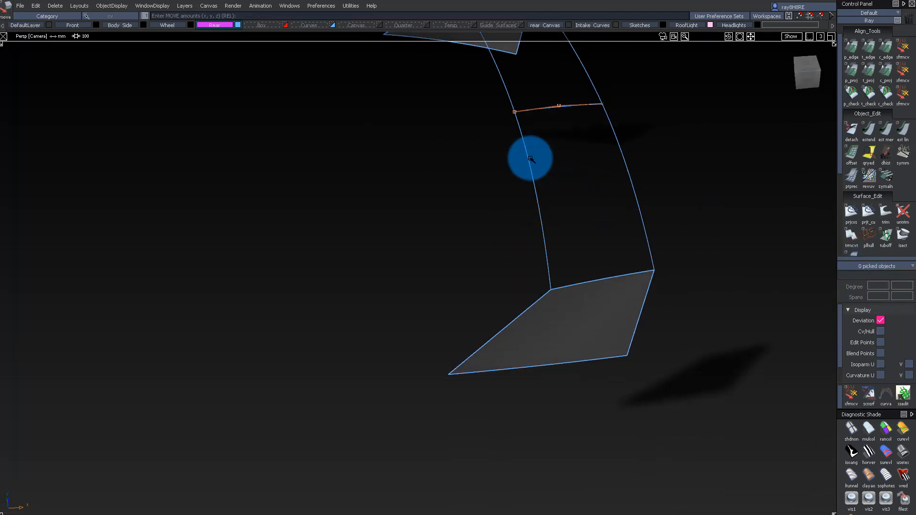
# Span the spoiler's top with a Square surface between the long, centre and fin edges, adjust its boundary continuity, and redisplay the car.
pyautogui.click(654, 191)
pyautogui.keyDown('alt'); pyautogui.keyDown('shift'); pyautogui.moveTo(593, 256); pyautogui.dragTo(579, 209); pyautogui.keyUp('shift'); pyautogui.keyUp('alt')
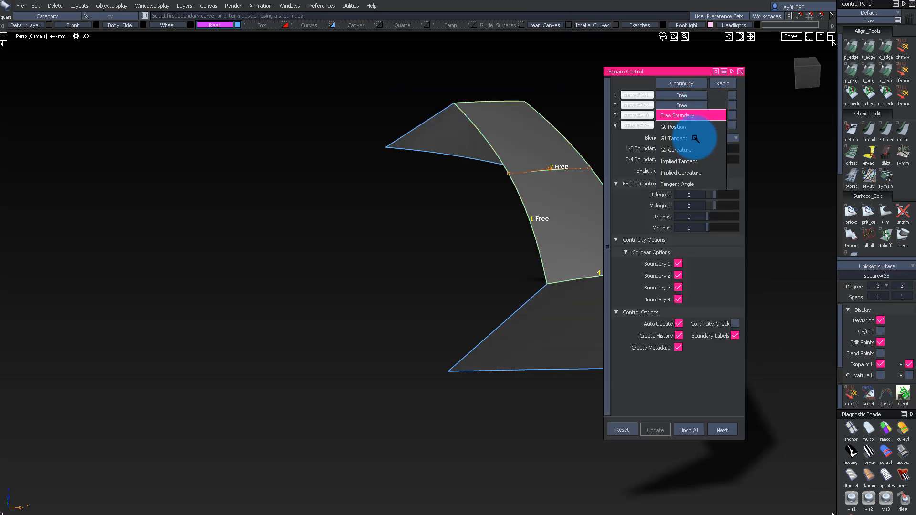
pyautogui.keyDown('alt'); pyautogui.keyDown('shift'); pyautogui.moveTo(573, 153); pyautogui.dragTo(438, 130); pyautogui.keyUp('shift'); pyautogui.keyUp('alt')
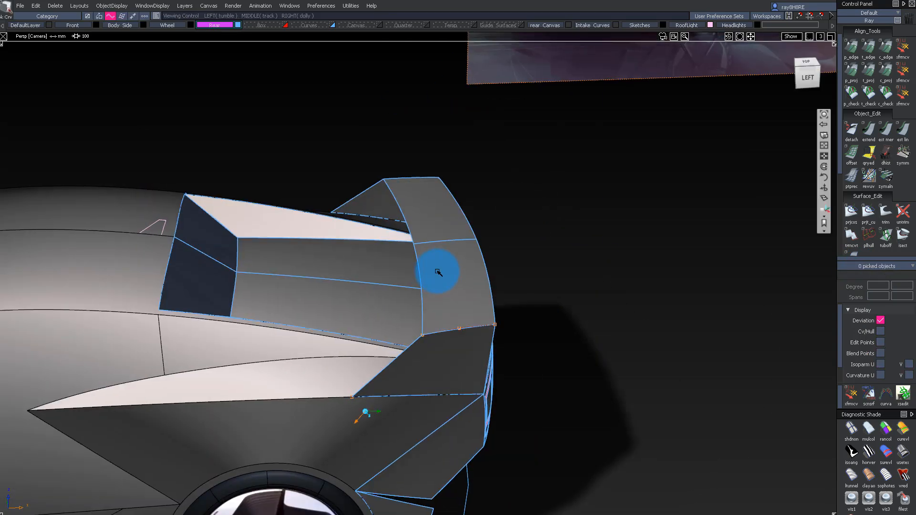
# Copy the spoiler's rear edge curve slightly lower and skin a thin lip surface between the two curves.
pyautogui.keyDown('alt'); pyautogui.keyDown('shift'); pyautogui.moveTo(437, 272); pyautogui.dragTo(445, 300); pyautogui.keyUp('shift'); pyautogui.keyUp('alt')
pyautogui.click(445, 300)
pyautogui.hotkey('ctrl', 'v')
pyautogui.keyDown('ctrl'); pyautogui.keyDown('shift'); pyautogui.moveTo(444, 300); pyautogui.dragTo(450, 288, button='middle'); pyautogui.keyUp('shift'); pyautogui.keyUp('ctrl')
pyautogui.moveTo(450, 287); pyautogui.dragTo(442, 300, button='right')
pyautogui.keyDown('alt'); pyautogui.keyDown('shift'); pyautogui.moveTo(442, 301); pyautogui.dragTo(239, 287); pyautogui.keyUp('shift'); pyautogui.keyUp('alt')
pyautogui.keyDown('alt'); pyautogui.keyDown('shift'); pyautogui.moveTo(239, 286); pyautogui.dragTo(370, 274); pyautogui.keyUp('shift'); pyautogui.keyUp('alt')
pyautogui.keyDown('ctrl'); pyautogui.keyDown('shift'); pyautogui.moveTo(369, 274); pyautogui.dragTo(369, 264, button='right'); pyautogui.keyUp('shift'); pyautogui.keyUp('ctrl')
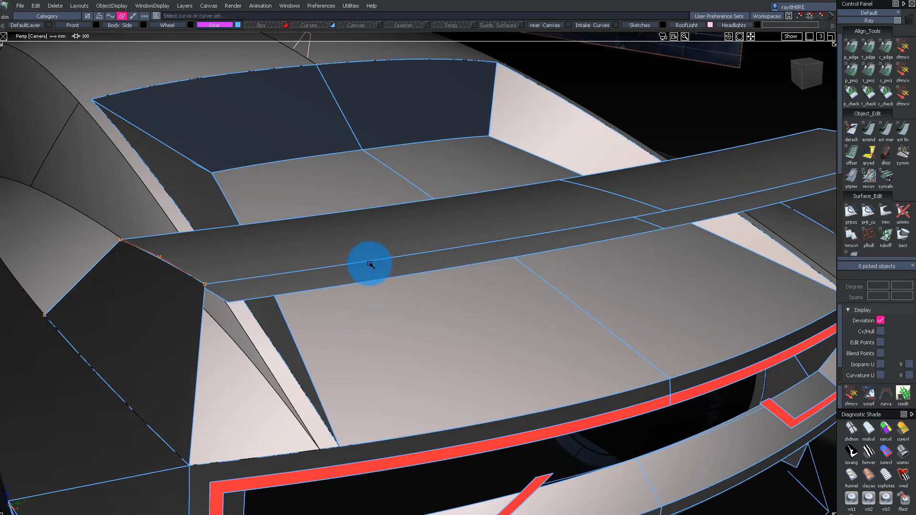
# Isolate the spoiler's rear lip and the side fin around the corner where they meet.
pyautogui.click(390, 281)
pyautogui.keyDown('alt'); pyautogui.keyDown('shift'); pyautogui.moveTo(379, 224); pyautogui.dragTo(401, 272); pyautogui.keyUp('shift'); pyautogui.keyUp('alt')
pyautogui.keyDown('ctrl'); pyautogui.keyDown('shift'); pyautogui.moveTo(400, 272); pyautogui.dragTo(343, 189, button='right'); pyautogui.keyUp('shift'); pyautogui.keyUp('ctrl')
pyautogui.keyDown('alt'); pyautogui.keyDown('shift'); pyautogui.moveTo(343, 189); pyautogui.dragTo(200, 262); pyautogui.keyUp('shift'); pyautogui.keyUp('alt')
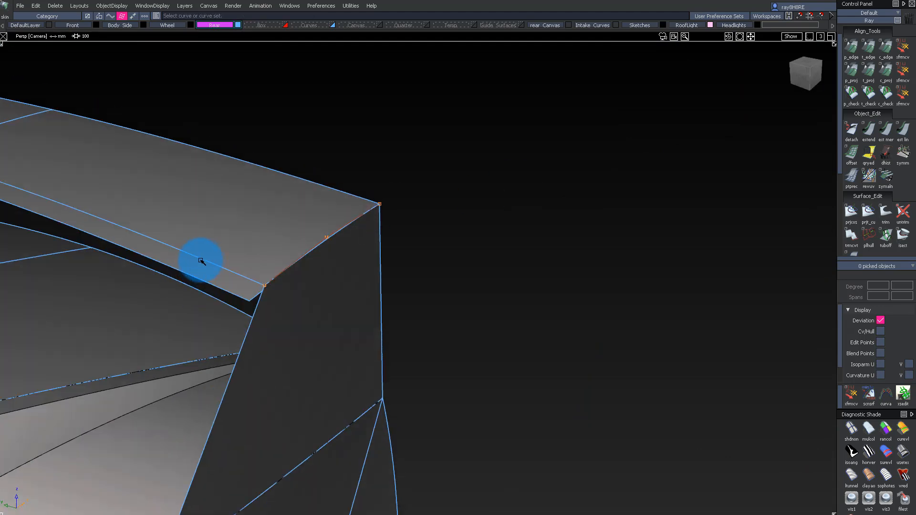
pyautogui.keyDown('ctrl'); pyautogui.keyDown('shift'); pyautogui.moveTo(231, 295); pyautogui.dragTo(309, 284); pyautogui.keyUp('shift'); pyautogui.keyUp('ctrl')
pyautogui.keyDown('alt'); pyautogui.keyDown('shift'); pyautogui.moveTo(309, 283); pyautogui.dragTo(451, 217); pyautogui.keyUp('shift'); pyautogui.keyUp('alt')
pyautogui.keyDown('alt'); pyautogui.keyDown('shift'); pyautogui.moveTo(431, 264); pyautogui.dragTo(328, 306); pyautogui.keyUp('shift'); pyautogui.keyUp('alt')
pyautogui.keyDown('ctrl'); pyautogui.keyDown('shift'); pyautogui.moveTo(328, 305); pyautogui.dragTo(315, 387, button='middle'); pyautogui.keyUp('shift'); pyautogui.keyUp('ctrl')
pyautogui.keyDown('ctrl'); pyautogui.keyDown('shift'); pyautogui.moveTo(316, 387); pyautogui.dragTo(310, 307, button='right'); pyautogui.keyUp('shift'); pyautogui.keyUp('ctrl')
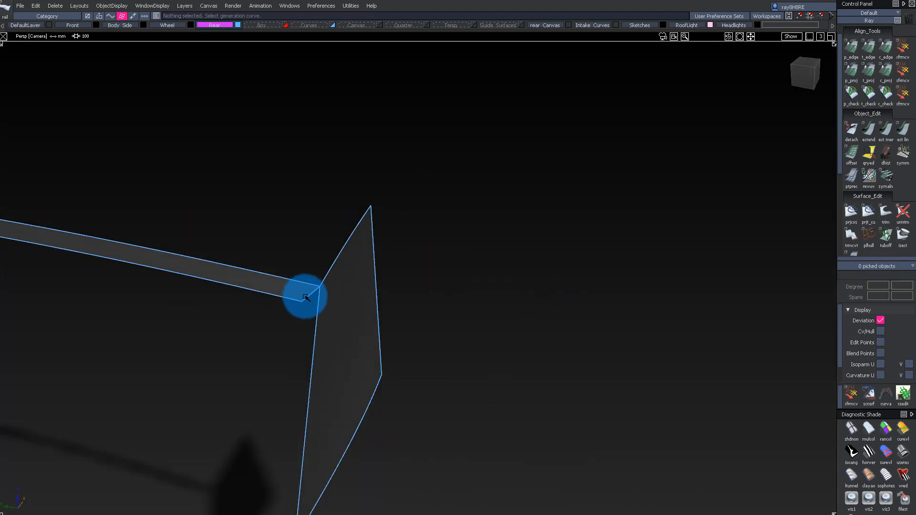
# Rail a narrow strip along the side fin's edge from the lip's mitred end, and delete the unneeded leftover.
pyautogui.keyDown('alt'); pyautogui.keyDown('shift'); pyautogui.moveTo(317, 302); pyautogui.dragTo(227, 297); pyautogui.keyUp('shift'); pyautogui.keyUp('alt')
pyautogui.click(238, 226)
pyautogui.click(221, 217)
pyautogui.keyDown('alt'); pyautogui.keyDown('shift'); pyautogui.moveTo(221, 216); pyautogui.dragTo(313, 293); pyautogui.keyUp('shift'); pyautogui.keyUp('alt')
pyautogui.click(313, 293)
pyautogui.keyDown('alt'); pyautogui.keyDown('shift'); pyautogui.moveTo(362, 224); pyautogui.dragTo(248, 229); pyautogui.keyUp('shift'); pyautogui.keyUp('alt')
pyautogui.keyDown('ctrl'); pyautogui.keyDown('shift'); pyautogui.moveTo(248, 229); pyautogui.dragTo(249, 255); pyautogui.keyUp('shift'); pyautogui.keyUp('ctrl')
pyautogui.press('Delete')
pyautogui.press('Return')
# Duplicate the side fin surface and move the copy inward as the fin's inner wall.
pyautogui.click(228, 300)
pyautogui.hotkey('ctrl', 'c')
pyautogui.hotkey('ctrl', 'v')
pyautogui.keyDown('ctrl'); pyautogui.keyDown('shift'); pyautogui.moveTo(159, 256); pyautogui.dragTo(159, 285, button='middle'); pyautogui.keyUp('shift'); pyautogui.keyUp('ctrl')
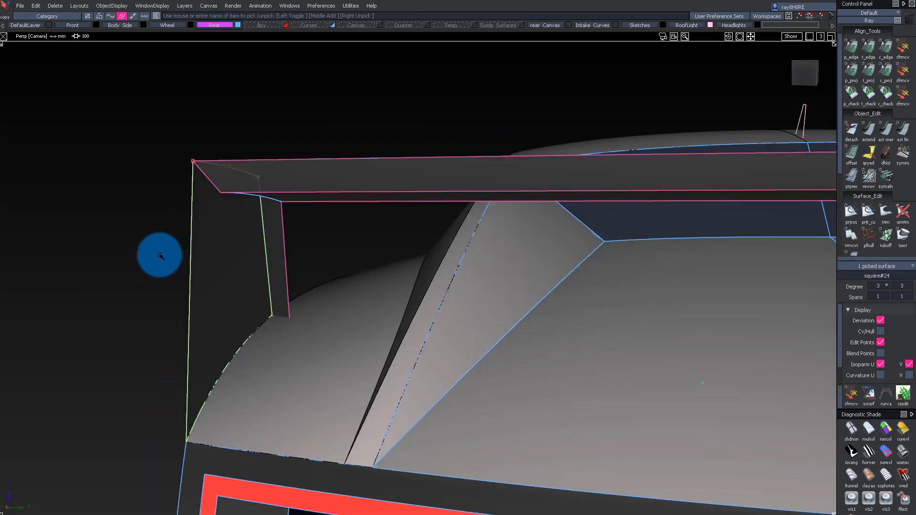
pyautogui.moveTo(161, 233); pyautogui.dragTo(184, 235, button='middle')
# Delete the narrow rail strip at the side fin's front edge.
pyautogui.keyDown('alt'); pyautogui.keyDown('shift'); pyautogui.moveTo(184, 234); pyautogui.dragTo(242, 188); pyautogui.keyUp('shift'); pyautogui.keyUp('alt')
pyautogui.keyDown('ctrl'); pyautogui.keyDown('shift'); pyautogui.moveTo(242, 188); pyautogui.dragTo(243, 171); pyautogui.keyUp('shift'); pyautogui.keyUp('ctrl')
pyautogui.moveTo(324, 231); pyautogui.dragTo(326, 232)
pyautogui.keyDown('alt'); pyautogui.keyDown('shift'); pyautogui.moveTo(325, 231); pyautogui.dragTo(157, 267); pyautogui.keyUp('shift'); pyautogui.keyUp('alt')
pyautogui.keyDown('ctrl'); pyautogui.keyDown('shift'); pyautogui.moveTo(584, 328); pyautogui.dragTo(591, 241); pyautogui.keyUp('shift'); pyautogui.keyUp('ctrl')
pyautogui.moveTo(485, 292)
pyautogui.keyDown('ctrl'); pyautogui.keyDown('shift'); pyautogui.mouseDown()
pyautogui.moveTo(482, 213)
pyautogui.moveTo(557, 205)
pyautogui.moveTo(744, 219)
pyautogui.moveTo(292, 316)
pyautogui.moveTo(266, 329)
pyautogui.moveTo(276, 290)
pyautogui.moveTo(356, 180)
pyautogui.moveTo(321, 94)
pyautogui.moveTo(341, 220)
pyautogui.mouseUp(); pyautogui.keyUp('shift'); pyautogui.keyUp('ctrl')
pyautogui.press('e')
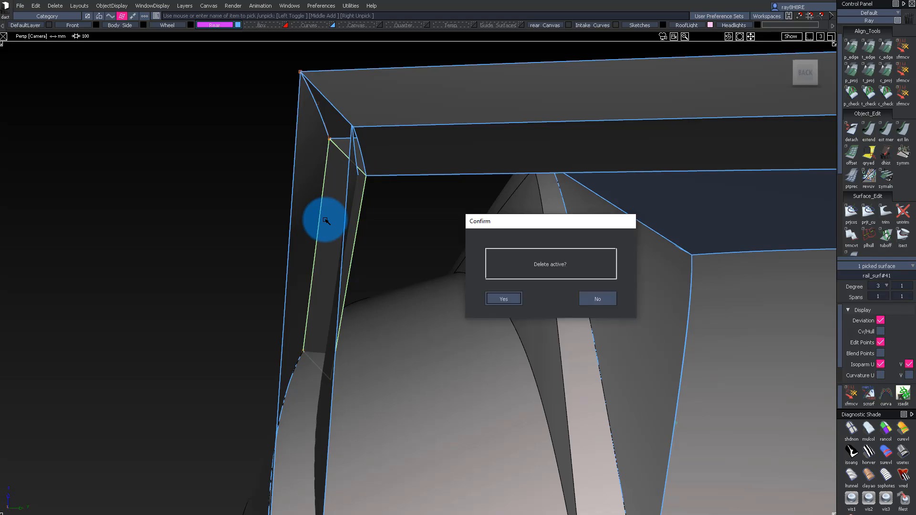
pyautogui.press('Delete')
# Adjust the inner fin wall in the back view and intersect it with the rear fender surface.
pyautogui.keyDown('alt'); pyautogui.keyDown('shift'); pyautogui.moveTo(325, 220); pyautogui.dragTo(300, 219, button='right'); pyautogui.keyUp('shift'); pyautogui.keyUp('alt')
pyautogui.moveTo(300, 219)
pyautogui.keyDown('alt'); pyautogui.keyDown('shift'); pyautogui.mouseDown()
pyautogui.moveTo(450, 221)
pyautogui.moveTo(407, 200)
pyautogui.moveTo(234, 286)
pyautogui.moveTo(206, 281)
pyautogui.mouseUp(); pyautogui.keyUp('shift'); pyautogui.keyUp('alt')
pyautogui.click(813, 78)
pyautogui.press('5')
pyautogui.press('e')
pyautogui.moveTo(354, 200)
pyautogui.mouseDown()
pyautogui.moveTo(326, 191)
pyautogui.moveTo(312, 150)
pyautogui.mouseUp()
pyautogui.keyDown('alt'); pyautogui.keyDown('shift'); pyautogui.moveTo(312, 150); pyautogui.dragTo(233, 157, button='right'); pyautogui.keyUp('shift'); pyautogui.keyUp('alt')
pyautogui.keyDown('alt'); pyautogui.keyDown('shift'); pyautogui.moveTo(233, 158); pyautogui.dragTo(425, 286); pyautogui.keyUp('shift'); pyautogui.keyUp('alt')
pyautogui.keyDown('ctrl'); pyautogui.keyDown('shift'); pyautogui.moveTo(425, 290); pyautogui.dragTo(433, 221, button='right'); pyautogui.keyUp('shift'); pyautogui.keyUp('ctrl')
pyautogui.moveTo(434, 221)
pyautogui.keyDown('alt'); pyautogui.keyDown('shift'); pyautogui.mouseDown()
pyautogui.moveTo(539, 248)
pyautogui.moveTo(536, 207)
pyautogui.moveTo(433, 133)
pyautogui.moveTo(480, 137)
pyautogui.moveTo(352, 184)
pyautogui.moveTo(483, 257)
pyautogui.moveTo(192, 212)
pyautogui.moveTo(190, 235)
pyautogui.moveTo(605, 274)
pyautogui.moveTo(448, 268)
pyautogui.moveTo(548, 281)
pyautogui.mouseUp(); pyautogui.keyUp('shift'); pyautogui.keyUp('alt')
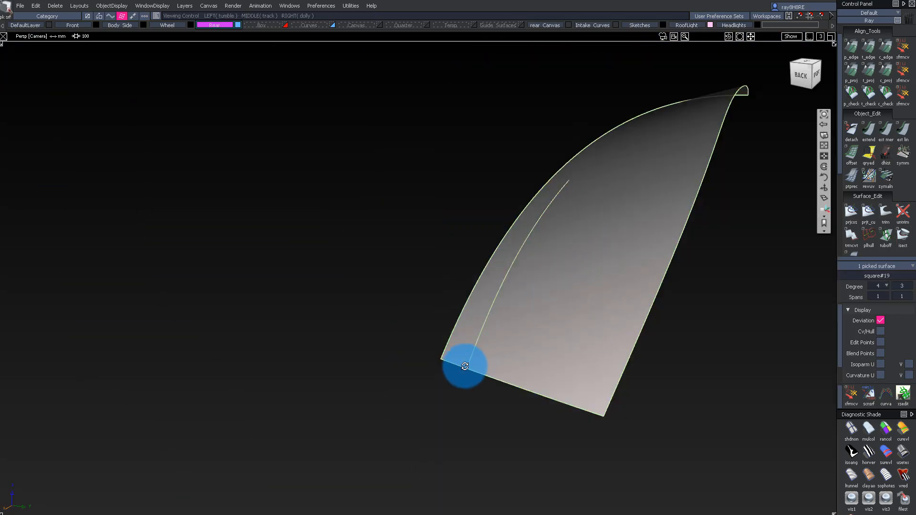
# Trim the inner fin wall where it meets the rear fender, and redisplay the surrounding rear end.
pyautogui.keyDown('alt'); pyautogui.keyDown('shift'); pyautogui.moveTo(464, 364); pyautogui.dragTo(454, 442, button='right'); pyautogui.keyUp('shift'); pyautogui.keyUp('alt')
pyautogui.keyDown('alt'); pyautogui.keyDown('shift'); pyautogui.moveTo(453, 441); pyautogui.dragTo(465, 384); pyautogui.keyUp('shift'); pyautogui.keyUp('alt')
pyautogui.click(478, 389)
pyautogui.press('Return')
pyautogui.keyDown('alt'); pyautogui.keyDown('shift'); pyautogui.moveTo(604, 354); pyautogui.dragTo(535, 365, button='right'); pyautogui.keyUp('shift'); pyautogui.keyUp('alt')
pyautogui.keyDown('alt'); pyautogui.keyDown('shift'); pyautogui.moveTo(535, 365); pyautogui.dragTo(529, 248); pyautogui.keyUp('shift'); pyautogui.keyUp('alt')
pyautogui.keyDown('ctrl'); pyautogui.keyDown('shift'); pyautogui.moveTo(539, 299); pyautogui.dragTo(539, 295); pyautogui.keyUp('shift'); pyautogui.keyUp('ctrl')
pyautogui.keyDown('alt'); pyautogui.keyDown('shift'); pyautogui.moveTo(524, 251); pyautogui.dragTo(532, 372); pyautogui.keyUp('shift'); pyautogui.keyUp('alt')
pyautogui.click(532, 379)
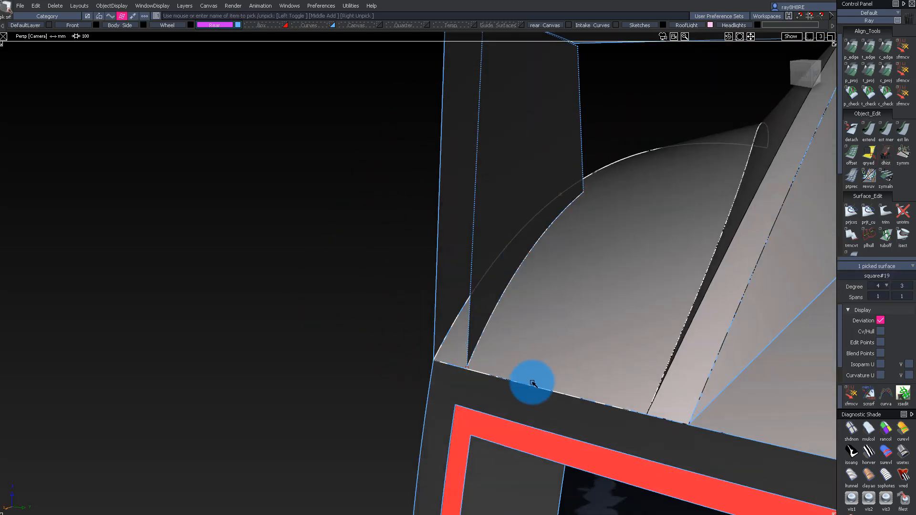
# Create a base curve for the inner fin wall along the fender, and delete the unneeded geometry.
pyautogui.keyDown('alt'); pyautogui.keyDown('shift'); pyautogui.moveTo(466, 369); pyautogui.dragTo(507, 306, button='right'); pyautogui.keyUp('shift'); pyautogui.keyUp('alt')
pyautogui.keyDown('alt'); pyautogui.keyDown('shift'); pyautogui.moveTo(508, 306); pyautogui.dragTo(556, 219); pyautogui.keyUp('shift'); pyautogui.keyUp('alt')
pyautogui.keyDown('ctrl'); pyautogui.keyDown('shift'); pyautogui.moveTo(556, 219); pyautogui.dragTo(555, 205); pyautogui.keyUp('shift'); pyautogui.keyUp('ctrl')
pyautogui.moveTo(466, 159); pyautogui.dragTo(516, 279)
pyautogui.moveTo(515, 285); pyautogui.dragTo(546, 323)
pyautogui.press('Delete')
pyautogui.press('Return')
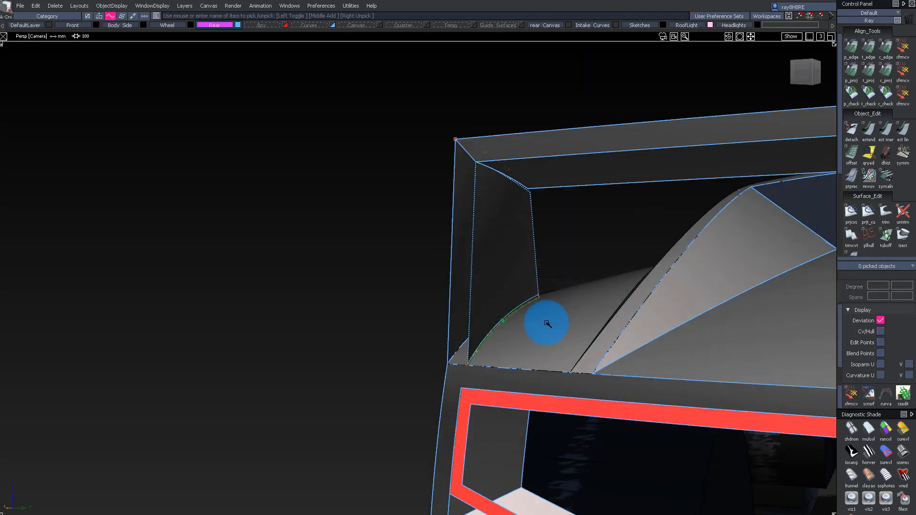
# Rebuild the inner fin wall from its boundary edges down to the fender, and delete the trimmed version.
pyautogui.keyDown('alt'); pyautogui.keyDown('shift'); pyautogui.moveTo(535, 300); pyautogui.dragTo(574, 341, button='right'); pyautogui.keyUp('shift'); pyautogui.keyUp('alt')
pyautogui.keyDown('alt'); pyautogui.keyDown('shift'); pyautogui.moveTo(574, 341); pyautogui.dragTo(578, 361); pyautogui.keyUp('shift'); pyautogui.keyUp('alt')
pyautogui.keyDown('ctrl'); pyautogui.keyDown('shift'); pyautogui.moveTo(578, 361); pyautogui.dragTo(558, 275); pyautogui.keyUp('shift'); pyautogui.keyUp('ctrl')
pyautogui.click(531, 298)
pyautogui.keyDown('alt'); pyautogui.keyDown('shift'); pyautogui.moveTo(531, 298); pyautogui.dragTo(558, 386, button='right'); pyautogui.keyUp('shift'); pyautogui.keyUp('alt')
pyautogui.keyDown('alt'); pyautogui.keyDown('shift'); pyautogui.moveTo(558, 387); pyautogui.dragTo(535, 334); pyautogui.keyUp('shift'); pyautogui.keyUp('alt')
pyautogui.keyDown('ctrl'); pyautogui.keyDown('shift'); pyautogui.moveTo(535, 334); pyautogui.dragTo(532, 267); pyautogui.keyUp('shift'); pyautogui.keyUp('ctrl')
pyautogui.press('Delete')
pyautogui.press('Return')
# Undo the last change and pick the leftover curve on the fender surface beside the fin.
pyautogui.moveTo(436, 320); pyautogui.dragTo(549, 267)
pyautogui.hotkey('ctrl', 'z')
pyautogui.keyDown('ctrl'); pyautogui.keyDown('shift'); pyautogui.moveTo(550, 267); pyautogui.dragTo(469, 329, button='right'); pyautogui.keyUp('shift'); pyautogui.keyUp('ctrl')
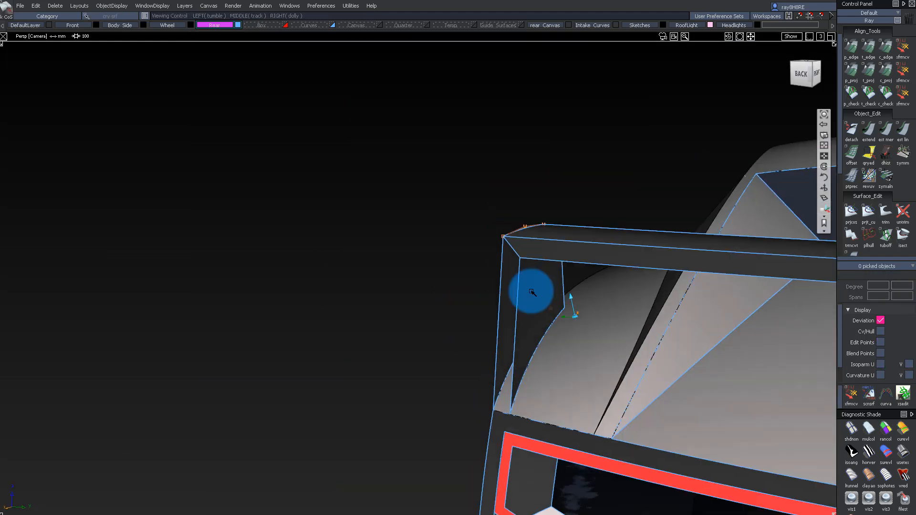
pyautogui.keyDown('alt'); pyautogui.keyDown('shift'); pyautogui.moveTo(468, 329); pyautogui.dragTo(498, 281); pyautogui.keyUp('shift'); pyautogui.keyUp('alt')
pyautogui.click(499, 282)
pyautogui.click(460, 321)
# Skin a narrow strip between the front edges of the outer and inner fin walls.
pyautogui.keyDown('ctrl'); pyautogui.keyDown('shift'); pyautogui.moveTo(460, 321); pyautogui.dragTo(482, 395, button='right'); pyautogui.keyUp('shift'); pyautogui.keyUp('ctrl')
pyautogui.keyDown('ctrl'); pyautogui.keyDown('shift'); pyautogui.moveTo(483, 395); pyautogui.dragTo(460, 267); pyautogui.keyUp('shift'); pyautogui.keyUp('ctrl')
pyautogui.click(454, 277)
pyautogui.click(481, 277)
pyautogui.keyDown('alt'); pyautogui.keyDown('shift'); pyautogui.moveTo(485, 345); pyautogui.dragTo(654, 329); pyautogui.keyUp('shift'); pyautogui.keyUp('alt')
pyautogui.click(692, 285)
pyautogui.keyDown('ctrl'); pyautogui.keyDown('shift'); pyautogui.moveTo(696, 312); pyautogui.dragTo(697, 382, button='right'); pyautogui.keyUp('shift'); pyautogui.keyUp('ctrl')
# Delete the unneeded piece at the fin, and isolate the spoiler's top surface with the fin's narrow strip.
pyautogui.keyDown('ctrl'); pyautogui.keyDown('shift'); pyautogui.moveTo(451, 194); pyautogui.dragTo(451, 143); pyautogui.keyUp('shift'); pyautogui.keyUp('ctrl')
pyautogui.keyDown('alt'); pyautogui.keyDown('shift'); pyautogui.moveTo(451, 214); pyautogui.dragTo(481, 228); pyautogui.keyUp('shift'); pyautogui.keyUp('alt')
pyautogui.click(442, 224)
pyautogui.press('Delete')
pyautogui.press('Return')
pyautogui.moveTo(562, 210)
pyautogui.keyDown('alt'); pyautogui.keyDown('shift'); pyautogui.mouseDown()
pyautogui.moveTo(168, 137)
pyautogui.moveTo(467, 178)
pyautogui.moveTo(705, 121)
pyautogui.moveTo(511, 272)
pyautogui.moveTo(842, 266)
pyautogui.moveTo(534, 267)
pyautogui.moveTo(620, 177)
pyautogui.moveTo(149, 171)
pyautogui.moveTo(375, 252)
pyautogui.moveTo(496, 274)
pyautogui.mouseUp(); pyautogui.keyUp('shift'); pyautogui.keyUp('alt')
pyautogui.click(596, 205)
pyautogui.click(552, 319)
pyautogui.keyDown('alt'); pyautogui.keyDown('shift'); pyautogui.moveTo(552, 319); pyautogui.dragTo(592, 315, button='right'); pyautogui.keyUp('shift'); pyautogui.keyUp('alt')
pyautogui.click(582, 200)
pyautogui.keyDown('ctrl'); pyautogui.keyDown('shift'); pyautogui.moveTo(570, 300); pyautogui.dragTo(566, 245); pyautogui.keyUp('shift'); pyautogui.keyUp('ctrl')
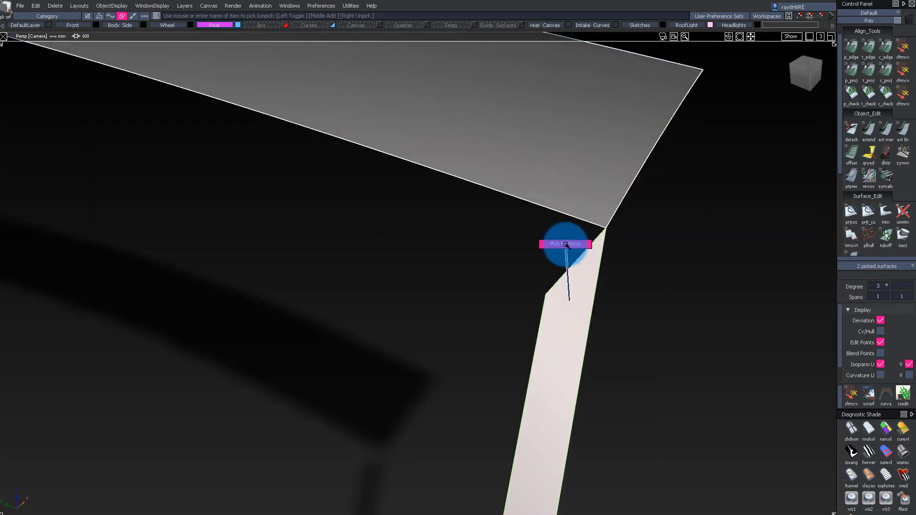
# Try extending the long edge of the spoiler's top surface with the Extend tool.
pyautogui.click(536, 197)
pyautogui.keyDown('alt'); pyautogui.keyDown('shift'); pyautogui.moveTo(536, 197); pyautogui.dragTo(469, 210, button='right'); pyautogui.keyUp('shift'); pyautogui.keyUp('alt')
pyautogui.keyDown('alt'); pyautogui.keyDown('shift'); pyautogui.moveTo(468, 210); pyautogui.dragTo(664, 247, button='middle'); pyautogui.keyUp('shift'); pyautogui.keyUp('alt')
pyautogui.click(868, 131)
pyautogui.moveTo(234, 212); pyautogui.dragTo(535, 291)
pyautogui.keyDown('alt'); pyautogui.keyDown('shift'); pyautogui.moveTo(534, 291); pyautogui.dragTo(634, 333, button='middle'); pyautogui.keyUp('shift'); pyautogui.keyUp('alt')
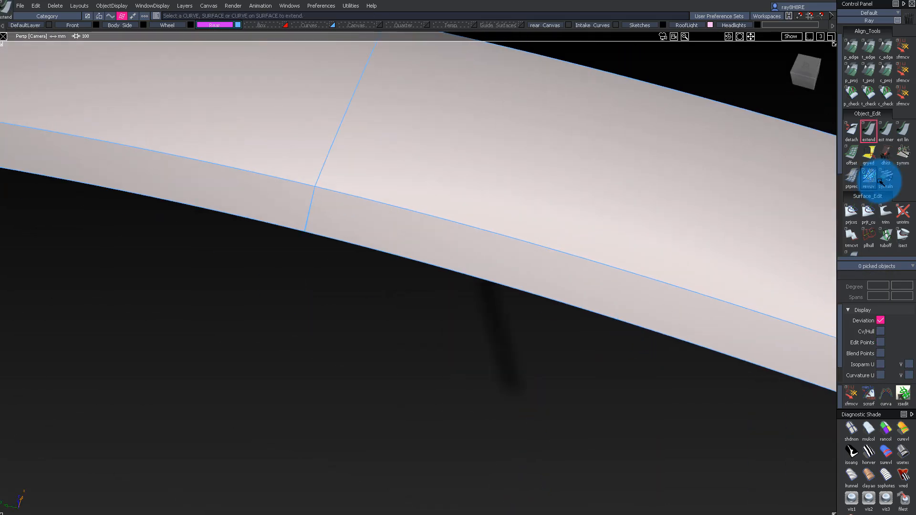
pyautogui.keyDown('alt'); pyautogui.keyDown('shift'); pyautogui.moveTo(424, 221); pyautogui.dragTo(135, 181, button='right'); pyautogui.keyUp('shift'); pyautogui.keyUp('alt')
pyautogui.keyDown('alt'); pyautogui.keyDown('shift'); pyautogui.moveTo(135, 182); pyautogui.dragTo(36, 138, button='middle'); pyautogui.keyUp('shift'); pyautogui.keyUp('alt')
pyautogui.keyDown('alt'); pyautogui.keyDown('shift'); pyautogui.click(650, 277); pyautogui.keyUp('shift'); pyautogui.keyUp('alt')
# Work on the mitred corner between the fin's narrow strip and the spoiler top in the orthographic back view.
pyautogui.keyDown('alt'); pyautogui.keyDown('shift'); pyautogui.moveTo(650, 277); pyautogui.dragTo(539, 264); pyautogui.keyUp('shift'); pyautogui.keyUp('alt')
pyautogui.keyDown('alt'); pyautogui.keyDown('shift'); pyautogui.moveTo(539, 263); pyautogui.dragTo(309, 223, button='middle'); pyautogui.keyUp('shift'); pyautogui.keyUp('alt')
pyautogui.keyDown('alt'); pyautogui.keyDown('shift'); pyautogui.moveTo(309, 223); pyautogui.dragTo(425, 213, button='right'); pyautogui.keyUp('shift'); pyautogui.keyUp('alt')
pyautogui.keyDown('alt'); pyautogui.keyDown('shift'); pyautogui.moveTo(425, 212); pyautogui.dragTo(449, 252); pyautogui.keyUp('shift'); pyautogui.keyUp('alt')
pyautogui.keyDown('ctrl'); pyautogui.keyDown('shift'); pyautogui.moveTo(448, 253); pyautogui.dragTo(444, 281); pyautogui.keyUp('shift'); pyautogui.keyUp('ctrl')
pyautogui.click(425, 299)
pyautogui.click(402, 346)
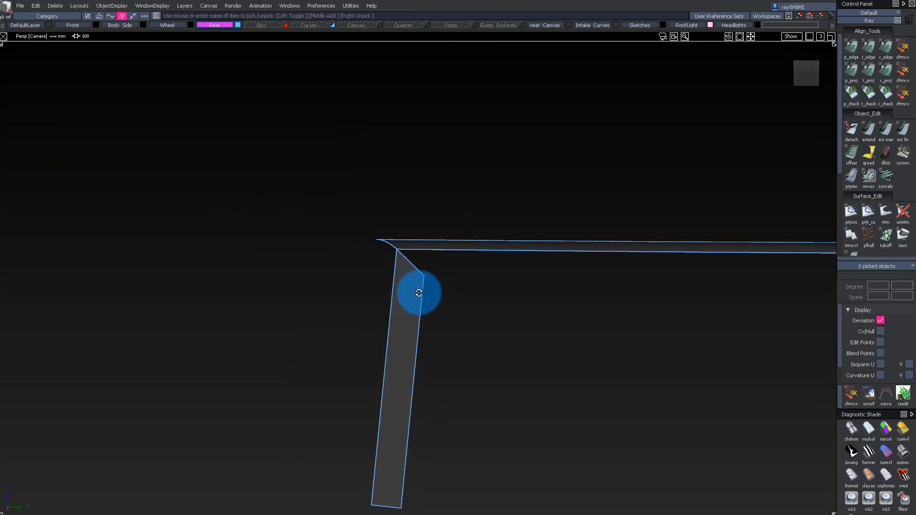
pyautogui.click(806, 74)
pyautogui.press('5')
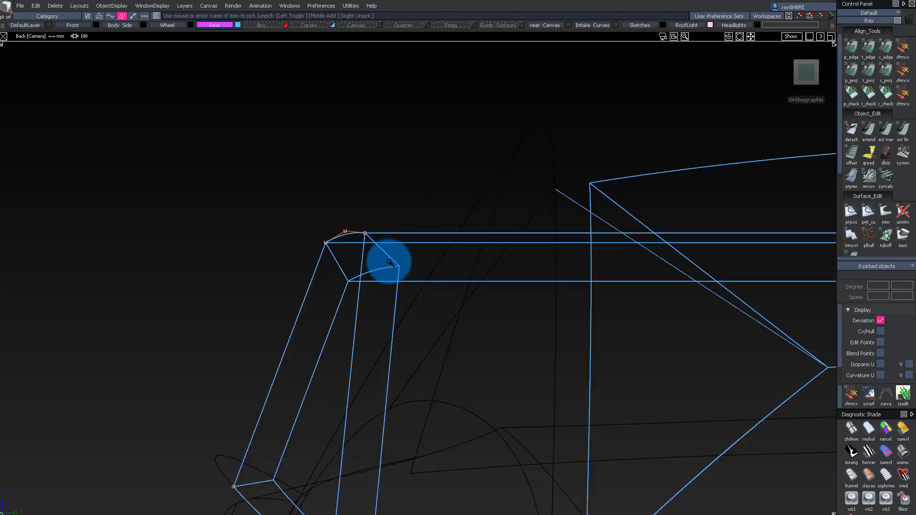
pyautogui.moveTo(390, 256); pyautogui.dragTo(399, 273)
pyautogui.keyDown('alt'); pyautogui.keyDown('shift'); pyautogui.moveTo(393, 347); pyautogui.dragTo(291, 376); pyautogui.keyUp('shift'); pyautogui.keyUp('alt')
# Build the spoiler's front lip surface from the strip's mitred end along the spoiler's front edge.
pyautogui.click(380, 289)
pyautogui.click(364, 383)
pyautogui.click(274, 280)
pyautogui.keyDown('alt'); pyautogui.keyDown('shift'); pyautogui.moveTo(364, 384); pyautogui.dragTo(261, 305); pyautogui.keyUp('shift'); pyautogui.keyUp('alt')
pyautogui.keyDown('ctrl'); pyautogui.keyDown('shift'); pyautogui.moveTo(313, 364); pyautogui.dragTo(267, 330); pyautogui.keyUp('shift'); pyautogui.keyUp('ctrl')
pyautogui.click(258, 328)
pyautogui.click(238, 374)
pyautogui.keyDown('ctrl'); pyautogui.keyDown('shift'); pyautogui.moveTo(247, 372); pyautogui.dragTo(266, 395); pyautogui.keyUp('shift'); pyautogui.keyUp('ctrl')
pyautogui.click(271, 345)
pyautogui.click(279, 332)
# Complete the front lip across the spoiler, and isolate both lips with the inner fin wall.
pyautogui.keyDown('alt'); pyautogui.keyDown('shift'); pyautogui.moveTo(477, 405); pyautogui.dragTo(432, 368, button='right'); pyautogui.keyUp('shift'); pyautogui.keyUp('alt')
pyautogui.keyDown('alt'); pyautogui.keyDown('shift'); pyautogui.moveTo(432, 367); pyautogui.dragTo(591, 314); pyautogui.keyUp('shift'); pyautogui.keyUp('alt')
pyautogui.moveTo(591, 313)
pyautogui.keyDown('ctrl'); pyautogui.keyDown('shift'); pyautogui.mouseDown()
pyautogui.moveTo(601, 308)
pyautogui.moveTo(576, 321)
pyautogui.mouseUp(); pyautogui.keyUp('shift'); pyautogui.keyUp('ctrl')
pyautogui.click(600, 311)
pyautogui.click(605, 322)
pyautogui.moveTo(580, 183); pyautogui.dragTo(627, 394)
pyautogui.keyDown('ctrl'); pyautogui.keyDown('shift'); pyautogui.moveTo(573, 480); pyautogui.dragTo(299, 261); pyautogui.keyUp('shift'); pyautogui.keyUp('ctrl')
pyautogui.moveTo(70, 138); pyautogui.dragTo(200, 225)
pyautogui.keyDown('ctrl'); pyautogui.keyDown('shift'); pyautogui.moveTo(200, 225); pyautogui.dragTo(192, 450); pyautogui.keyUp('shift'); pyautogui.keyUp('ctrl')
pyautogui.moveTo(165, 246)
pyautogui.keyDown('alt'); pyautogui.keyDown('shift'); pyautogui.mouseDown()
pyautogui.moveTo(215, 180)
pyautogui.moveTo(264, 196)
pyautogui.mouseUp(); pyautogui.keyUp('shift'); pyautogui.keyUp('alt')
# Draw a centreline cross curve between the lips' lower edges, bow it by its middle control point, and surface the spoiler's underside.
pyautogui.click(564, 213)
pyautogui.keyDown('ctrl'); pyautogui.keyDown('shift'); pyautogui.moveTo(564, 212); pyautogui.dragTo(605, 205); pyautogui.keyUp('shift'); pyautogui.keyUp('ctrl')
pyautogui.keyDown('ctrl'); pyautogui.keyDown('shift'); pyautogui.moveTo(606, 205); pyautogui.dragTo(527, 154); pyautogui.keyUp('shift'); pyautogui.keyUp('ctrl')
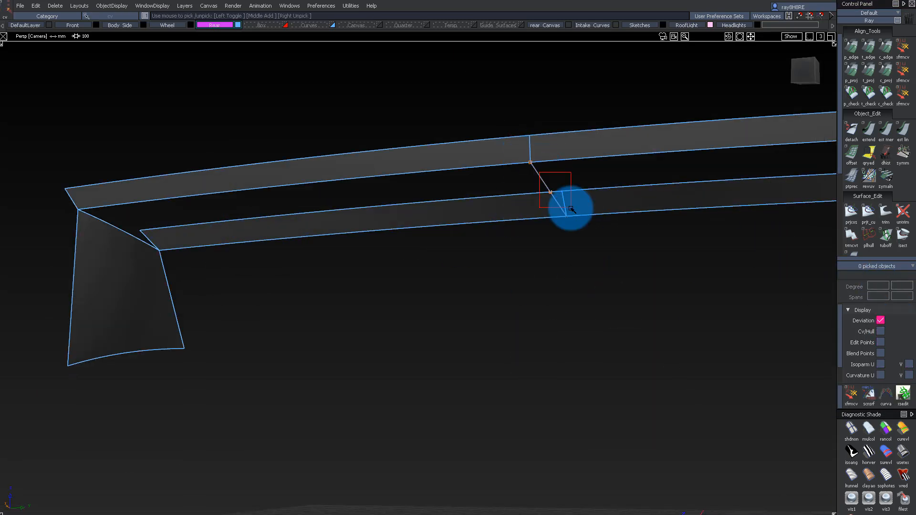
pyautogui.click(125, 237)
pyautogui.keyDown('ctrl'); pyautogui.keyDown('shift'); pyautogui.moveTo(182, 337); pyautogui.dragTo(272, 128); pyautogui.keyUp('shift'); pyautogui.keyUp('ctrl')
# Clear the picked construction curves and check the closed spoiler on the whole car.
pyautogui.scroll(-5, 200, 207)
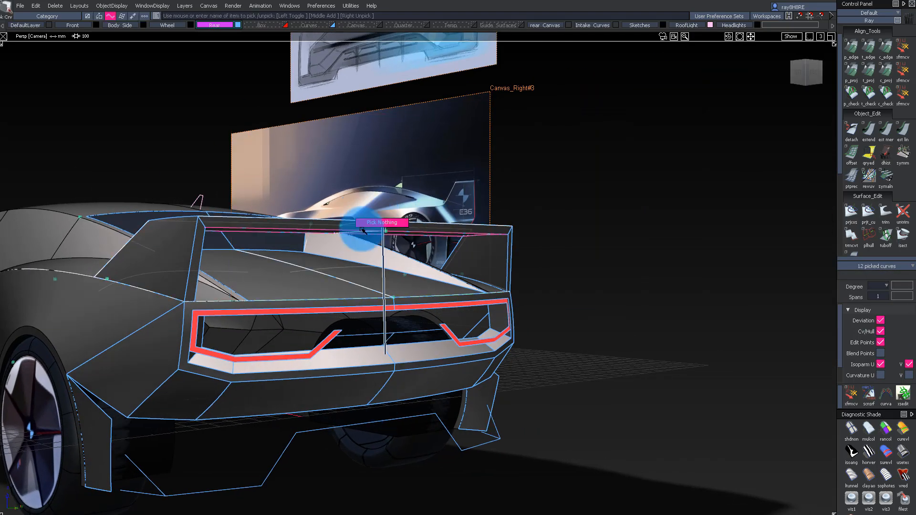
pyautogui.keyDown('ctrl'); pyautogui.keyDown('shift'); pyautogui.moveTo(376, 204); pyautogui.dragTo(376, 201); pyautogui.keyUp('shift'); pyautogui.keyUp('ctrl')
pyautogui.scroll(5, 381, 215)
pyautogui.keyDown('alt'); pyautogui.keyDown('shift'); pyautogui.moveTo(382, 214); pyautogui.dragTo(493, 241); pyautogui.keyUp('shift'); pyautogui.keyUp('alt')
pyautogui.click(328, 249)
# Change the Rear layer's display colour to black to match the other body layers.
pyautogui.scroll(-5, 296, 286)
pyautogui.keyDown('alt'); pyautogui.keyDown('shift'); pyautogui.moveTo(296, 287); pyautogui.dragTo(316, 305); pyautogui.keyUp('shift'); pyautogui.keyUp('alt')
pyautogui.keyDown('ctrl'); pyautogui.keyDown('shift'); pyautogui.moveTo(317, 238); pyautogui.dragTo(317, 200); pyautogui.keyUp('shift'); pyautogui.keyUp('ctrl')
pyautogui.keyDown('alt'); pyautogui.keyDown('shift'); pyautogui.moveTo(317, 201); pyautogui.dragTo(239, 124); pyautogui.keyUp('shift'); pyautogui.keyUp('alt')
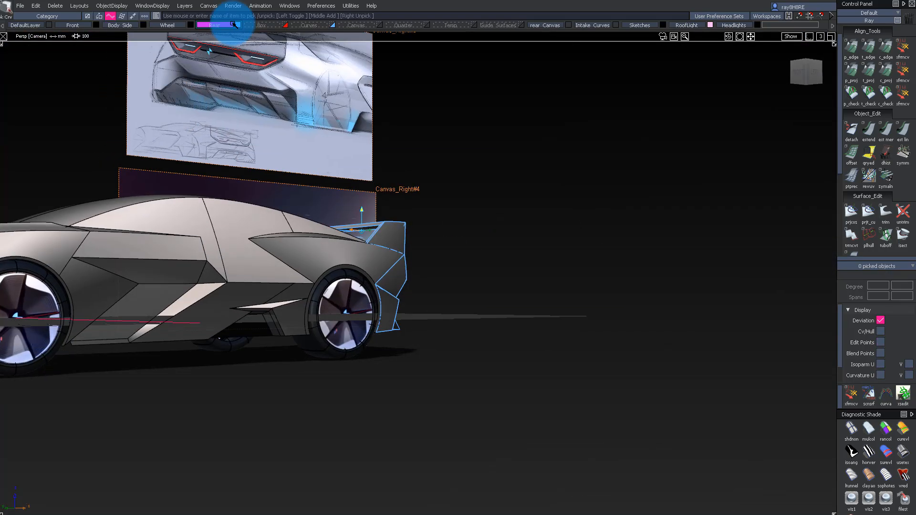
pyautogui.click(273, 13)
# Draw a line bridging the gap behind the rear wheel, and build a triangular rail surface between the wheel-arch panel and bumper.
pyautogui.keyDown('alt'); pyautogui.keyDown('shift'); pyautogui.moveTo(315, 167); pyautogui.dragTo(437, 313); pyautogui.keyUp('shift'); pyautogui.keyUp('alt')
pyautogui.scroll(-4, 360, 304)
pyautogui.scroll(4, 360, 304)
pyautogui.keyDown('alt'); pyautogui.keyDown('shift'); pyautogui.moveTo(437, 313); pyautogui.dragTo(542, 356, button='right'); pyautogui.keyUp('shift'); pyautogui.keyUp('alt')
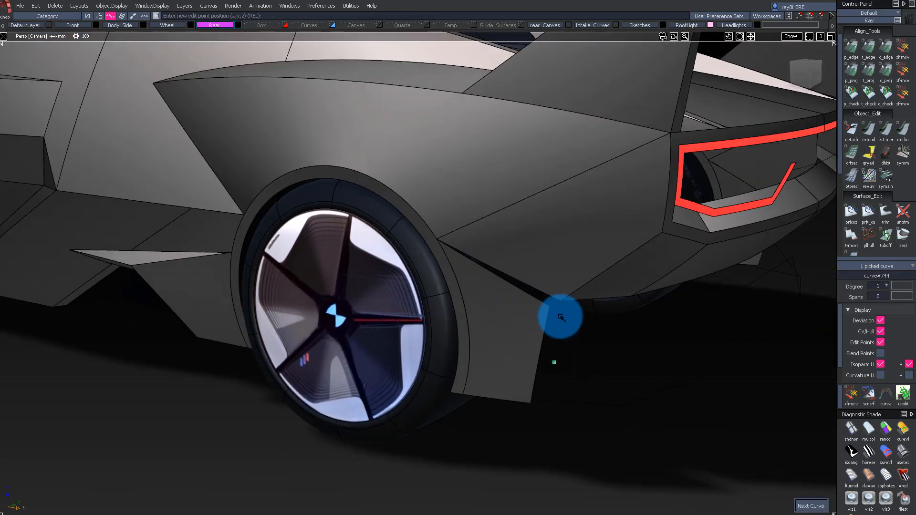
pyautogui.keyDown('alt'); pyautogui.keyDown('shift'); pyautogui.moveTo(600, 258); pyautogui.dragTo(577, 343); pyautogui.keyUp('shift'); pyautogui.keyUp('alt')
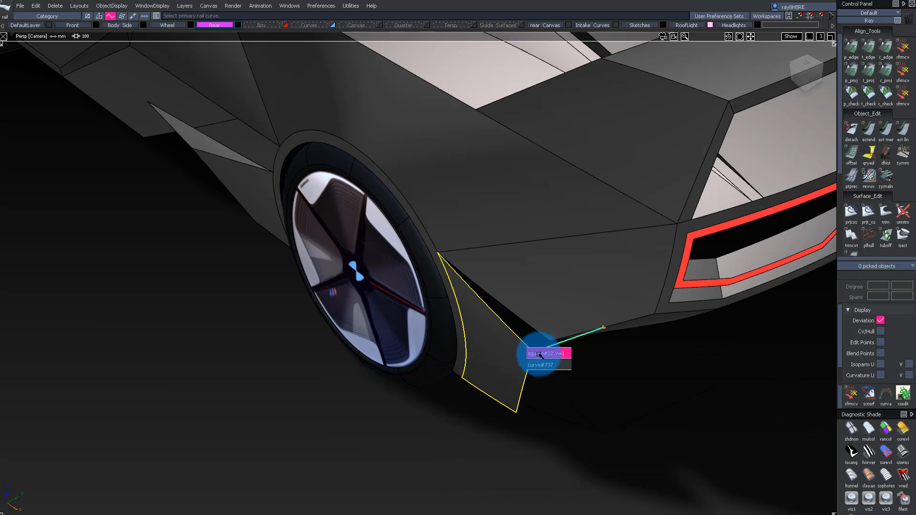
pyautogui.click(543, 361)
# Set the bridging line's degree to 2, and adjust its middle control point to shape the triangular surface's outer edge.
pyautogui.keyDown('alt'); pyautogui.keyDown('shift'); pyautogui.moveTo(542, 413); pyautogui.dragTo(564, 264); pyautogui.keyUp('shift'); pyautogui.keyUp('alt')
pyautogui.keyDown('alt'); pyautogui.keyDown('shift'); pyautogui.click(565, 264); pyautogui.keyUp('shift'); pyautogui.keyUp('alt')
pyautogui.keyDown('alt'); pyautogui.keyDown('shift'); pyautogui.moveTo(564, 264); pyautogui.dragTo(597, 327, button='right'); pyautogui.keyUp('shift'); pyautogui.keyUp('alt')
pyautogui.keyDown('alt'); pyautogui.keyDown('shift'); pyautogui.moveTo(597, 328); pyautogui.dragTo(710, 287); pyautogui.keyUp('shift'); pyautogui.keyUp('alt')
pyautogui.click(604, 298)
pyautogui.moveTo(660, 348)
pyautogui.keyDown('alt'); pyautogui.keyDown('shift'); pyautogui.mouseDown()
pyautogui.moveTo(667, 310)
pyautogui.moveTo(685, 329)
pyautogui.moveTo(661, 330)
pyautogui.mouseUp(); pyautogui.keyUp('shift'); pyautogui.keyUp('alt')
pyautogui.keyDown('ctrl'); pyautogui.keyDown('shift'); pyautogui.moveTo(661, 331); pyautogui.dragTo(663, 310, button='right'); pyautogui.keyUp('shift'); pyautogui.keyUp('ctrl')
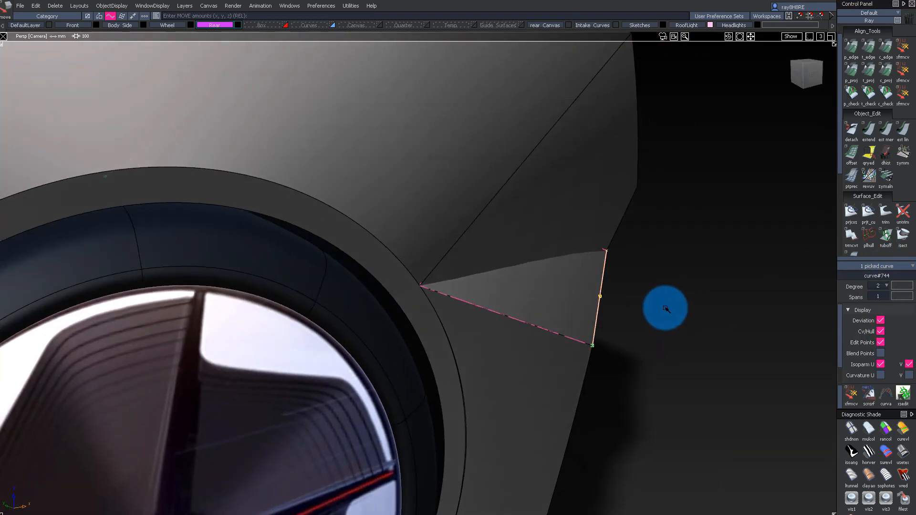
pyautogui.keyDown('alt'); pyautogui.keyDown('shift'); pyautogui.moveTo(673, 303); pyautogui.dragTo(398, 348); pyautogui.keyUp('shift'); pyautogui.keyUp('alt')
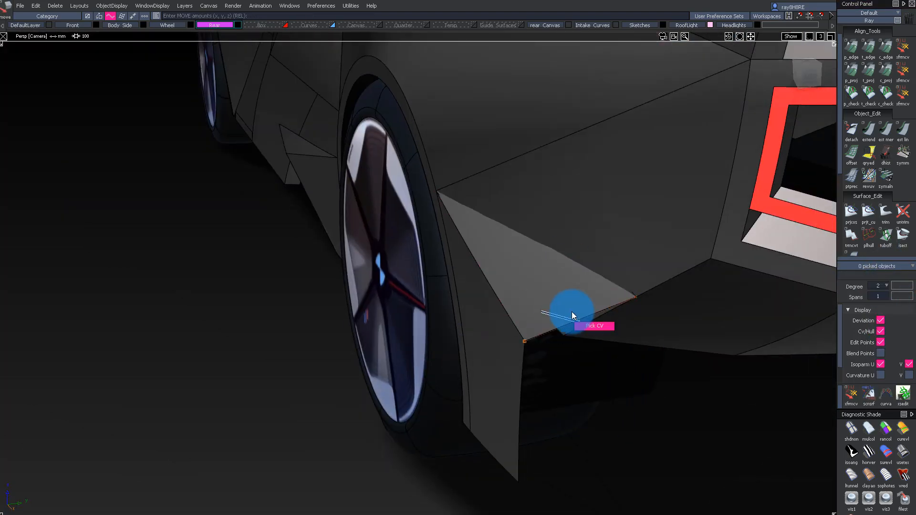
pyautogui.hotkey('ctrl', 'z')
pyautogui.keyDown('alt'); pyautogui.keyDown('shift'); pyautogui.moveTo(611, 354); pyautogui.dragTo(849, 345); pyautogui.keyUp('shift'); pyautogui.keyUp('alt')
pyautogui.moveTo(569, 320)
pyautogui.keyDown('alt'); pyautogui.keyDown('shift'); pyautogui.mouseDown()
pyautogui.moveTo(752, 306)
pyautogui.moveTo(547, 409)
pyautogui.moveTo(517, 288)
pyautogui.mouseUp(); pyautogui.keyUp('shift'); pyautogui.keyUp('alt')
pyautogui.keyDown('ctrl'); pyautogui.keyDown('shift'); pyautogui.moveTo(610, 246); pyautogui.dragTo(605, 318); pyautogui.keyUp('shift'); pyautogui.keyUp('ctrl')
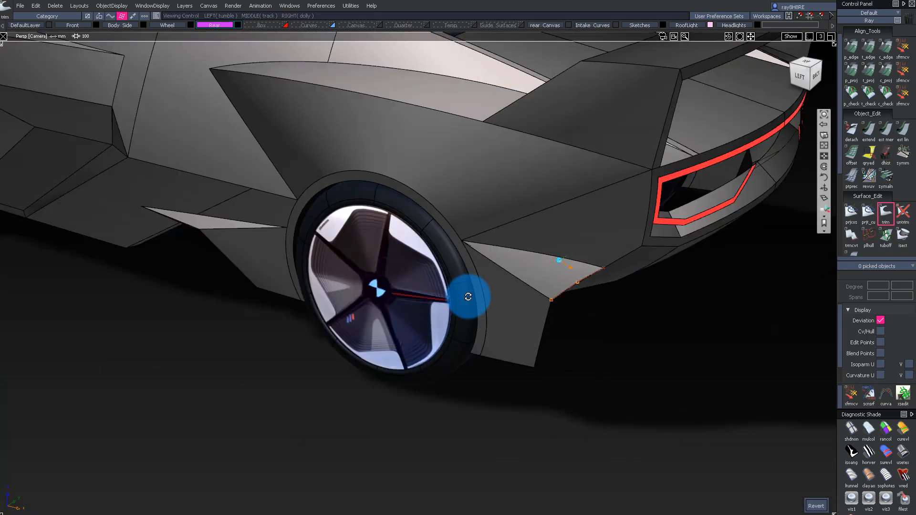
# Sketch a short inward line from the lower rear corner of the panel behind the rear wheel.
pyautogui.keyDown('alt'); pyautogui.keyDown('shift'); pyautogui.moveTo(471, 292); pyautogui.dragTo(591, 320, button='right'); pyautogui.keyUp('shift'); pyautogui.keyUp('alt')
pyautogui.keyDown('alt'); pyautogui.keyDown('shift'); pyautogui.moveTo(592, 319); pyautogui.dragTo(702, 227); pyautogui.keyUp('shift'); pyautogui.keyUp('alt')
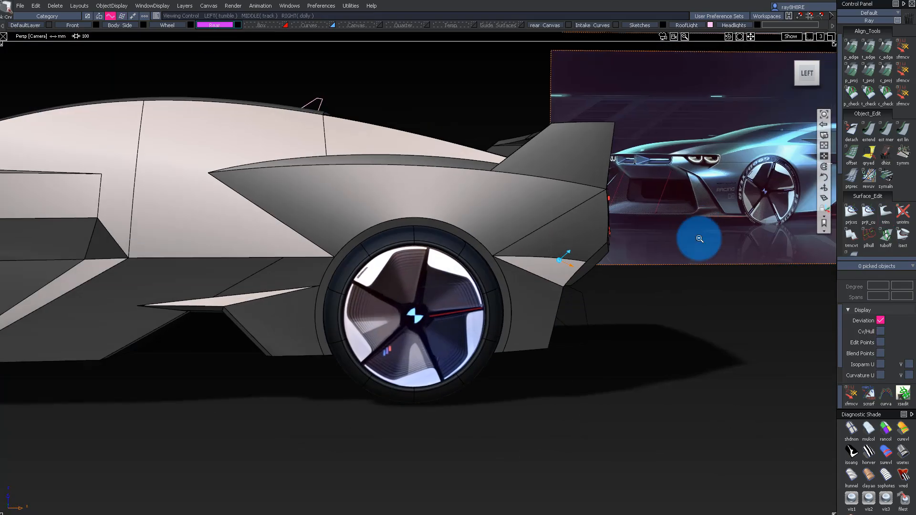
pyautogui.keyDown('alt'); pyautogui.keyDown('shift'); pyautogui.moveTo(702, 227); pyautogui.dragTo(649, 253, button='right'); pyautogui.keyUp('shift'); pyautogui.keyUp('alt')
pyautogui.keyDown('alt'); pyautogui.keyDown('shift'); pyautogui.moveTo(649, 253); pyautogui.dragTo(399, 253); pyautogui.keyUp('shift'); pyautogui.keyUp('alt')
pyautogui.keyDown('alt'); pyautogui.keyDown('shift'); pyautogui.moveTo(399, 254); pyautogui.dragTo(469, 306, button='right'); pyautogui.keyUp('shift'); pyautogui.keyUp('alt')
pyautogui.keyDown('alt'); pyautogui.keyDown('shift'); pyautogui.moveTo(468, 306); pyautogui.dragTo(291, 330); pyautogui.keyUp('shift'); pyautogui.keyUp('alt')
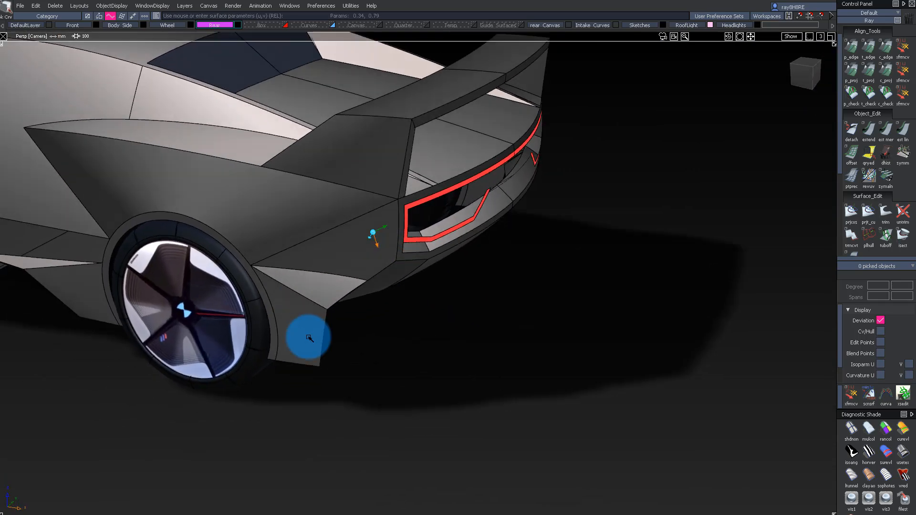
pyautogui.keyDown('alt'); pyautogui.keyDown('shift'); pyautogui.moveTo(290, 329); pyautogui.dragTo(297, 394, button='right'); pyautogui.keyUp('shift'); pyautogui.keyUp('alt')
pyautogui.keyDown('ctrl'); pyautogui.keyDown('shift'); pyautogui.moveTo(297, 394); pyautogui.dragTo(304, 378, button='middle'); pyautogui.keyUp('shift'); pyautogui.keyUp('ctrl')
pyautogui.click(313, 405)
pyautogui.keyDown('alt'); pyautogui.keyDown('shift'); pyautogui.moveTo(315, 420); pyautogui.dragTo(234, 450, button='right'); pyautogui.keyUp('shift'); pyautogui.keyUp('alt')
pyautogui.keyDown('alt'); pyautogui.keyDown('shift'); pyautogui.moveTo(233, 450); pyautogui.dragTo(267, 362, button='middle'); pyautogui.keyUp('shift'); pyautogui.keyUp('alt')
pyautogui.moveTo(288, 392); pyautogui.dragTo(290, 390, button='middle')
pyautogui.keyDown('alt'); pyautogui.keyDown('shift'); pyautogui.moveTo(289, 389); pyautogui.dragTo(296, 432, button='right'); pyautogui.keyUp('shift'); pyautogui.keyUp('alt')
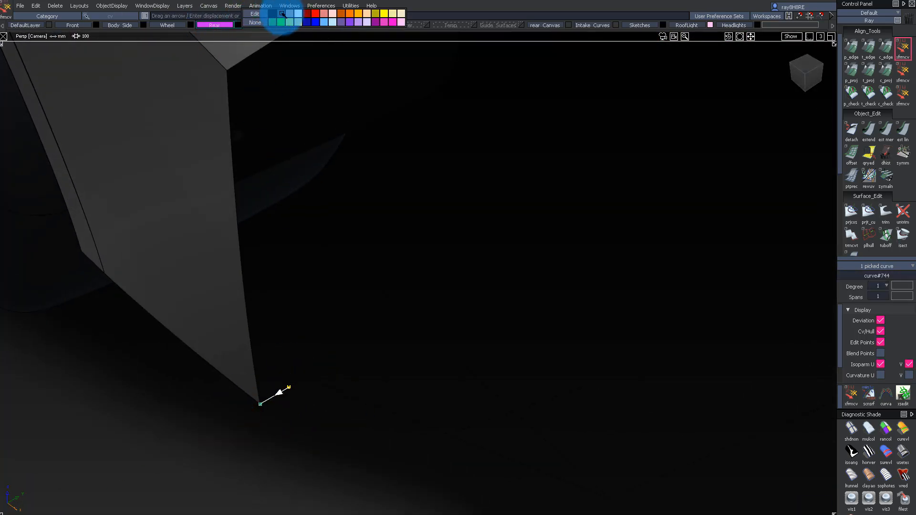
pyautogui.click(295, 401)
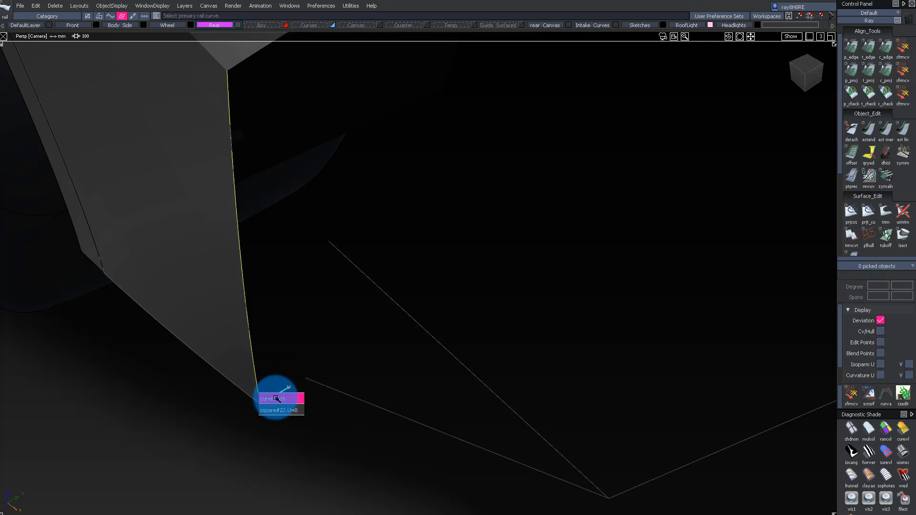
# Build a narrow rail surface along the wheel-arch panel's rear edge from the short line to give the panel thickness.
pyautogui.click(276, 399)
pyautogui.keyDown('alt'); pyautogui.keyDown('shift'); pyautogui.moveTo(265, 267); pyautogui.dragTo(287, 460, button='middle'); pyautogui.keyUp('shift'); pyautogui.keyUp('alt')
pyautogui.keyDown('alt'); pyautogui.keyDown('shift'); pyautogui.moveTo(286, 460); pyautogui.dragTo(302, 248); pyautogui.keyUp('shift'); pyautogui.keyUp('alt')
pyautogui.click(319, 212)
pyautogui.press('Return')
pyautogui.moveTo(325, 213); pyautogui.dragTo(307, 246)
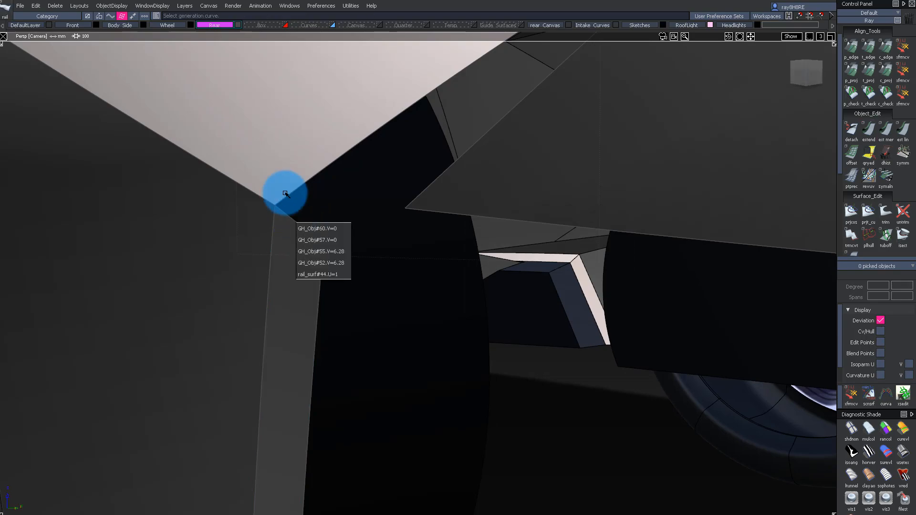
pyautogui.click(297, 190)
# Inspect the new triangular face and thickness strip behind the wheel from several angles around the rear.
pyautogui.keyDown('alt'); pyautogui.keyDown('shift'); pyautogui.moveTo(325, 241); pyautogui.dragTo(225, 251, button='right'); pyautogui.keyUp('shift'); pyautogui.keyUp('alt')
pyautogui.keyDown('alt'); pyautogui.keyDown('shift'); pyautogui.moveTo(224, 251); pyautogui.dragTo(430, 260); pyautogui.keyUp('shift'); pyautogui.keyUp('alt')
pyautogui.keyDown('alt'); pyautogui.keyDown('shift'); pyautogui.moveTo(429, 260); pyautogui.dragTo(399, 276, button='right'); pyautogui.keyUp('shift'); pyautogui.keyUp('alt')
pyautogui.keyDown('alt'); pyautogui.keyDown('shift'); pyautogui.moveTo(399, 276); pyautogui.dragTo(296, 296); pyautogui.keyUp('shift'); pyautogui.keyUp('alt')
pyautogui.keyDown('alt'); pyautogui.keyDown('shift'); pyautogui.moveTo(295, 296); pyautogui.dragTo(413, 321, button='right'); pyautogui.keyUp('shift'); pyautogui.keyUp('alt')
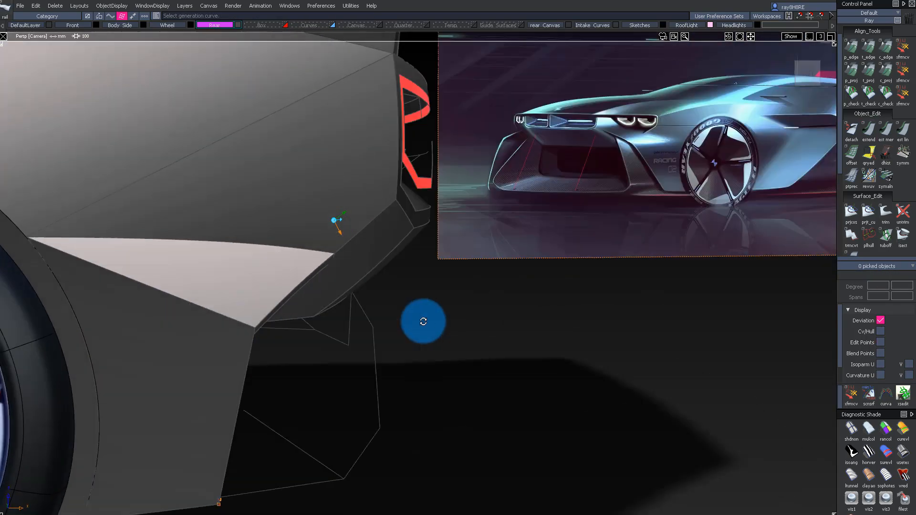
pyautogui.keyDown('alt'); pyautogui.keyDown('shift'); pyautogui.moveTo(413, 321); pyautogui.dragTo(618, 314); pyautogui.keyUp('shift'); pyautogui.keyUp('alt')
pyautogui.keyDown('alt'); pyautogui.keyDown('shift'); pyautogui.moveTo(618, 314); pyautogui.dragTo(595, 328, button='right'); pyautogui.keyUp('shift'); pyautogui.keyUp('alt')
pyautogui.moveTo(594, 328)
pyautogui.keyDown('alt'); pyautogui.keyDown('shift'); pyautogui.mouseDown()
pyautogui.moveTo(175, 276)
pyautogui.moveTo(439, 234)
pyautogui.mouseUp(); pyautogui.keyUp('shift'); pyautogui.keyUp('alt')
pyautogui.keyDown('alt'); pyautogui.keyDown('shift'); pyautogui.moveTo(439, 234); pyautogui.dragTo(395, 229, button='right'); pyautogui.keyUp('shift'); pyautogui.keyUp('alt')
pyautogui.keyDown('alt'); pyautogui.keyDown('shift'); pyautogui.moveTo(395, 229); pyautogui.dragTo(478, 224); pyautogui.keyUp('shift'); pyautogui.keyUp('alt')
pyautogui.keyDown('alt'); pyautogui.keyDown('shift'); pyautogui.moveTo(477, 225); pyautogui.dragTo(563, 233, button='right'); pyautogui.keyUp('shift'); pyautogui.keyUp('alt')
pyautogui.keyDown('ctrl'); pyautogui.keyDown('shift'); pyautogui.moveTo(256, 249); pyautogui.dragTo(338, 332); pyautogui.keyUp('shift'); pyautogui.keyUp('ctrl')
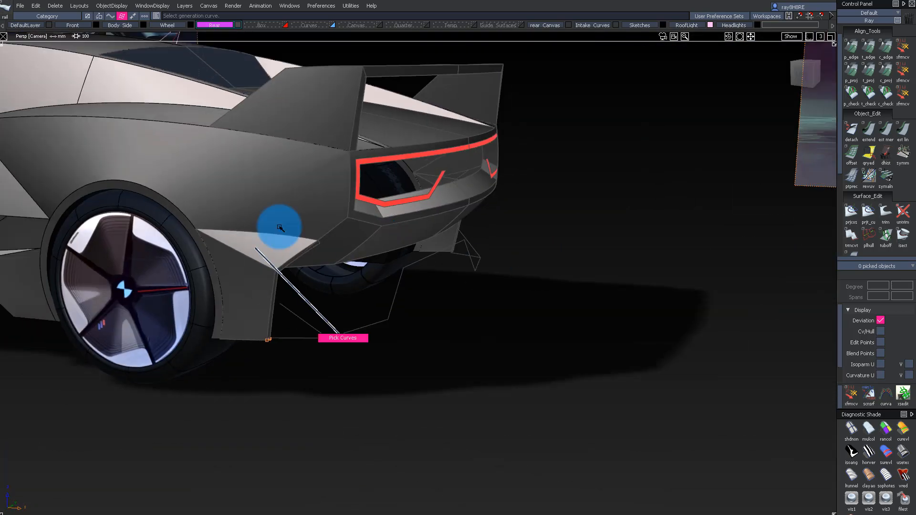
pyautogui.keyDown('ctrl'); pyautogui.keyDown('shift'); pyautogui.moveTo(413, 404); pyautogui.dragTo(414, 406); pyautogui.keyUp('shift'); pyautogui.keyUp('ctrl')
# Snap the rear base point of the roof fin profile onto the roof's rear edge at the centreline.
pyautogui.keyDown('alt'); pyautogui.keyDown('shift'); pyautogui.moveTo(478, 353); pyautogui.dragTo(377, 329, button='right'); pyautogui.keyUp('shift'); pyautogui.keyUp('alt')
pyautogui.moveTo(377, 329)
pyautogui.keyDown('alt'); pyautogui.keyDown('shift'); pyautogui.mouseDown()
pyautogui.moveTo(652, 288)
pyautogui.moveTo(628, 201)
pyautogui.moveTo(464, 276)
pyautogui.moveTo(478, 211)
pyautogui.moveTo(640, 219)
pyautogui.moveTo(403, 164)
pyautogui.moveTo(497, 129)
pyautogui.moveTo(484, 134)
pyautogui.mouseUp(); pyautogui.keyUp('shift'); pyautogui.keyUp('alt')
pyautogui.keyDown('alt'); pyautogui.keyDown('shift'); pyautogui.moveTo(484, 133); pyautogui.dragTo(553, 162, button='right'); pyautogui.keyUp('shift'); pyautogui.keyUp('alt')
pyautogui.keyDown('alt'); pyautogui.keyDown('shift'); pyautogui.moveTo(553, 163); pyautogui.dragTo(482, 173); pyautogui.keyUp('shift'); pyautogui.keyUp('alt')
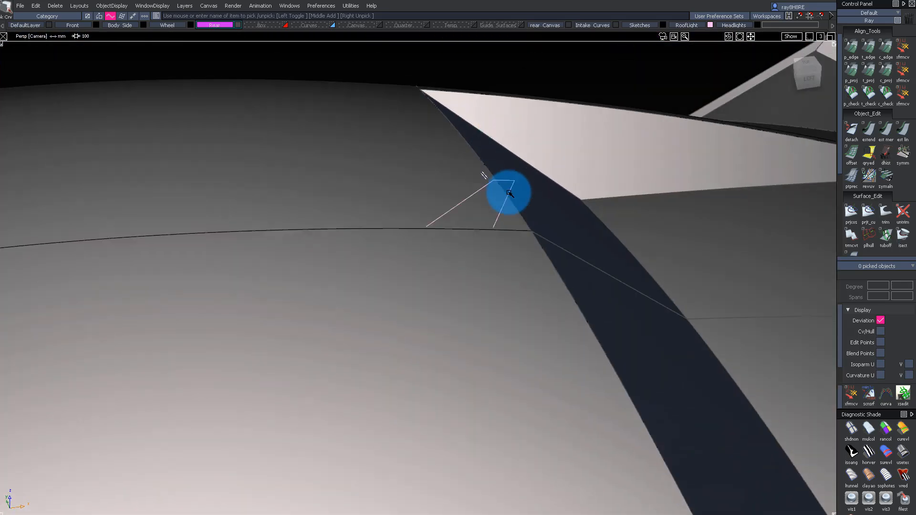
pyautogui.keyDown('alt'); pyautogui.keyDown('shift'); pyautogui.moveTo(501, 236); pyautogui.dragTo(456, 281); pyautogui.keyUp('shift'); pyautogui.keyUp('alt')
pyautogui.keyDown('ctrl'); pyautogui.keyDown('shift'); pyautogui.moveTo(457, 280); pyautogui.dragTo(462, 210); pyautogui.keyUp('shift'); pyautogui.keyUp('ctrl')
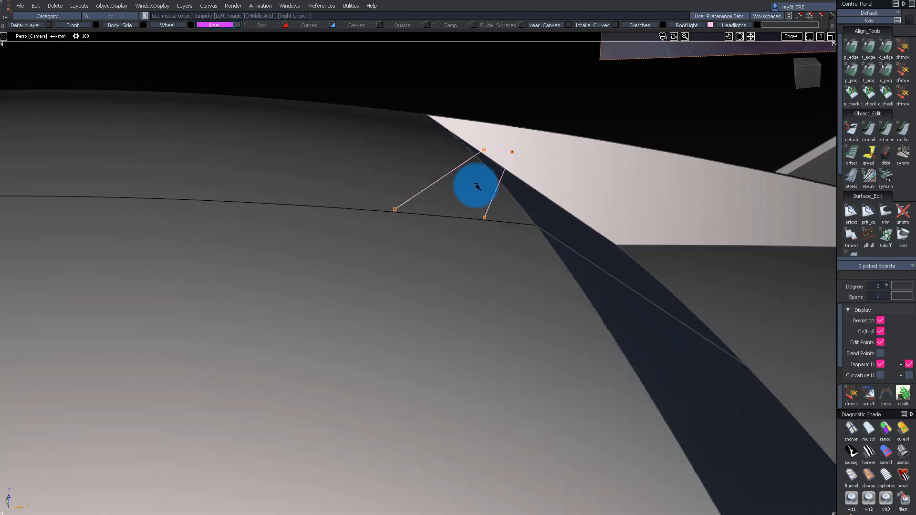
pyautogui.keyDown('ctrl'); pyautogui.keyDown('shift'); pyautogui.moveTo(420, 188); pyautogui.dragTo(432, 136); pyautogui.keyUp('shift'); pyautogui.keyUp('ctrl')
pyautogui.keyDown('alt'); pyautogui.keyDown('shift'); pyautogui.moveTo(431, 136); pyautogui.dragTo(468, 127); pyautogui.keyUp('shift'); pyautogui.keyUp('alt')
pyautogui.moveTo(468, 127)
pyautogui.keyDown('alt'); pyautogui.keyDown('shift'); pyautogui.mouseDown(button='right')
pyautogui.moveTo(517, 170)
pyautogui.moveTo(505, 207)
pyautogui.moveTo(443, 247)
pyautogui.mouseUp(button='right'); pyautogui.keyUp('shift'); pyautogui.keyUp('alt')
pyautogui.keyDown('ctrl'); pyautogui.keyDown('shift'); pyautogui.moveTo(443, 247); pyautogui.dragTo(483, 253); pyautogui.keyUp('shift'); pyautogui.keyUp('ctrl')
pyautogui.keyDown('alt'); pyautogui.keyDown('shift'); pyautogui.moveTo(470, 222); pyautogui.dragTo(421, 266, button='right'); pyautogui.keyUp('shift'); pyautogui.keyUp('alt')
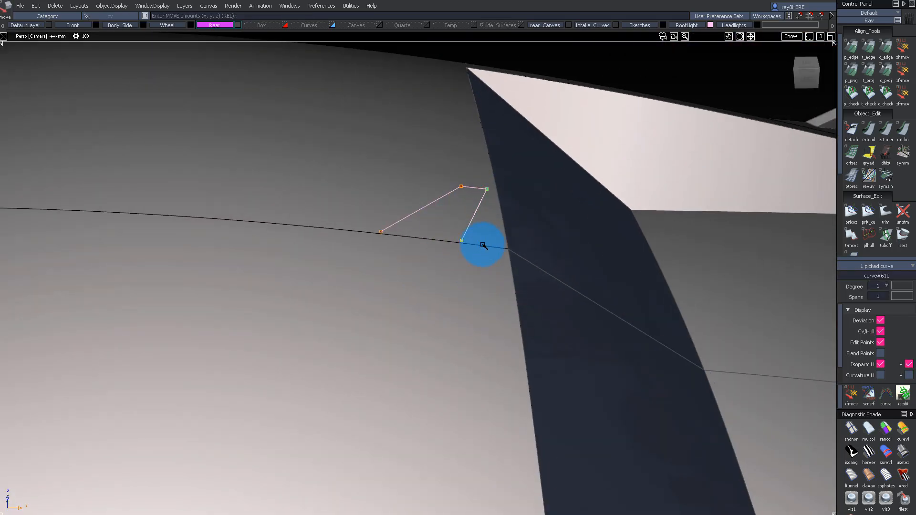
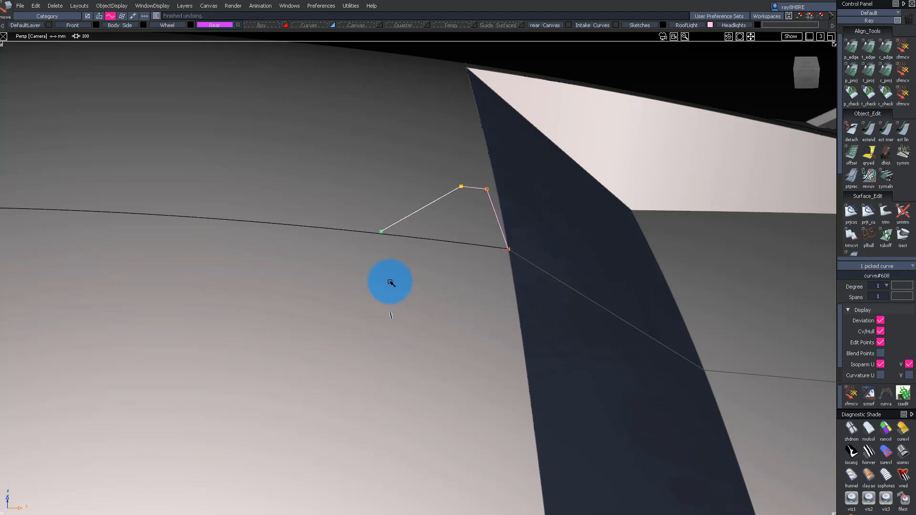
# Slide the fin profile's front point back along the roof centreline, and shift its upper points rearward in the left view.
pyautogui.click(400, 243)
pyautogui.keyDown('alt'); pyautogui.keyDown('shift'); pyautogui.moveTo(399, 242); pyautogui.dragTo(453, 255); pyautogui.keyUp('shift'); pyautogui.keyUp('alt')
pyautogui.keyDown('alt'); pyautogui.keyDown('shift'); pyautogui.click(810, 78); pyautogui.keyUp('shift'); pyautogui.keyUp('alt')
pyautogui.moveTo(537, 115)
pyautogui.mouseDown(button='middle')
pyautogui.moveTo(557, 123)
pyautogui.moveTo(548, 116)
pyautogui.mouseUp(button='middle')
pyautogui.keyDown('alt'); pyautogui.keyDown('shift'); pyautogui.moveTo(547, 116); pyautogui.dragTo(459, 162, button='right'); pyautogui.keyUp('shift'); pyautogui.keyUp('alt')
pyautogui.keyDown('ctrl'); pyautogui.keyDown('shift'); pyautogui.moveTo(459, 162); pyautogui.dragTo(464, 133); pyautogui.keyUp('shift'); pyautogui.keyUp('ctrl')
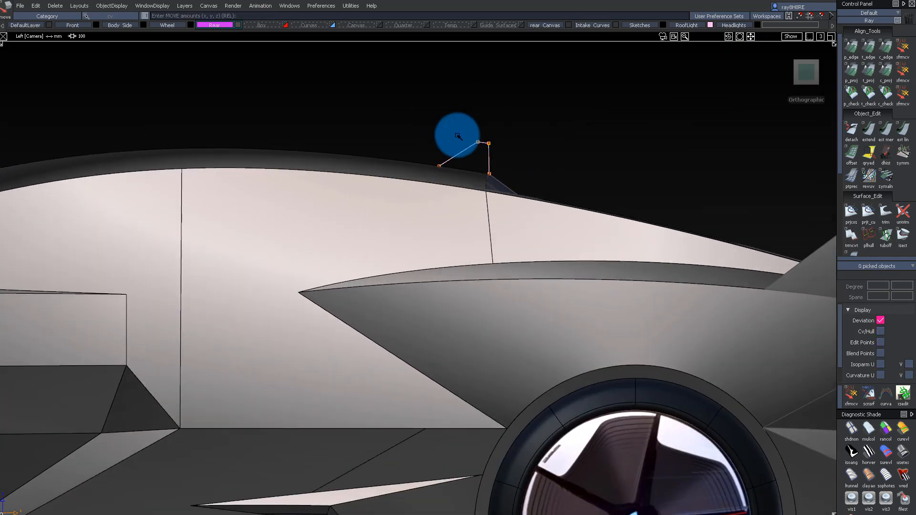
# Lower the two upper points of the roof fin profile in the left view.
pyautogui.keyDown('alt'); pyautogui.keyDown('shift'); pyautogui.moveTo(464, 133); pyautogui.dragTo(484, 161, button='right'); pyautogui.keyUp('shift'); pyautogui.keyUp('alt')
pyautogui.moveTo(542, 127); pyautogui.dragTo(529, 127, button='right')
pyautogui.keyDown('alt'); pyautogui.keyDown('shift'); pyautogui.moveTo(484, 173); pyautogui.dragTo(521, 198, button='right'); pyautogui.keyUp('shift'); pyautogui.keyUp('alt')
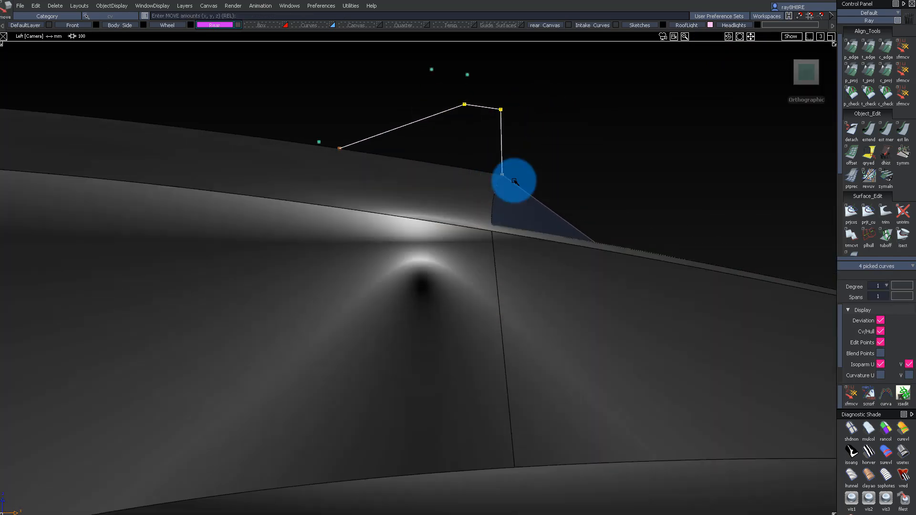
pyautogui.keyDown('ctrl'); pyautogui.keyDown('shift'); pyautogui.moveTo(556, 164); pyautogui.dragTo(578, 103); pyautogui.keyUp('shift'); pyautogui.keyUp('ctrl')
pyautogui.moveTo(572, 143)
pyautogui.keyDown('alt'); pyautogui.keyDown('shift'); pyautogui.mouseDown()
pyautogui.moveTo(511, 317)
pyautogui.moveTo(581, 163)
pyautogui.moveTo(628, 214)
pyautogui.moveTo(520, 151)
pyautogui.moveTo(528, 255)
pyautogui.mouseUp(); pyautogui.keyUp('shift'); pyautogui.keyUp('alt')
# Copy and paste the roof fin profile curves, and offset the copy sideways from the centreline.
pyautogui.keyDown('ctrl'); pyautogui.keyDown('shift'); pyautogui.moveTo(528, 256); pyautogui.dragTo(530, 176); pyautogui.keyUp('shift'); pyautogui.keyUp('ctrl')
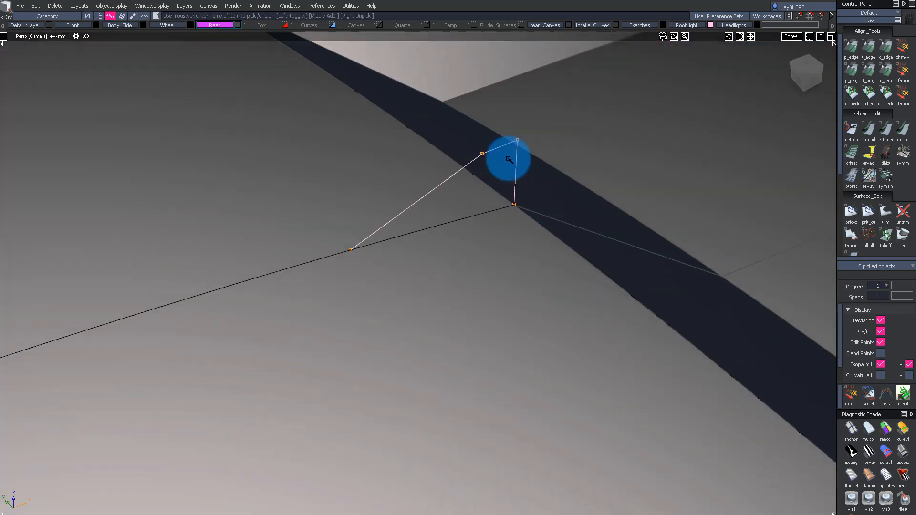
pyautogui.keyDown('alt'); pyautogui.keyDown('shift'); pyautogui.moveTo(450, 120); pyautogui.dragTo(579, 191); pyautogui.keyUp('shift'); pyautogui.keyUp('alt')
pyautogui.hotkey('ctrl', 'c')
pyautogui.hotkey('ctrl', 'v')
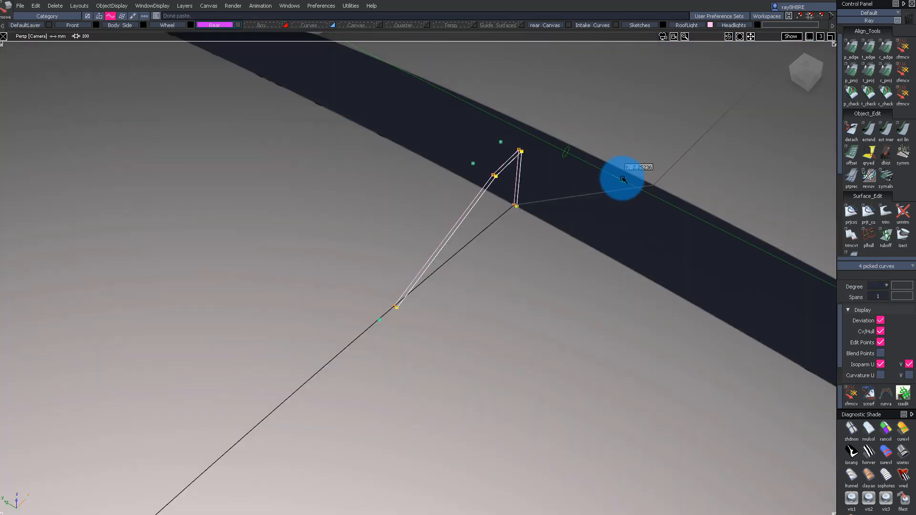
pyautogui.keyDown('alt'); pyautogui.keyDown('shift'); pyautogui.moveTo(564, 167); pyautogui.dragTo(505, 156); pyautogui.keyUp('shift'); pyautogui.keyUp('alt')
# Skin surfaces between the fin's profile curves to close its sloping front, top and sides.
pyautogui.click(524, 179)
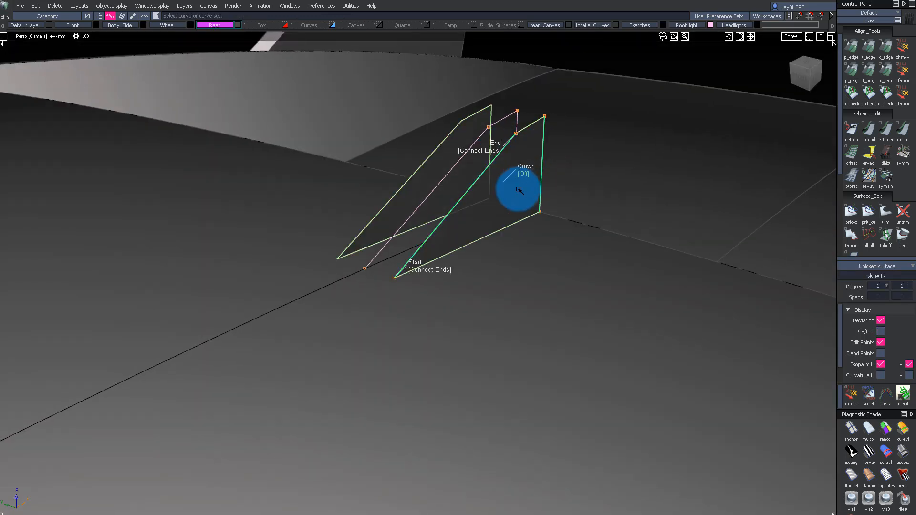
pyautogui.click(516, 169)
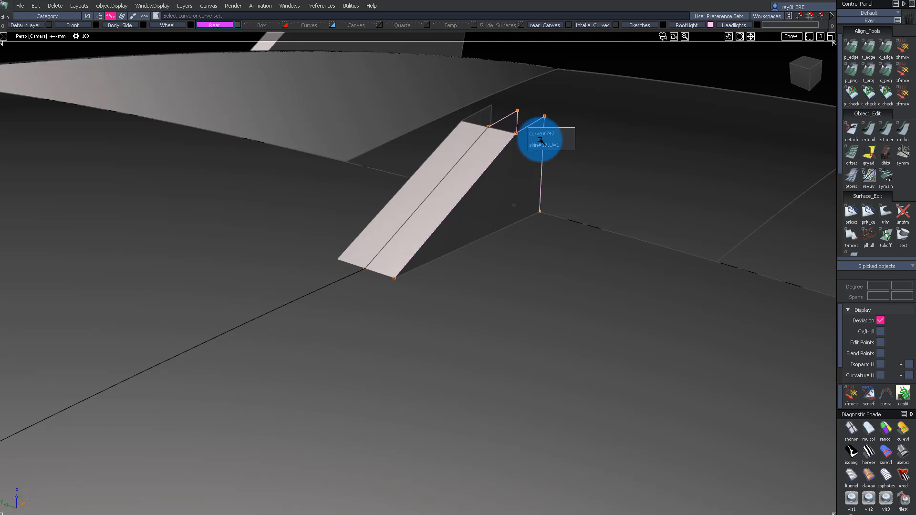
pyautogui.keyDown('alt'); pyautogui.keyDown('shift'); pyautogui.moveTo(544, 152); pyautogui.dragTo(510, 129); pyautogui.keyUp('shift'); pyautogui.keyUp('alt')
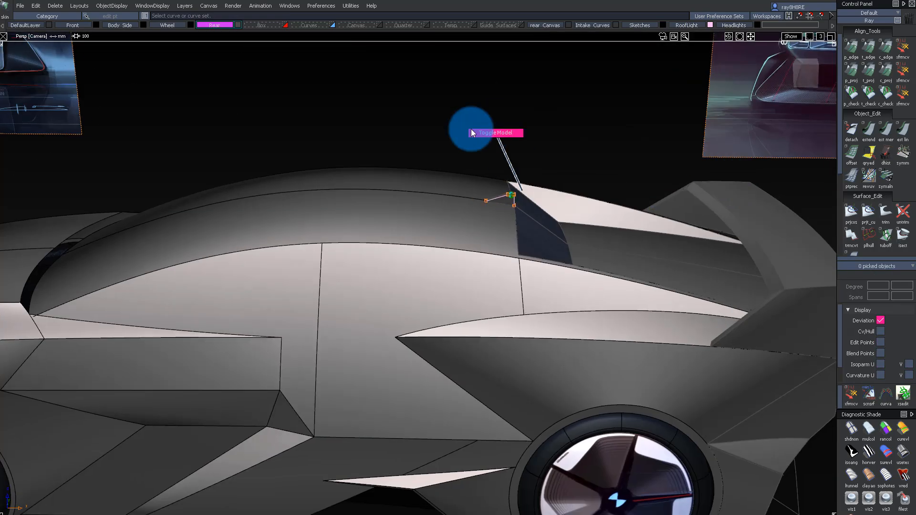
# Examine the roof fin on the whole car against the reference sketches with construction lines hidden.
pyautogui.keyDown('alt'); pyautogui.keyDown('shift'); pyautogui.moveTo(474, 127); pyautogui.dragTo(606, 239); pyautogui.keyUp('shift'); pyautogui.keyUp('alt')
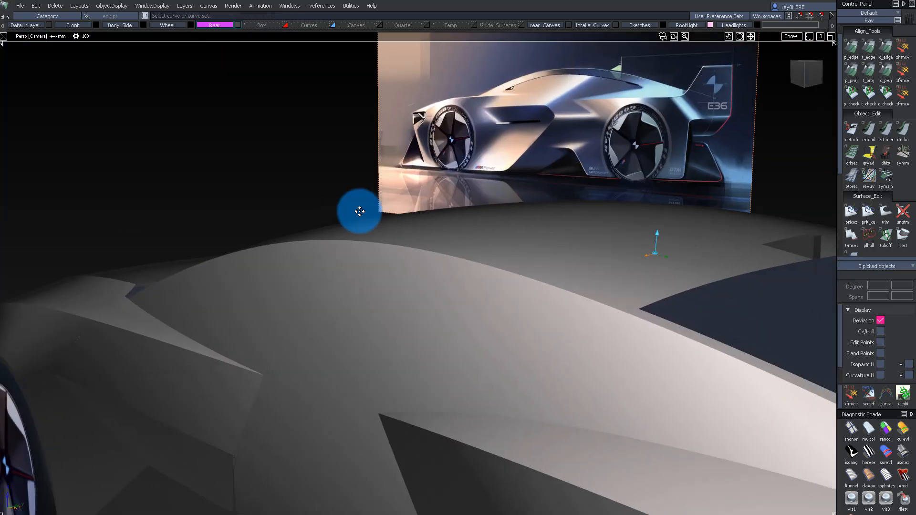
pyautogui.keyDown('alt'); pyautogui.keyDown('shift'); pyautogui.moveTo(606, 240); pyautogui.dragTo(367, 182, button='middle'); pyautogui.keyUp('shift'); pyautogui.keyUp('alt')
pyautogui.keyDown('alt'); pyautogui.keyDown('shift'); pyautogui.moveTo(610, 163); pyautogui.dragTo(477, 215); pyautogui.keyUp('shift'); pyautogui.keyUp('alt')
pyautogui.keyDown('alt'); pyautogui.keyDown('shift'); pyautogui.moveTo(477, 215); pyautogui.dragTo(319, 214, button='right'); pyautogui.keyUp('shift'); pyautogui.keyUp('alt')
pyautogui.keyDown('alt'); pyautogui.keyDown('shift'); pyautogui.moveTo(319, 215); pyautogui.dragTo(260, 245); pyautogui.keyUp('shift'); pyautogui.keyUp('alt')
pyautogui.click(347, 171)
pyautogui.keyDown('alt'); pyautogui.keyDown('shift'); pyautogui.moveTo(260, 246); pyautogui.dragTo(247, 212, button='right'); pyautogui.keyUp('shift'); pyautogui.keyUp('alt')
# Assign the red taillight shader to the roof fin's surfaces.
pyautogui.keyDown('alt'); pyautogui.keyDown('shift'); pyautogui.moveTo(359, 340); pyautogui.dragTo(455, 362, button='right'); pyautogui.keyUp('shift'); pyautogui.keyUp('alt')
pyautogui.keyDown('alt'); pyautogui.keyDown('shift'); pyautogui.moveTo(308, 355); pyautogui.dragTo(443, 252, button='middle'); pyautogui.keyUp('shift'); pyautogui.keyUp('alt')
pyautogui.keyDown('alt'); pyautogui.keyDown('shift'); pyautogui.moveTo(269, 317); pyautogui.dragTo(341, 350); pyautogui.keyUp('shift'); pyautogui.keyUp('alt')
pyautogui.click(340, 381)
pyautogui.moveTo(341, 380)
pyautogui.keyDown('alt'); pyautogui.keyDown('shift'); pyautogui.mouseDown()
pyautogui.moveTo(215, 350)
pyautogui.moveTo(496, 360)
pyautogui.mouseUp(); pyautogui.keyUp('shift'); pyautogui.keyUp('alt')
pyautogui.keyDown('alt'); pyautogui.keyDown('shift'); pyautogui.moveTo(298, 357); pyautogui.dragTo(160, 351); pyautogui.keyUp('shift'); pyautogui.keyUp('alt')
# Pick the fin's outer side points and shift them in the top view to adjust the fin's width.
pyautogui.keyDown('ctrl'); pyautogui.keyDown('shift'); pyautogui.moveTo(160, 352); pyautogui.dragTo(252, 360, button='right'); pyautogui.keyUp('shift'); pyautogui.keyUp('ctrl')
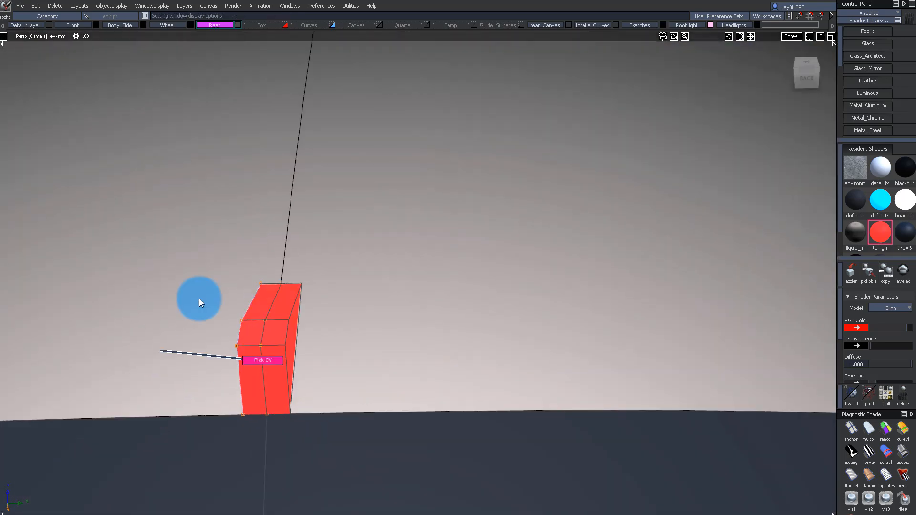
pyautogui.click(787, 57)
pyautogui.click(810, 67)
pyautogui.click(239, 276)
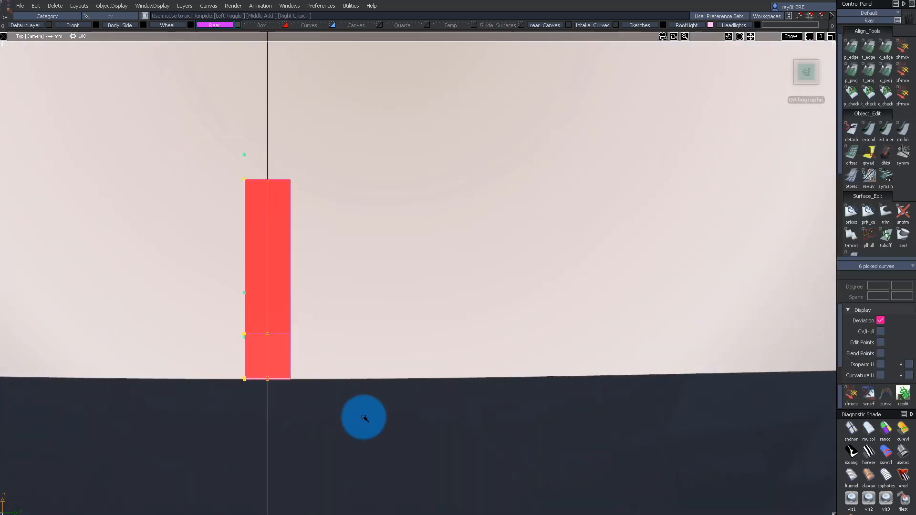
pyautogui.click(798, 80)
# Adjust the fin's front upper points in the left view to level its top edge.
pyautogui.keyDown('alt'); pyautogui.keyDown('shift'); pyautogui.moveTo(632, 155); pyautogui.dragTo(458, 248); pyautogui.keyUp('shift'); pyautogui.keyUp('alt')
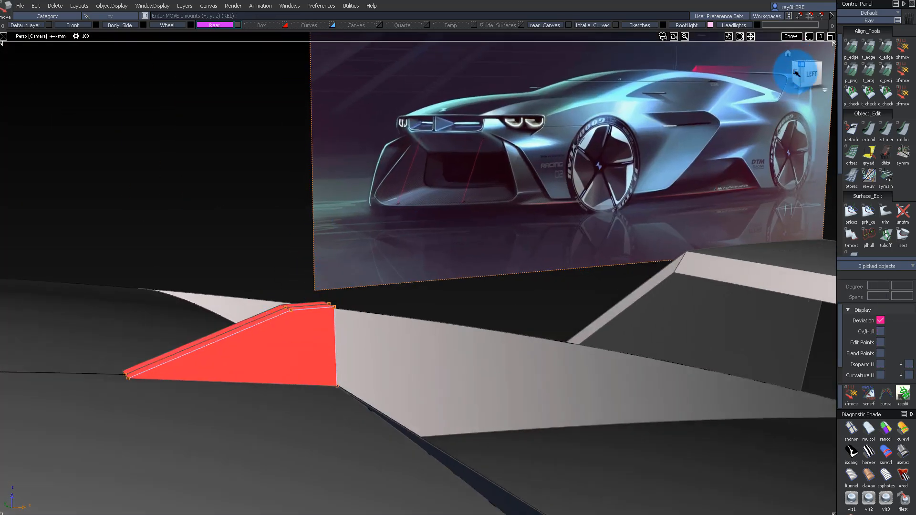
pyautogui.click(805, 69)
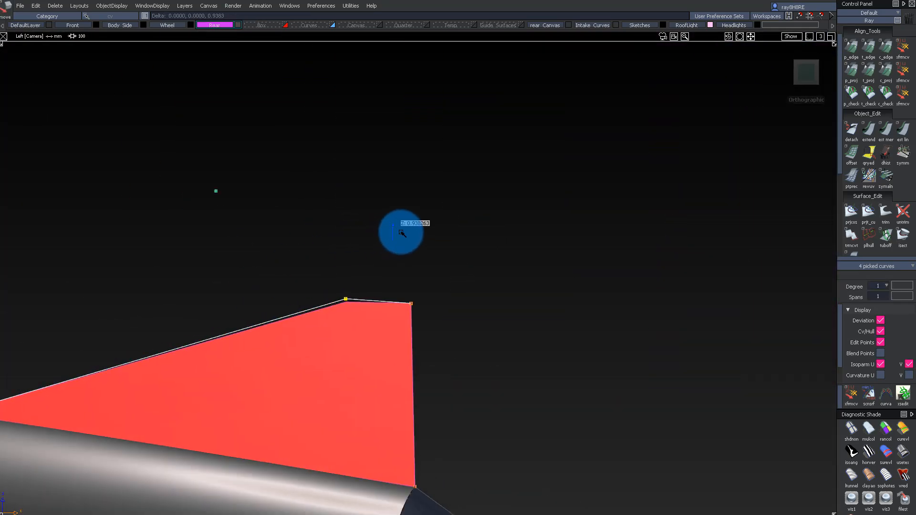
pyautogui.moveTo(300, 316)
pyautogui.keyDown('alt'); pyautogui.keyDown('shift'); pyautogui.mouseDown(button='right')
pyautogui.moveTo(353, 333)
pyautogui.moveTo(314, 324)
pyautogui.mouseUp(button='right'); pyautogui.keyUp('shift'); pyautogui.keyUp('alt')
pyautogui.keyDown('ctrl'); pyautogui.keyDown('shift'); pyautogui.moveTo(365, 329); pyautogui.dragTo(359, 271); pyautogui.keyUp('shift'); pyautogui.keyUp('ctrl')
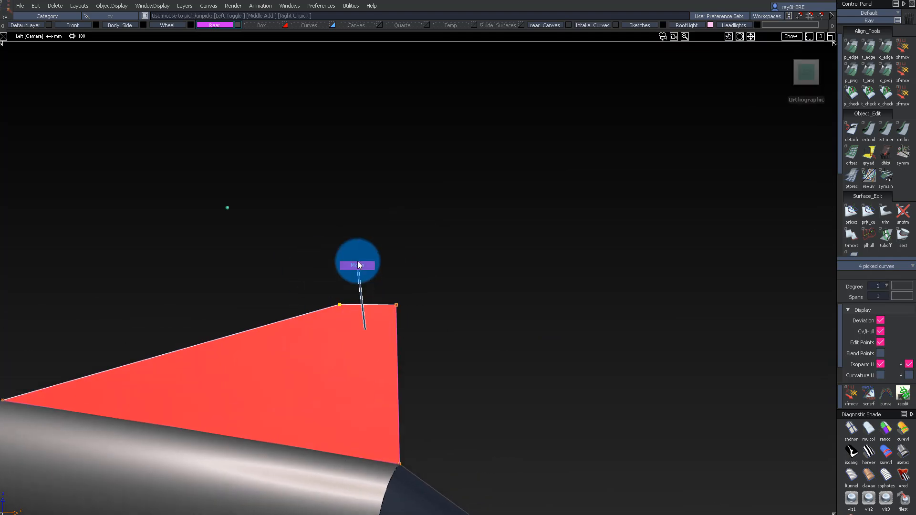
pyautogui.moveTo(387, 255); pyautogui.dragTo(379, 259, button='middle')
# Pick the fin's front and rear upper points together, move them to refine its height, and hide the construction curves.
pyautogui.moveTo(309, 316)
pyautogui.keyDown('alt'); pyautogui.keyDown('shift'); pyautogui.mouseDown(button='right')
pyautogui.moveTo(331, 273)
pyautogui.moveTo(234, 259)
pyautogui.mouseUp(button='right'); pyautogui.keyUp('shift'); pyautogui.keyUp('alt')
pyautogui.keyDown('ctrl'); pyautogui.keyDown('shift'); pyautogui.moveTo(231, 257); pyautogui.dragTo(320, 286); pyautogui.keyUp('shift'); pyautogui.keyUp('ctrl')
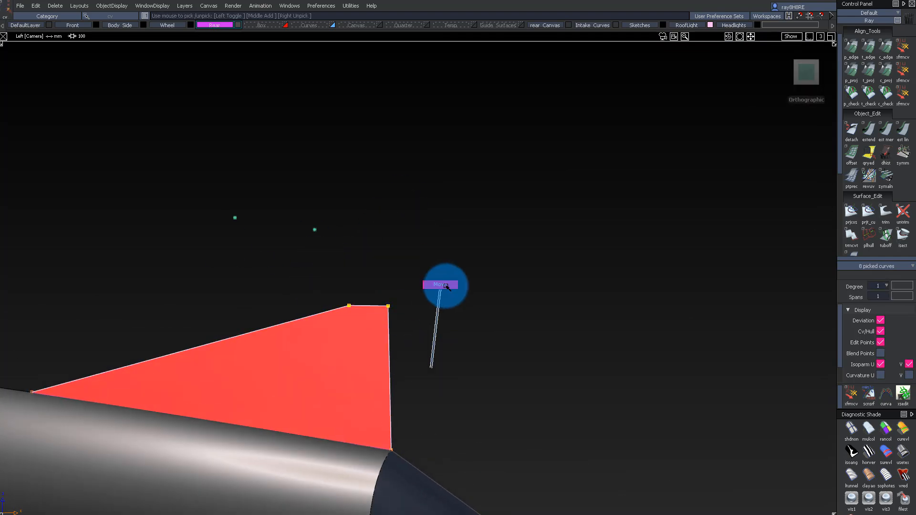
pyautogui.moveTo(476, 295)
pyautogui.keyDown('alt'); pyautogui.keyDown('shift'); pyautogui.mouseDown(button='right')
pyautogui.moveTo(239, 403)
pyautogui.moveTo(556, 302)
pyautogui.moveTo(296, 370)
pyautogui.mouseUp(button='right'); pyautogui.keyUp('shift'); pyautogui.keyUp('alt')
pyautogui.keyDown('ctrl'); pyautogui.keyDown('shift'); pyautogui.moveTo(296, 370); pyautogui.dragTo(311, 224, button='right'); pyautogui.keyUp('shift'); pyautogui.keyUp('ctrl')
pyautogui.keyDown('ctrl'); pyautogui.keyDown('shift'); pyautogui.moveTo(419, 260); pyautogui.dragTo(504, 291); pyautogui.keyUp('shift'); pyautogui.keyUp('ctrl')
pyautogui.keyDown('ctrl'); pyautogui.keyDown('shift'); pyautogui.moveTo(564, 416); pyautogui.dragTo(564, 416, button='right'); pyautogui.keyUp('shift'); pyautogui.keyUp('ctrl')
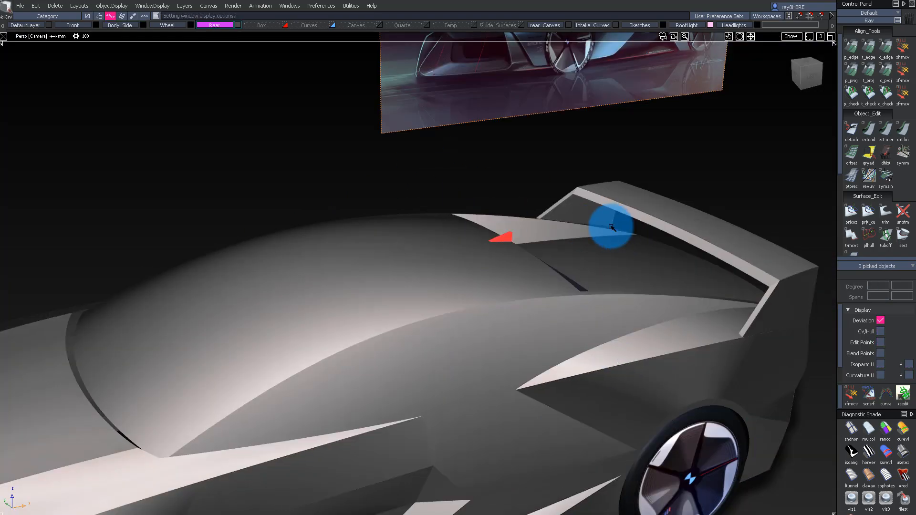
# Pull in the outer end of the lower rear bumper panel with Extend, and delete the adjoining corner surface.
pyautogui.keyDown('alt'); pyautogui.keyDown('shift'); pyautogui.moveTo(610, 228); pyautogui.dragTo(368, 266, button='right'); pyautogui.keyUp('shift'); pyautogui.keyUp('alt')
pyautogui.moveTo(368, 265)
pyautogui.keyDown('alt'); pyautogui.keyDown('shift'); pyautogui.mouseDown()
pyautogui.moveTo(199, 274)
pyautogui.moveTo(400, 233)
pyautogui.moveTo(869, 256)
pyautogui.moveTo(359, 222)
pyautogui.moveTo(473, 281)
pyautogui.moveTo(162, 212)
pyautogui.moveTo(423, 238)
pyautogui.moveTo(434, 309)
pyautogui.moveTo(567, 272)
pyautogui.moveTo(352, 278)
pyautogui.moveTo(366, 282)
pyautogui.moveTo(349, 295)
pyautogui.moveTo(363, 286)
pyautogui.moveTo(363, 374)
pyautogui.mouseUp(); pyautogui.keyUp('shift'); pyautogui.keyUp('alt')
pyautogui.keyDown('alt'); pyautogui.keyDown('shift'); pyautogui.moveTo(363, 374); pyautogui.dragTo(444, 396, button='right'); pyautogui.keyUp('shift'); pyautogui.keyUp('alt')
pyautogui.keyDown('alt'); pyautogui.keyDown('shift'); pyautogui.moveTo(444, 396); pyautogui.dragTo(433, 317, button='middle'); pyautogui.keyUp('shift'); pyautogui.keyUp('alt')
pyautogui.keyDown('alt'); pyautogui.keyDown('shift'); pyautogui.moveTo(434, 316); pyautogui.dragTo(409, 435); pyautogui.keyUp('shift'); pyautogui.keyUp('alt')
pyautogui.keyDown('ctrl'); pyautogui.keyDown('shift'); pyautogui.moveTo(409, 435); pyautogui.dragTo(391, 339); pyautogui.keyUp('shift'); pyautogui.keyUp('ctrl')
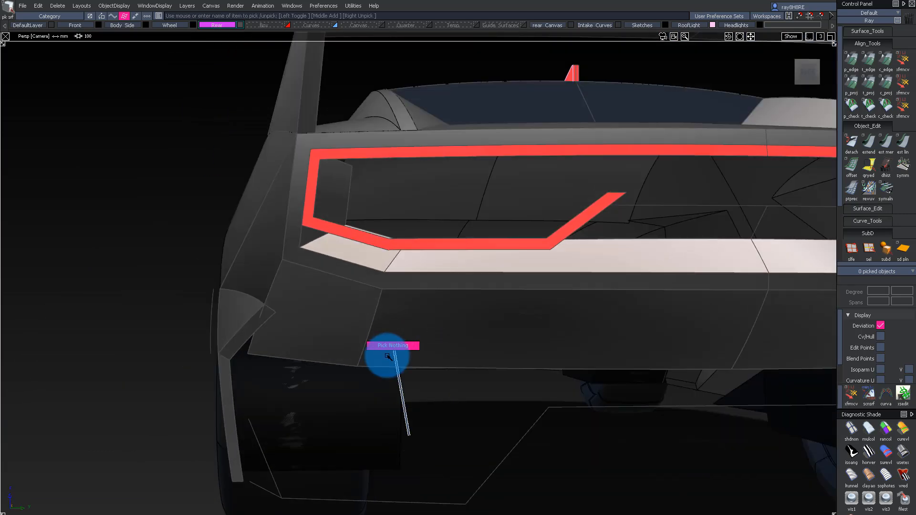
pyautogui.click(807, 75)
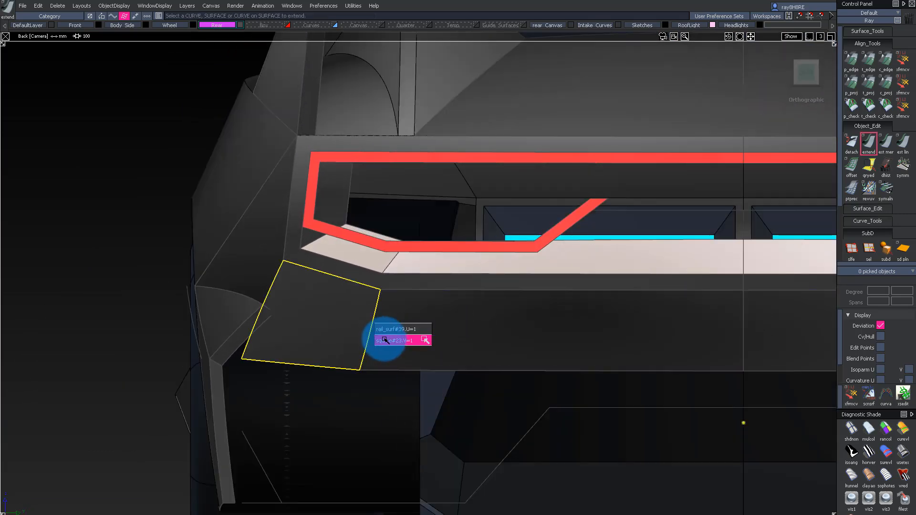
pyautogui.moveTo(365, 371); pyautogui.dragTo(388, 366)
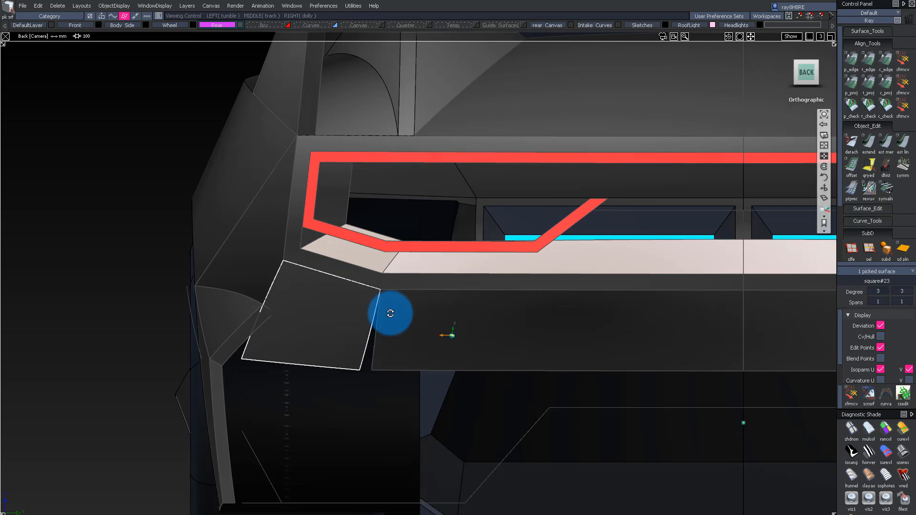
pyautogui.keyDown('alt'); pyautogui.keyDown('shift'); pyautogui.moveTo(347, 308); pyautogui.dragTo(373, 318); pyautogui.keyUp('shift'); pyautogui.keyUp('alt')
pyautogui.press('Delete')
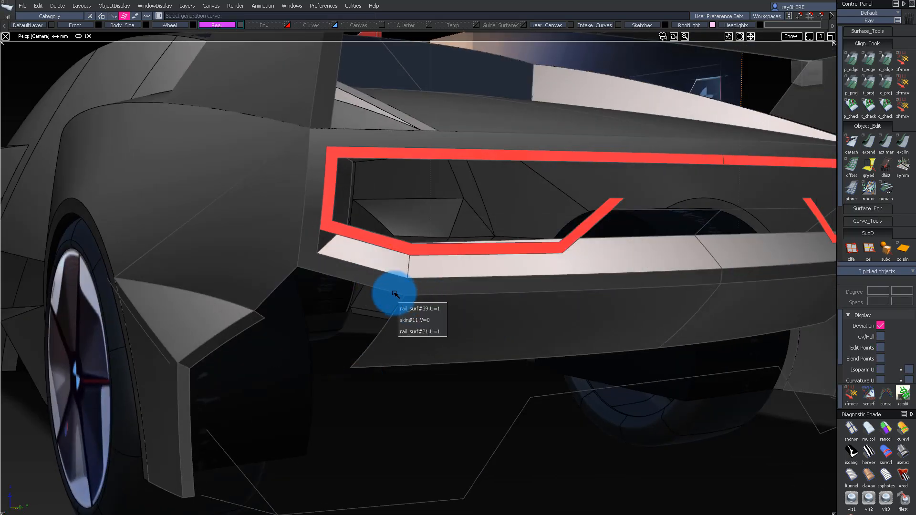
# Isolate the rear frame and lower bumper panel, and sweep a Monorail corner surface from the panel's end along the frame's lower edge.
pyautogui.keyDown('alt'); pyautogui.keyDown('shift'); pyautogui.moveTo(366, 291); pyautogui.dragTo(391, 348); pyautogui.keyUp('shift'); pyautogui.keyUp('alt')
pyautogui.click(390, 347)
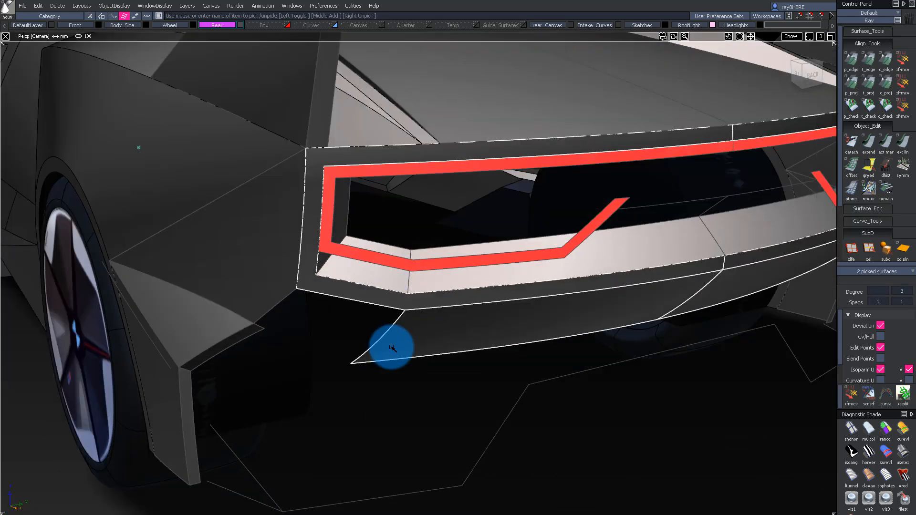
pyautogui.hotkey('alt', 'h')
pyautogui.click(399, 299)
pyautogui.click(360, 288)
pyautogui.keyDown('ctrl'); pyautogui.keyDown('shift'); pyautogui.moveTo(359, 287); pyautogui.dragTo(360, 361); pyautogui.keyUp('shift'); pyautogui.keyUp('ctrl')
pyautogui.keyDown('alt'); pyautogui.keyDown('shift'); pyautogui.moveTo(360, 361); pyautogui.dragTo(360, 305); pyautogui.keyUp('shift'); pyautogui.keyUp('alt')
pyautogui.click(360, 305)
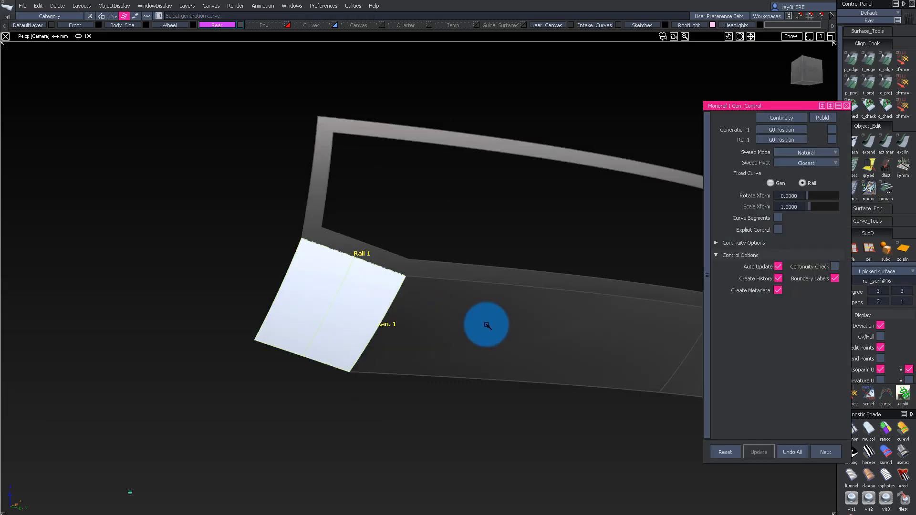
# Enable explicit control for the swept corner surface, and show the rest of the car again.
pyautogui.keyDown('ctrl'); pyautogui.keyDown('shift'); pyautogui.moveTo(487, 327); pyautogui.dragTo(506, 265); pyautogui.keyUp('shift'); pyautogui.keyUp('ctrl')
pyautogui.moveTo(506, 337); pyautogui.dragTo(505, 271, button='right')
pyautogui.click(382, 314)
pyautogui.keyDown('ctrl'); pyautogui.keyDown('shift'); pyautogui.moveTo(383, 314); pyautogui.dragTo(387, 385); pyautogui.keyUp('shift'); pyautogui.keyUp('ctrl')
pyautogui.click(366, 315)
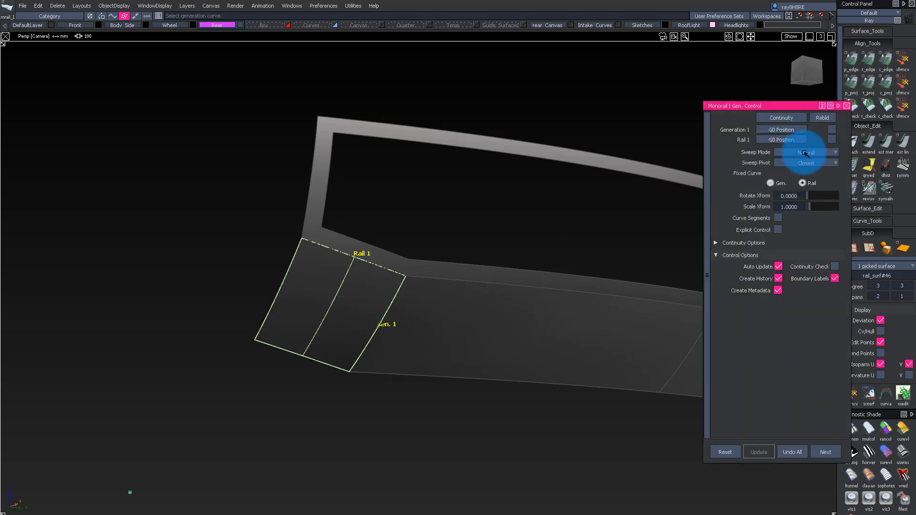
pyautogui.click(778, 230)
pyautogui.keyDown('alt'); pyautogui.keyDown('shift'); pyautogui.moveTo(583, 284); pyautogui.dragTo(370, 315); pyautogui.keyUp('shift'); pyautogui.keyUp('alt')
pyautogui.keyDown('ctrl'); pyautogui.keyDown('shift'); pyautogui.moveTo(401, 325); pyautogui.dragTo(403, 460); pyautogui.keyUp('shift'); pyautogui.keyUp('ctrl')
pyautogui.keyDown('alt'); pyautogui.keyDown('shift'); pyautogui.moveTo(408, 273); pyautogui.dragTo(339, 307); pyautogui.keyUp('shift'); pyautogui.keyUp('alt')
pyautogui.click(340, 302)
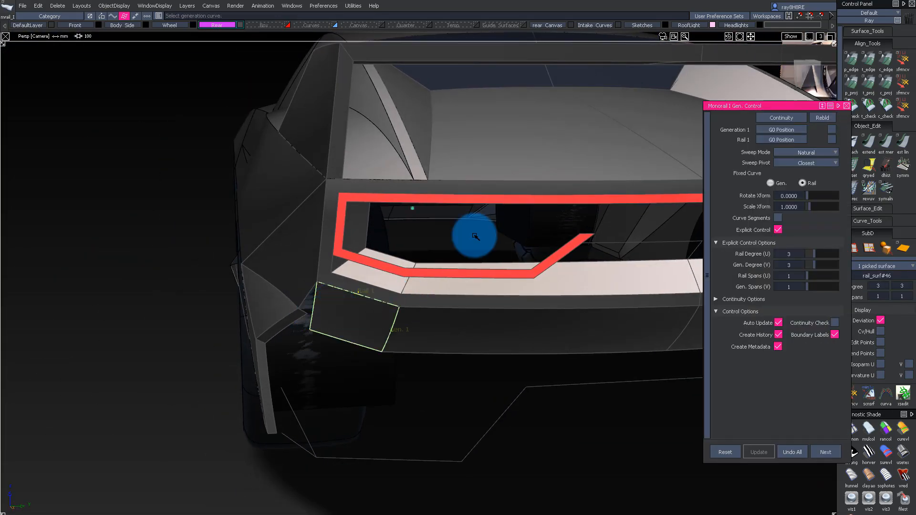
# Intersect the new bumper corner surface with the adjoining body-side surface and adjust the join with Extend.
pyautogui.keyDown('ctrl'); pyautogui.keyDown('shift'); pyautogui.moveTo(343, 413); pyautogui.dragTo(343, 415); pyautogui.keyUp('shift'); pyautogui.keyUp('ctrl')
pyautogui.click(310, 306)
pyautogui.moveTo(311, 307); pyautogui.dragTo(334, 248)
pyautogui.keyDown('ctrl'); pyautogui.keyDown('shift'); pyautogui.moveTo(333, 244); pyautogui.dragTo(330, 210); pyautogui.keyUp('shift'); pyautogui.keyUp('ctrl')
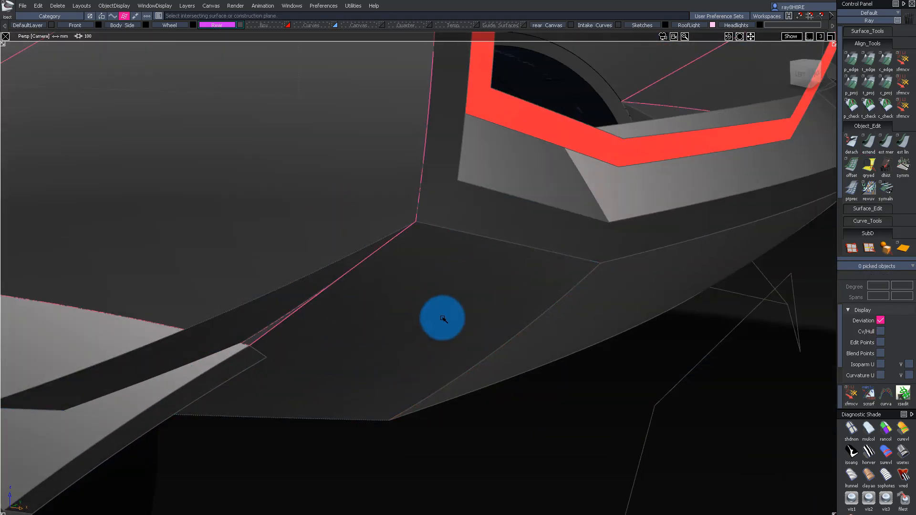
pyautogui.keyDown('alt'); pyautogui.keyDown('shift'); pyautogui.moveTo(443, 319); pyautogui.dragTo(358, 358); pyautogui.keyUp('shift'); pyautogui.keyUp('alt')
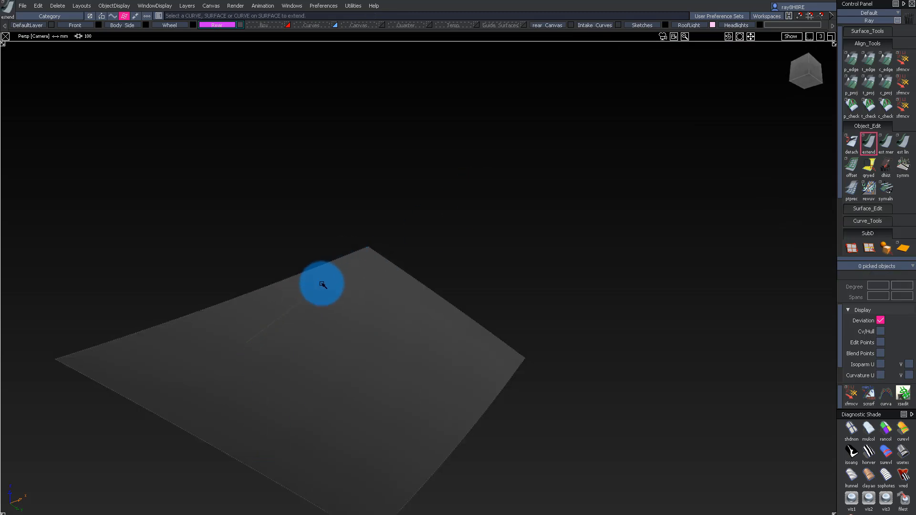
pyautogui.moveTo(310, 262); pyautogui.dragTo(312, 293)
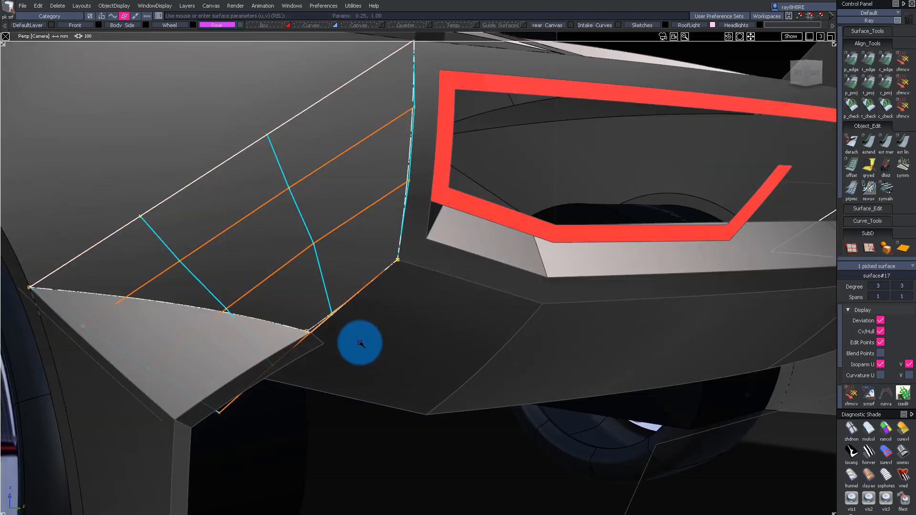
pyautogui.click(320, 212)
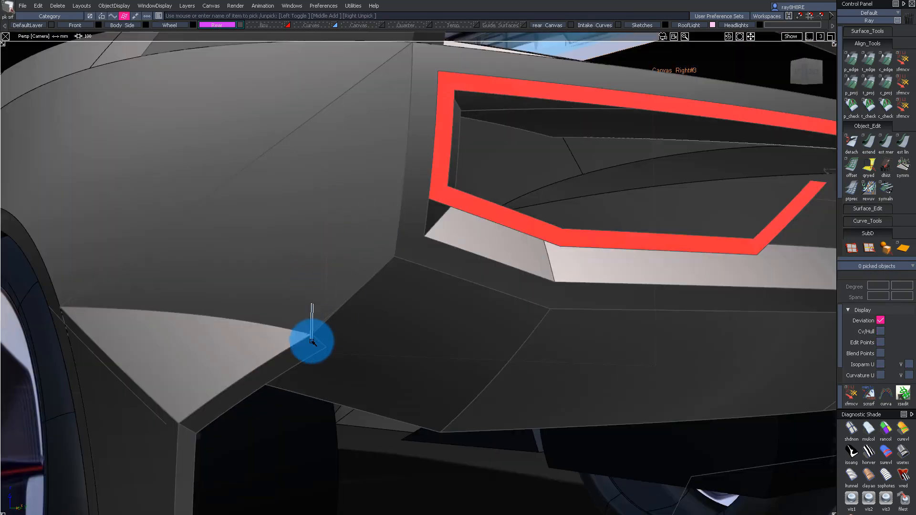
# Pull in the outer end of the corner surface's lower edge by about 101 mm with a non-proportional Extend.
pyautogui.keyDown('alt'); pyautogui.keyDown('shift'); pyautogui.moveTo(463, 324); pyautogui.dragTo(409, 337); pyautogui.keyUp('shift'); pyautogui.keyUp('alt')
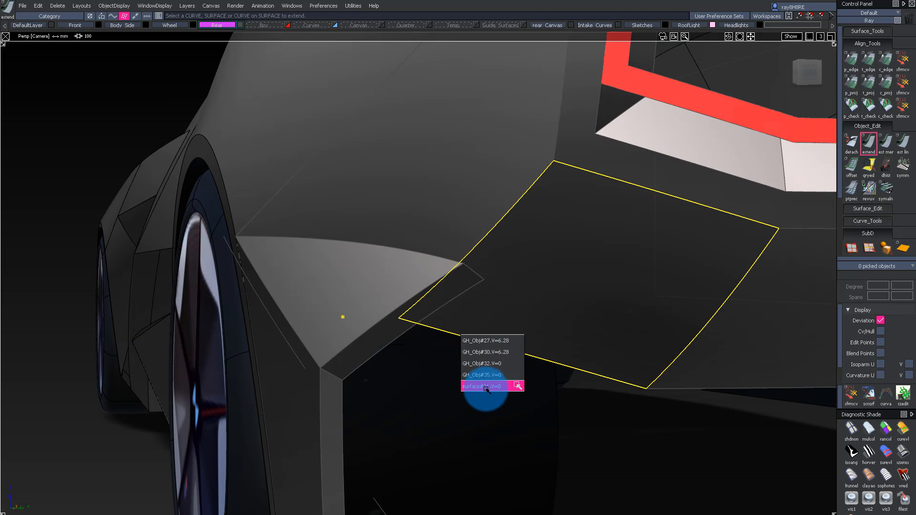
pyautogui.keyDown('alt'); pyautogui.keyDown('shift'); pyautogui.moveTo(571, 290); pyautogui.dragTo(487, 299, button='right'); pyautogui.keyUp('shift'); pyautogui.keyUp('alt')
pyautogui.keyDown('alt'); pyautogui.keyDown('shift'); pyautogui.moveTo(487, 299); pyautogui.dragTo(430, 290); pyautogui.keyUp('shift'); pyautogui.keyUp('alt')
pyautogui.keyDown('alt'); pyautogui.keyDown('shift'); pyautogui.click(807, 72); pyautogui.keyUp('shift'); pyautogui.keyUp('alt')
pyautogui.keyDown('alt'); pyautogui.keyDown('shift'); pyautogui.moveTo(507, 221); pyautogui.dragTo(339, 292, button='right'); pyautogui.keyUp('shift'); pyautogui.keyUp('alt')
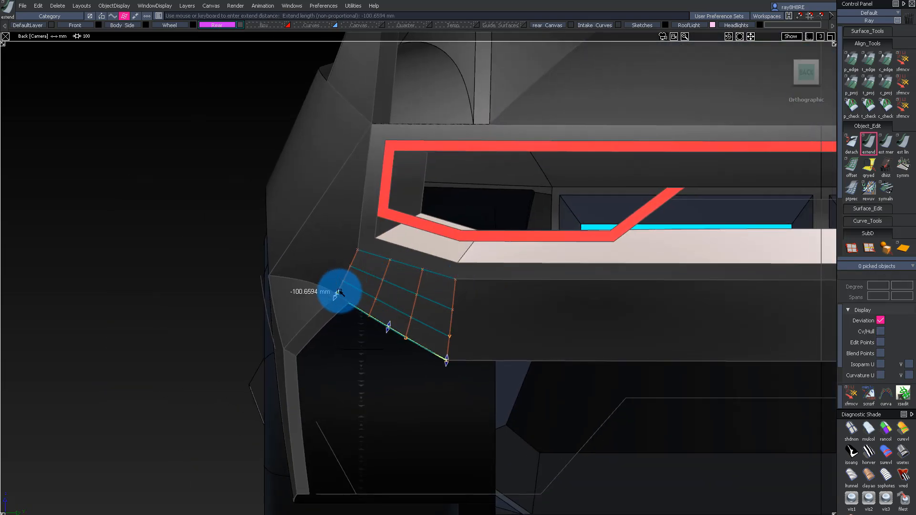
# Examine the rebuilt bumper corner and the lower rear outline from several angles.
pyautogui.keyDown('alt'); pyautogui.keyDown('shift'); pyautogui.moveTo(432, 332); pyautogui.dragTo(301, 365, button='right'); pyautogui.keyUp('shift'); pyautogui.keyUp('alt')
pyautogui.keyDown('alt'); pyautogui.keyDown('shift'); pyautogui.moveTo(373, 356); pyautogui.dragTo(477, 359); pyautogui.keyUp('shift'); pyautogui.keyUp('alt')
pyautogui.keyDown('alt'); pyautogui.keyDown('shift'); pyautogui.moveTo(477, 359); pyautogui.dragTo(442, 311, button='right'); pyautogui.keyUp('shift'); pyautogui.keyUp('alt')
pyautogui.keyDown('alt'); pyautogui.keyDown('shift'); pyautogui.moveTo(441, 310); pyautogui.dragTo(525, 317); pyautogui.keyUp('shift'); pyautogui.keyUp('alt')
pyautogui.keyDown('alt'); pyautogui.keyDown('shift'); pyautogui.moveTo(525, 317); pyautogui.dragTo(512, 326, button='right'); pyautogui.keyUp('shift'); pyautogui.keyUp('alt')
pyautogui.moveTo(451, 323)
pyautogui.keyDown('alt'); pyautogui.keyDown('shift'); pyautogui.mouseDown()
pyautogui.moveTo(460, 280)
pyautogui.moveTo(617, 292)
pyautogui.moveTo(516, 292)
pyautogui.moveTo(532, 282)
pyautogui.moveTo(364, 297)
pyautogui.moveTo(348, 328)
pyautogui.mouseUp(); pyautogui.keyUp('shift'); pyautogui.keyUp('alt')
pyautogui.moveTo(348, 327)
pyautogui.keyDown('alt'); pyautogui.keyDown('shift'); pyautogui.mouseDown(button='right')
pyautogui.moveTo(440, 432)
pyautogui.moveTo(373, 425)
pyautogui.mouseUp(button='right'); pyautogui.keyUp('shift'); pyautogui.keyUp('alt')
pyautogui.moveTo(372, 425)
pyautogui.keyDown('alt'); pyautogui.keyDown('shift'); pyautogui.mouseDown()
pyautogui.moveTo(521, 371)
pyautogui.moveTo(258, 345)
pyautogui.moveTo(219, 370)
pyautogui.moveTo(261, 371)
pyautogui.mouseUp(); pyautogui.keyUp('shift'); pyautogui.keyUp('alt')
pyautogui.keyDown('alt'); pyautogui.keyDown('shift'); pyautogui.moveTo(262, 371); pyautogui.dragTo(425, 476, button='right'); pyautogui.keyUp('shift'); pyautogui.keyUp('alt')
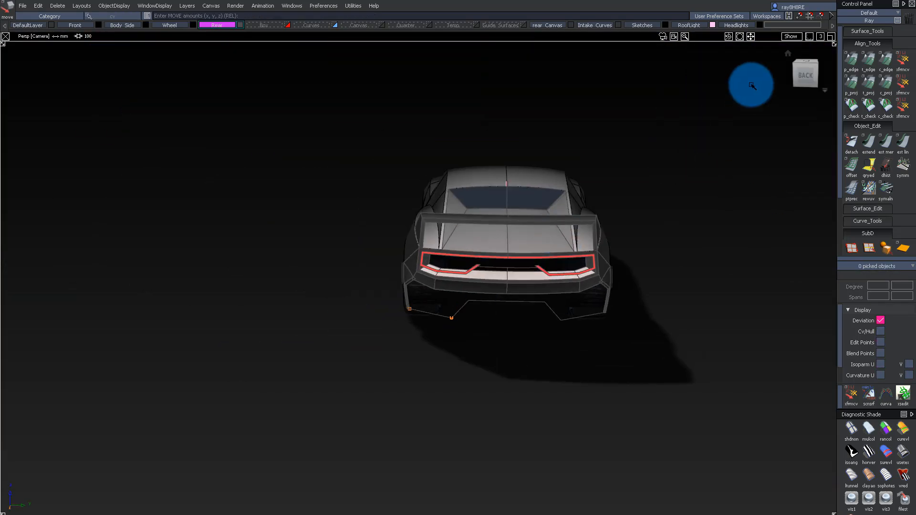
# Reposition the lower outline curve's upper and lower corner points in the back view.
pyautogui.click(806, 73)
pyautogui.keyDown('alt'); pyautogui.keyDown('shift'); pyautogui.moveTo(544, 292); pyautogui.dragTo(343, 305, button='right'); pyautogui.keyUp('shift'); pyautogui.keyUp('alt')
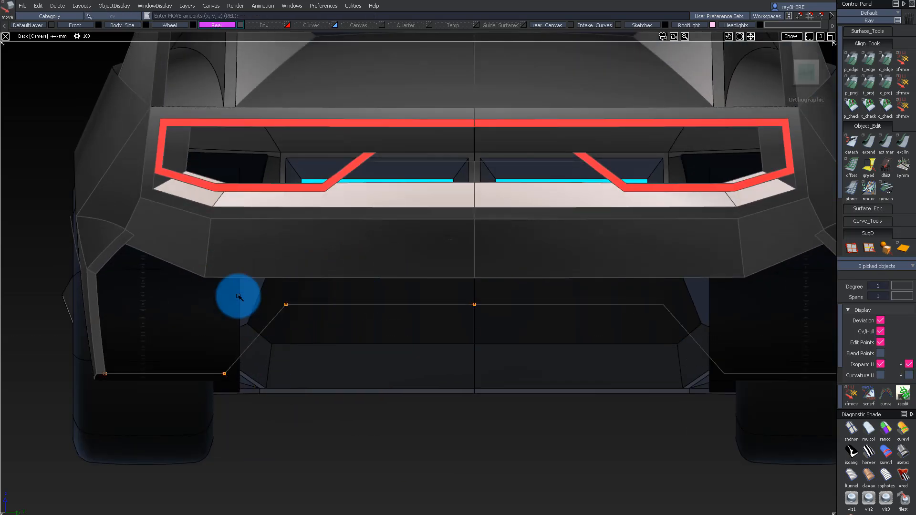
pyautogui.keyDown('alt'); pyautogui.keyDown('shift'); pyautogui.moveTo(344, 331); pyautogui.dragTo(190, 413, button='right'); pyautogui.keyUp('shift'); pyautogui.keyUp('alt')
pyautogui.keyDown('alt'); pyautogui.keyDown('shift'); pyautogui.moveTo(190, 414); pyautogui.dragTo(210, 358); pyautogui.keyUp('shift'); pyautogui.keyUp('alt')
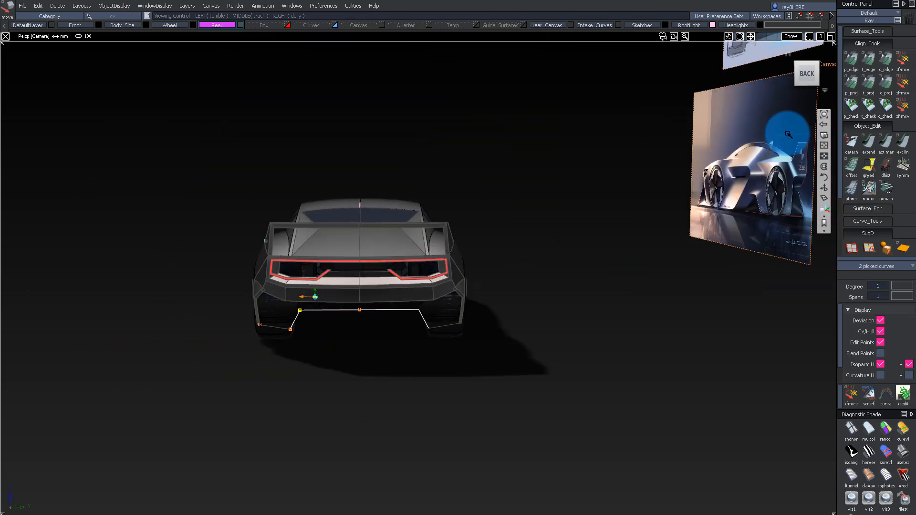
pyautogui.click(806, 73)
pyautogui.keyDown('ctrl'); pyautogui.keyDown('shift'); pyautogui.moveTo(279, 396); pyautogui.dragTo(280, 396); pyautogui.keyUp('shift'); pyautogui.keyUp('ctrl')
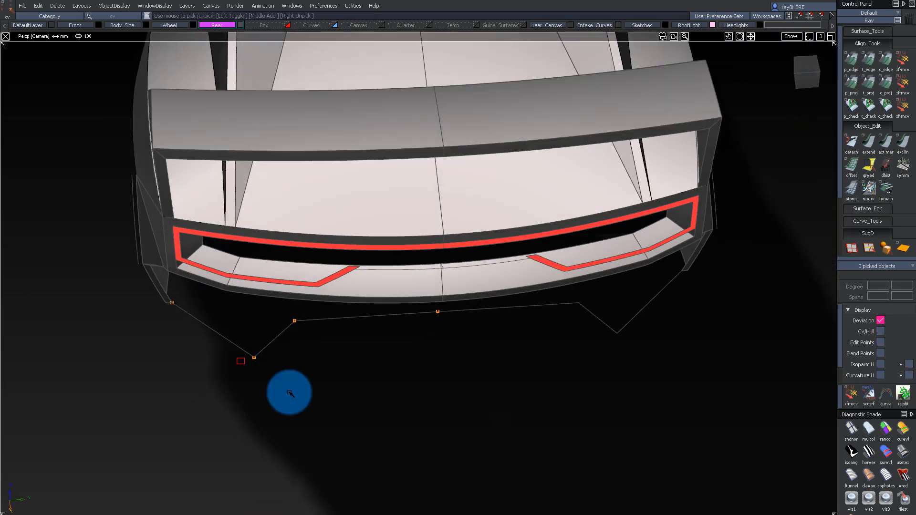
pyautogui.click(811, 80)
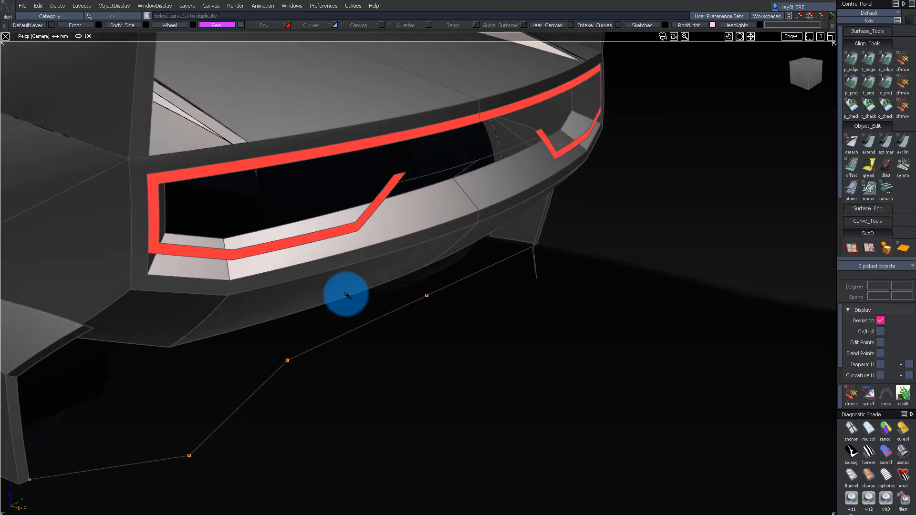
# Duplicate the bumper panel's lower edge as the outline's centre curve, and shorten it by about 292 mm with Extend.
pyautogui.keyDown('ctrl'); pyautogui.keyDown('shift'); pyautogui.moveTo(392, 340); pyautogui.dragTo(441, 268, button='middle'); pyautogui.keyUp('shift'); pyautogui.keyUp('ctrl')
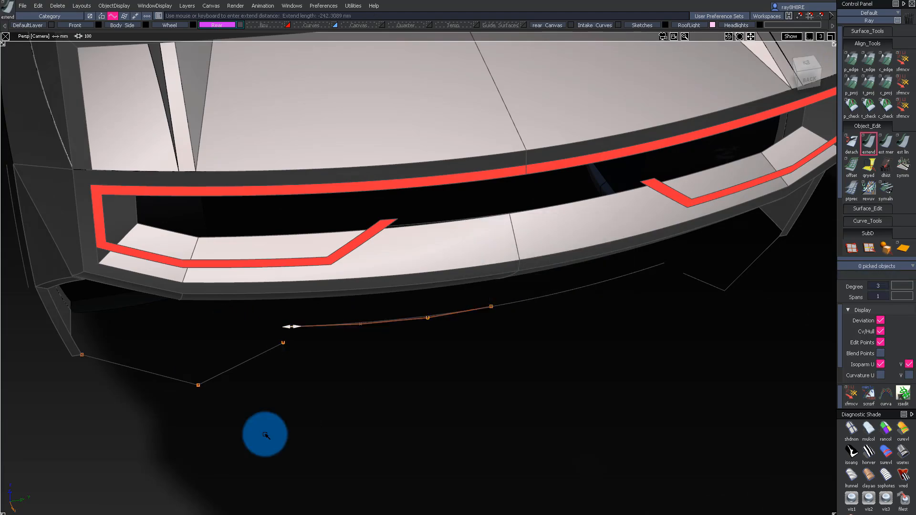
pyautogui.keyDown('alt'); pyautogui.keyDown('shift'); pyautogui.moveTo(290, 437); pyautogui.dragTo(502, 280); pyautogui.keyUp('shift'); pyautogui.keyUp('alt')
pyautogui.keyDown('ctrl'); pyautogui.keyDown('shift'); pyautogui.moveTo(280, 313); pyautogui.dragTo(416, 288); pyautogui.keyUp('shift'); pyautogui.keyUp('ctrl')
pyautogui.click(804, 68)
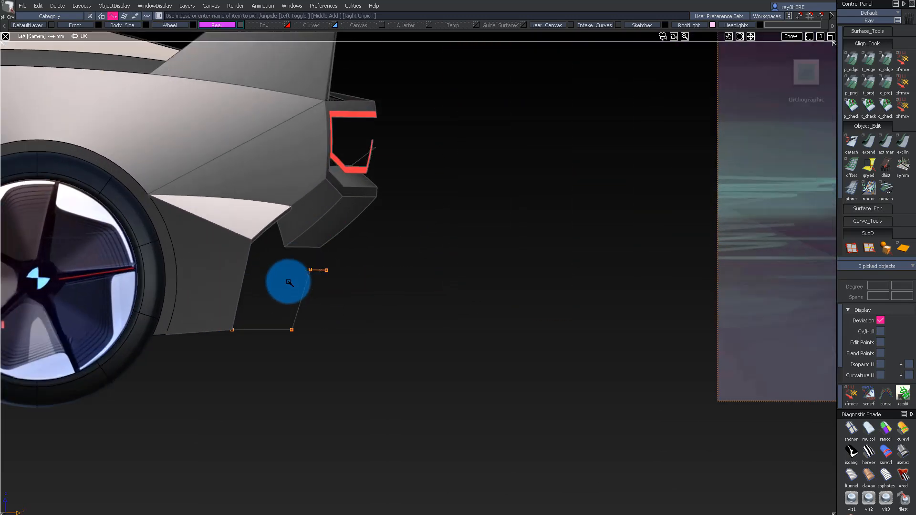
# Move the lower outline's bottom corner point about 62 mm outward in the back view.
pyautogui.moveTo(447, 301)
pyautogui.keyDown('alt'); pyautogui.keyDown('shift'); pyautogui.mouseDown()
pyautogui.moveTo(127, 393)
pyautogui.moveTo(18, 333)
pyautogui.moveTo(164, 282)
pyautogui.moveTo(205, 77)
pyautogui.moveTo(289, 362)
pyautogui.moveTo(240, 345)
pyautogui.mouseUp(); pyautogui.keyUp('shift'); pyautogui.keyUp('alt')
pyautogui.keyDown('ctrl'); pyautogui.keyDown('shift'); pyautogui.moveTo(161, 265); pyautogui.dragTo(242, 291); pyautogui.keyUp('shift'); pyautogui.keyUp('ctrl')
pyautogui.click(810, 78)
pyautogui.keyDown('ctrl'); pyautogui.keyDown('shift'); pyautogui.moveTo(458, 307); pyautogui.dragTo(437, 315, button='middle'); pyautogui.keyUp('shift'); pyautogui.keyUp('ctrl')
pyautogui.moveTo(437, 315); pyautogui.dragTo(405, 320, button='middle')
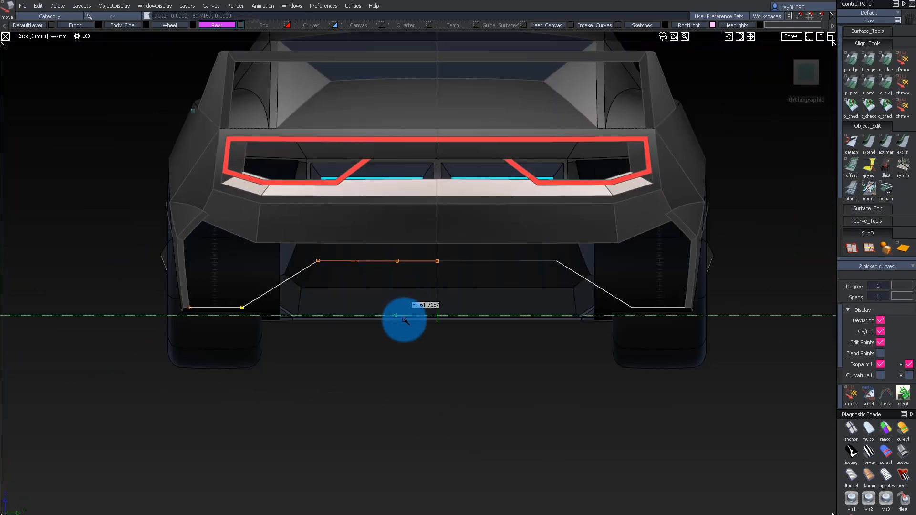
# Pick the outline's bottom corner point again and shift it further outward to steepen or flatten the diagonal as needed.
pyautogui.keyDown('alt'); pyautogui.keyDown('shift'); pyautogui.moveTo(150, 219); pyautogui.dragTo(339, 274); pyautogui.keyUp('shift'); pyautogui.keyUp('alt')
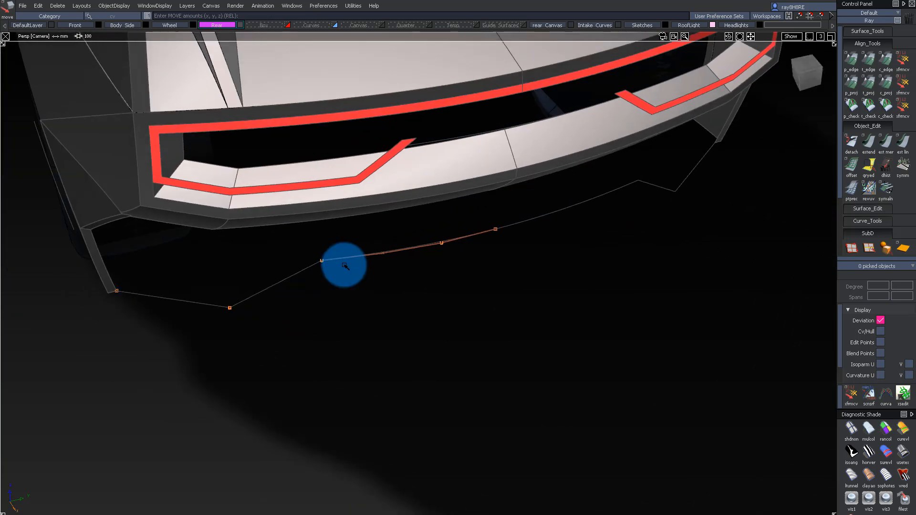
pyautogui.keyDown('ctrl'); pyautogui.keyDown('shift'); pyautogui.moveTo(186, 316); pyautogui.dragTo(266, 365); pyautogui.keyUp('shift'); pyautogui.keyUp('ctrl')
pyautogui.moveTo(266, 365); pyautogui.dragTo(205, 286)
pyautogui.keyDown('alt'); pyautogui.keyDown('shift'); pyautogui.moveTo(206, 287); pyautogui.dragTo(201, 203); pyautogui.keyUp('shift'); pyautogui.keyUp('alt')
pyautogui.click(807, 74)
pyautogui.keyDown('ctrl'); pyautogui.keyDown('shift'); pyautogui.moveTo(400, 362); pyautogui.dragTo(370, 363, button='middle'); pyautogui.keyUp('shift'); pyautogui.keyUp('ctrl')
pyautogui.moveTo(359, 361); pyautogui.dragTo(331, 360, button='middle')
pyautogui.moveTo(330, 360)
pyautogui.keyDown('alt'); pyautogui.keyDown('shift'); pyautogui.mouseDown()
pyautogui.moveTo(374, 354)
pyautogui.moveTo(397, 172)
pyautogui.moveTo(234, 214)
pyautogui.mouseUp(); pyautogui.keyUp('shift'); pyautogui.keyUp('alt')
# Pick the centre curve's points together with the upper corner point, and lower them by about 24 mm.
pyautogui.moveTo(226, 217)
pyautogui.keyDown('ctrl'); pyautogui.keyDown('shift'); pyautogui.mouseDown()
pyautogui.moveTo(338, 294)
pyautogui.moveTo(496, 258)
pyautogui.moveTo(465, 388)
pyautogui.moveTo(426, 374)
pyautogui.moveTo(255, 364)
pyautogui.moveTo(393, 380)
pyautogui.moveTo(455, 341)
pyautogui.moveTo(468, 388)
pyautogui.moveTo(248, 365)
pyautogui.mouseUp(); pyautogui.keyUp('shift'); pyautogui.keyUp('ctrl')
pyautogui.moveTo(255, 330); pyautogui.dragTo(322, 361)
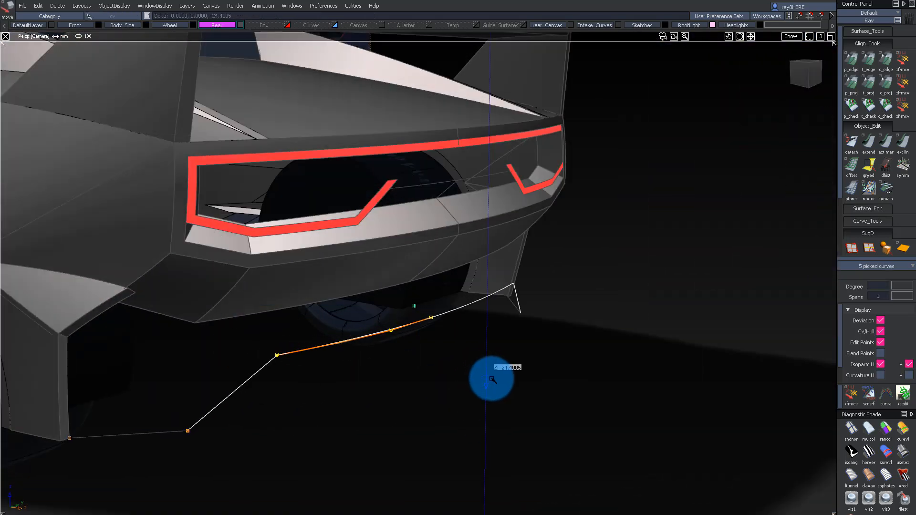
pyautogui.keyDown('alt'); pyautogui.keyDown('shift'); pyautogui.moveTo(492, 380); pyautogui.dragTo(291, 332); pyautogui.keyUp('shift'); pyautogui.keyUp('alt')
# Copy the outline's centre curve and move the copy about 27 mm upward in the back view.
pyautogui.click(815, 71)
pyautogui.hotkey('ctrl', 'c')
pyautogui.hotkey('ctrl', 'v')
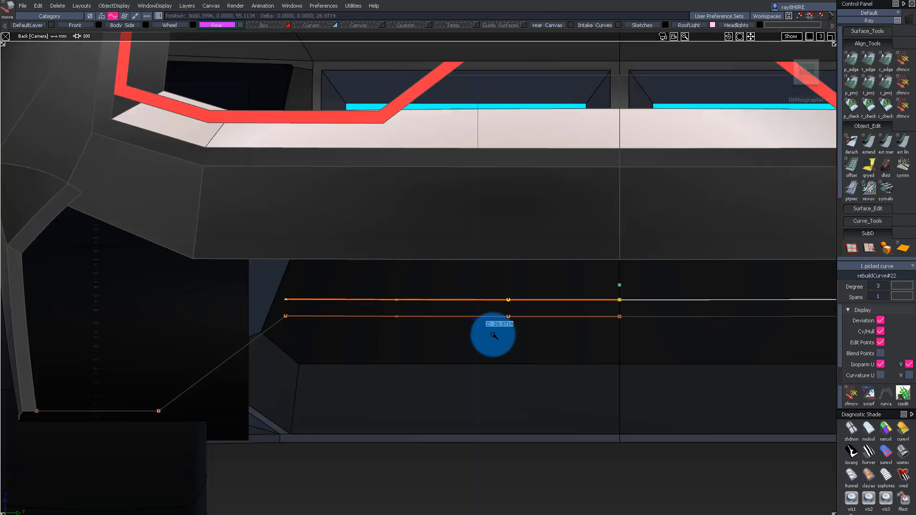
pyautogui.keyDown('alt'); pyautogui.keyDown('shift'); pyautogui.moveTo(494, 336); pyautogui.dragTo(327, 295); pyautogui.keyUp('shift'); pyautogui.keyUp('alt')
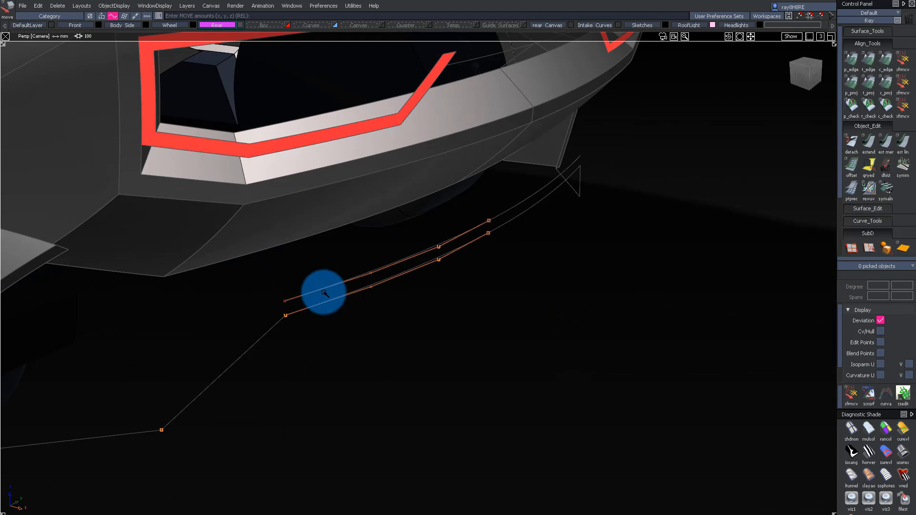
# Build a thin strip surface between the two centre curves, and slant its outer end with Extend.
pyautogui.press('Delete')
pyautogui.press('Return')
pyautogui.moveTo(282, 313)
pyautogui.keyDown('alt'); pyautogui.keyDown('shift'); pyautogui.mouseDown()
pyautogui.moveTo(227, 250)
pyautogui.moveTo(285, 314)
pyautogui.mouseUp(); pyautogui.keyUp('shift'); pyautogui.keyUp('alt')
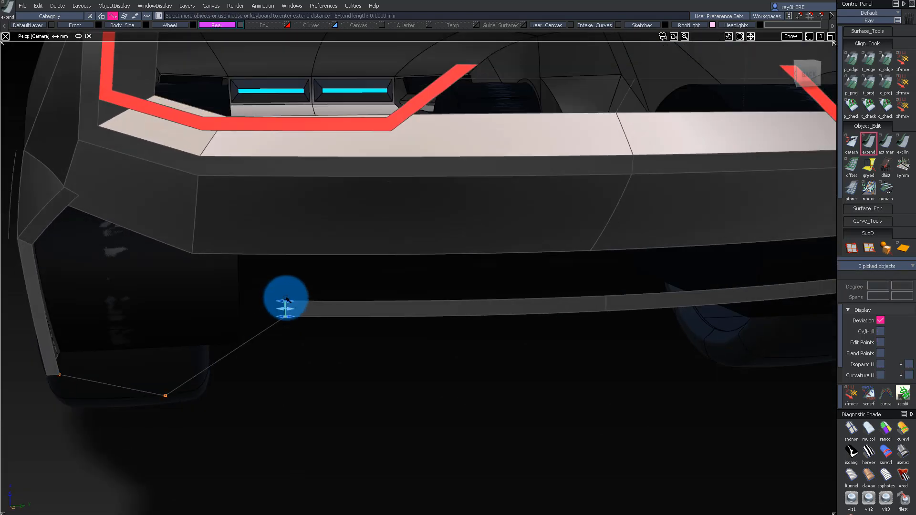
pyautogui.moveTo(281, 315)
pyautogui.keyDown('alt'); pyautogui.keyDown('shift'); pyautogui.mouseDown()
pyautogui.moveTo(374, 401)
pyautogui.moveTo(315, 394)
pyautogui.moveTo(164, 442)
pyautogui.moveTo(284, 315)
pyautogui.mouseUp(); pyautogui.keyUp('shift'); pyautogui.keyUp('alt')
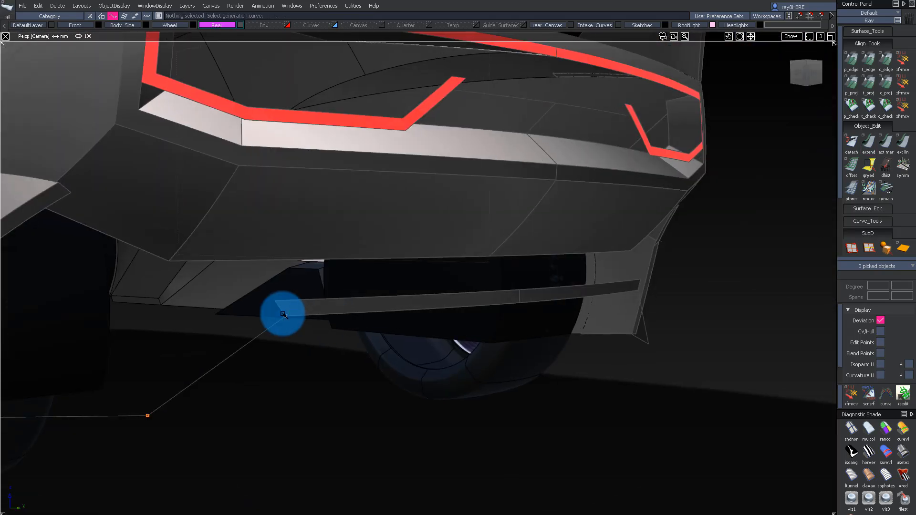
# Sweep matching strip surfaces along the outline's diagonal and outer lower segments, adjusting the diagonal strip's end with Extend.
pyautogui.click(268, 328)
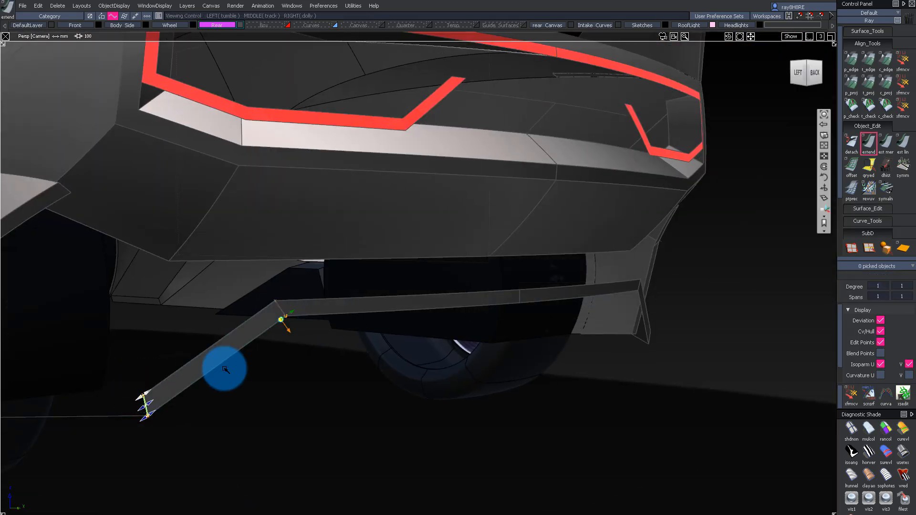
pyautogui.keyDown('alt'); pyautogui.keyDown('shift'); pyautogui.moveTo(200, 366); pyautogui.dragTo(312, 361); pyautogui.keyUp('shift'); pyautogui.keyUp('alt')
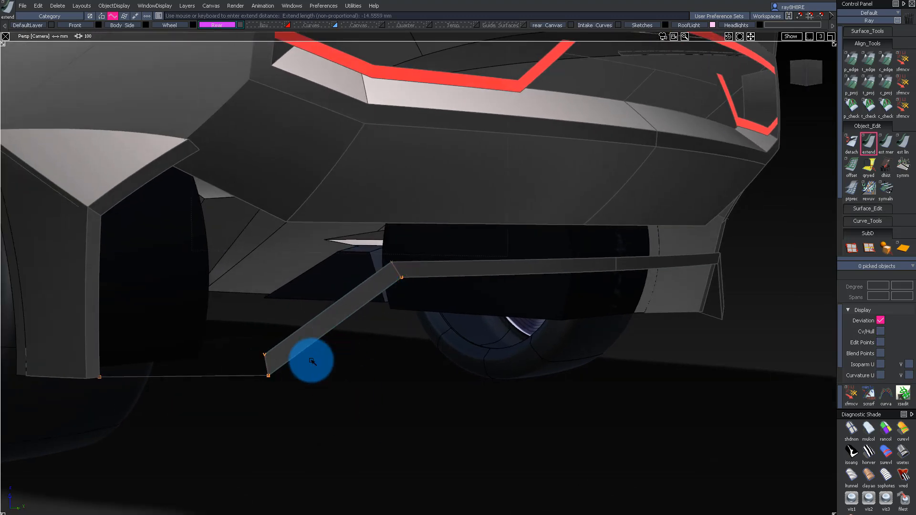
pyautogui.click(255, 375)
pyautogui.keyDown('alt'); pyautogui.keyDown('shift'); pyautogui.moveTo(90, 363); pyautogui.dragTo(128, 379, button='right'); pyautogui.keyUp('shift'); pyautogui.keyUp('alt')
pyautogui.keyDown('alt'); pyautogui.keyDown('shift'); pyautogui.moveTo(127, 378); pyautogui.dragTo(174, 392); pyautogui.keyUp('shift'); pyautogui.keyUp('alt')
pyautogui.keyDown('ctrl'); pyautogui.keyDown('shift'); pyautogui.moveTo(492, 312); pyautogui.dragTo(536, 372, button='right'); pyautogui.keyUp('shift'); pyautogui.keyUp('ctrl')
pyautogui.keyDown('alt'); pyautogui.keyDown('shift'); pyautogui.moveTo(619, 279); pyautogui.dragTo(547, 424); pyautogui.keyUp('shift'); pyautogui.keyUp('alt')
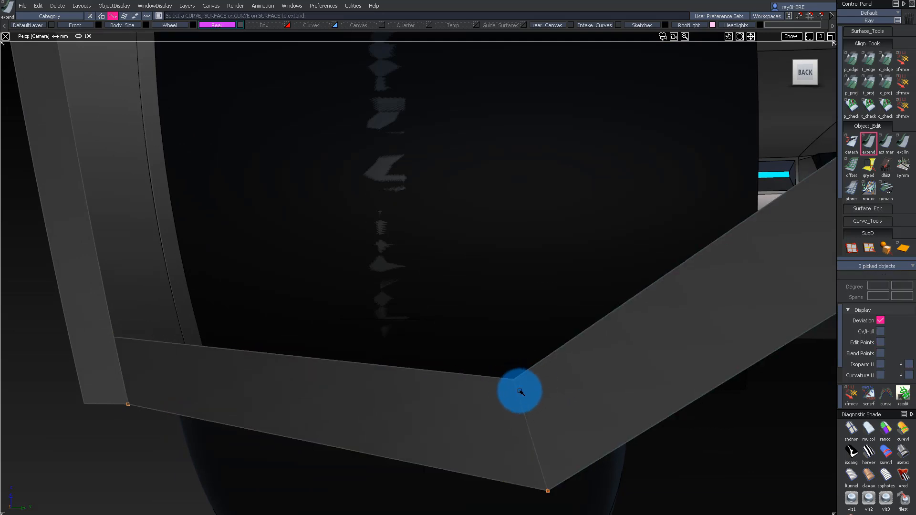
# Adjust the outer lower strip's inner end by about 7.2 mm with Extend to meet the diagonal strip.
pyautogui.moveTo(504, 385)
pyautogui.mouseDown()
pyautogui.moveTo(377, 405)
pyautogui.moveTo(452, 423)
pyautogui.moveTo(495, 395)
pyautogui.mouseUp()
pyautogui.click(481, 401)
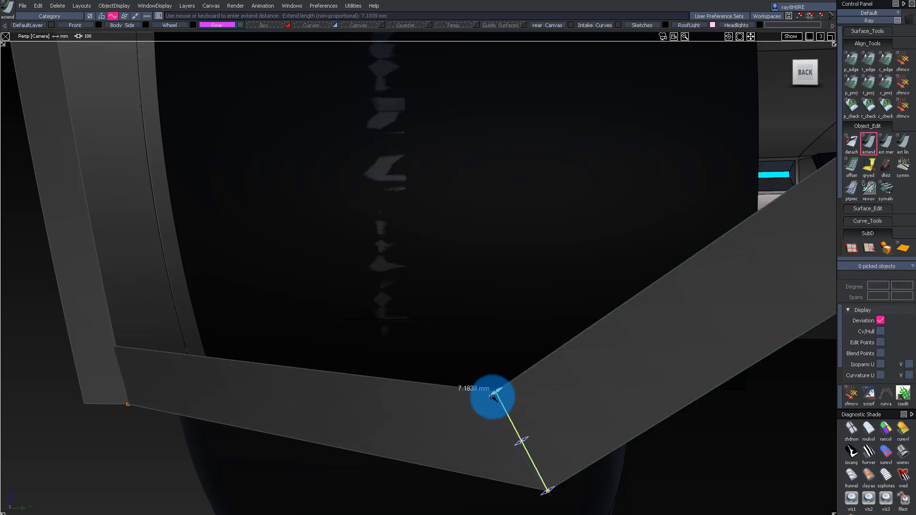
pyautogui.keyDown('alt'); pyautogui.keyDown('shift'); pyautogui.moveTo(505, 387); pyautogui.dragTo(519, 358, button='right'); pyautogui.keyUp('shift'); pyautogui.keyUp('alt')
pyautogui.keyDown('alt'); pyautogui.keyDown('shift'); pyautogui.moveTo(519, 358); pyautogui.dragTo(517, 307); pyautogui.keyUp('shift'); pyautogui.keyUp('alt')
pyautogui.moveTo(517, 308)
pyautogui.keyDown('ctrl'); pyautogui.keyDown('shift'); pyautogui.mouseDown()
pyautogui.moveTo(503, 220)
pyautogui.moveTo(372, 341)
pyautogui.moveTo(443, 313)
pyautogui.mouseUp(); pyautogui.keyUp('shift'); pyautogui.keyUp('ctrl')
pyautogui.keyDown('alt'); pyautogui.keyDown('shift'); pyautogui.click(372, 341); pyautogui.keyUp('shift'); pyautogui.keyUp('alt')
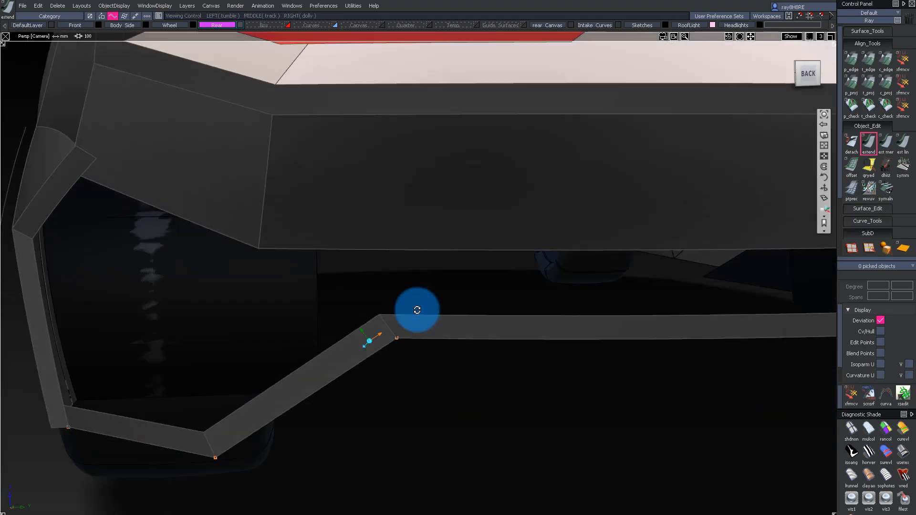
# Narrow the outer lower strip by pulling in its upper edge about 13.4 mm with Extend.
pyautogui.click(744, 417)
pyautogui.keyDown('alt'); pyautogui.keyDown('shift'); pyautogui.moveTo(491, 377); pyautogui.dragTo(484, 402); pyautogui.keyUp('shift'); pyautogui.keyUp('alt')
pyautogui.click(480, 315)
pyautogui.moveTo(481, 315); pyautogui.dragTo(469, 319)
pyautogui.hotkey('ctrl', 'z')
pyautogui.keyDown('alt'); pyautogui.keyDown('shift'); pyautogui.moveTo(379, 317); pyautogui.dragTo(194, 423); pyautogui.keyUp('shift'); pyautogui.keyUp('alt')
pyautogui.press('Return')
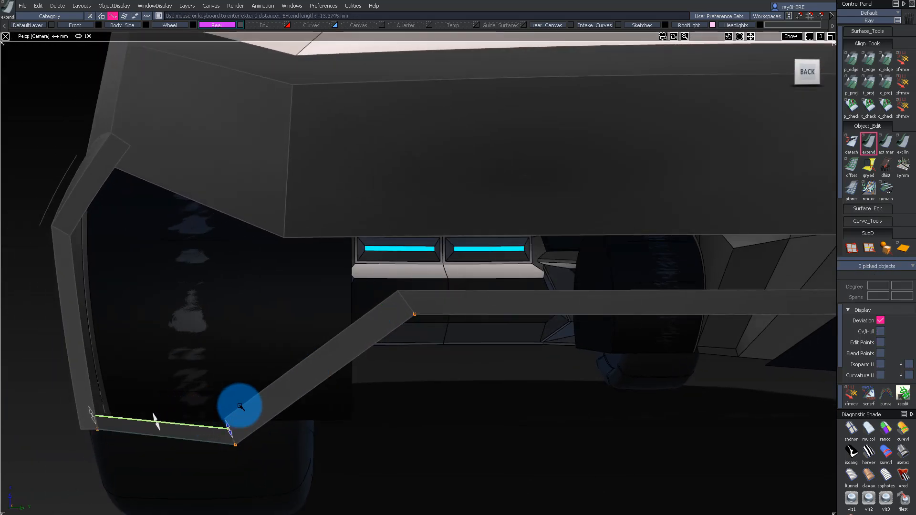
# Narrow the diagonal and centre strips with Extend to match the outer lower strip.
pyautogui.keyDown('alt'); pyautogui.keyDown('shift'); pyautogui.moveTo(441, 267); pyautogui.dragTo(450, 294); pyautogui.keyUp('shift'); pyautogui.keyUp('alt')
pyautogui.keyDown('alt'); pyautogui.keyDown('shift'); pyautogui.moveTo(397, 309); pyautogui.dragTo(312, 240); pyautogui.keyUp('shift'); pyautogui.keyUp('alt')
pyautogui.click(399, 443)
pyautogui.keyDown('alt'); pyautogui.keyDown('shift'); pyautogui.moveTo(311, 240); pyautogui.dragTo(383, 221, button='middle'); pyautogui.keyUp('shift'); pyautogui.keyUp('alt')
pyautogui.keyDown('alt'); pyautogui.keyDown('shift'); pyautogui.moveTo(363, 241); pyautogui.dragTo(302, 233); pyautogui.keyUp('shift'); pyautogui.keyUp('alt')
pyautogui.keyDown('alt'); pyautogui.keyDown('shift'); pyautogui.moveTo(480, 335); pyautogui.dragTo(537, 291); pyautogui.keyUp('shift'); pyautogui.keyUp('alt')
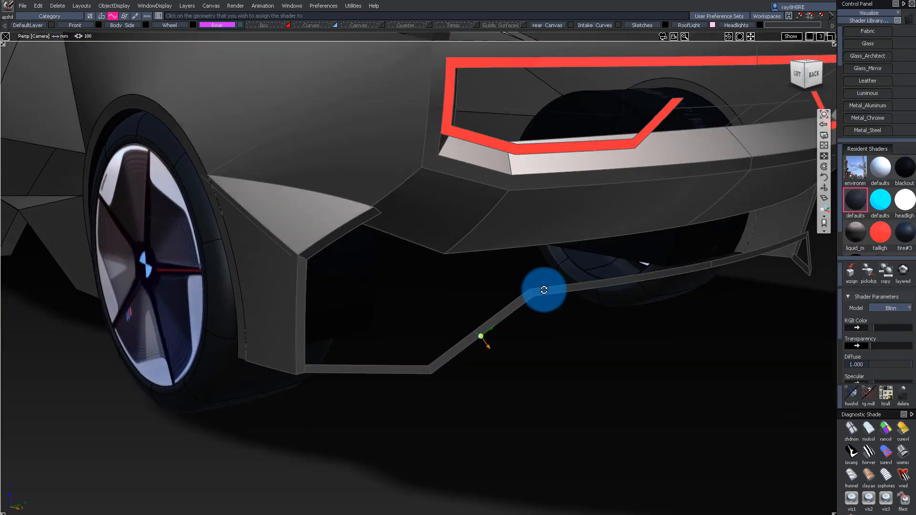
# Assign a dark shader to the lower rear strip surfaces, and check the rear end from several angles.
pyautogui.keyDown('alt'); pyautogui.keyDown('shift'); pyautogui.moveTo(537, 291); pyautogui.dragTo(544, 284, button='right'); pyautogui.keyUp('shift'); pyautogui.keyUp('alt')
pyautogui.click(377, 381)
pyautogui.keyDown('alt'); pyautogui.keyDown('shift'); pyautogui.moveTo(442, 285); pyautogui.dragTo(245, 304, button='right'); pyautogui.keyUp('shift'); pyautogui.keyUp('alt')
pyautogui.keyDown('alt'); pyautogui.keyDown('shift'); pyautogui.moveTo(248, 305); pyautogui.dragTo(594, 296); pyautogui.keyUp('shift'); pyautogui.keyUp('alt')
pyautogui.keyDown('alt'); pyautogui.keyDown('shift'); pyautogui.moveTo(594, 296); pyautogui.dragTo(542, 296, button='right'); pyautogui.keyUp('shift'); pyautogui.keyUp('alt')
pyautogui.moveTo(542, 296)
pyautogui.keyDown('alt'); pyautogui.keyDown('shift'); pyautogui.mouseDown()
pyautogui.moveTo(473, 321)
pyautogui.moveTo(300, 333)
pyautogui.moveTo(409, 302)
pyautogui.moveTo(440, 319)
pyautogui.moveTo(374, 358)
pyautogui.mouseUp(); pyautogui.keyUp('shift'); pyautogui.keyUp('alt')
pyautogui.keyDown('alt'); pyautogui.keyDown('shift'); pyautogui.moveTo(374, 357); pyautogui.dragTo(329, 400, button='right'); pyautogui.keyUp('shift'); pyautogui.keyUp('alt')
pyautogui.moveTo(329, 400)
pyautogui.keyDown('alt'); pyautogui.keyDown('shift'); pyautogui.mouseDown()
pyautogui.moveTo(419, 363)
pyautogui.moveTo(384, 387)
pyautogui.moveTo(528, 368)
pyautogui.mouseUp(); pyautogui.keyUp('shift'); pyautogui.keyUp('alt')
pyautogui.keyDown('alt'); pyautogui.keyDown('shift'); pyautogui.moveTo(528, 368); pyautogui.dragTo(538, 424, button='right'); pyautogui.keyUp('shift'); pyautogui.keyUp('alt')
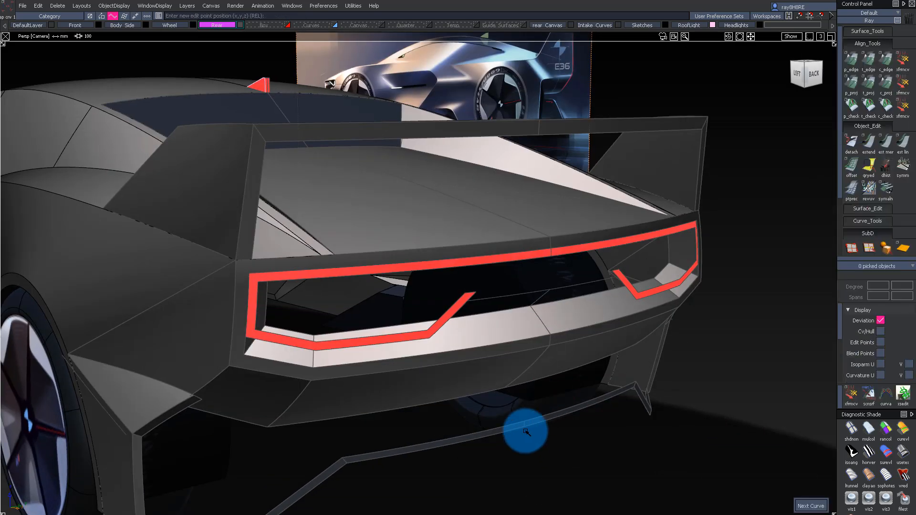
# Draw an edit-point curve from the centre strip's midpoint, running forward and slightly upward in the left view.
pyautogui.keyDown('alt'); pyautogui.keyDown('shift'); pyautogui.moveTo(525, 431); pyautogui.dragTo(573, 415, button='right'); pyautogui.keyUp('shift'); pyautogui.keyUp('alt')
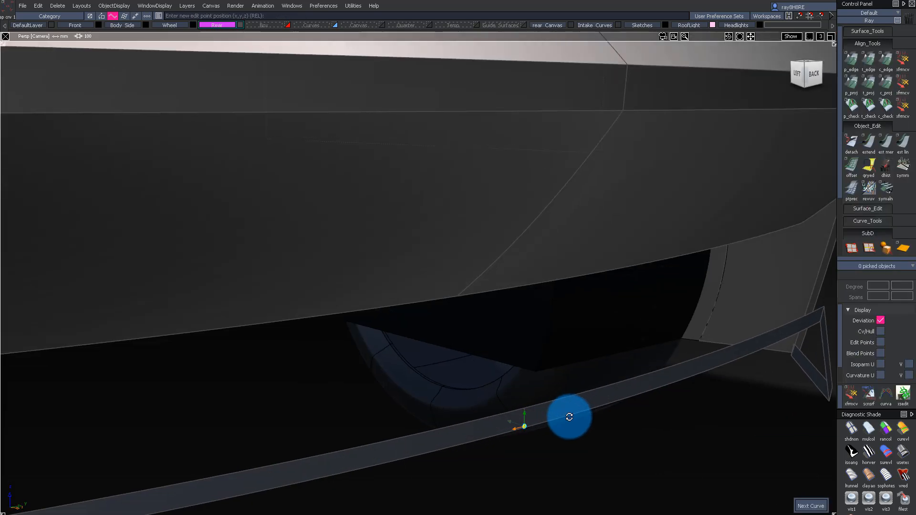
pyautogui.keyDown('alt'); pyautogui.keyDown('shift'); pyautogui.moveTo(573, 415); pyautogui.dragTo(554, 417); pyautogui.keyUp('shift'); pyautogui.keyUp('alt')
pyautogui.click(525, 422)
pyautogui.keyDown('alt'); pyautogui.keyDown('shift'); pyautogui.moveTo(525, 423); pyautogui.dragTo(564, 328, button='right'); pyautogui.keyUp('shift'); pyautogui.keyUp('alt')
pyautogui.keyDown('alt'); pyautogui.keyDown('shift'); pyautogui.moveTo(564, 327); pyautogui.dragTo(663, 310); pyautogui.keyUp('shift'); pyautogui.keyUp('alt')
pyautogui.click(804, 74)
pyautogui.moveTo(403, 387); pyautogui.dragTo(350, 384)
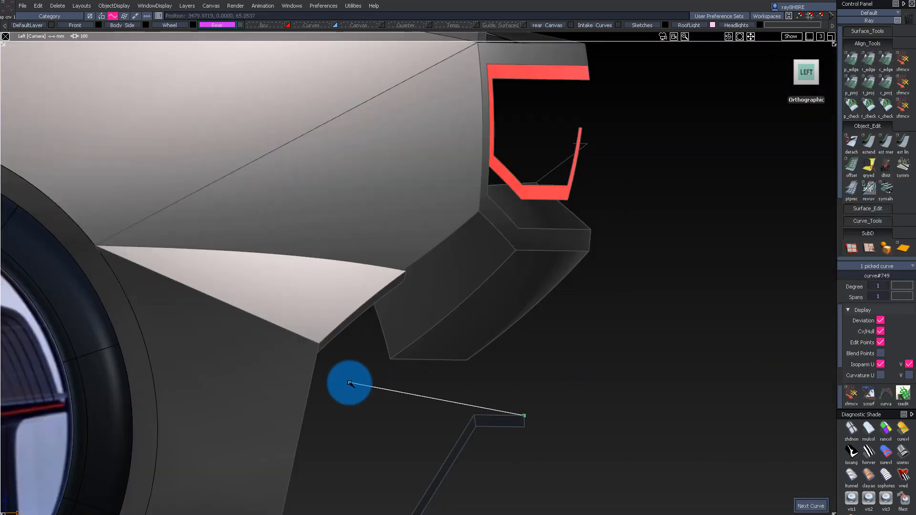
# Sweep the forward-running centre curve along the centre strip's edge to form the lower rear panel, and start Query Edit.
pyautogui.keyDown('alt'); pyautogui.keyDown('shift'); pyautogui.moveTo(391, 362); pyautogui.dragTo(119, 399); pyautogui.keyUp('shift'); pyautogui.keyUp('alt')
pyautogui.press('space')
pyautogui.click(508, 419)
pyautogui.keyDown('alt'); pyautogui.keyDown('shift'); pyautogui.moveTo(508, 419); pyautogui.dragTo(364, 385, button='right'); pyautogui.keyUp('shift'); pyautogui.keyUp('alt')
pyautogui.press('space')
pyautogui.moveTo(364, 384)
pyautogui.keyDown('alt'); pyautogui.keyDown('shift'); pyautogui.mouseDown()
pyautogui.moveTo(374, 358)
pyautogui.moveTo(415, 367)
pyautogui.moveTo(359, 393)
pyautogui.mouseUp(); pyautogui.keyUp('shift'); pyautogui.keyUp('alt')
pyautogui.keyDown('alt'); pyautogui.keyDown('shift'); pyautogui.moveTo(422, 411); pyautogui.dragTo(479, 394, button='right'); pyautogui.keyUp('shift'); pyautogui.keyUp('alt')
pyautogui.hotkey('ctrl', 'q')
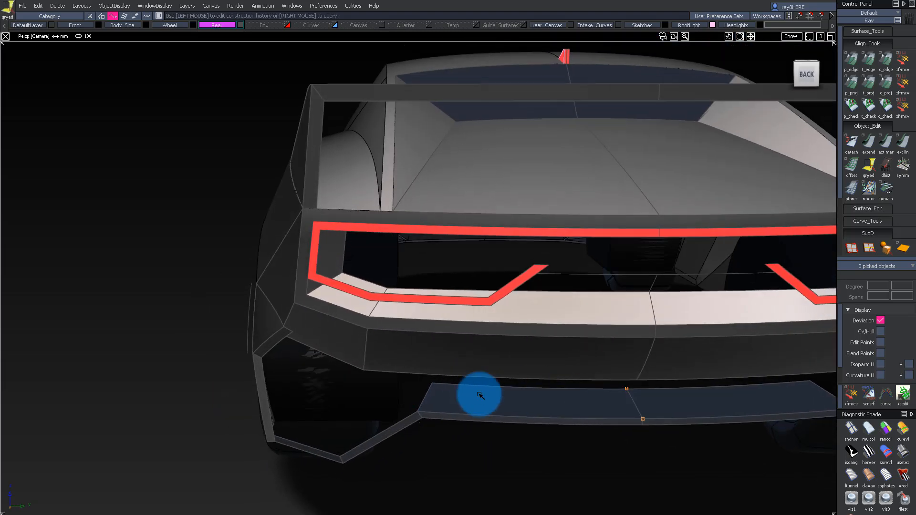
# Adjust the centre lower panel's sweep with Query Edit, and extend the panel's outer edge towards the diagonal strip.
pyautogui.click(448, 397)
pyautogui.click(802, 177)
pyautogui.hotkey('ctrl', 'e')
pyautogui.click(418, 387)
pyautogui.press('Return')
pyautogui.moveTo(418, 387)
pyautogui.mouseDown()
pyautogui.moveTo(389, 393)
pyautogui.moveTo(422, 419)
pyautogui.moveTo(383, 391)
pyautogui.moveTo(404, 383)
pyautogui.mouseUp()
pyautogui.hotkey('ctrl', 'e')
# Sweep the centre panel's outer edge along the diagonal strip to continue the lower rear panel.
pyautogui.click(400, 427)
pyautogui.keyDown('alt'); pyautogui.keyDown('shift'); pyautogui.moveTo(400, 426); pyautogui.dragTo(285, 469); pyautogui.keyUp('shift'); pyautogui.keyUp('alt')
pyautogui.moveTo(285, 469)
pyautogui.keyDown('ctrl'); pyautogui.keyDown('shift'); pyautogui.mouseDown()
pyautogui.moveTo(287, 426)
pyautogui.moveTo(400, 393)
pyautogui.moveTo(380, 321)
pyautogui.mouseUp(); pyautogui.keyUp('shift'); pyautogui.keyUp('ctrl')
pyautogui.keyDown('alt'); pyautogui.keyDown('shift'); pyautogui.moveTo(378, 415); pyautogui.dragTo(335, 487); pyautogui.keyUp('shift'); pyautogui.keyUp('alt')
pyautogui.keyDown('ctrl'); pyautogui.keyDown('shift'); pyautogui.moveTo(335, 487); pyautogui.dragTo(318, 431); pyautogui.keyUp('shift'); pyautogui.keyUp('ctrl')
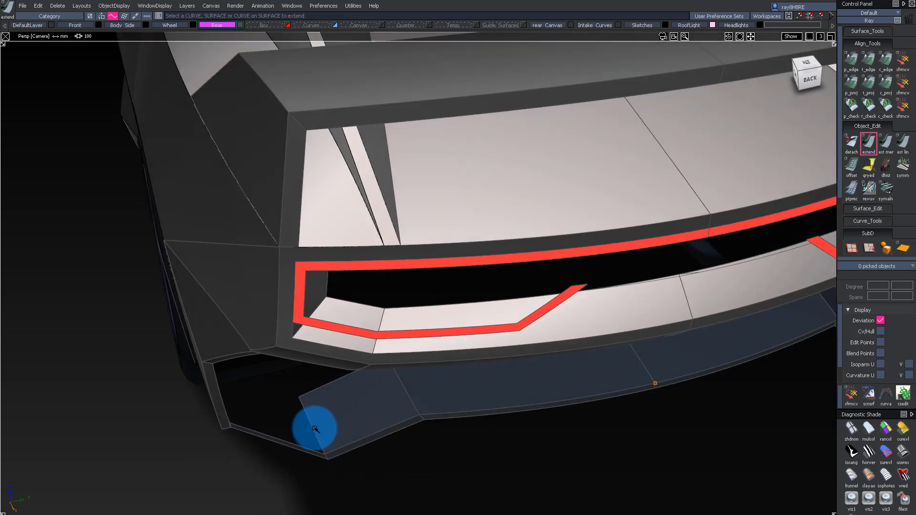
# Continue the lower rear panel along the outer lower strip, sweeping from the diagonal panel's end edge.
pyautogui.click(309, 447)
pyautogui.keyDown('alt'); pyautogui.keyDown('shift'); pyautogui.moveTo(330, 368); pyautogui.dragTo(565, 372); pyautogui.keyUp('shift'); pyautogui.keyUp('alt')
pyautogui.keyDown('ctrl'); pyautogui.keyDown('shift'); pyautogui.moveTo(565, 372); pyautogui.dragTo(248, 296); pyautogui.keyUp('shift'); pyautogui.keyUp('ctrl')
pyautogui.keyDown('alt'); pyautogui.keyDown('shift'); pyautogui.moveTo(572, 267); pyautogui.dragTo(303, 424); pyautogui.keyUp('shift'); pyautogui.keyUp('alt')
# Isolate the outer lower panel with the vertical strip, and align the panel's end to the strip's edge with G0 continuity and Partial enabled.
pyautogui.click(305, 399)
pyautogui.click(281, 402)
pyautogui.hotkey('alt', 'h')
pyautogui.keyDown('ctrl'); pyautogui.keyDown('shift'); pyautogui.moveTo(303, 424); pyautogui.dragTo(301, 400); pyautogui.keyUp('shift'); pyautogui.keyUp('ctrl')
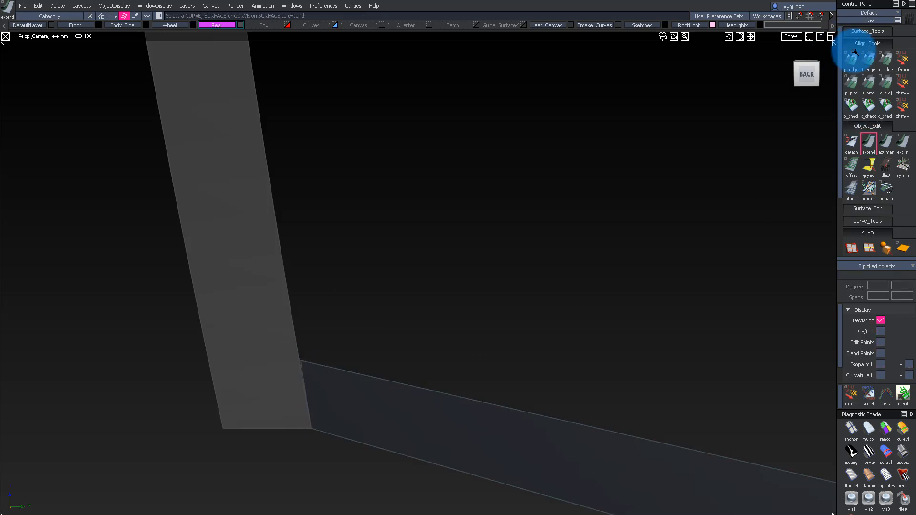
pyautogui.click(501, 408)
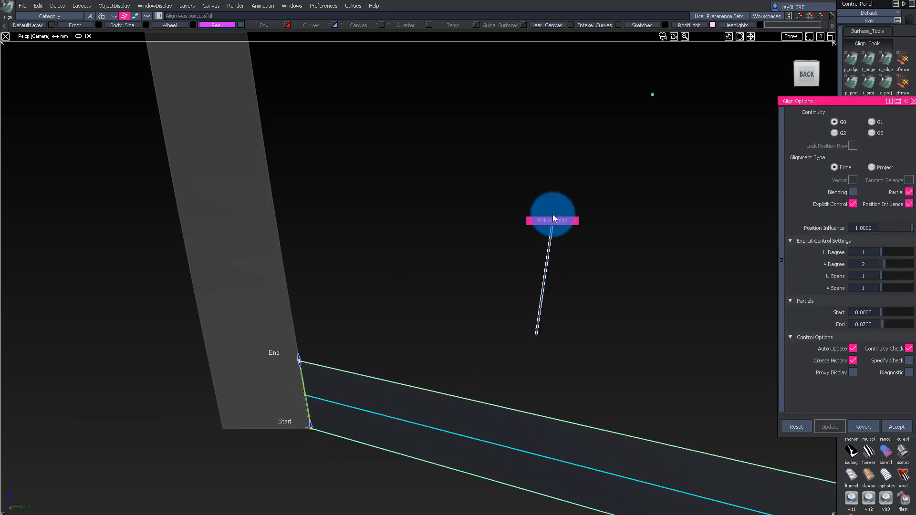
pyautogui.moveTo(208, 237); pyautogui.dragTo(392, 423)
pyautogui.keyDown('alt'); pyautogui.keyDown('shift'); pyautogui.moveTo(418, 386); pyautogui.dragTo(313, 275); pyautogui.keyUp('shift'); pyautogui.keyUp('alt')
pyautogui.keyDown('alt'); pyautogui.keyDown('shift'); pyautogui.moveTo(312, 276); pyautogui.dragTo(360, 260); pyautogui.keyUp('shift'); pyautogui.keyUp('alt')
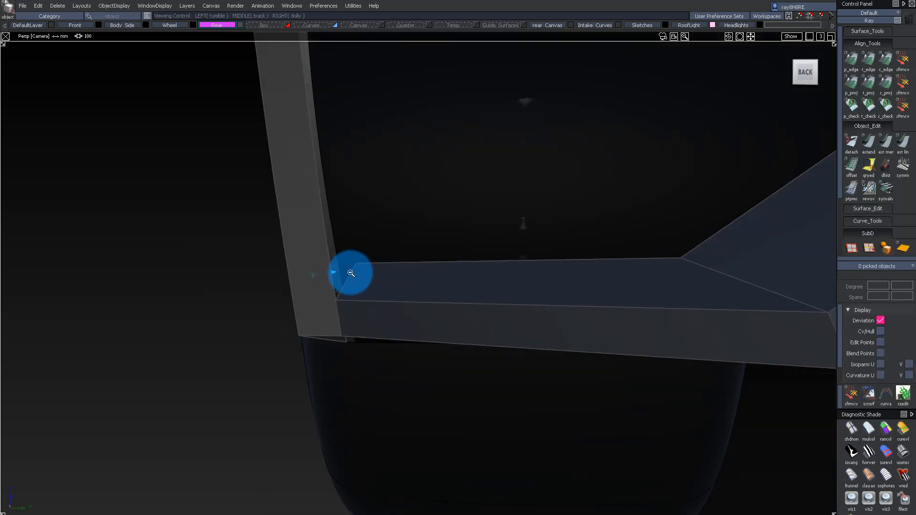
pyautogui.keyDown('alt'); pyautogui.keyDown('shift'); pyautogui.moveTo(359, 259); pyautogui.dragTo(362, 383, button='right'); pyautogui.keyUp('shift'); pyautogui.keyUp('alt')
pyautogui.keyDown('alt'); pyautogui.keyDown('shift'); pyautogui.moveTo(362, 382); pyautogui.dragTo(219, 418); pyautogui.keyUp('shift'); pyautogui.keyUp('alt')
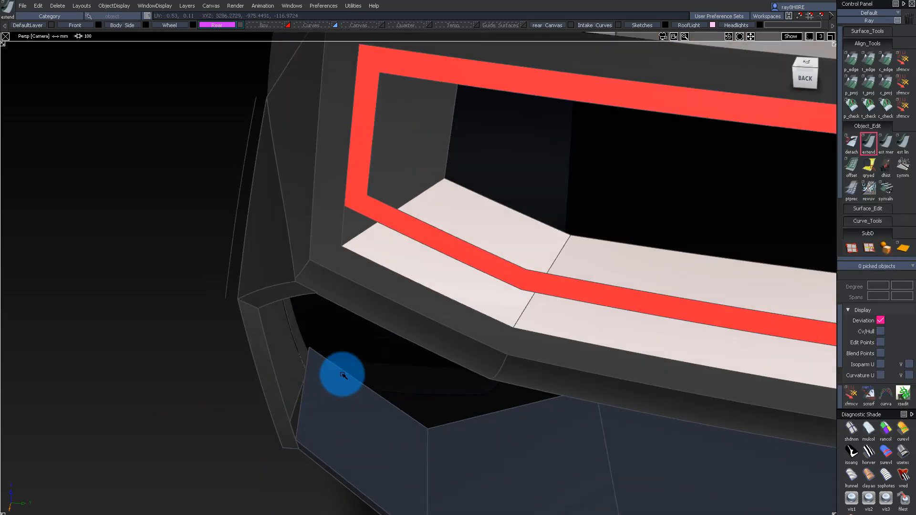
# Adjust the outer lower panel's forward edge with Extend, accepting the removal of its construction history.
pyautogui.click(345, 372)
pyautogui.click(303, 343)
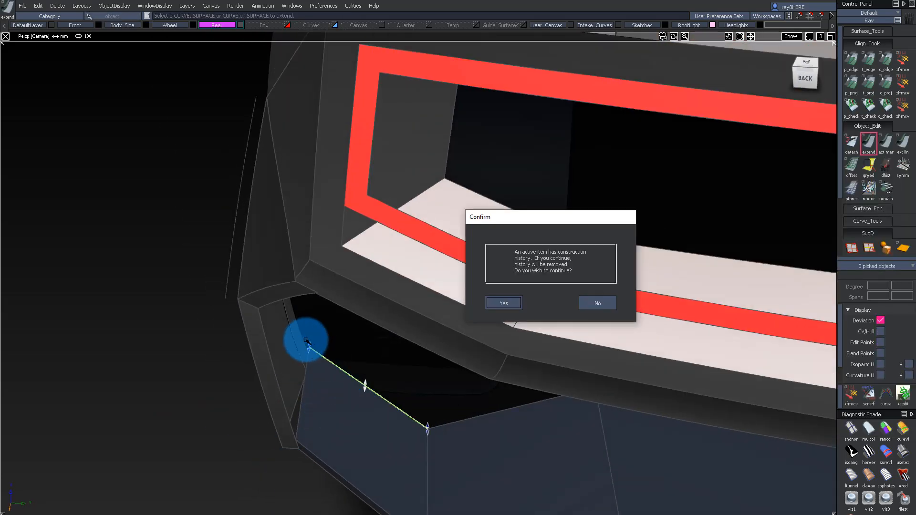
pyautogui.press('Return')
pyautogui.moveTo(307, 347); pyautogui.dragTo(306, 404)
# Sweep the outer lower panel's end edge up along the vertical strip to form the bumper corner's inner side panel.
pyautogui.keyDown('alt'); pyautogui.keyDown('shift'); pyautogui.moveTo(281, 338); pyautogui.dragTo(314, 396); pyautogui.keyUp('shift'); pyautogui.keyUp('alt')
pyautogui.keyDown('ctrl'); pyautogui.keyDown('shift'); pyautogui.moveTo(323, 417); pyautogui.dragTo(320, 453); pyautogui.keyUp('shift'); pyautogui.keyUp('ctrl')
pyautogui.click(327, 427)
pyautogui.moveTo(277, 388); pyautogui.dragTo(229, 403)
pyautogui.hotkey('alt', 'h')
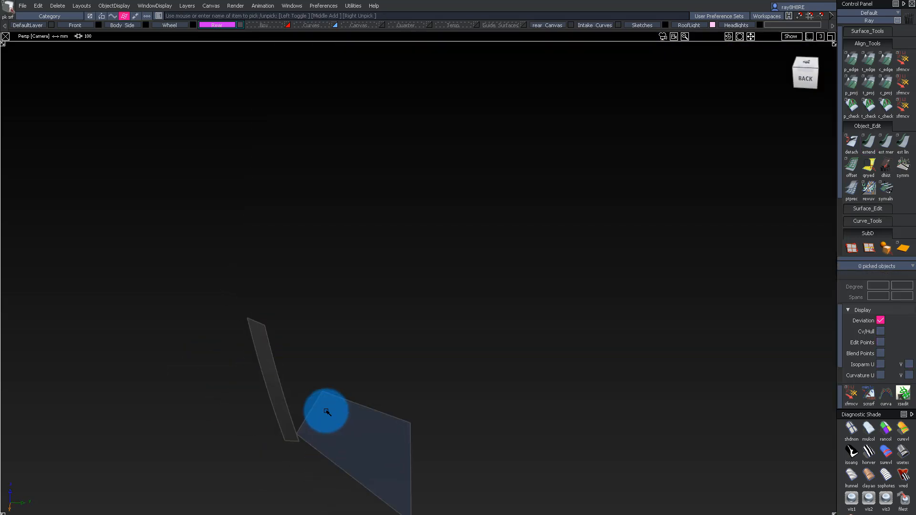
pyautogui.keyDown('alt'); pyautogui.keyDown('shift'); pyautogui.moveTo(295, 436); pyautogui.dragTo(353, 406, button='right'); pyautogui.keyUp('shift'); pyautogui.keyUp('alt')
pyautogui.keyDown('alt'); pyautogui.keyDown('shift'); pyautogui.moveTo(353, 405); pyautogui.dragTo(357, 335); pyautogui.keyUp('shift'); pyautogui.keyUp('alt')
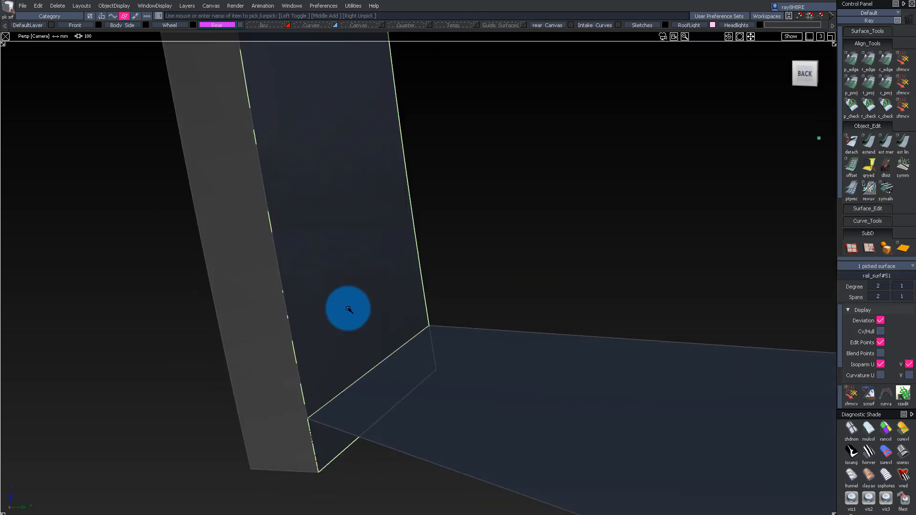
# Detach the inner side panel where it meets the outer lower panel, and delete the surplus piece below.
pyautogui.hotkey('alt', 'h')
pyautogui.keyDown('ctrl'); pyautogui.keyDown('shift'); pyautogui.moveTo(387, 405); pyautogui.dragTo(408, 460, button='middle'); pyautogui.keyUp('shift'); pyautogui.keyUp('ctrl')
pyautogui.click(372, 371)
pyautogui.press('Return')
pyautogui.keyDown('ctrl'); pyautogui.keyDown('shift'); pyautogui.moveTo(415, 236); pyautogui.dragTo(408, 276); pyautogui.keyUp('shift'); pyautogui.keyUp('ctrl')
pyautogui.click(395, 357)
pyautogui.press('Delete')
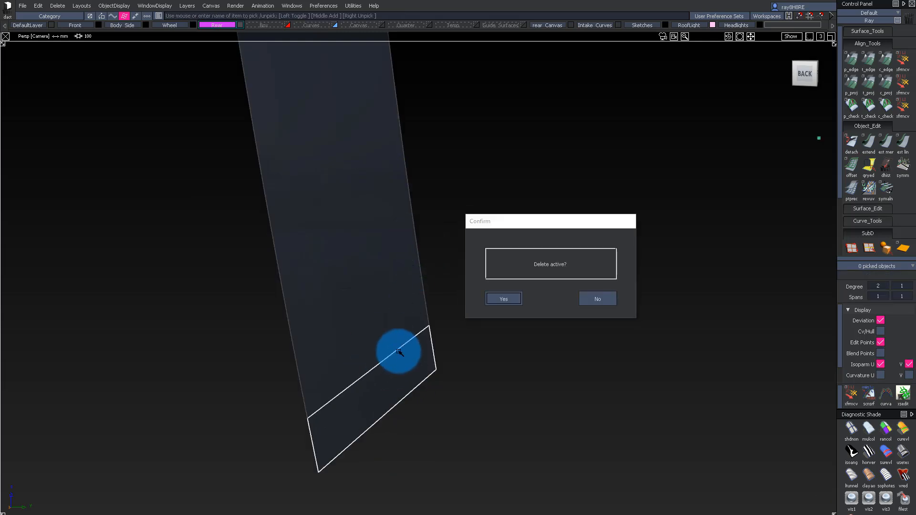
pyautogui.press('Return')
pyautogui.hotkey('alt', 'v')
pyautogui.keyDown('alt'); pyautogui.keyDown('shift'); pyautogui.moveTo(396, 344); pyautogui.dragTo(359, 208, button='right'); pyautogui.keyUp('shift'); pyautogui.keyUp('alt')
pyautogui.keyDown('alt'); pyautogui.keyDown('shift'); pyautogui.moveTo(359, 208); pyautogui.dragTo(258, 234); pyautogui.keyUp('shift'); pyautogui.keyUp('alt')
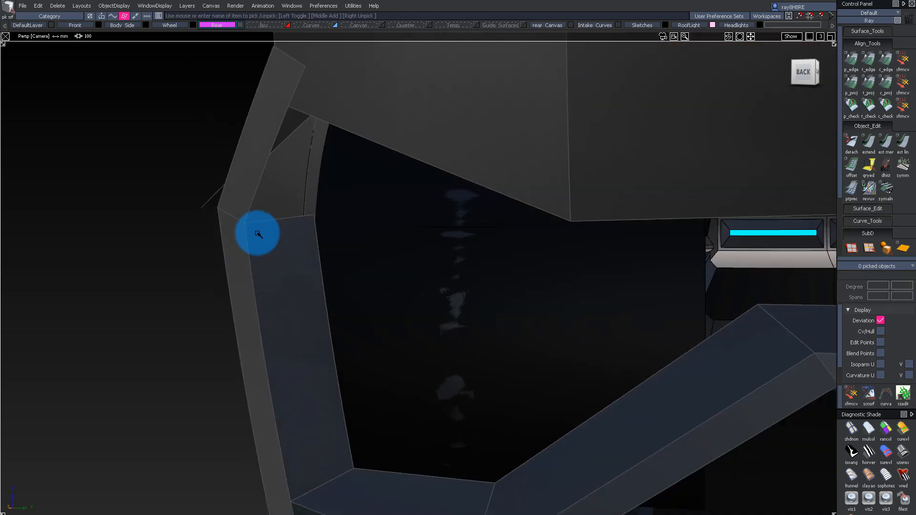
pyautogui.click(263, 225)
pyautogui.click(248, 215)
# Draw a straight edit-point curve in the left view from the centre strip's lower edge midpoint, running forward and down.
pyautogui.keyDown('alt'); pyautogui.keyDown('shift'); pyautogui.moveTo(396, 201); pyautogui.dragTo(317, 181, button='right'); pyautogui.keyUp('shift'); pyautogui.keyUp('alt')
pyautogui.keyDown('alt'); pyautogui.keyDown('shift'); pyautogui.moveTo(317, 181); pyautogui.dragTo(520, 248); pyautogui.keyUp('shift'); pyautogui.keyUp('alt')
pyautogui.keyDown('alt'); pyautogui.keyDown('shift'); pyautogui.moveTo(520, 248); pyautogui.dragTo(507, 229, button='right'); pyautogui.keyUp('shift'); pyautogui.keyUp('alt')
pyautogui.keyDown('alt'); pyautogui.keyDown('shift'); pyautogui.moveTo(507, 229); pyautogui.dragTo(524, 265); pyautogui.keyUp('shift'); pyautogui.keyUp('alt')
pyautogui.click(796, 74)
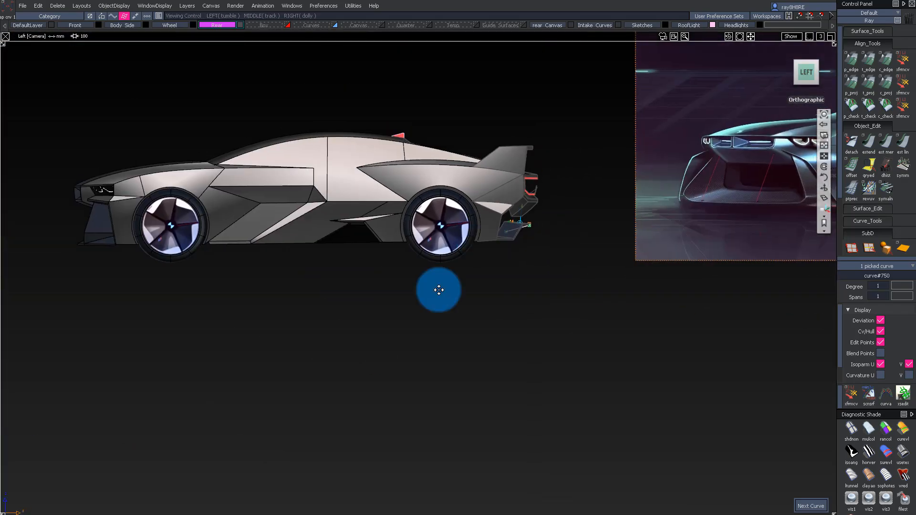
pyautogui.keyDown('alt'); pyautogui.keyDown('shift'); pyautogui.moveTo(439, 289); pyautogui.dragTo(478, 286, button='middle'); pyautogui.keyUp('shift'); pyautogui.keyUp('alt')
pyautogui.keyDown('alt'); pyautogui.keyDown('shift'); pyautogui.moveTo(478, 285); pyautogui.dragTo(308, 405, button='right'); pyautogui.keyUp('shift'); pyautogui.keyUp('alt')
pyautogui.press('space')
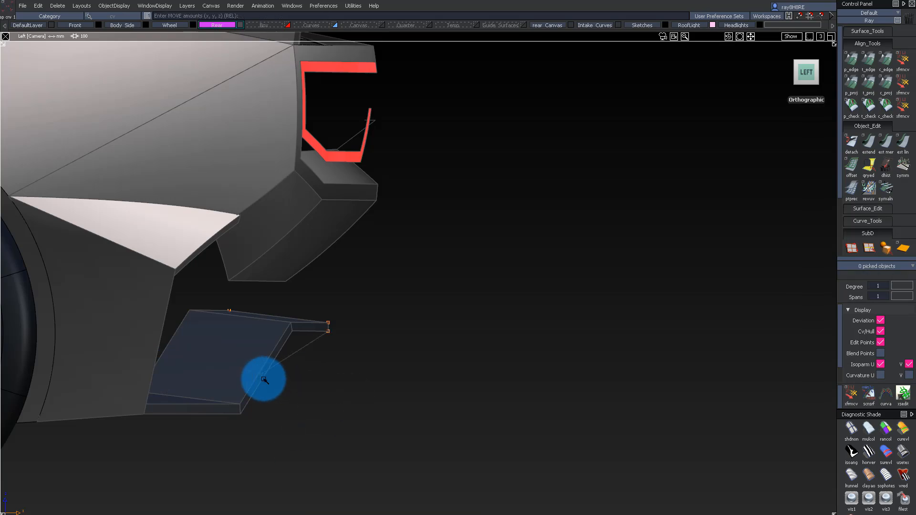
# Try a second curve continuing forward from the end of the sloping centre curve.
pyautogui.click(214, 385)
pyautogui.keyDown('alt'); pyautogui.keyDown('shift'); pyautogui.moveTo(213, 384); pyautogui.dragTo(460, 310); pyautogui.keyUp('shift'); pyautogui.keyUp('alt')
pyautogui.keyDown('ctrl'); pyautogui.keyDown('shift'); pyautogui.moveTo(460, 310); pyautogui.dragTo(461, 370); pyautogui.keyUp('shift'); pyautogui.keyUp('ctrl')
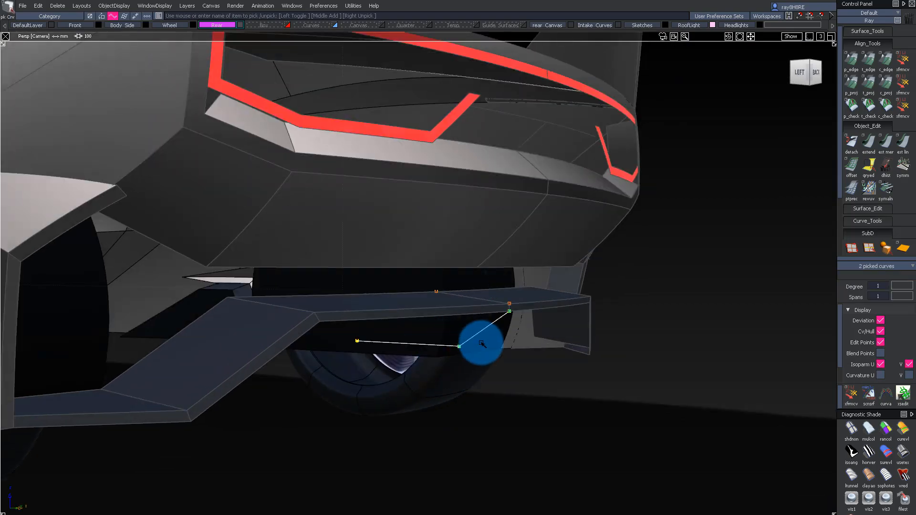
pyautogui.keyDown('alt'); pyautogui.keyDown('shift'); pyautogui.moveTo(519, 323); pyautogui.dragTo(445, 290); pyautogui.keyUp('shift'); pyautogui.keyUp('alt')
pyautogui.click(507, 321)
pyautogui.click(401, 358)
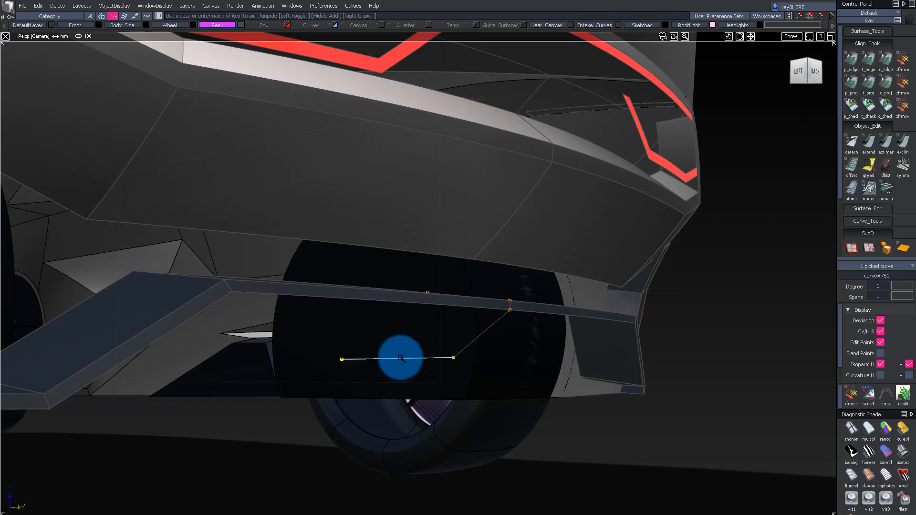
# Move the sloping centre curve's free end forward by about 70 mm in the left view.
pyautogui.click(798, 71)
pyautogui.keyDown('ctrl'); pyautogui.keyDown('shift'); pyautogui.moveTo(609, 334); pyautogui.dragTo(591, 357); pyautogui.keyUp('shift'); pyautogui.keyUp('ctrl')
pyautogui.moveTo(591, 357); pyautogui.dragTo(547, 357, button='middle')
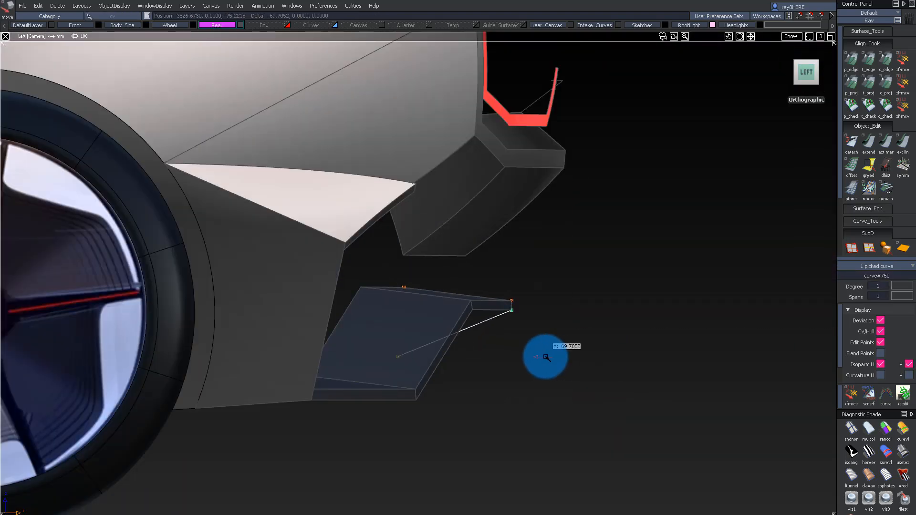
pyautogui.keyDown('alt'); pyautogui.keyDown('shift'); pyautogui.moveTo(547, 336); pyautogui.dragTo(433, 291); pyautogui.keyUp('shift'); pyautogui.keyUp('alt')
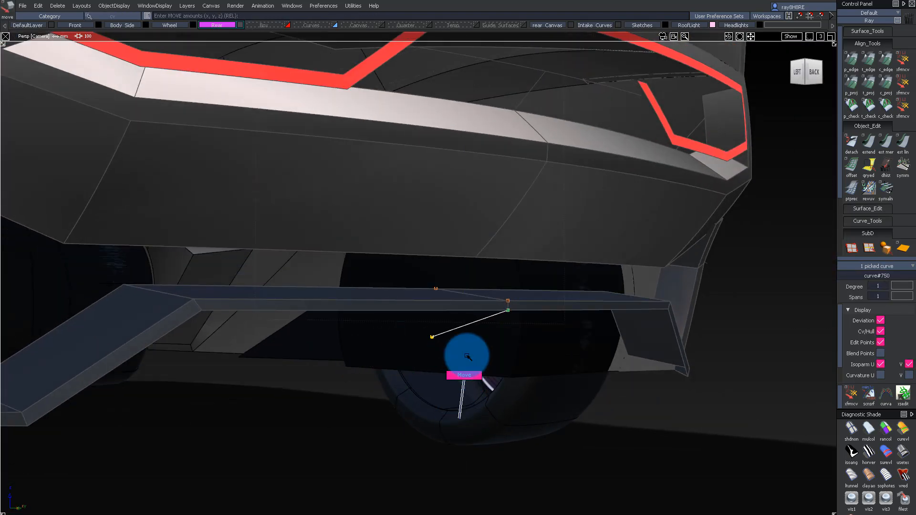
# Sweep the sloping centre curve along the centre strip's lower edge to form the diffuser's underside panel.
pyautogui.click(444, 311)
pyautogui.keyDown('alt'); pyautogui.keyDown('shift'); pyautogui.moveTo(444, 311); pyautogui.dragTo(429, 390); pyautogui.keyUp('shift'); pyautogui.keyUp('alt')
pyautogui.click(550, 290)
pyautogui.click(812, 175)
pyautogui.keyDown('alt'); pyautogui.keyDown('shift'); pyautogui.moveTo(427, 274); pyautogui.dragTo(180, 317, button='right'); pyautogui.keyUp('shift'); pyautogui.keyUp('alt')
pyautogui.keyDown('alt'); pyautogui.keyDown('shift'); pyautogui.moveTo(180, 316); pyautogui.dragTo(196, 323); pyautogui.keyUp('shift'); pyautogui.keyUp('alt')
pyautogui.click(153, 319)
pyautogui.keyDown('alt'); pyautogui.keyDown('shift'); pyautogui.moveTo(152, 319); pyautogui.dragTo(361, 363, button='right'); pyautogui.keyUp('shift'); pyautogui.keyUp('alt')
pyautogui.keyDown('alt'); pyautogui.keyDown('shift'); pyautogui.moveTo(361, 363); pyautogui.dragTo(396, 353); pyautogui.keyUp('shift'); pyautogui.keyUp('alt')
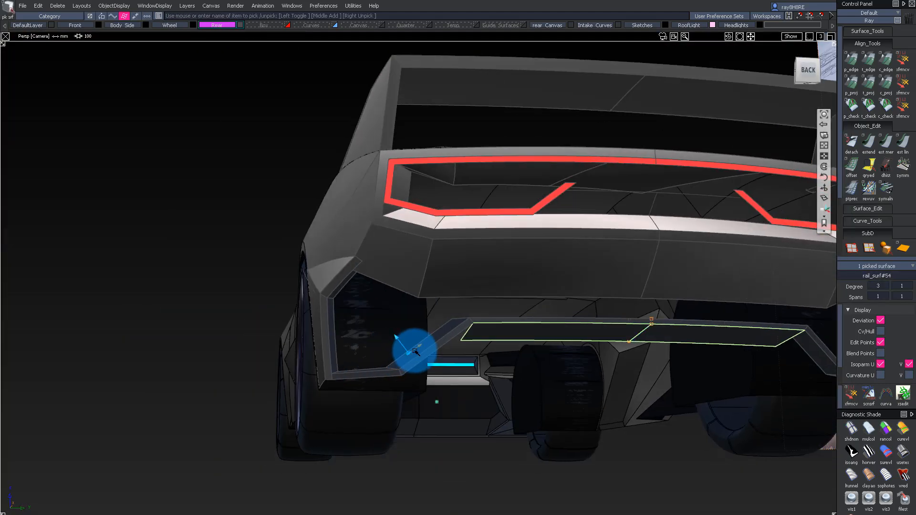
# Isolate the lower strips and sweep matching underside panels along the diagonal and outer strips.
pyautogui.keyDown('alt'); pyautogui.keyDown('shift'); pyautogui.moveTo(411, 350); pyautogui.dragTo(425, 348, button='right'); pyautogui.keyUp('shift'); pyautogui.keyUp('alt')
pyautogui.click(438, 350)
pyautogui.keyDown('ctrl'); pyautogui.keyDown('shift'); pyautogui.moveTo(438, 350); pyautogui.dragTo(475, 328); pyautogui.keyUp('shift'); pyautogui.keyUp('ctrl')
pyautogui.click(475, 328)
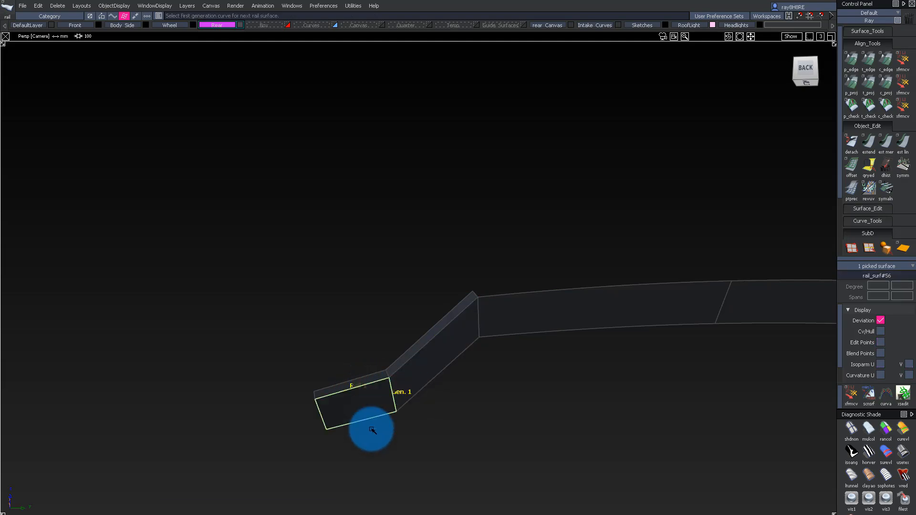
pyautogui.keyDown('alt'); pyautogui.keyDown('shift'); pyautogui.moveTo(371, 407); pyautogui.dragTo(403, 358, button='right'); pyautogui.keyUp('shift'); pyautogui.keyUp('alt')
pyautogui.keyDown('ctrl'); pyautogui.keyDown('shift'); pyautogui.moveTo(403, 358); pyautogui.dragTo(372, 300); pyautogui.keyUp('shift'); pyautogui.keyUp('ctrl')
# Examine the lower diffuser panels and the tail-light recess from several angles.
pyautogui.keyDown('alt'); pyautogui.keyDown('shift'); pyautogui.moveTo(348, 239); pyautogui.dragTo(391, 296); pyautogui.keyUp('shift'); pyautogui.keyUp('alt')
pyautogui.keyDown('alt'); pyautogui.keyDown('shift'); pyautogui.moveTo(391, 296); pyautogui.dragTo(420, 330, button='right'); pyautogui.keyUp('shift'); pyautogui.keyUp('alt')
pyautogui.keyDown('alt'); pyautogui.keyDown('shift'); pyautogui.moveTo(419, 329); pyautogui.dragTo(559, 282); pyautogui.keyUp('shift'); pyautogui.keyUp('alt')
pyautogui.keyDown('alt'); pyautogui.keyDown('shift'); pyautogui.moveTo(558, 282); pyautogui.dragTo(470, 268, button='right'); pyautogui.keyUp('shift'); pyautogui.keyUp('alt')
pyautogui.keyDown('alt'); pyautogui.keyDown('shift'); pyautogui.moveTo(470, 268); pyautogui.dragTo(596, 182); pyautogui.keyUp('shift'); pyautogui.keyUp('alt')
pyautogui.keyDown('alt'); pyautogui.keyDown('shift'); pyautogui.moveTo(596, 182); pyautogui.dragTo(630, 190, button='right'); pyautogui.keyUp('shift'); pyautogui.keyUp('alt')
pyautogui.keyDown('alt'); pyautogui.keyDown('shift'); pyautogui.moveTo(630, 190); pyautogui.dragTo(544, 243); pyautogui.keyUp('shift'); pyautogui.keyUp('alt')
pyautogui.keyDown('ctrl'); pyautogui.keyDown('shift'); pyautogui.moveTo(544, 243); pyautogui.dragTo(476, 263); pyautogui.keyUp('shift'); pyautogui.keyUp('ctrl')
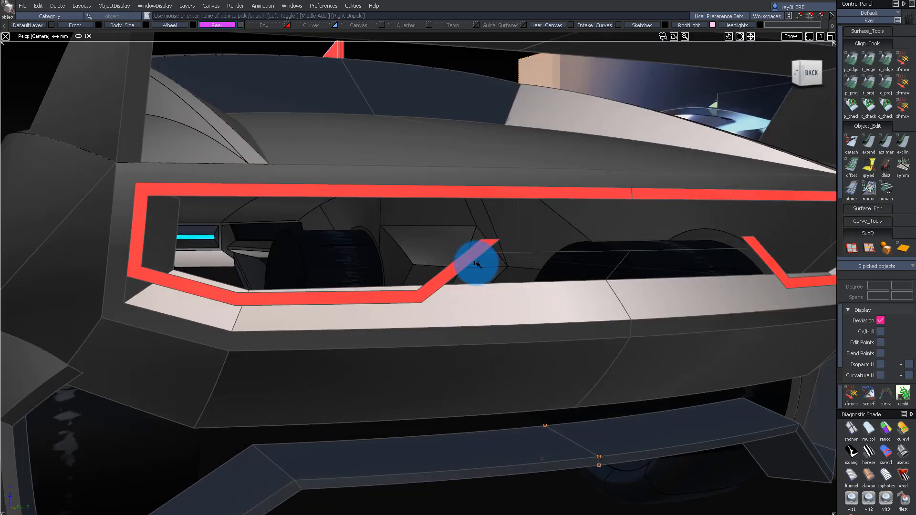
# Untrim the red tail-light surface and retrim it, keeping the narrow outline band between the projected curves.
pyautogui.keyDown('ctrl'); pyautogui.keyDown('shift'); pyautogui.moveTo(475, 265); pyautogui.dragTo(511, 278, button='right'); pyautogui.keyUp('shift'); pyautogui.keyUp('ctrl')
pyautogui.keyDown('ctrl'); pyautogui.keyDown('shift'); pyautogui.moveTo(511, 277); pyautogui.dragTo(525, 193, button='middle'); pyautogui.keyUp('shift'); pyautogui.keyUp('ctrl')
pyautogui.keyDown('ctrl'); pyautogui.keyDown('shift'); pyautogui.moveTo(505, 320); pyautogui.dragTo(535, 260); pyautogui.keyUp('shift'); pyautogui.keyUp('ctrl')
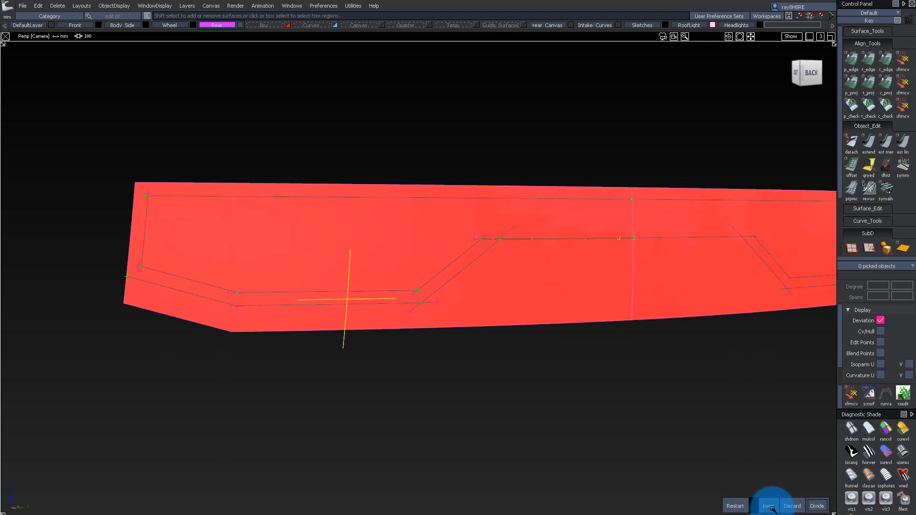
pyautogui.click(775, 507)
pyautogui.click(704, 344)
pyautogui.keyDown('alt'); pyautogui.keyDown('shift'); pyautogui.moveTo(512, 247); pyautogui.dragTo(563, 244, button='right'); pyautogui.keyUp('shift'); pyautogui.keyUp('alt')
pyautogui.keyDown('alt'); pyautogui.keyDown('shift'); pyautogui.moveTo(563, 244); pyautogui.dragTo(491, 262); pyautogui.keyUp('shift'); pyautogui.keyUp('alt')
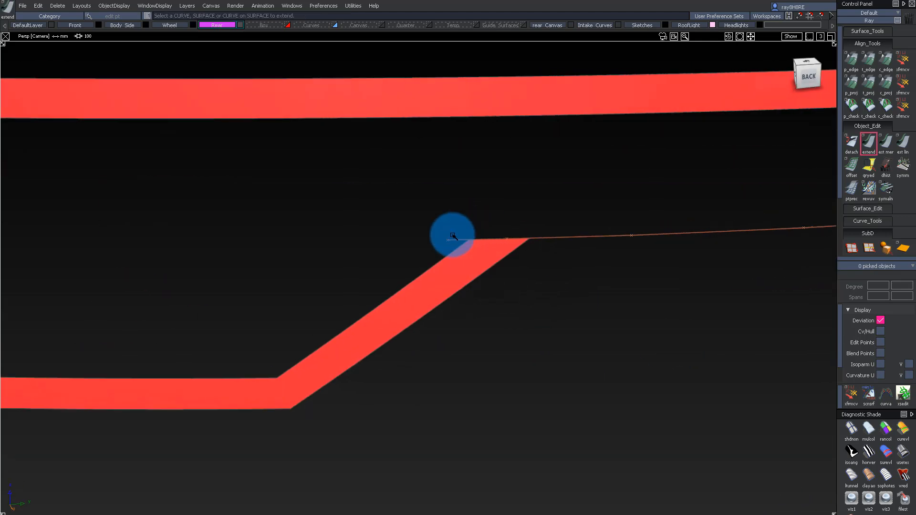
pyautogui.keyDown('alt'); pyautogui.keyDown('shift'); pyautogui.moveTo(603, 166); pyautogui.dragTo(581, 253, button='right'); pyautogui.keyUp('shift'); pyautogui.keyUp('alt')
pyautogui.keyDown('alt'); pyautogui.keyDown('shift'); pyautogui.moveTo(581, 254); pyautogui.dragTo(646, 199); pyautogui.keyUp('shift'); pyautogui.keyUp('alt')
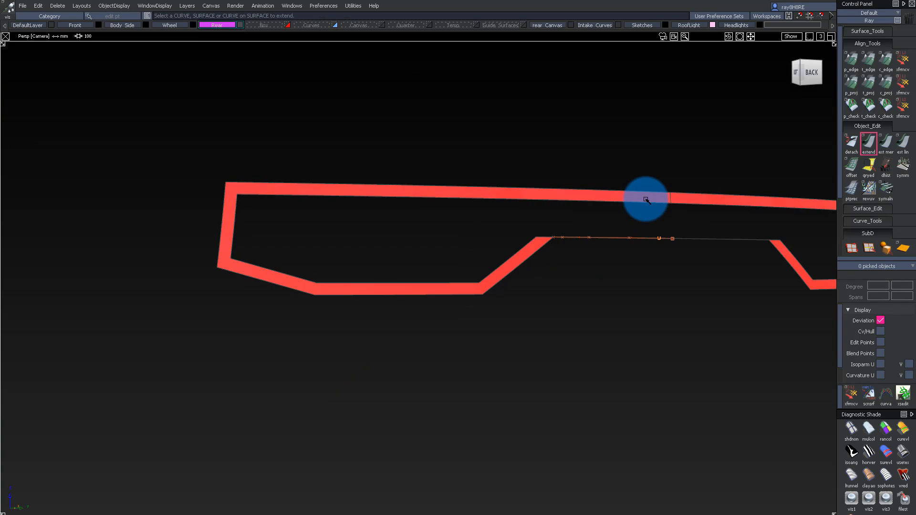
# Draw a short edit-point curve in the left view from the upper light strip's centre point, running forward into the recess.
pyautogui.keyDown('alt'); pyautogui.keyDown('shift'); pyautogui.moveTo(554, 213); pyautogui.dragTo(668, 205); pyautogui.keyUp('shift'); pyautogui.keyUp('alt')
pyautogui.click(478, 380)
pyautogui.click(794, 79)
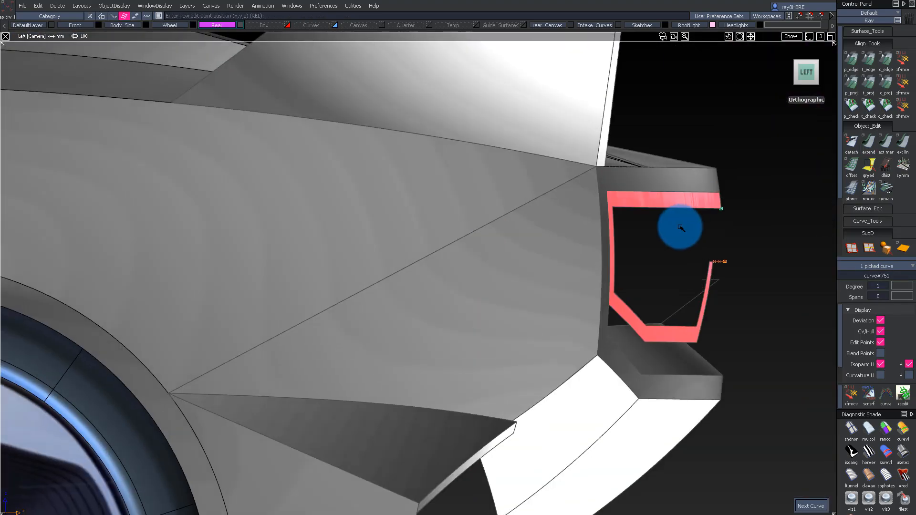
pyautogui.hotkey('ctrl', 'z')
pyautogui.keyDown('alt'); pyautogui.keyDown('shift'); pyautogui.moveTo(649, 259); pyautogui.dragTo(388, 216, button='right'); pyautogui.keyUp('shift'); pyautogui.keyUp('alt')
pyautogui.keyDown('alt'); pyautogui.keyDown('shift'); pyautogui.moveTo(389, 217); pyautogui.dragTo(229, 234); pyautogui.keyUp('shift'); pyautogui.keyUp('alt')
pyautogui.keyDown('alt'); pyautogui.keyDown('shift'); pyautogui.moveTo(229, 233); pyautogui.dragTo(382, 243, button='right'); pyautogui.keyUp('shift'); pyautogui.keyUp('alt')
pyautogui.keyDown('alt'); pyautogui.keyDown('shift'); pyautogui.moveTo(382, 243); pyautogui.dragTo(429, 233); pyautogui.keyUp('shift'); pyautogui.keyUp('alt')
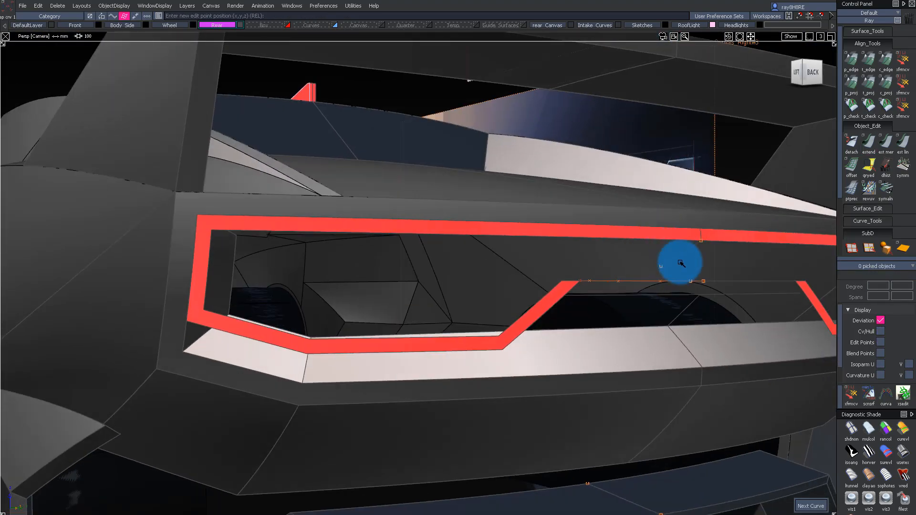
# Sweep the short centre curve along the upper light strip's inner edge, using Explicit Control with rail degree 3 and 1 rail span.
pyautogui.click(671, 242)
pyautogui.keyDown('alt'); pyautogui.keyDown('shift'); pyautogui.moveTo(668, 242); pyautogui.dragTo(541, 241, button='right'); pyautogui.keyUp('shift'); pyautogui.keyUp('alt')
pyautogui.keyDown('alt'); pyautogui.keyDown('shift'); pyautogui.moveTo(542, 241); pyautogui.dragTo(462, 304); pyautogui.keyUp('shift'); pyautogui.keyUp('alt')
pyautogui.keyDown('ctrl'); pyautogui.keyDown('shift'); pyautogui.moveTo(462, 304); pyautogui.dragTo(467, 230); pyautogui.keyUp('shift'); pyautogui.keyUp('ctrl')
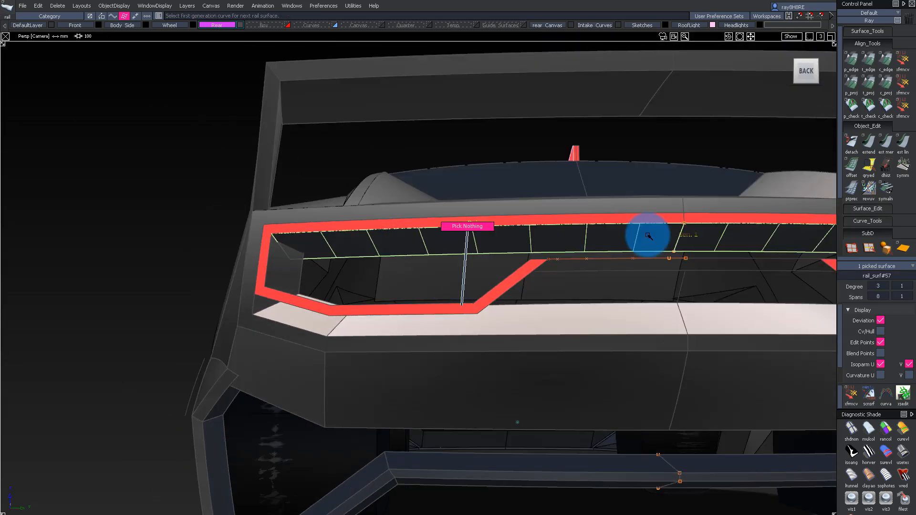
pyautogui.click(455, 242)
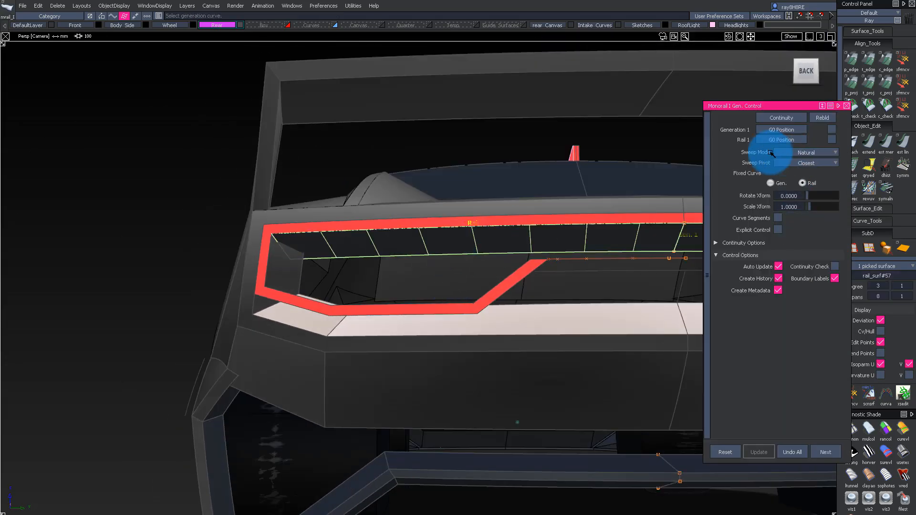
pyautogui.click(778, 218)
pyautogui.click(778, 230)
pyautogui.keyDown('alt'); pyautogui.keyDown('shift'); pyautogui.moveTo(453, 236); pyautogui.dragTo(477, 255); pyautogui.keyUp('shift'); pyautogui.keyUp('alt')
pyautogui.keyDown('ctrl'); pyautogui.keyDown('shift'); pyautogui.moveTo(477, 255); pyautogui.dragTo(484, 255, button='right'); pyautogui.keyUp('shift'); pyautogui.keyUp('ctrl')
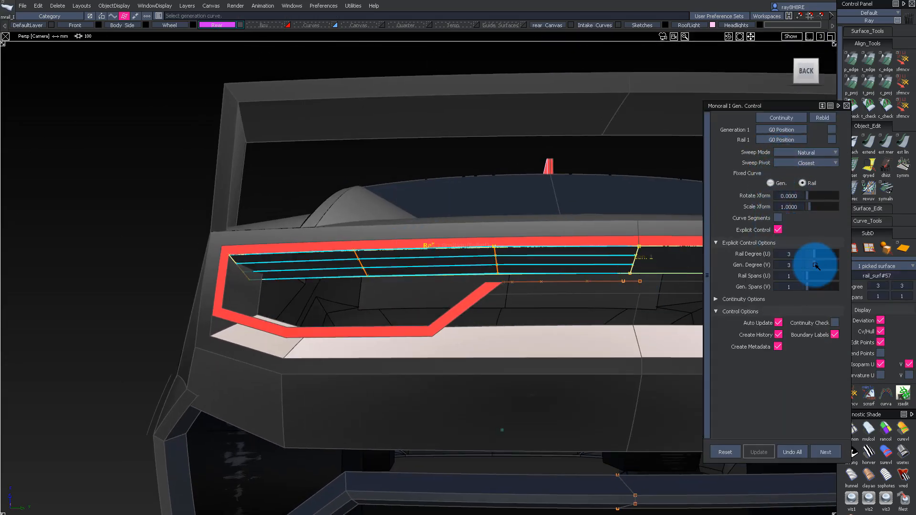
# Extend the recess's upper panel along its forward edge, deeper than the side wall's corner.
pyautogui.moveTo(458, 234)
pyautogui.keyDown('alt'); pyautogui.keyDown('shift'); pyautogui.mouseDown()
pyautogui.moveTo(442, 184)
pyautogui.moveTo(424, 279)
pyautogui.mouseUp(); pyautogui.keyUp('shift'); pyautogui.keyUp('alt')
pyautogui.keyDown('ctrl'); pyautogui.keyDown('shift'); pyautogui.moveTo(423, 279); pyautogui.dragTo(424, 205); pyautogui.keyUp('shift'); pyautogui.keyUp('ctrl')
pyautogui.moveTo(335, 206)
pyautogui.keyDown('alt'); pyautogui.keyDown('shift'); pyautogui.mouseDown()
pyautogui.moveTo(577, 206)
pyautogui.moveTo(387, 209)
pyautogui.mouseUp(); pyautogui.keyUp('shift'); pyautogui.keyUp('alt')
pyautogui.keyDown('alt'); pyautogui.keyDown('shift'); pyautogui.moveTo(387, 210); pyautogui.dragTo(477, 239, button='right'); pyautogui.keyUp('shift'); pyautogui.keyUp('alt')
pyautogui.keyDown('alt'); pyautogui.keyDown('shift'); pyautogui.moveTo(477, 239); pyautogui.dragTo(551, 292); pyautogui.keyUp('shift'); pyautogui.keyUp('alt')
pyautogui.keyDown('ctrl'); pyautogui.keyDown('shift'); pyautogui.moveTo(551, 291); pyautogui.dragTo(519, 292, button='middle'); pyautogui.keyUp('shift'); pyautogui.keyUp('ctrl')
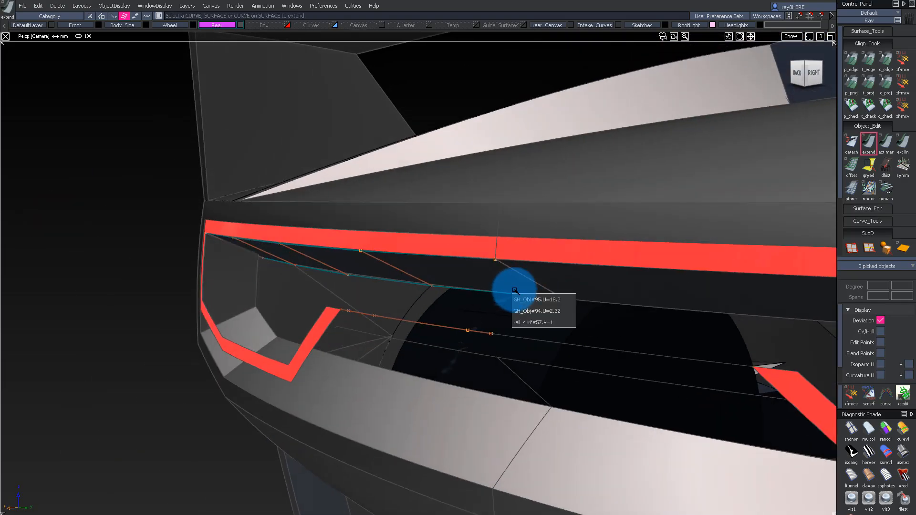
pyautogui.click(545, 321)
pyautogui.keyDown('alt'); pyautogui.keyDown('shift'); pyautogui.moveTo(270, 252); pyautogui.dragTo(353, 268, button='right'); pyautogui.keyUp('shift'); pyautogui.keyUp('alt')
pyautogui.moveTo(353, 267)
pyautogui.keyDown('alt'); pyautogui.keyDown('shift'); pyautogui.mouseDown()
pyautogui.moveTo(310, 197)
pyautogui.moveTo(353, 252)
pyautogui.mouseUp(); pyautogui.keyUp('shift'); pyautogui.keyUp('alt')
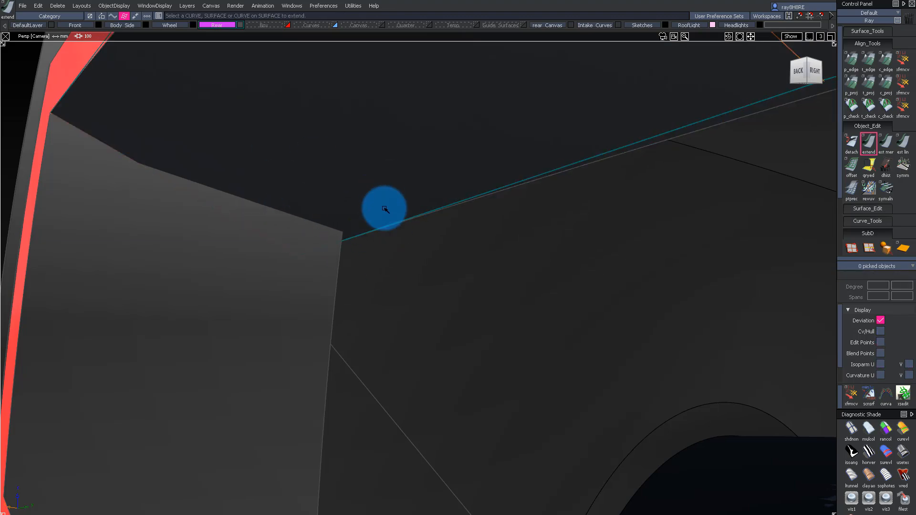
# Detach the recess's upper panel lengthwise at the side wall's corner, and remove the surplus strip.
pyautogui.keyDown('alt'); pyautogui.keyDown('shift'); pyautogui.moveTo(451, 183); pyautogui.dragTo(341, 230, button='right'); pyautogui.keyUp('shift'); pyautogui.keyUp('alt')
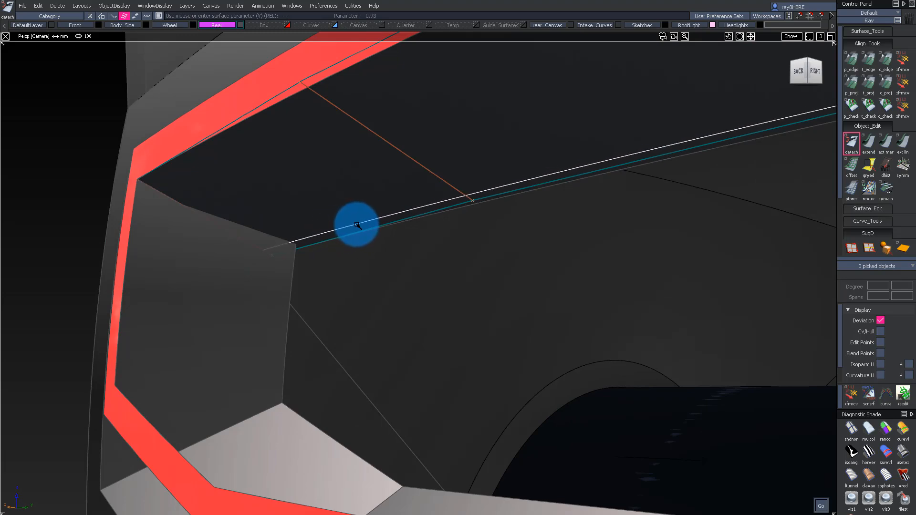
pyautogui.keyDown('alt'); pyautogui.keyDown('shift'); pyautogui.moveTo(366, 228); pyautogui.dragTo(546, 238); pyautogui.keyUp('shift'); pyautogui.keyUp('alt')
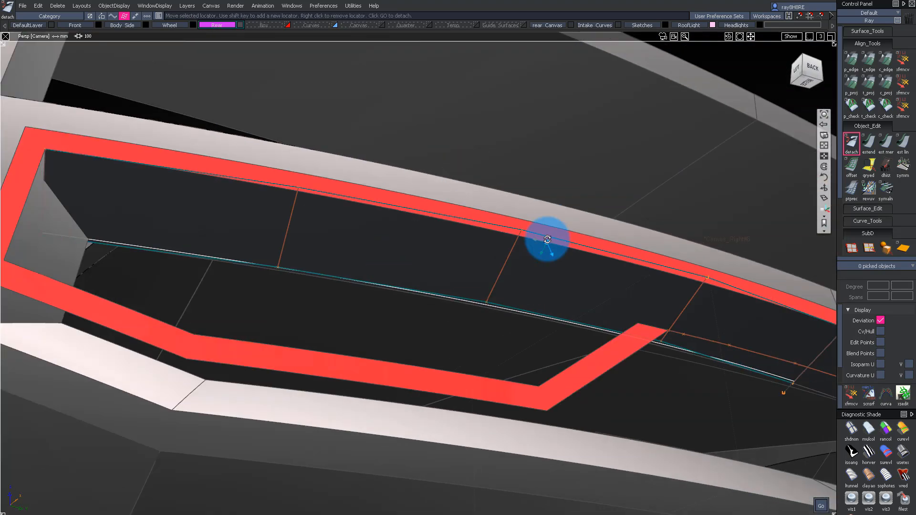
pyautogui.keyDown('alt'); pyautogui.keyDown('shift'); pyautogui.moveTo(319, 264); pyautogui.dragTo(113, 245); pyautogui.keyUp('shift'); pyautogui.keyUp('alt')
pyautogui.keyDown('alt'); pyautogui.keyDown('shift'); pyautogui.moveTo(101, 264); pyautogui.dragTo(170, 253, button='right'); pyautogui.keyUp('shift'); pyautogui.keyUp('alt')
pyautogui.keyDown('alt'); pyautogui.keyDown('shift'); pyautogui.moveTo(169, 253); pyautogui.dragTo(96, 256); pyautogui.keyUp('shift'); pyautogui.keyUp('alt')
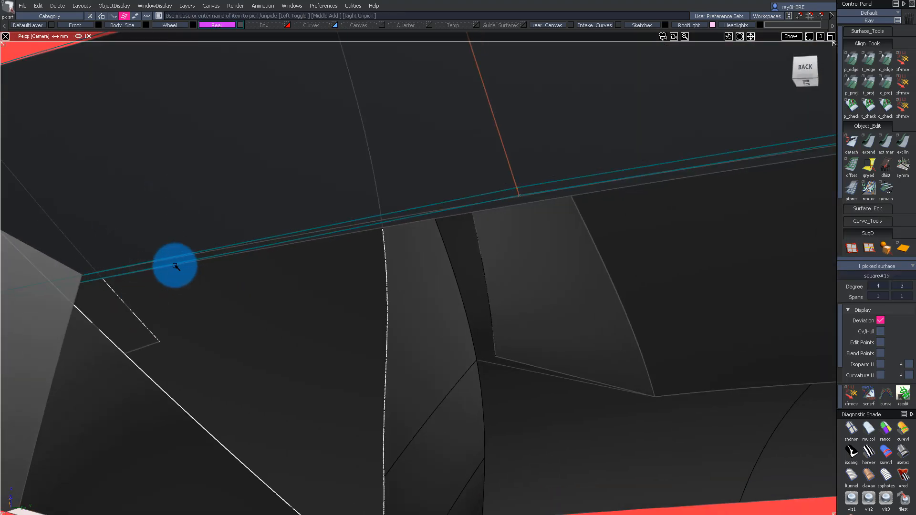
pyautogui.keyDown('alt'); pyautogui.keyDown('shift'); pyautogui.moveTo(287, 274); pyautogui.dragTo(257, 282, button='right'); pyautogui.keyUp('shift'); pyautogui.keyUp('alt')
pyautogui.keyDown('alt'); pyautogui.keyDown('shift'); pyautogui.moveTo(257, 282); pyautogui.dragTo(221, 281); pyautogui.keyUp('shift'); pyautogui.keyUp('alt')
pyautogui.keyDown('alt'); pyautogui.keyDown('shift'); pyautogui.moveTo(221, 280); pyautogui.dragTo(346, 281, button='middle'); pyautogui.keyUp('shift'); pyautogui.keyUp('alt')
pyautogui.keyDown('alt'); pyautogui.keyDown('shift'); pyautogui.moveTo(346, 281); pyautogui.dragTo(209, 300); pyautogui.keyUp('shift'); pyautogui.keyUp('alt')
# Adjust the upper panel's outer end with Extend at the light strip's corner.
pyautogui.keyDown('alt'); pyautogui.keyDown('shift'); pyautogui.moveTo(160, 207); pyautogui.dragTo(205, 250); pyautogui.keyUp('shift'); pyautogui.keyUp('alt')
pyautogui.click(203, 244)
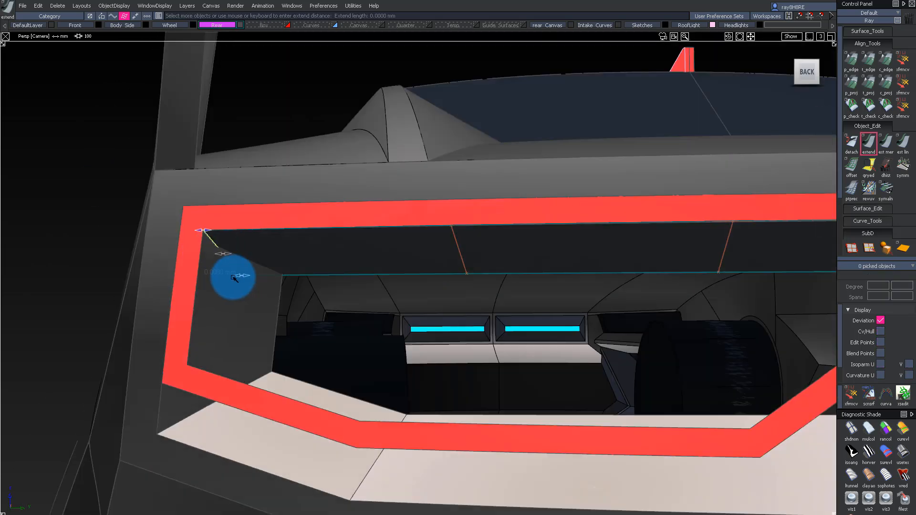
pyautogui.keyDown('ctrl'); pyautogui.keyDown('shift'); pyautogui.moveTo(347, 272); pyautogui.dragTo(344, 239); pyautogui.keyUp('shift'); pyautogui.keyUp('ctrl')
pyautogui.keyDown('alt'); pyautogui.keyDown('shift'); pyautogui.moveTo(305, 222); pyautogui.dragTo(326, 232); pyautogui.keyUp('shift'); pyautogui.keyUp('alt')
pyautogui.keyDown('ctrl'); pyautogui.keyDown('shift'); pyautogui.moveTo(325, 232); pyautogui.dragTo(316, 265); pyautogui.keyUp('shift'); pyautogui.keyUp('ctrl')
# Sweep the upper panel's end edge down along the light strip's side edge to form a new recess side panel.
pyautogui.click(200, 222)
pyautogui.keyDown('ctrl'); pyautogui.keyDown('shift'); pyautogui.moveTo(212, 321); pyautogui.dragTo(251, 261); pyautogui.keyUp('shift'); pyautogui.keyUp('ctrl')
pyautogui.click(248, 249)
pyautogui.click(195, 276)
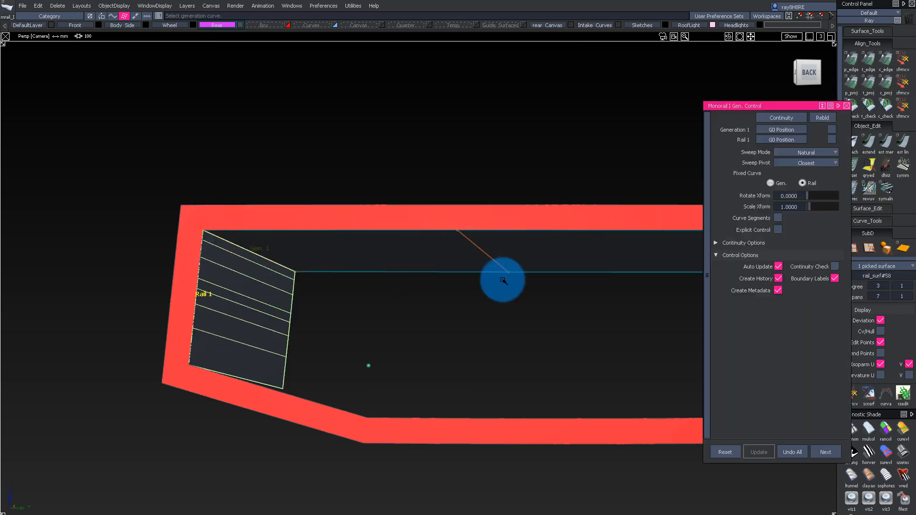
pyautogui.keyDown('ctrl'); pyautogui.keyDown('shift'); pyautogui.moveTo(368, 269); pyautogui.dragTo(365, 258); pyautogui.keyUp('shift'); pyautogui.keyUp('ctrl')
# Trim the new recess side panel where it meets the light-coloured lower shelf.
pyautogui.moveTo(299, 381)
pyautogui.keyDown('ctrl'); pyautogui.keyDown('shift'); pyautogui.mouseDown()
pyautogui.moveTo(319, 231)
pyautogui.moveTo(291, 291)
pyautogui.mouseUp(); pyautogui.keyUp('shift'); pyautogui.keyUp('ctrl')
pyautogui.keyDown('ctrl'); pyautogui.keyDown('shift'); pyautogui.moveTo(274, 310); pyautogui.dragTo(262, 353, button='middle'); pyautogui.keyUp('shift'); pyautogui.keyUp('ctrl')
pyautogui.keyDown('ctrl'); pyautogui.keyDown('shift'); pyautogui.moveTo(289, 319); pyautogui.dragTo(305, 298); pyautogui.keyUp('shift'); pyautogui.keyUp('ctrl')
pyautogui.keyDown('alt'); pyautogui.keyDown('shift'); pyautogui.moveTo(298, 267); pyautogui.dragTo(267, 184); pyautogui.keyUp('shift'); pyautogui.keyUp('alt')
pyautogui.keyDown('alt'); pyautogui.keyDown('shift'); pyautogui.moveTo(268, 185); pyautogui.dragTo(229, 306, button='right'); pyautogui.keyUp('shift'); pyautogui.keyUp('alt')
pyautogui.keyDown('alt'); pyautogui.keyDown('shift'); pyautogui.moveTo(229, 306); pyautogui.dragTo(212, 296); pyautogui.keyUp('shift'); pyautogui.keyUp('alt')
pyautogui.keyDown('alt'); pyautogui.keyDown('shift'); pyautogui.moveTo(212, 296); pyautogui.dragTo(137, 318, button='right'); pyautogui.keyUp('shift'); pyautogui.keyUp('alt')
pyautogui.keyDown('alt'); pyautogui.keyDown('shift'); pyautogui.moveTo(136, 319); pyautogui.dragTo(379, 278, button='middle'); pyautogui.keyUp('shift'); pyautogui.keyUp('alt')
pyautogui.keyDown('ctrl'); pyautogui.keyDown('shift'); pyautogui.moveTo(361, 181); pyautogui.dragTo(324, 157); pyautogui.keyUp('shift'); pyautogui.keyUp('ctrl')
# Isolate the trimmed side panel of the tail-light recess and display its control points.
pyautogui.click(297, 182)
pyautogui.keyDown('ctrl'); pyautogui.keyDown('shift'); pyautogui.moveTo(305, 205); pyautogui.dragTo(360, 272); pyautogui.keyUp('shift'); pyautogui.keyUp('ctrl')
pyautogui.keyDown('alt'); pyautogui.keyDown('shift'); pyautogui.moveTo(334, 239); pyautogui.dragTo(256, 129); pyautogui.keyUp('shift'); pyautogui.keyUp('alt')
pyautogui.keyDown('alt'); pyautogui.keyDown('shift'); pyautogui.moveTo(256, 129); pyautogui.dragTo(311, 176, button='middle'); pyautogui.keyUp('shift'); pyautogui.keyUp('alt')
pyautogui.click(304, 188)
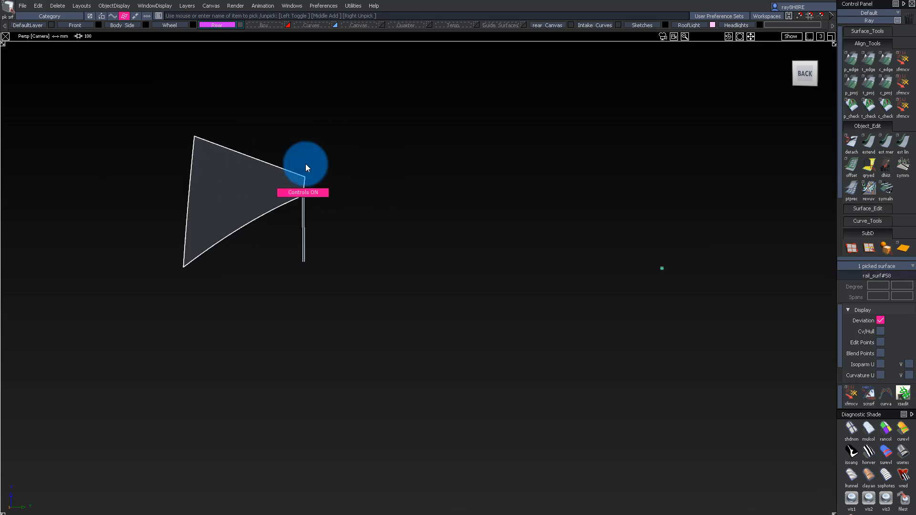
pyautogui.keyDown('ctrl'); pyautogui.keyDown('shift'); pyautogui.moveTo(304, 189); pyautogui.dragTo(303, 257, button='right'); pyautogui.keyUp('shift'); pyautogui.keyUp('ctrl')
pyautogui.keyDown('alt'); pyautogui.keyDown('shift'); pyautogui.moveTo(303, 257); pyautogui.dragTo(303, 296, button='right'); pyautogui.keyUp('shift'); pyautogui.keyUp('alt')
pyautogui.click(303, 296)
pyautogui.scroll(-3, 888, 125)
pyautogui.scroll(3, 862, 143)
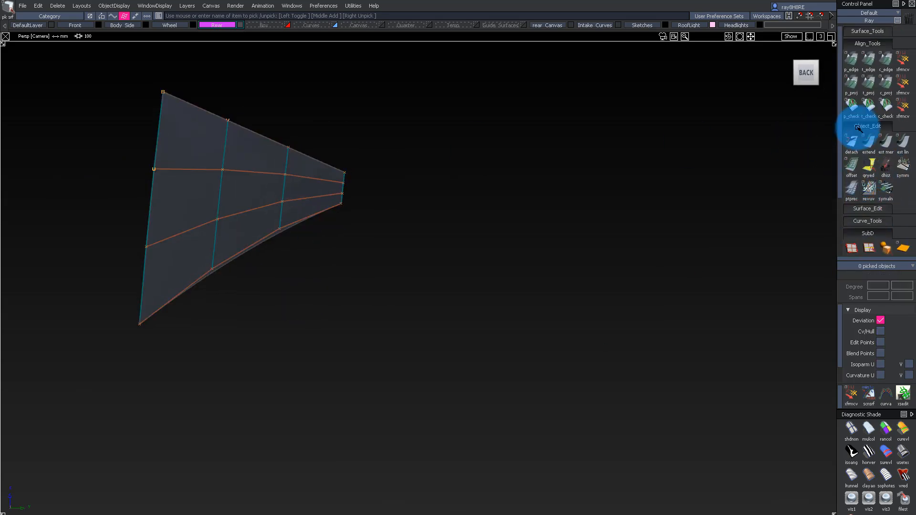
# Flatten the recess side panel's control hulls with the Planarize Hull tool.
pyautogui.click(865, 211)
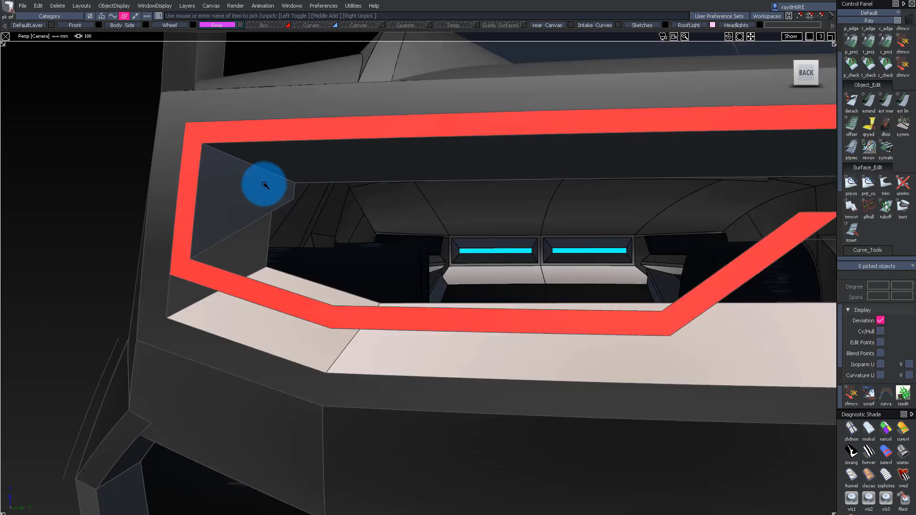
pyautogui.scroll(-3, 250, 219)
pyautogui.scroll(5, 286, 196)
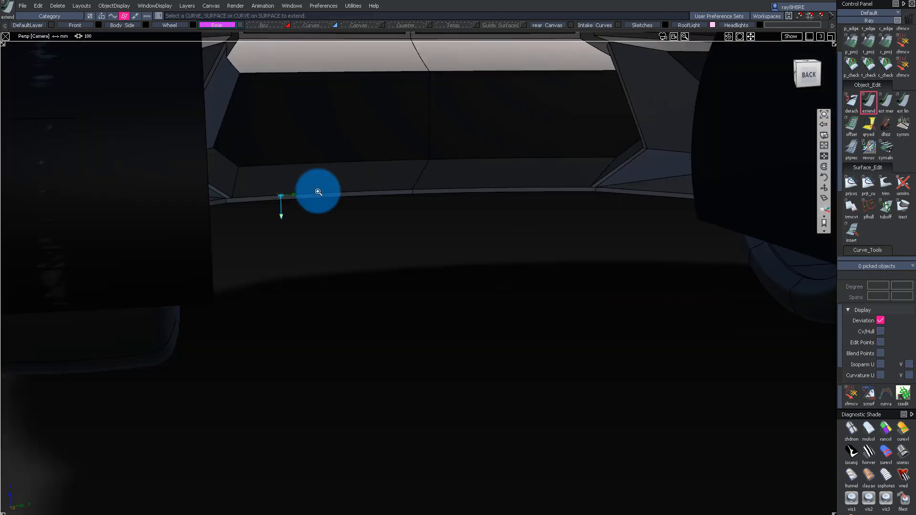
pyautogui.keyDown('alt'); pyautogui.keyDown('shift'); pyautogui.moveTo(318, 192); pyautogui.dragTo(316, 211, button='right'); pyautogui.keyUp('shift'); pyautogui.keyUp('alt')
pyautogui.moveTo(339, 256); pyautogui.dragTo(347, 270)
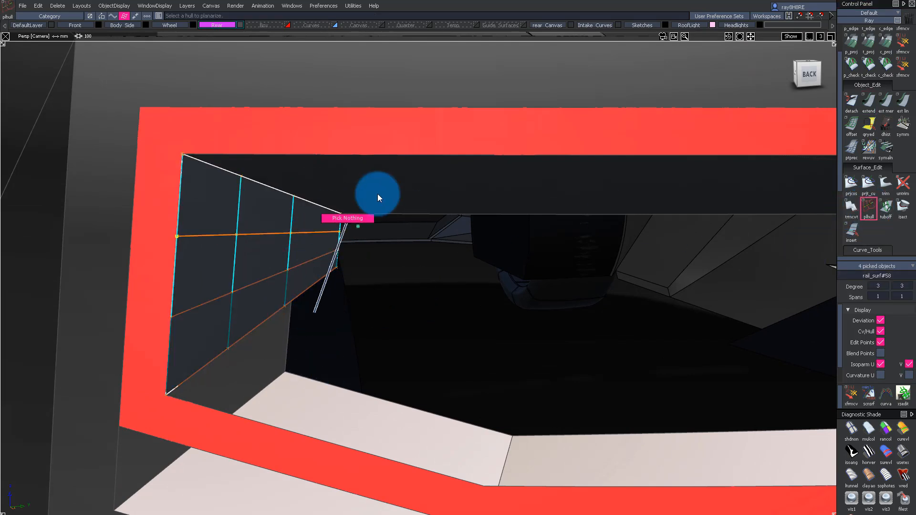
pyautogui.keyDown('ctrl'); pyautogui.keyDown('shift'); pyautogui.moveTo(284, 194); pyautogui.dragTo(274, 235); pyautogui.keyUp('shift'); pyautogui.keyUp('ctrl')
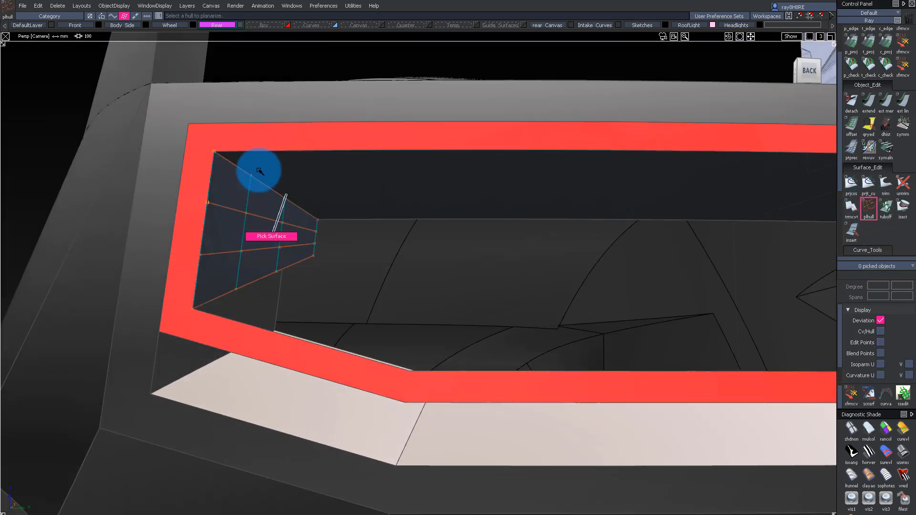
pyautogui.keyDown('alt'); pyautogui.keyDown('shift'); pyautogui.moveTo(340, 254); pyautogui.dragTo(364, 237); pyautogui.keyUp('shift'); pyautogui.keyUp('alt')
pyautogui.keyDown('alt'); pyautogui.keyDown('shift'); pyautogui.moveTo(364, 237); pyautogui.dragTo(295, 229, button='right'); pyautogui.keyUp('shift'); pyautogui.keyUp('alt')
pyautogui.moveTo(295, 230)
pyautogui.keyDown('alt'); pyautogui.keyDown('shift'); pyautogui.mouseDown()
pyautogui.moveTo(219, 245)
pyautogui.moveTo(324, 237)
pyautogui.mouseUp(); pyautogui.keyUp('shift'); pyautogui.keyUp('alt')
pyautogui.keyDown('alt'); pyautogui.keyDown('shift'); pyautogui.moveTo(324, 236); pyautogui.dragTo(280, 235, button='right'); pyautogui.keyUp('shift'); pyautogui.keyUp('alt')
pyautogui.keyDown('alt'); pyautogui.keyDown('shift'); pyautogui.moveTo(280, 235); pyautogui.dragTo(362, 205); pyautogui.keyUp('shift'); pyautogui.keyUp('alt')
pyautogui.keyDown('alt'); pyautogui.keyDown('shift'); pyautogui.moveTo(363, 205); pyautogui.dragTo(410, 238, button='right'); pyautogui.keyUp('shift'); pyautogui.keyUp('alt')
pyautogui.keyDown('alt'); pyautogui.keyDown('shift'); pyautogui.moveTo(411, 238); pyautogui.dragTo(287, 240); pyautogui.keyUp('shift'); pyautogui.keyUp('alt')
pyautogui.keyDown('alt'); pyautogui.keyDown('shift'); pyautogui.moveTo(287, 240); pyautogui.dragTo(318, 256, button='right'); pyautogui.keyUp('shift'); pyautogui.keyUp('alt')
# Move the horizontal guide curve to the side panel's inner corner and shorten its inboard end with Extend.
pyautogui.click(259, 232)
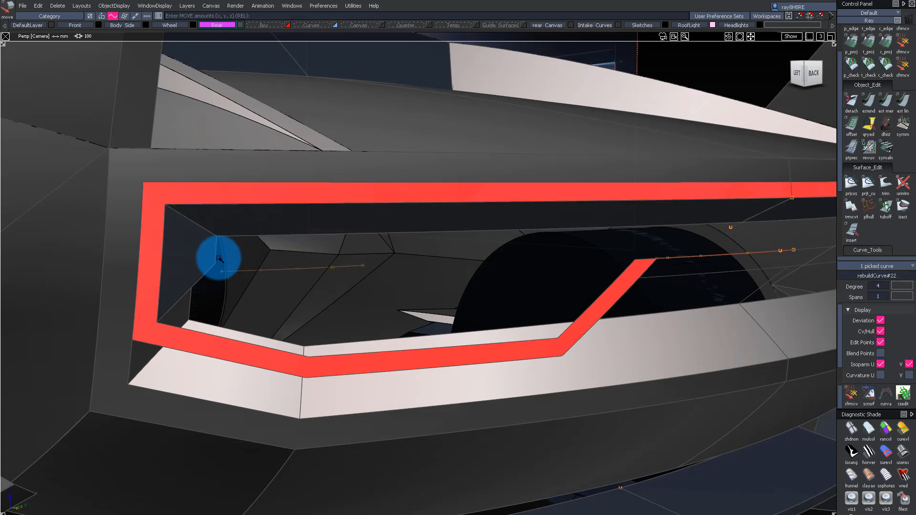
pyautogui.moveTo(478, 271)
pyautogui.keyDown('alt'); pyautogui.keyDown('shift'); pyautogui.mouseDown()
pyautogui.moveTo(556, 272)
pyautogui.moveTo(486, 264)
pyautogui.moveTo(572, 262)
pyautogui.moveTo(560, 240)
pyautogui.mouseUp(); pyautogui.keyUp('shift'); pyautogui.keyUp('alt')
pyautogui.moveTo(799, 73); pyautogui.dragTo(819, 68)
pyautogui.click(813, 71)
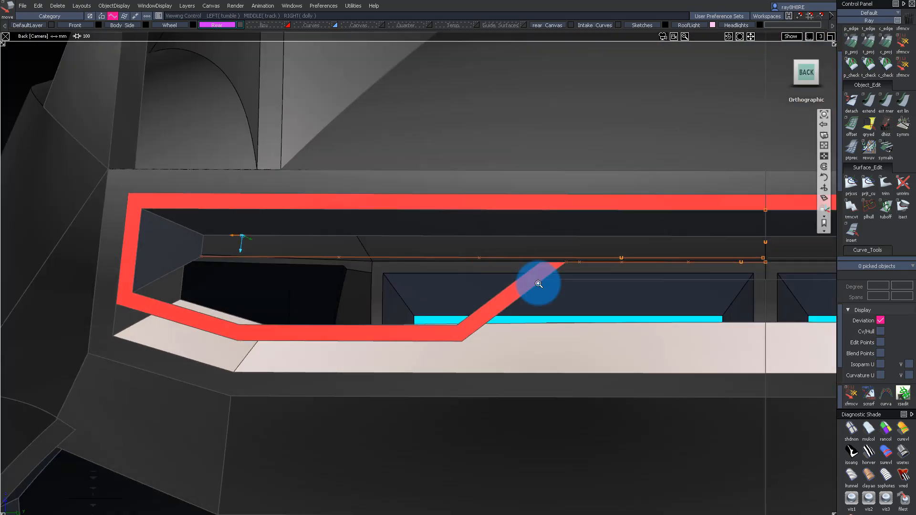
pyautogui.keyDown('alt'); pyautogui.keyDown('shift'); pyautogui.moveTo(502, 276); pyautogui.dragTo(411, 295, button='middle'); pyautogui.keyUp('shift'); pyautogui.keyUp('alt')
pyautogui.keyDown('alt'); pyautogui.keyDown('shift'); pyautogui.moveTo(410, 294); pyautogui.dragTo(543, 280, button='right'); pyautogui.keyUp('shift'); pyautogui.keyUp('alt')
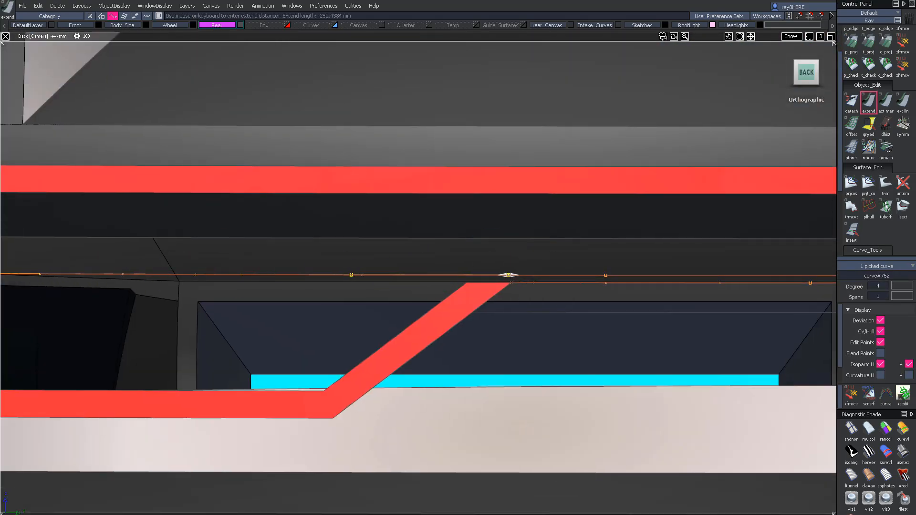
pyautogui.keyDown('ctrl'); pyautogui.keyDown('shift'); pyautogui.moveTo(232, 230); pyautogui.dragTo(232, 355, button='right'); pyautogui.keyUp('shift'); pyautogui.keyUp('ctrl')
# Isolate the light strip and guide curve, and skin the outer lower panel between them with its end set to Default.
pyautogui.keyDown('alt'); pyautogui.keyDown('shift'); pyautogui.moveTo(410, 334); pyautogui.dragTo(367, 337, button='right'); pyautogui.keyUp('shift'); pyautogui.keyUp('alt')
pyautogui.keyDown('alt'); pyautogui.keyDown('shift'); pyautogui.moveTo(368, 338); pyautogui.dragTo(445, 303); pyautogui.keyUp('shift'); pyautogui.keyUp('alt')
pyautogui.keyDown('alt'); pyautogui.keyDown('shift'); pyautogui.moveTo(446, 302); pyautogui.dragTo(496, 350, button='middle'); pyautogui.keyUp('shift'); pyautogui.keyUp('alt')
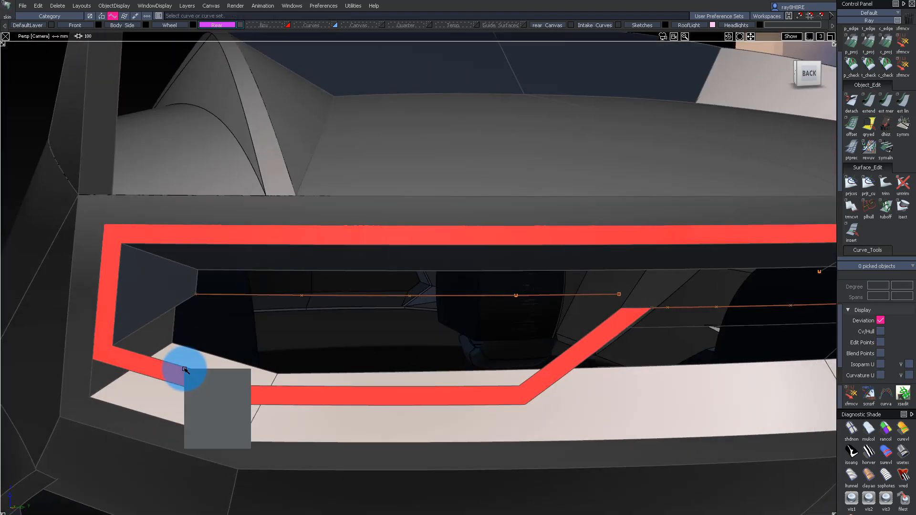
pyautogui.click(301, 401)
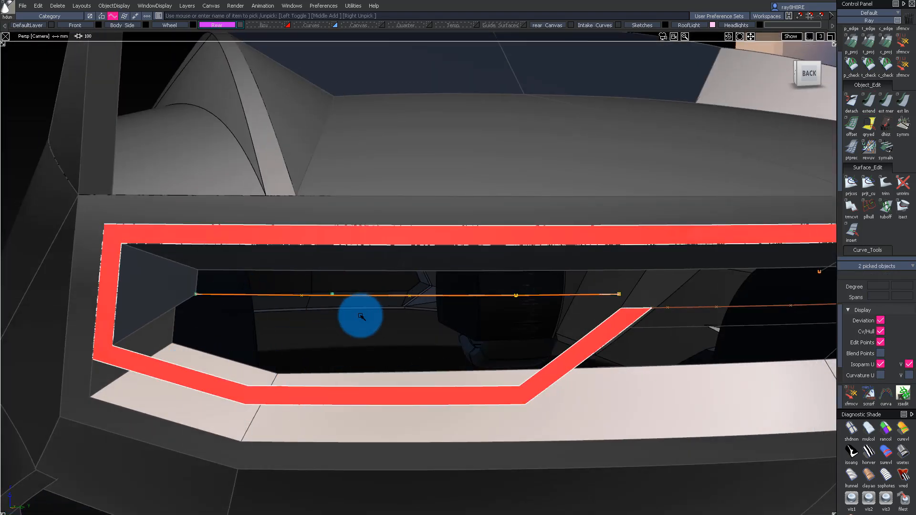
pyautogui.hotkey('alt', 'h')
pyautogui.click(197, 376)
pyautogui.click(246, 296)
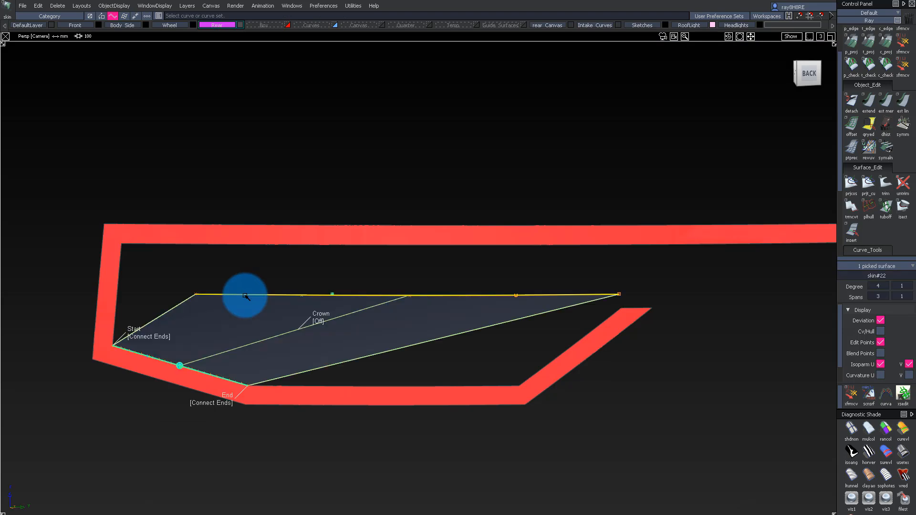
pyautogui.click(203, 406)
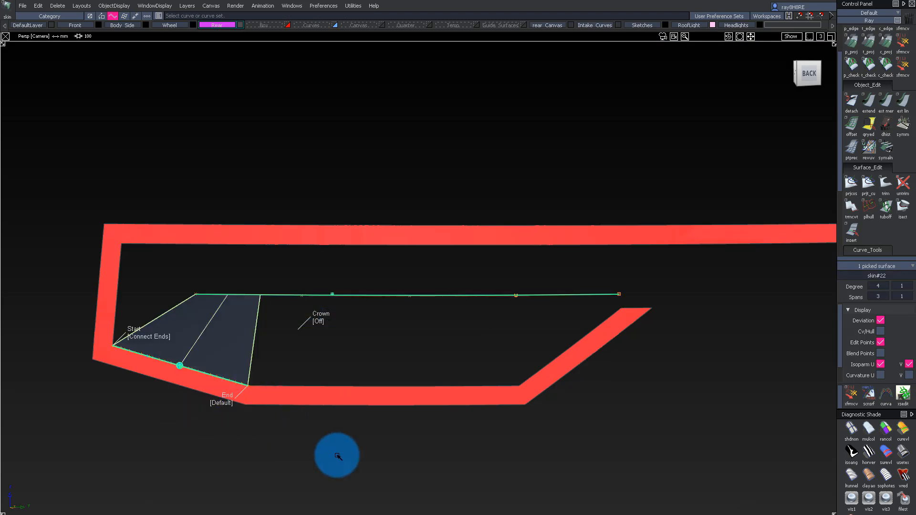
# Skin the remaining panels from the guide curve to the light strip's bottom, diagonal and short inboard end edges.
pyautogui.click(346, 293)
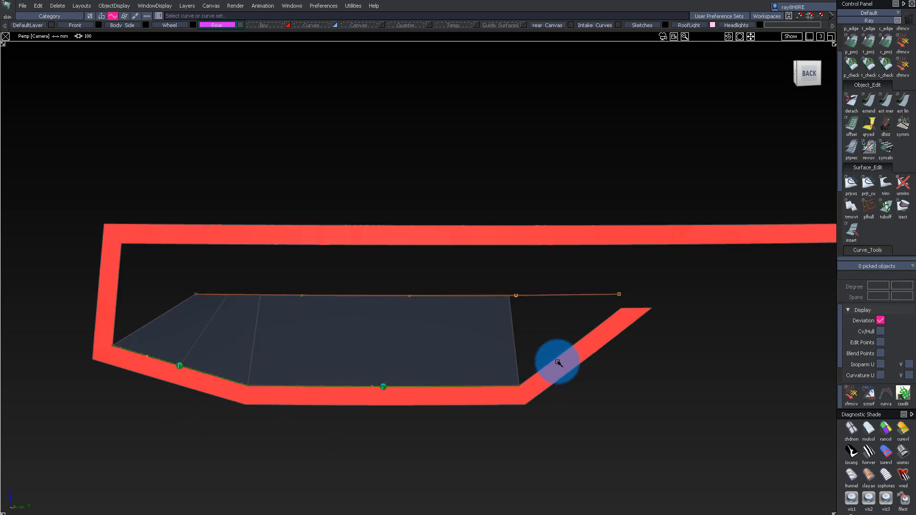
pyautogui.click(555, 297)
pyautogui.keyDown('alt'); pyautogui.keyDown('shift'); pyautogui.moveTo(589, 299); pyautogui.dragTo(624, 327); pyautogui.keyUp('shift'); pyautogui.keyUp('alt')
pyautogui.keyDown('alt'); pyautogui.keyDown('shift'); pyautogui.moveTo(624, 327); pyautogui.dragTo(588, 243, button='right'); pyautogui.keyUp('shift'); pyautogui.keyUp('alt')
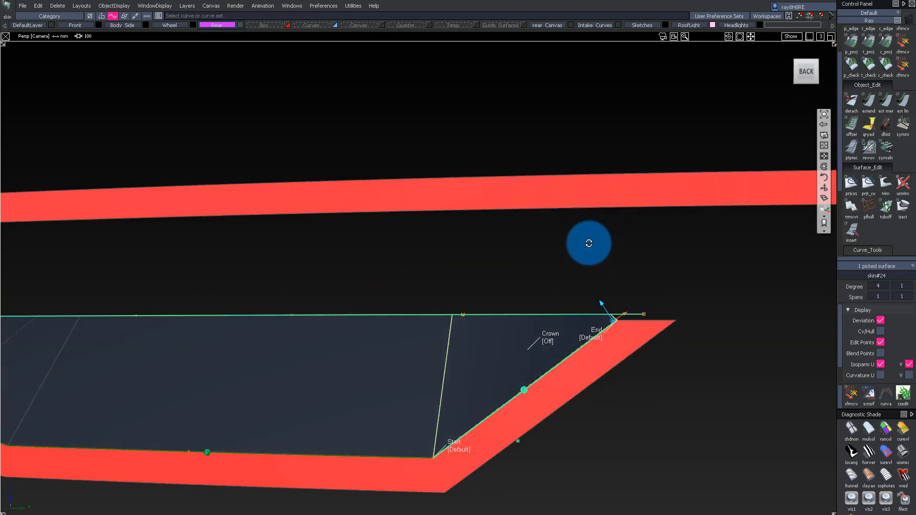
pyautogui.keyDown('alt'); pyautogui.keyDown('shift'); pyautogui.moveTo(589, 244); pyautogui.dragTo(655, 366); pyautogui.keyUp('shift'); pyautogui.keyUp('alt')
pyautogui.click(644, 329)
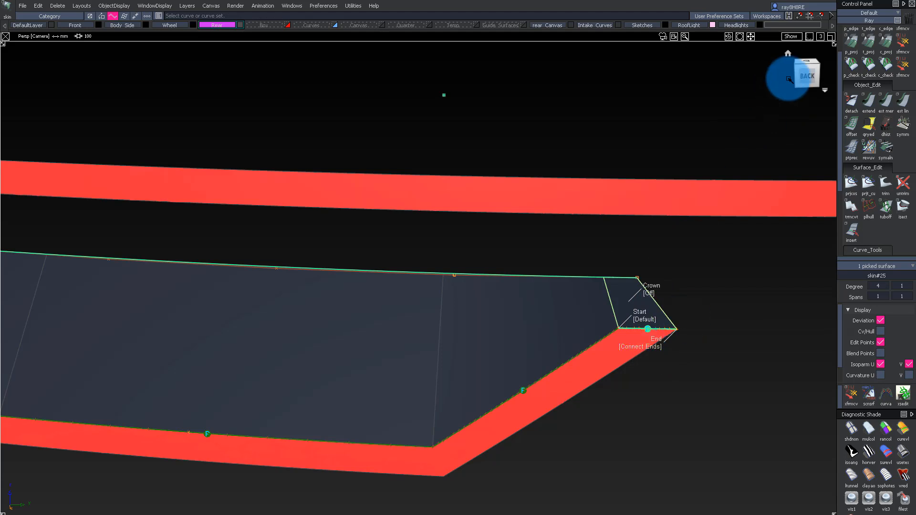
# Adjust the guide curve's inboard end with Extend at the light strip's tip in the back view.
pyautogui.click(806, 74)
pyautogui.keyDown('ctrl'); pyautogui.keyDown('shift'); pyautogui.click(650, 300); pyautogui.keyUp('shift'); pyautogui.keyUp('ctrl')
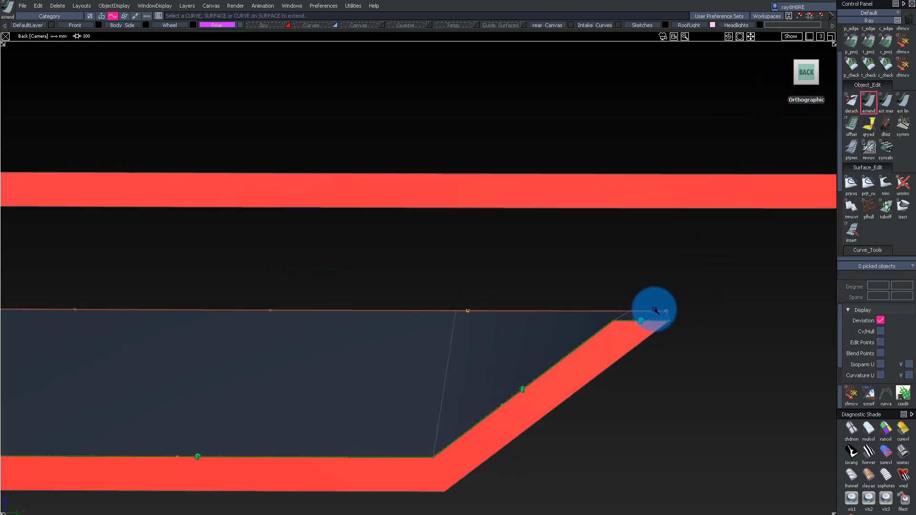
pyautogui.keyDown('alt'); pyautogui.keyDown('shift'); pyautogui.moveTo(660, 382); pyautogui.dragTo(497, 382); pyautogui.keyUp('shift'); pyautogui.keyUp('alt')
# Select the newly skinned lower panels and redisplay the full rear end.
pyautogui.keyDown('ctrl'); pyautogui.keyDown('shift'); pyautogui.moveTo(479, 264); pyautogui.dragTo(453, 201); pyautogui.keyUp('shift'); pyautogui.keyUp('ctrl')
pyautogui.moveTo(376, 194); pyautogui.dragTo(427, 336)
pyautogui.keyDown('ctrl'); pyautogui.keyDown('shift'); pyautogui.moveTo(444, 238); pyautogui.dragTo(390, 192); pyautogui.keyUp('shift'); pyautogui.keyUp('ctrl')
pyautogui.keyDown('ctrl'); pyautogui.keyDown('shift'); pyautogui.moveTo(487, 229); pyautogui.dragTo(617, 219); pyautogui.keyUp('shift'); pyautogui.keyUp('ctrl')
pyautogui.keyDown('alt'); pyautogui.keyDown('shift'); pyautogui.moveTo(617, 219); pyautogui.dragTo(575, 215, button='right'); pyautogui.keyUp('shift'); pyautogui.keyUp('alt')
pyautogui.keyDown('ctrl'); pyautogui.keyDown('shift'); pyautogui.moveTo(585, 229); pyautogui.dragTo(652, 281); pyautogui.keyUp('shift'); pyautogui.keyUp('ctrl')
pyautogui.keyDown('alt'); pyautogui.keyDown('shift'); pyautogui.moveTo(653, 281); pyautogui.dragTo(563, 276, button='right'); pyautogui.keyUp('shift'); pyautogui.keyUp('alt')
pyautogui.keyDown('alt'); pyautogui.keyDown('shift'); pyautogui.moveTo(563, 276); pyautogui.dragTo(521, 253); pyautogui.keyUp('shift'); pyautogui.keyUp('alt')
pyautogui.moveTo(530, 260)
pyautogui.keyDown('alt'); pyautogui.keyDown('shift'); pyautogui.mouseDown(button='right')
pyautogui.moveTo(614, 294)
pyautogui.moveTo(593, 491)
pyautogui.mouseUp(button='right'); pyautogui.keyUp('shift'); pyautogui.keyUp('alt')
# Extend the inner edge of the light-coloured shelf between the two tail-light housings.
pyautogui.keyDown('alt'); pyautogui.keyDown('shift'); pyautogui.moveTo(593, 491); pyautogui.dragTo(569, 400); pyautogui.keyUp('shift'); pyautogui.keyUp('alt')
pyautogui.keyDown('alt'); pyautogui.keyDown('shift'); pyautogui.moveTo(571, 398); pyautogui.dragTo(569, 379, button='middle'); pyautogui.keyUp('shift'); pyautogui.keyUp('alt')
pyautogui.keyDown('alt'); pyautogui.keyDown('shift'); pyautogui.moveTo(574, 452); pyautogui.dragTo(605, 356, button='right'); pyautogui.keyUp('shift'); pyautogui.keyUp('alt')
pyautogui.keyDown('alt'); pyautogui.keyDown('shift'); pyautogui.moveTo(605, 355); pyautogui.dragTo(574, 422); pyautogui.keyUp('shift'); pyautogui.keyUp('alt')
pyautogui.press('e')
pyautogui.click(576, 420)
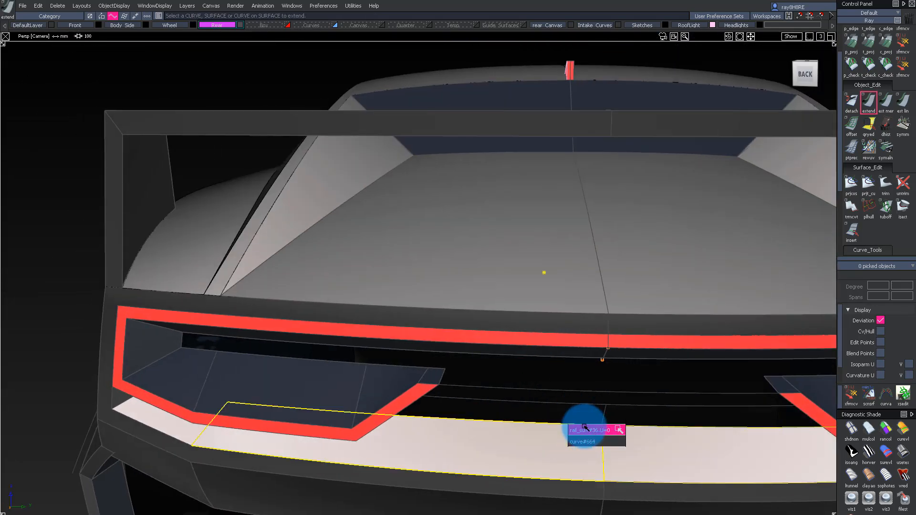
pyautogui.click(586, 430)
pyautogui.keyDown('alt'); pyautogui.keyDown('shift'); pyautogui.moveTo(601, 367); pyautogui.dragTo(485, 360); pyautogui.keyUp('shift'); pyautogui.keyUp('alt')
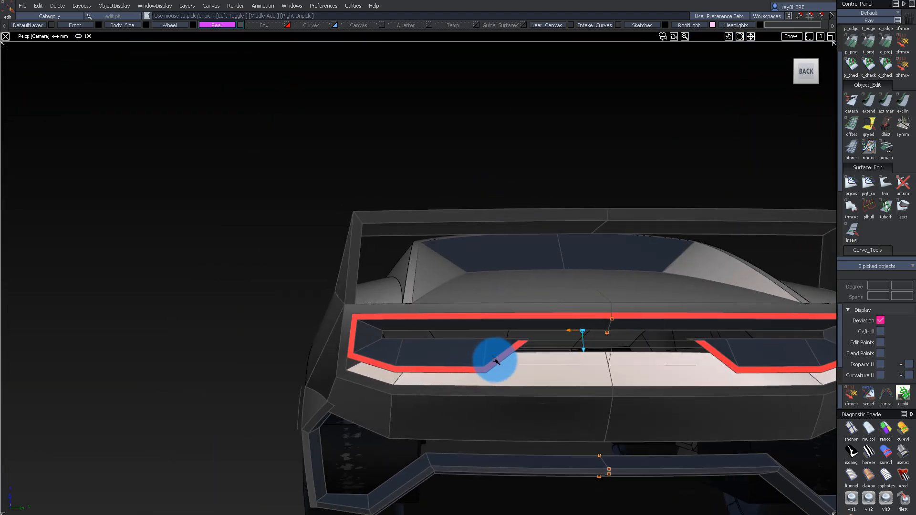
# Delete the leftover construction curves around the centre of the rear end.
pyautogui.moveTo(547, 357); pyautogui.dragTo(589, 382)
pyautogui.press('Delete')
pyautogui.press('Return')
pyautogui.moveTo(611, 343); pyautogui.dragTo(620, 359)
pyautogui.press('Delete')
pyautogui.press('Return')
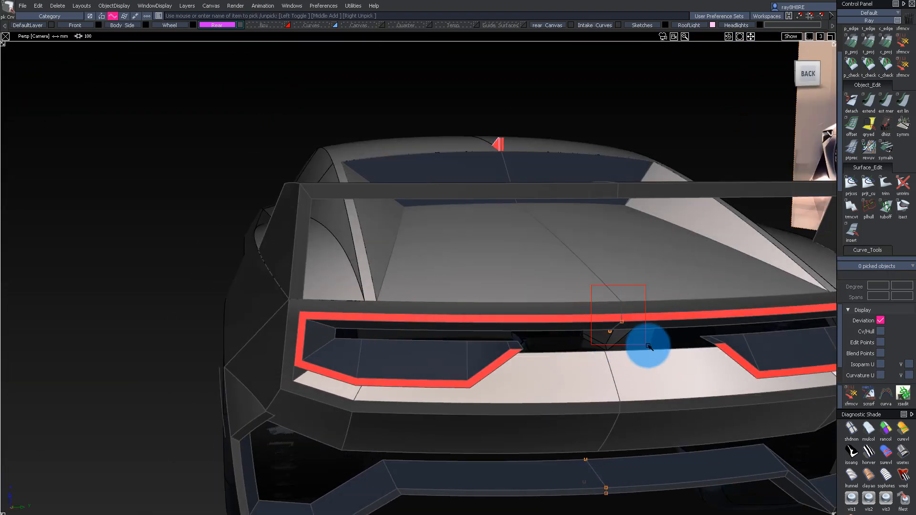
pyautogui.moveTo(647, 509); pyautogui.dragTo(648, 510)
pyautogui.press('Delete')
# Examine the rear end's overall shape from the side and back alongside the reference sketch.
pyautogui.moveTo(582, 333)
pyautogui.keyDown('alt'); pyautogui.keyDown('shift'); pyautogui.mouseDown()
pyautogui.moveTo(629, 311)
pyautogui.moveTo(599, 345)
pyautogui.moveTo(400, 329)
pyautogui.moveTo(312, 364)
pyautogui.moveTo(296, 360)
pyautogui.moveTo(343, 363)
pyautogui.mouseUp(); pyautogui.keyUp('shift'); pyautogui.keyUp('alt')
pyautogui.click(514, 405)
pyautogui.moveTo(485, 350)
pyautogui.keyDown('ctrl'); pyautogui.keyDown('shift'); pyautogui.mouseDown()
pyautogui.moveTo(496, 400)
pyautogui.moveTo(501, 353)
pyautogui.mouseUp(); pyautogui.keyUp('shift'); pyautogui.keyUp('ctrl')
pyautogui.moveTo(500, 353)
pyautogui.keyDown('ctrl'); pyautogui.keyDown('shift'); pyautogui.mouseDown()
pyautogui.moveTo(502, 289)
pyautogui.moveTo(514, 296)
pyautogui.moveTo(538, 272)
pyautogui.mouseUp(); pyautogui.keyUp('shift'); pyautogui.keyUp('ctrl')
pyautogui.keyDown('alt'); pyautogui.keyDown('shift'); pyautogui.moveTo(538, 276); pyautogui.dragTo(507, 282, button='right'); pyautogui.keyUp('shift'); pyautogui.keyUp('alt')
pyautogui.keyDown('alt'); pyautogui.keyDown('shift'); pyautogui.moveTo(507, 282); pyautogui.dragTo(730, 257); pyautogui.keyUp('shift'); pyautogui.keyUp('alt')
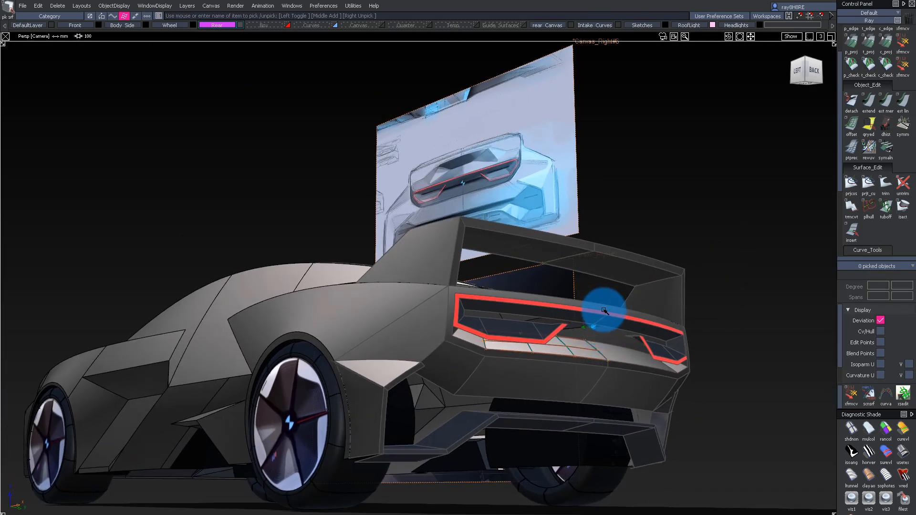
pyautogui.keyDown('alt'); pyautogui.keyDown('shift'); pyautogui.moveTo(604, 310); pyautogui.dragTo(644, 309, button='right'); pyautogui.keyUp('shift'); pyautogui.keyUp('alt')
pyautogui.keyDown('alt'); pyautogui.keyDown('shift'); pyautogui.moveTo(644, 309); pyautogui.dragTo(542, 332); pyautogui.keyUp('shift'); pyautogui.keyUp('alt')
pyautogui.keyDown('alt'); pyautogui.keyDown('shift'); pyautogui.moveTo(542, 331); pyautogui.dragTo(587, 330, button='right'); pyautogui.keyUp('shift'); pyautogui.keyUp('alt')
pyautogui.keyDown('alt'); pyautogui.keyDown('shift'); pyautogui.moveTo(587, 330); pyautogui.dragTo(460, 352); pyautogui.keyUp('shift'); pyautogui.keyUp('alt')
pyautogui.keyDown('alt'); pyautogui.keyDown('shift'); pyautogui.moveTo(460, 352); pyautogui.dragTo(500, 364, button='right'); pyautogui.keyUp('shift'); pyautogui.keyUp('alt')
pyautogui.keyDown('alt'); pyautogui.keyDown('shift'); pyautogui.moveTo(500, 364); pyautogui.dragTo(619, 365); pyautogui.keyUp('shift'); pyautogui.keyUp('alt')
# Sweep dark inboard panels from the light strip's outer diagonal edge to close the underside of the tail-light housing.
pyautogui.keyDown('alt'); pyautogui.keyDown('shift'); pyautogui.moveTo(601, 427); pyautogui.dragTo(775, 372); pyautogui.keyUp('shift'); pyautogui.keyUp('alt')
pyautogui.keyDown('alt'); pyautogui.keyDown('shift'); pyautogui.moveTo(776, 372); pyautogui.dragTo(579, 369, button='right'); pyautogui.keyUp('shift'); pyautogui.keyUp('alt')
pyautogui.keyDown('alt'); pyautogui.keyDown('shift'); pyautogui.moveTo(579, 370); pyautogui.dragTo(454, 354); pyautogui.keyUp('shift'); pyautogui.keyUp('alt')
pyautogui.keyDown('alt'); pyautogui.keyDown('shift'); pyautogui.moveTo(453, 354); pyautogui.dragTo(638, 377, button='right'); pyautogui.keyUp('shift'); pyautogui.keyUp('alt')
pyautogui.keyDown('alt'); pyautogui.keyDown('shift'); pyautogui.moveTo(638, 376); pyautogui.dragTo(408, 367); pyautogui.keyUp('shift'); pyautogui.keyUp('alt')
pyautogui.keyDown('alt'); pyautogui.keyDown('shift'); pyautogui.moveTo(408, 367); pyautogui.dragTo(448, 385, button='right'); pyautogui.keyUp('shift'); pyautogui.keyUp('alt')
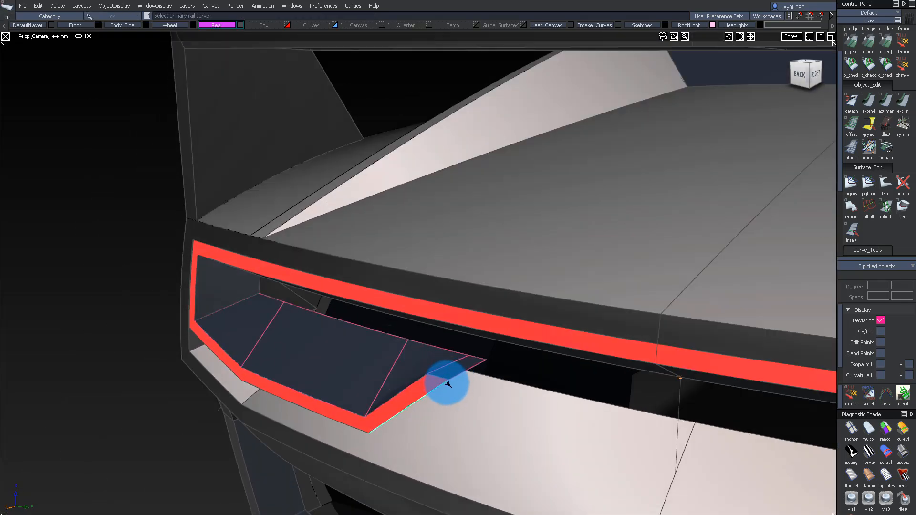
pyautogui.keyDown('alt'); pyautogui.keyDown('shift'); pyautogui.moveTo(351, 415); pyautogui.dragTo(148, 408); pyautogui.keyUp('shift'); pyautogui.keyUp('alt')
pyautogui.keyDown('alt'); pyautogui.keyDown('shift'); pyautogui.moveTo(122, 361); pyautogui.dragTo(514, 427); pyautogui.keyUp('shift'); pyautogui.keyUp('alt')
pyautogui.keyDown('alt'); pyautogui.keyDown('shift'); pyautogui.moveTo(547, 365); pyautogui.dragTo(513, 365); pyautogui.keyUp('shift'); pyautogui.keyUp('alt')
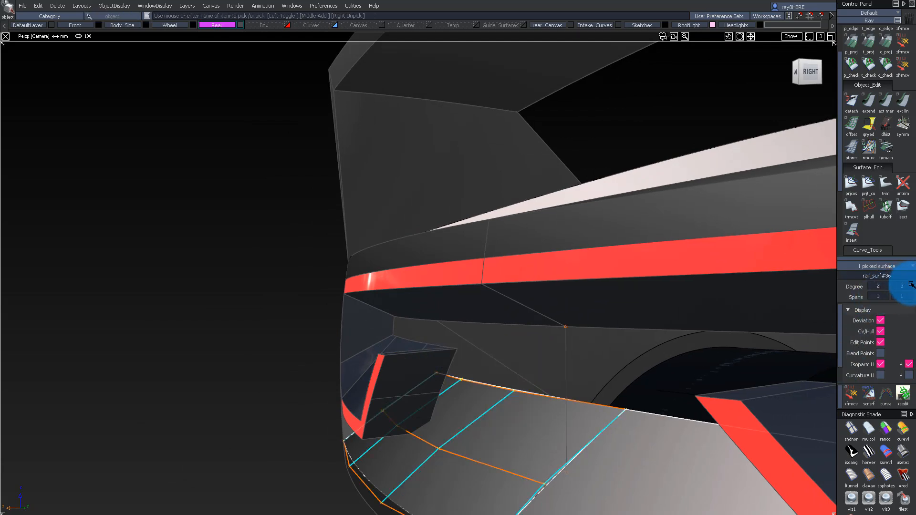
# Set the light-coloured shelf surface's first degree to 1 and reposition its inner hull.
pyautogui.keyDown('ctrl'); pyautogui.keyDown('shift'); pyautogui.moveTo(525, 387); pyautogui.dragTo(525, 364); pyautogui.keyUp('shift'); pyautogui.keyUp('ctrl')
pyautogui.keyDown('ctrl'); pyautogui.keyDown('shift'); pyautogui.moveTo(542, 376); pyautogui.dragTo(548, 437); pyautogui.keyUp('shift'); pyautogui.keyUp('ctrl')
pyautogui.keyDown('ctrl'); pyautogui.keyDown('shift'); pyautogui.moveTo(525, 389); pyautogui.dragTo(527, 465); pyautogui.keyUp('shift'); pyautogui.keyUp('ctrl')
pyautogui.moveTo(553, 345); pyautogui.dragTo(552, 347, button='middle')
pyautogui.hotkey('ctrl', 'z')
pyautogui.keyDown('ctrl'); pyautogui.keyDown('shift'); pyautogui.moveTo(547, 425); pyautogui.dragTo(544, 380); pyautogui.keyUp('shift'); pyautogui.keyUp('ctrl')
pyautogui.keyDown('ctrl'); pyautogui.keyDown('shift'); pyautogui.moveTo(526, 383); pyautogui.dragTo(535, 432); pyautogui.keyUp('shift'); pyautogui.keyUp('ctrl')
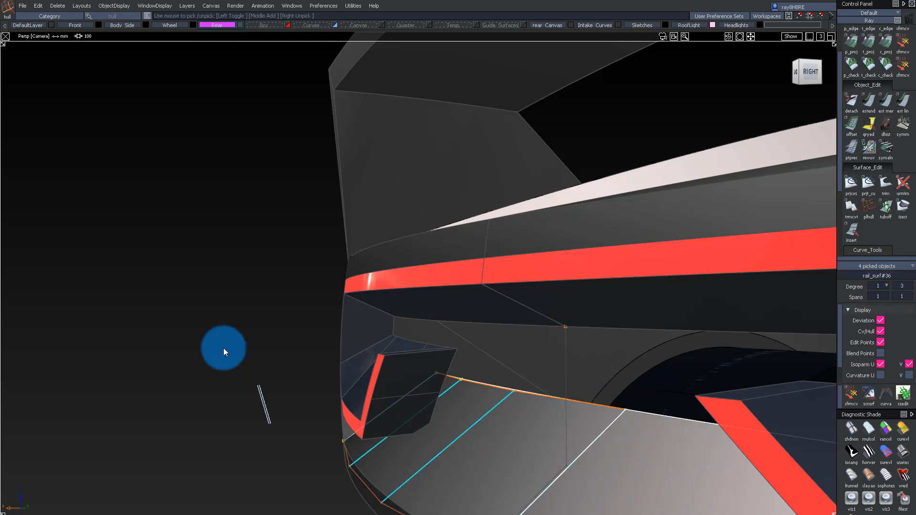
pyautogui.moveTo(216, 352); pyautogui.dragTo(183, 367, button='middle')
pyautogui.moveTo(181, 367); pyautogui.dragTo(208, 328, button='right')
pyautogui.keyDown('alt'); pyautogui.keyDown('shift'); pyautogui.moveTo(414, 368); pyautogui.dragTo(539, 369, button='right'); pyautogui.keyUp('shift'); pyautogui.keyUp('alt')
pyautogui.moveTo(153, 341); pyautogui.dragTo(152, 342, button='middle')
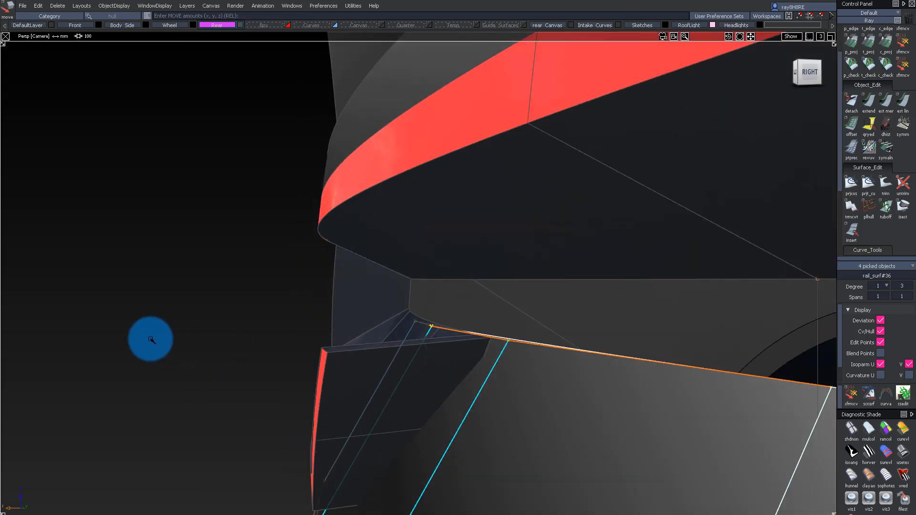
# Adjust the light-coloured shelf's inner edge with Extend along the centre section.
pyautogui.keyDown('alt'); pyautogui.keyDown('shift'); pyautogui.moveTo(267, 353); pyautogui.dragTo(551, 356); pyautogui.keyUp('shift'); pyautogui.keyUp('alt')
pyautogui.keyDown('ctrl'); pyautogui.keyDown('shift'); pyautogui.moveTo(551, 356); pyautogui.dragTo(551, 372); pyautogui.keyUp('shift'); pyautogui.keyUp('ctrl')
pyautogui.keyDown('alt'); pyautogui.keyDown('shift'); pyautogui.moveTo(551, 372); pyautogui.dragTo(506, 354, button='right'); pyautogui.keyUp('shift'); pyautogui.keyUp('alt')
pyautogui.keyDown('alt'); pyautogui.keyDown('shift'); pyautogui.moveTo(572, 329); pyautogui.dragTo(658, 329); pyautogui.keyUp('shift'); pyautogui.keyUp('alt')
pyautogui.keyDown('alt'); pyautogui.keyDown('shift'); pyautogui.moveTo(658, 329); pyautogui.dragTo(542, 425, button='middle'); pyautogui.keyUp('shift'); pyautogui.keyUp('alt')
pyautogui.keyDown('alt'); pyautogui.keyDown('shift'); pyautogui.moveTo(461, 405); pyautogui.dragTo(485, 409, button='right'); pyautogui.keyUp('shift'); pyautogui.keyUp('alt')
pyautogui.keyDown('alt'); pyautogui.keyDown('shift'); pyautogui.moveTo(485, 409); pyautogui.dragTo(303, 440); pyautogui.keyUp('shift'); pyautogui.keyUp('alt')
pyautogui.keyDown('alt'); pyautogui.keyDown('shift'); pyautogui.moveTo(303, 439); pyautogui.dragTo(382, 329, button='middle'); pyautogui.keyUp('shift'); pyautogui.keyUp('alt')
pyautogui.keyDown('alt'); pyautogui.keyDown('shift'); pyautogui.moveTo(381, 329); pyautogui.dragTo(419, 374); pyautogui.keyUp('shift'); pyautogui.keyUp('alt')
pyautogui.keyDown('alt'); pyautogui.keyDown('shift'); pyautogui.moveTo(419, 374); pyautogui.dragTo(428, 368, button='right'); pyautogui.keyUp('shift'); pyautogui.keyUp('alt')
pyautogui.press('e')
pyautogui.moveTo(403, 353); pyautogui.dragTo(409, 270)
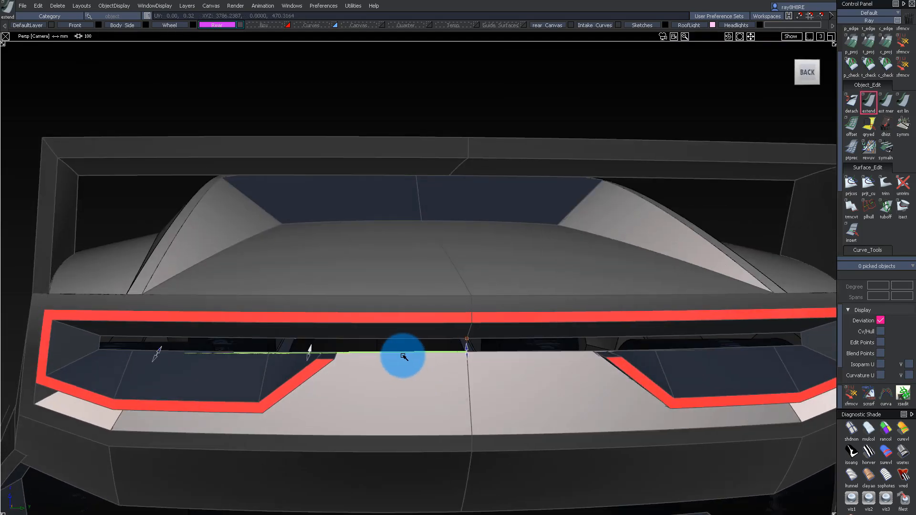
pyautogui.keyDown('alt'); pyautogui.keyDown('shift'); pyautogui.click(448, 203); pyautogui.keyUp('shift'); pyautogui.keyUp('alt')
# Shorten the vertical centreline curve and join its lower end to the shelf's inner edge with a short curve.
pyautogui.press('c')
pyautogui.keyDown('alt'); pyautogui.keyDown('shift'); pyautogui.moveTo(472, 258); pyautogui.dragTo(237, 246); pyautogui.keyUp('shift'); pyautogui.keyUp('alt')
pyautogui.keyDown('alt'); pyautogui.keyDown('shift'); pyautogui.moveTo(206, 234); pyautogui.dragTo(423, 235, button='right'); pyautogui.keyUp('shift'); pyautogui.keyUp('alt')
pyautogui.keyDown('alt'); pyautogui.keyDown('shift'); pyautogui.moveTo(423, 235); pyautogui.dragTo(392, 249); pyautogui.keyUp('shift'); pyautogui.keyUp('alt')
pyautogui.press('c')
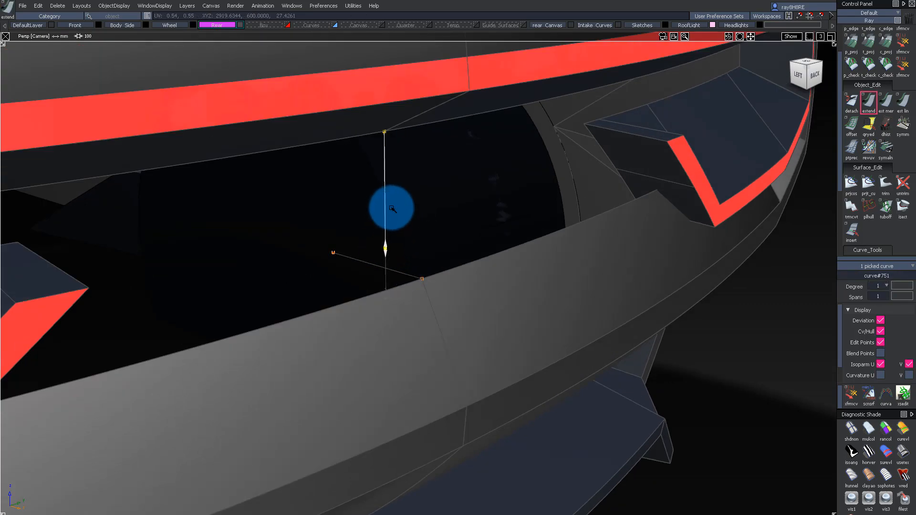
pyautogui.click(327, 247)
pyautogui.press('w')
pyautogui.keyDown('ctrl'); pyautogui.click(395, 240); pyautogui.keyUp('ctrl')
pyautogui.keyDown('ctrl'); pyautogui.keyDown('shift'); pyautogui.moveTo(289, 257); pyautogui.dragTo(288, 257); pyautogui.keyUp('shift'); pyautogui.keyUp('ctrl')
# Sweep the short centreline curve along the shelf's inner edge to form a narrow strip.
pyautogui.keyDown('ctrl'); pyautogui.keyDown('shift'); pyautogui.moveTo(399, 273); pyautogui.dragTo(402, 219); pyautogui.keyUp('shift'); pyautogui.keyUp('ctrl')
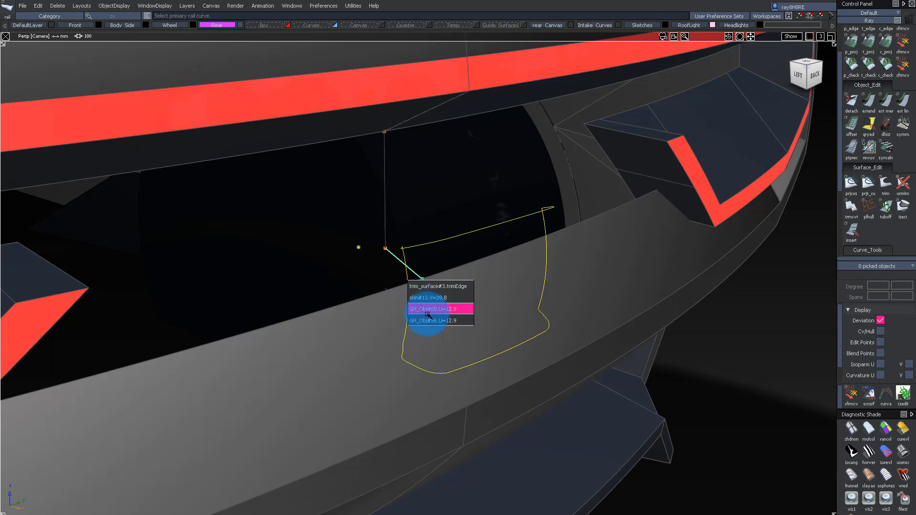
pyautogui.click(611, 290)
pyautogui.keyDown('alt'); pyautogui.keyDown('shift'); pyautogui.moveTo(477, 205); pyautogui.dragTo(372, 343, button='middle'); pyautogui.keyUp('shift'); pyautogui.keyUp('alt')
pyautogui.click(274, 468)
pyautogui.keyDown('alt'); pyautogui.keyDown('shift'); pyautogui.moveTo(275, 468); pyautogui.dragTo(317, 372, button='right'); pyautogui.keyUp('shift'); pyautogui.keyUp('alt')
pyautogui.click(321, 337)
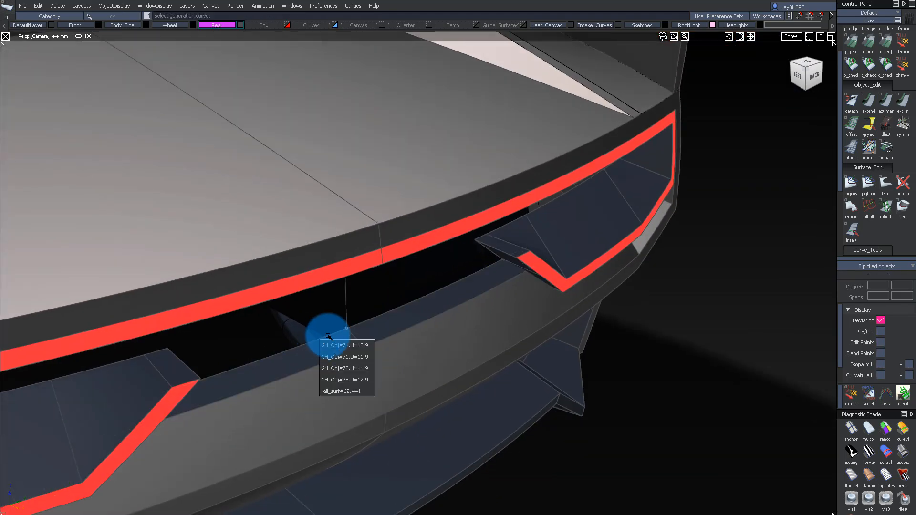
pyautogui.click(347, 402)
pyautogui.keyDown('alt'); pyautogui.keyDown('shift'); pyautogui.moveTo(272, 439); pyautogui.dragTo(356, 162); pyautogui.keyUp('shift'); pyautogui.keyUp('alt')
pyautogui.click(417, 188)
pyautogui.press('Delete')
pyautogui.press('Return')
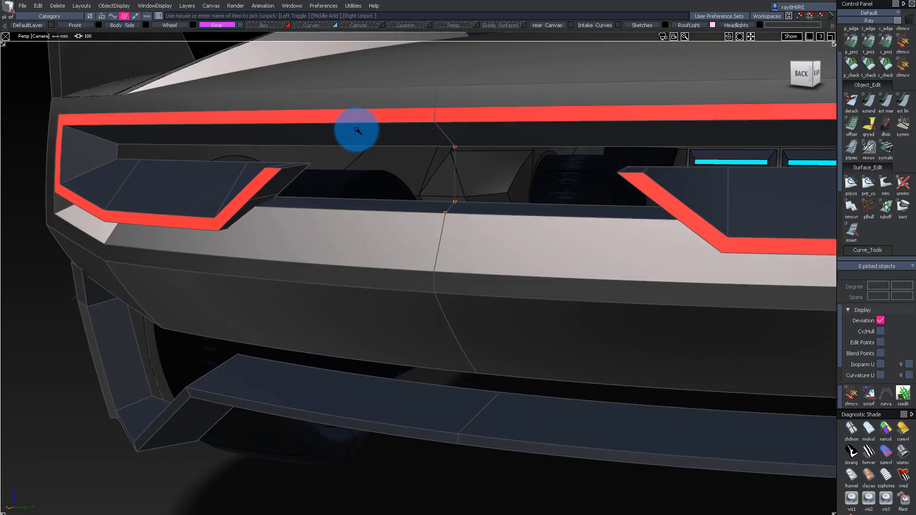
# Sweep the vertical centreline curve along the upper panel's inner edge to form the recess's back wall.
pyautogui.keyDown('alt'); pyautogui.keyDown('shift'); pyautogui.moveTo(359, 131); pyautogui.dragTo(445, 155); pyautogui.keyUp('shift'); pyautogui.keyUp('alt')
pyautogui.keyDown('alt'); pyautogui.keyDown('shift'); pyautogui.moveTo(444, 156); pyautogui.dragTo(454, 152, button='right'); pyautogui.keyUp('shift'); pyautogui.keyUp('alt')
pyautogui.click(461, 152)
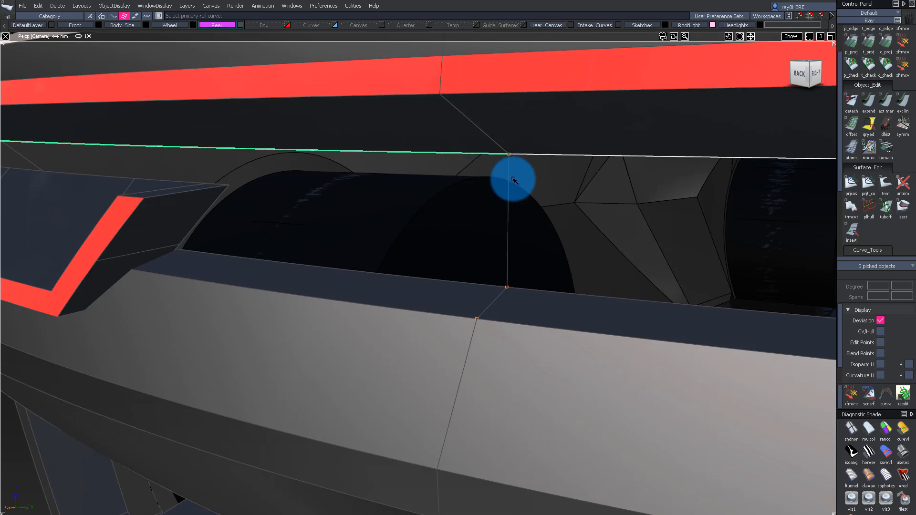
pyautogui.click(507, 179)
pyautogui.keyDown('alt'); pyautogui.keyDown('shift'); pyautogui.moveTo(518, 197); pyautogui.dragTo(499, 216); pyautogui.keyUp('shift'); pyautogui.keyUp('alt')
pyautogui.keyDown('alt'); pyautogui.keyDown('shift'); pyautogui.moveTo(499, 216); pyautogui.dragTo(457, 195, button='right'); pyautogui.keyUp('shift'); pyautogui.keyUp('alt')
# Isolate the narrow strip and its adjoining recess surface, and align the strip's long edge to the neighbouring surface.
pyautogui.click(456, 194)
pyautogui.click(442, 244)
pyautogui.hotkey('alt', 'h')
pyautogui.keyDown('alt'); pyautogui.keyDown('shift'); pyautogui.moveTo(349, 204); pyautogui.dragTo(355, 271); pyautogui.keyUp('shift'); pyautogui.keyUp('alt')
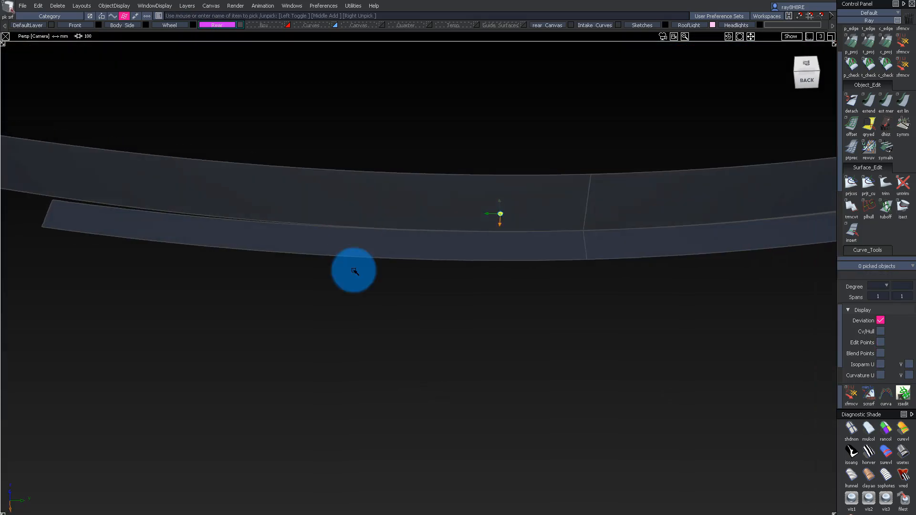
pyautogui.doubleClick(851, 43)
pyautogui.click(848, 63)
pyautogui.click(306, 231)
pyautogui.click(503, 302)
pyautogui.click(310, 221)
pyautogui.keyDown('ctrl'); pyautogui.keyDown('shift'); pyautogui.moveTo(294, 139); pyautogui.dragTo(262, 239); pyautogui.keyUp('shift'); pyautogui.keyUp('ctrl')
pyautogui.keyDown('ctrl'); pyautogui.keyDown('shift'); pyautogui.moveTo(247, 116); pyautogui.dragTo(488, 459); pyautogui.keyUp('shift'); pyautogui.keyUp('ctrl')
pyautogui.hotkey('alt', 'h')
# Examine the tail-light recess and rear end from behind and from the side, checking the lower outer corner for gaps.
pyautogui.keyDown('alt'); pyautogui.keyDown('shift'); pyautogui.moveTo(500, 292); pyautogui.dragTo(450, 133, button='right'); pyautogui.keyUp('shift'); pyautogui.keyUp('alt')
pyautogui.keyDown('alt'); pyautogui.keyDown('shift'); pyautogui.moveTo(450, 133); pyautogui.dragTo(589, 67); pyautogui.keyUp('shift'); pyautogui.keyUp('alt')
pyautogui.moveTo(501, 153); pyautogui.dragTo(591, 261)
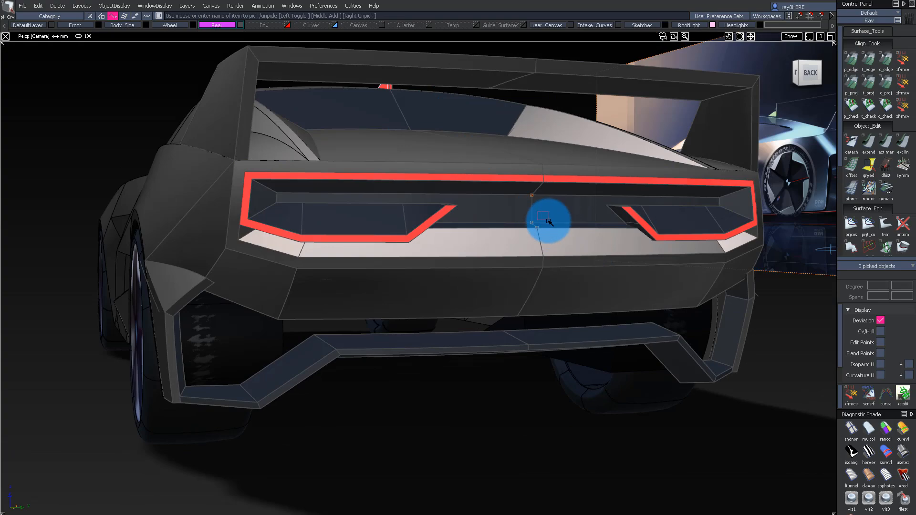
pyautogui.keyDown('alt'); pyautogui.keyDown('shift'); pyautogui.moveTo(548, 190); pyautogui.dragTo(501, 221, button='right'); pyautogui.keyUp('shift'); pyautogui.keyUp('alt')
pyautogui.keyDown('alt'); pyautogui.keyDown('shift'); pyautogui.moveTo(501, 221); pyautogui.dragTo(507, 242); pyautogui.keyUp('shift'); pyautogui.keyUp('alt')
pyautogui.keyDown('alt'); pyautogui.keyDown('shift'); pyautogui.moveTo(507, 241); pyautogui.dragTo(487, 295, button='right'); pyautogui.keyUp('shift'); pyautogui.keyUp('alt')
pyautogui.keyDown('alt'); pyautogui.keyDown('shift'); pyautogui.moveTo(487, 296); pyautogui.dragTo(397, 312); pyautogui.keyUp('shift'); pyautogui.keyUp('alt')
pyautogui.keyDown('alt'); pyautogui.keyDown('shift'); pyautogui.moveTo(112, 260); pyautogui.dragTo(248, 266); pyautogui.keyUp('shift'); pyautogui.keyUp('alt')
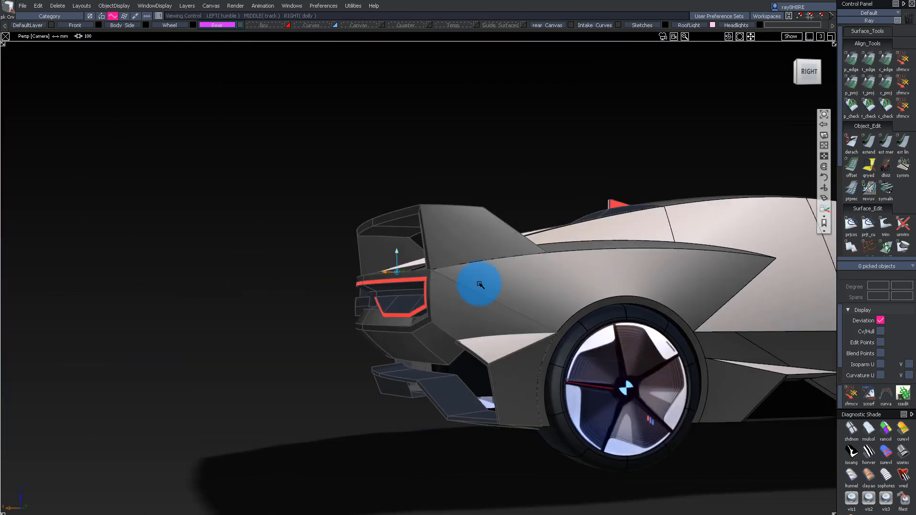
pyautogui.press('a')
pyautogui.moveTo(556, 212)
pyautogui.keyDown('alt'); pyautogui.keyDown('shift'); pyautogui.mouseDown()
pyautogui.moveTo(321, 300)
pyautogui.moveTo(405, 302)
pyautogui.moveTo(272, 142)
pyautogui.moveTo(374, 221)
pyautogui.moveTo(300, 184)
pyautogui.moveTo(94, 223)
pyautogui.moveTo(96, 336)
pyautogui.moveTo(256, 225)
pyautogui.moveTo(408, 353)
pyautogui.mouseUp(); pyautogui.keyUp('shift'); pyautogui.keyUp('alt')
pyautogui.keyDown('alt'); pyautogui.keyDown('shift'); pyautogui.moveTo(431, 236); pyautogui.dragTo(271, 250); pyautogui.keyUp('shift'); pyautogui.keyUp('alt')
pyautogui.keyDown('alt'); pyautogui.keyDown('shift'); pyautogui.moveTo(528, 293); pyautogui.dragTo(564, 320, button='right'); pyautogui.keyUp('shift'); pyautogui.keyUp('alt')
pyautogui.moveTo(564, 320)
pyautogui.keyDown('alt'); pyautogui.keyDown('shift'); pyautogui.mouseDown()
pyautogui.moveTo(569, 219)
pyautogui.moveTo(528, 281)
pyautogui.moveTo(536, 323)
pyautogui.moveTo(593, 367)
pyautogui.moveTo(561, 330)
pyautogui.mouseUp(); pyautogui.keyUp('shift'); pyautogui.keyUp('alt')
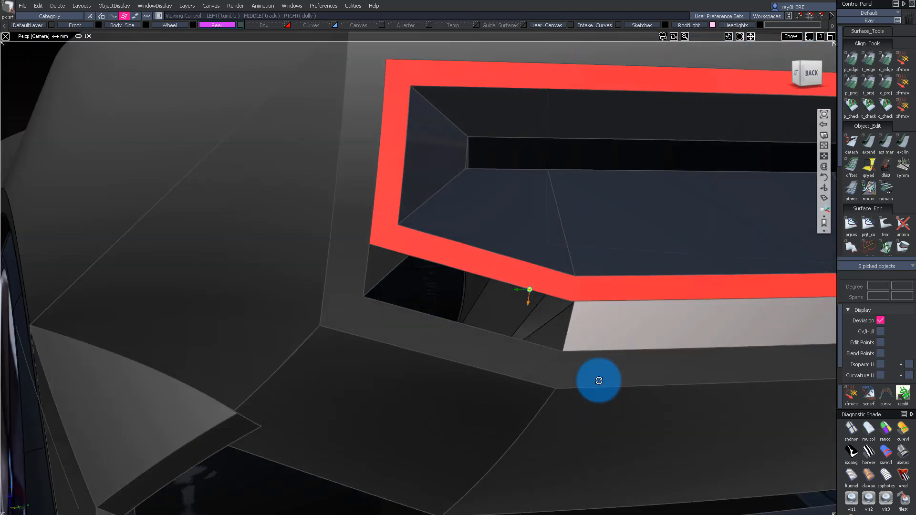
# Extend the outer end of the light-coloured shelf to the corner below the red tail-light frame.
pyautogui.keyDown('alt'); pyautogui.keyDown('shift'); pyautogui.moveTo(565, 327); pyautogui.dragTo(576, 349, button='right'); pyautogui.keyUp('shift'); pyautogui.keyUp('alt')
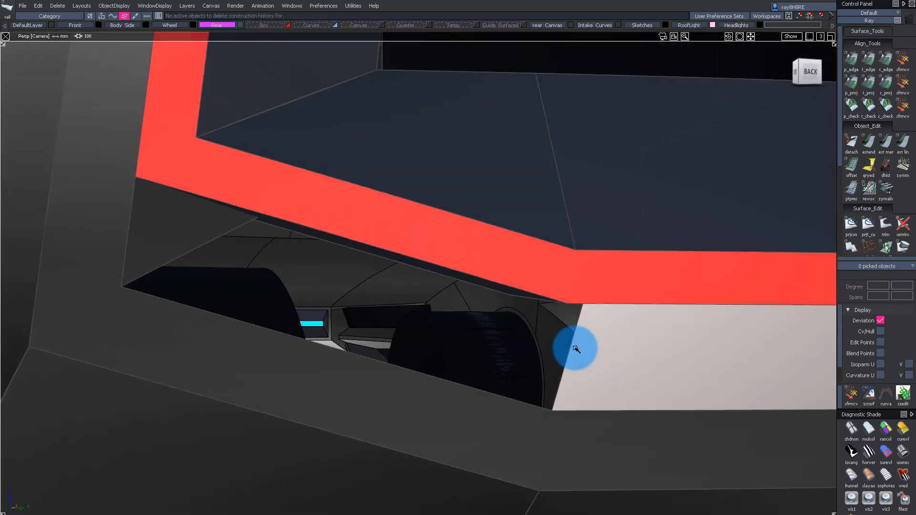
pyautogui.keyDown('alt'); pyautogui.keyDown('shift'); pyautogui.moveTo(571, 345); pyautogui.dragTo(583, 333); pyautogui.keyUp('shift'); pyautogui.keyUp('alt')
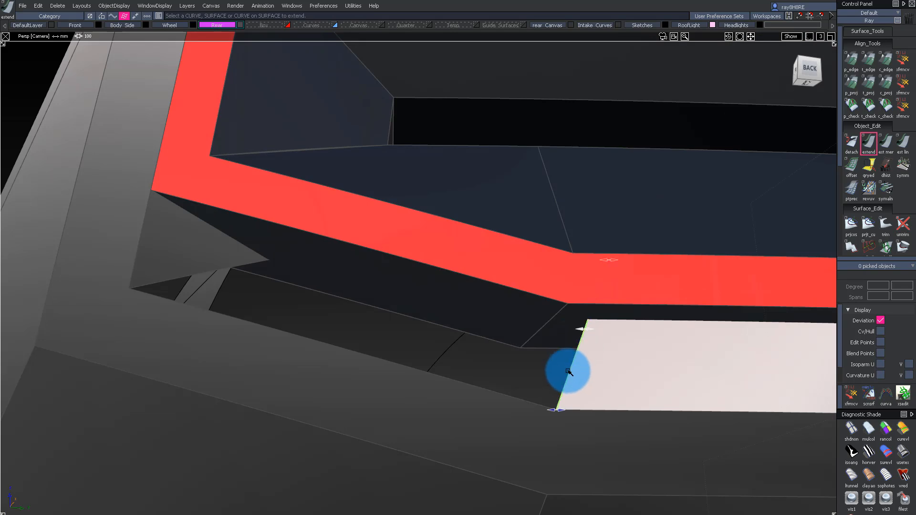
pyautogui.keyDown('alt'); pyautogui.keyDown('shift'); pyautogui.moveTo(551, 236); pyautogui.dragTo(511, 391); pyautogui.keyUp('shift'); pyautogui.keyUp('alt')
pyautogui.click(576, 387)
pyautogui.click(511, 391)
# Sweep the shelf's outer end edge along the bumper's sloped edge with Monorail to form the corner panel, enabling Explicit Control.
pyautogui.keyDown('alt'); pyautogui.keyDown('shift'); pyautogui.moveTo(301, 329); pyautogui.dragTo(540, 403); pyautogui.keyUp('shift'); pyautogui.keyUp('alt')
pyautogui.click(505, 376)
pyautogui.click(413, 326)
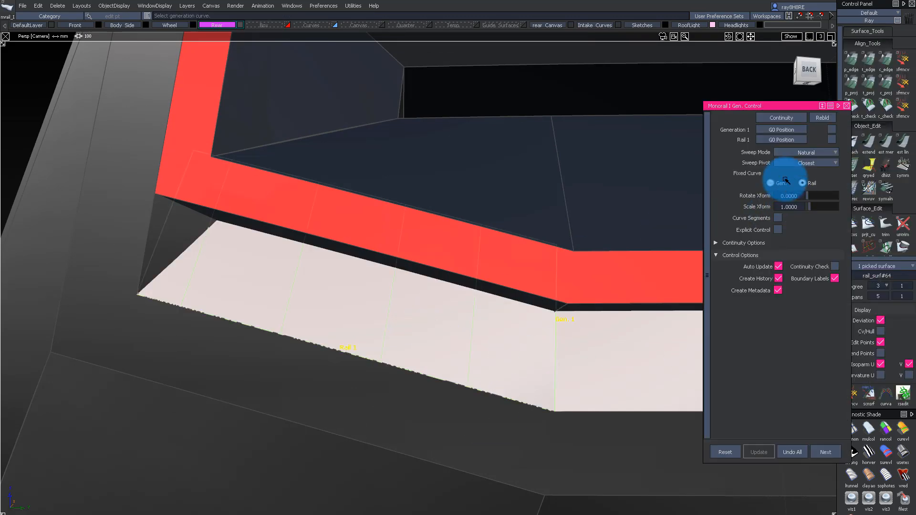
pyautogui.click(778, 230)
# Trim the swept corner panel where it meets the side wall and convert it to an untrimmed four-sided surface.
pyautogui.keyDown('ctrl'); pyautogui.keyDown('shift'); pyautogui.moveTo(399, 389); pyautogui.dragTo(334, 334); pyautogui.keyUp('shift'); pyautogui.keyUp('ctrl')
pyautogui.click(259, 266)
pyautogui.click(188, 244)
pyautogui.keyDown('ctrl'); pyautogui.keyDown('shift'); pyautogui.moveTo(189, 245); pyautogui.dragTo(289, 229); pyautogui.keyUp('shift'); pyautogui.keyUp('ctrl')
pyautogui.click(293, 186)
pyautogui.keyDown('ctrl'); pyautogui.keyDown('shift'); pyautogui.moveTo(299, 296); pyautogui.dragTo(331, 222); pyautogui.keyUp('shift'); pyautogui.keyUp('ctrl')
pyautogui.click(331, 222)
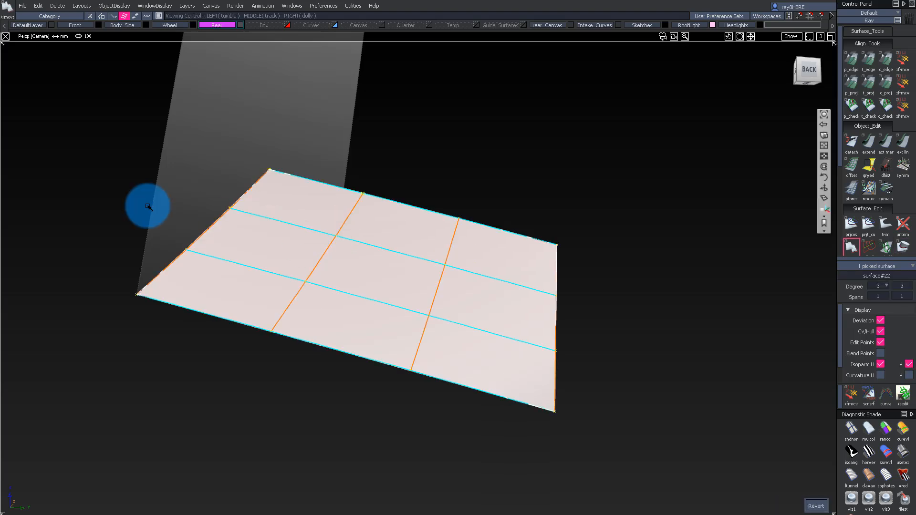
pyautogui.keyDown('alt'); pyautogui.keyDown('shift'); pyautogui.moveTo(147, 206); pyautogui.dragTo(162, 124); pyautogui.keyUp('shift'); pyautogui.keyUp('alt')
pyautogui.click(155, 129)
pyautogui.press('Delete')
pyautogui.press('Return')
# Draw a short vertical centreline curve at the diffuser's rear edge and sweep it along that edge to form an upright wall.
pyautogui.keyDown('alt'); pyautogui.keyDown('shift'); pyautogui.moveTo(351, 182); pyautogui.dragTo(398, 155); pyautogui.keyUp('shift'); pyautogui.keyUp('alt')
pyautogui.keyDown('ctrl'); pyautogui.keyDown('shift'); pyautogui.moveTo(399, 155); pyautogui.dragTo(372, 202); pyautogui.keyUp('shift'); pyautogui.keyUp('ctrl')
pyautogui.keyDown('ctrl'); pyautogui.keyDown('shift'); pyautogui.moveTo(563, 272); pyautogui.dragTo(574, 169); pyautogui.keyUp('shift'); pyautogui.keyUp('ctrl')
pyautogui.keyDown('alt'); pyautogui.keyDown('shift'); pyautogui.moveTo(572, 303); pyautogui.dragTo(744, 291); pyautogui.keyUp('shift'); pyautogui.keyUp('alt')
pyautogui.keyDown('alt'); pyautogui.keyDown('shift'); pyautogui.moveTo(744, 291); pyautogui.dragTo(687, 281, button='right'); pyautogui.keyUp('shift'); pyautogui.keyUp('alt')
pyautogui.keyDown('alt'); pyautogui.keyDown('shift'); pyautogui.moveTo(687, 281); pyautogui.dragTo(612, 300); pyautogui.keyUp('shift'); pyautogui.keyUp('alt')
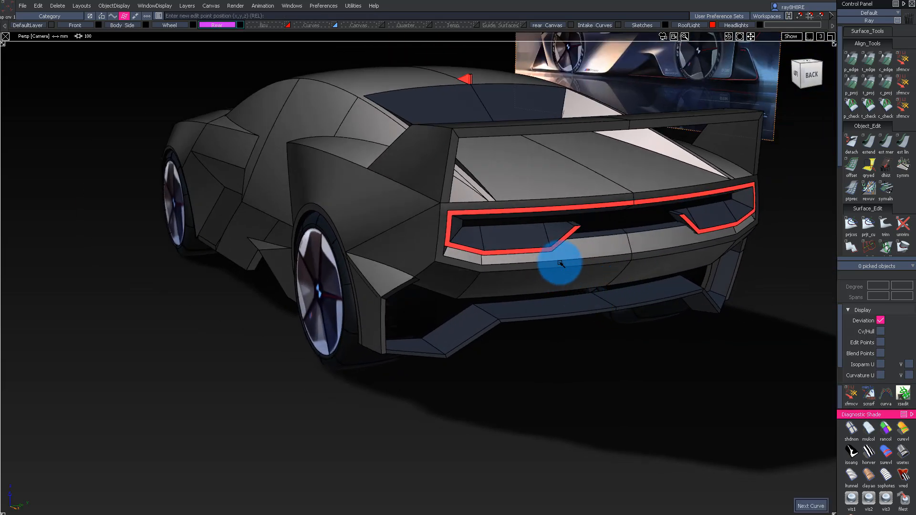
pyautogui.keyDown('alt'); pyautogui.keyDown('shift'); pyautogui.moveTo(602, 299); pyautogui.dragTo(620, 308, button='right'); pyautogui.keyUp('shift'); pyautogui.keyUp('alt')
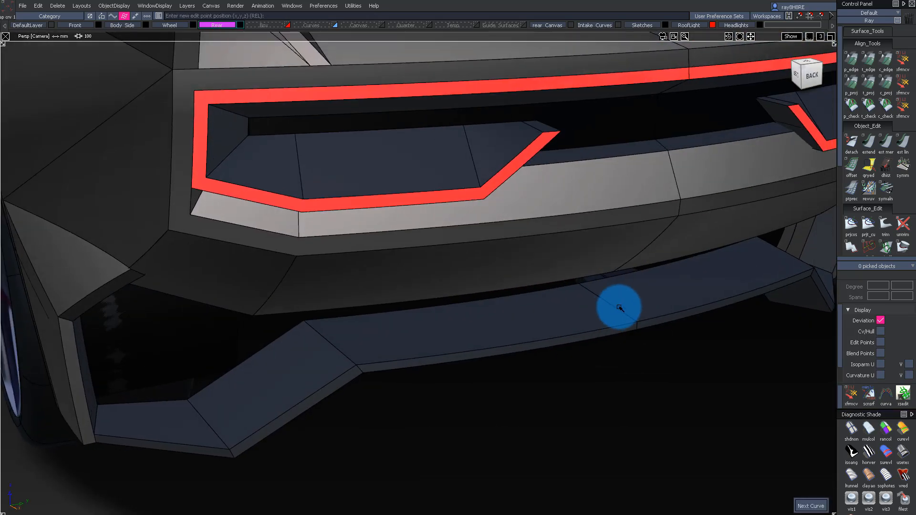
pyautogui.keyDown('alt'); pyautogui.keyDown('shift'); pyautogui.moveTo(567, 239); pyautogui.dragTo(574, 295); pyautogui.keyUp('shift'); pyautogui.keyUp('alt')
pyautogui.hotkey('ctrl', 'z')
pyautogui.click(566, 290)
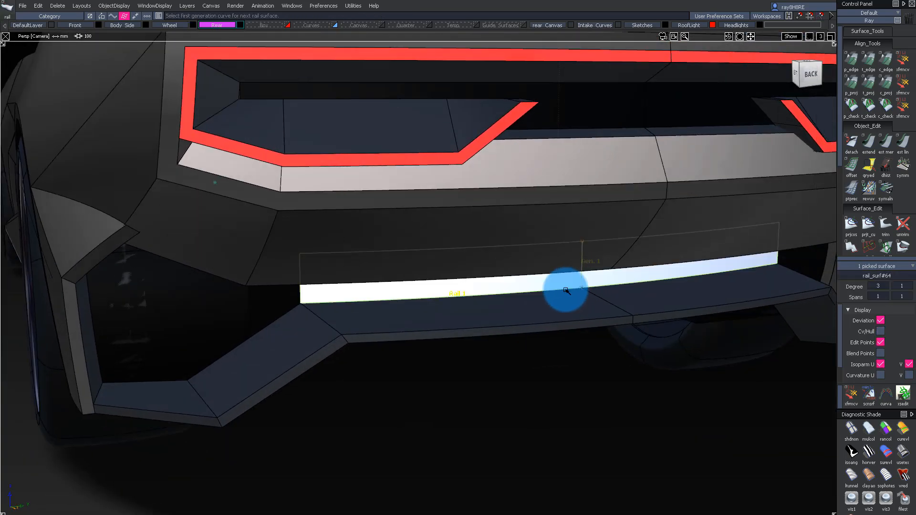
# Align the new wall symmetrically at the centreline and continue it along the diffuser's sloped section.
pyautogui.click(899, 166)
pyautogui.click(404, 287)
pyautogui.click(240, 25)
pyautogui.click(274, 17)
pyautogui.keyDown('alt'); pyautogui.keyDown('shift'); pyautogui.moveTo(352, 288); pyautogui.dragTo(317, 303); pyautogui.keyUp('shift'); pyautogui.keyUp('alt')
pyautogui.click(315, 300)
pyautogui.keyDown('ctrl'); pyautogui.keyDown('shift'); pyautogui.moveTo(321, 331); pyautogui.dragTo(320, 300); pyautogui.keyUp('shift'); pyautogui.keyUp('ctrl')
pyautogui.press('e')
pyautogui.click(199, 332)
pyautogui.press('Return')
# Continue the upright wall along the diffuser's outermost section and extend its outer end past the bumper's side opening.
pyautogui.moveTo(183, 340); pyautogui.dragTo(198, 243)
pyautogui.moveTo(176, 388)
pyautogui.keyDown('ctrl'); pyautogui.keyDown('shift'); pyautogui.mouseDown()
pyautogui.moveTo(177, 326)
pyautogui.moveTo(205, 380)
pyautogui.mouseUp(); pyautogui.keyUp('shift'); pyautogui.keyUp('ctrl')
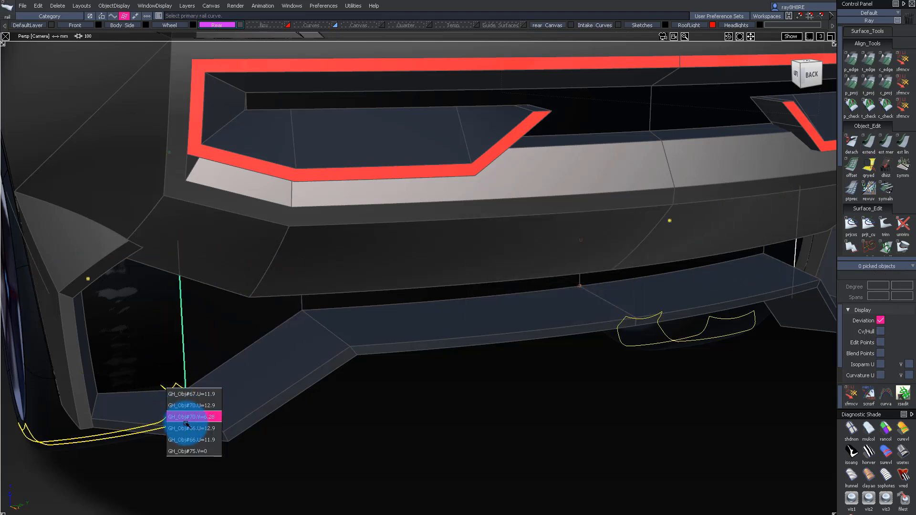
pyautogui.click(241, 341)
pyautogui.keyDown('alt'); pyautogui.keyDown('shift'); pyautogui.moveTo(241, 341); pyautogui.dragTo(99, 291); pyautogui.keyUp('shift'); pyautogui.keyUp('alt')
pyautogui.press('Return')
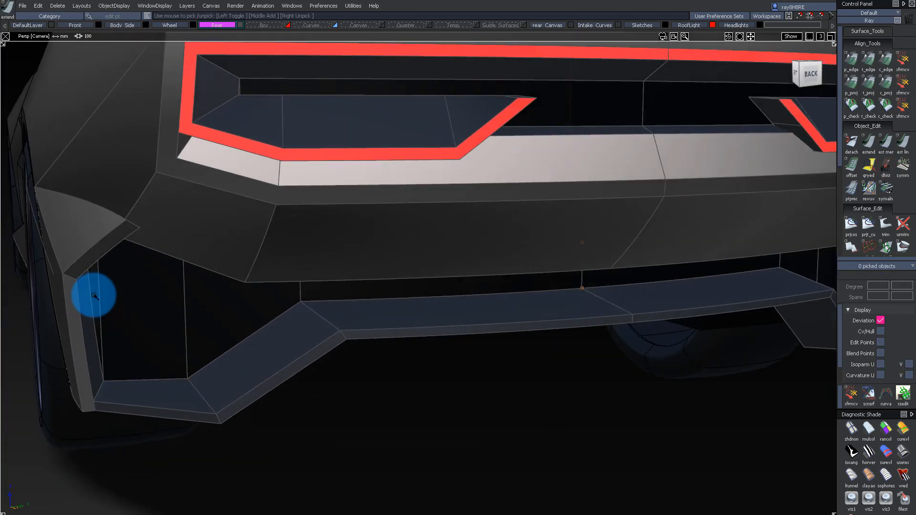
pyautogui.click(98, 297)
pyautogui.click(123, 314)
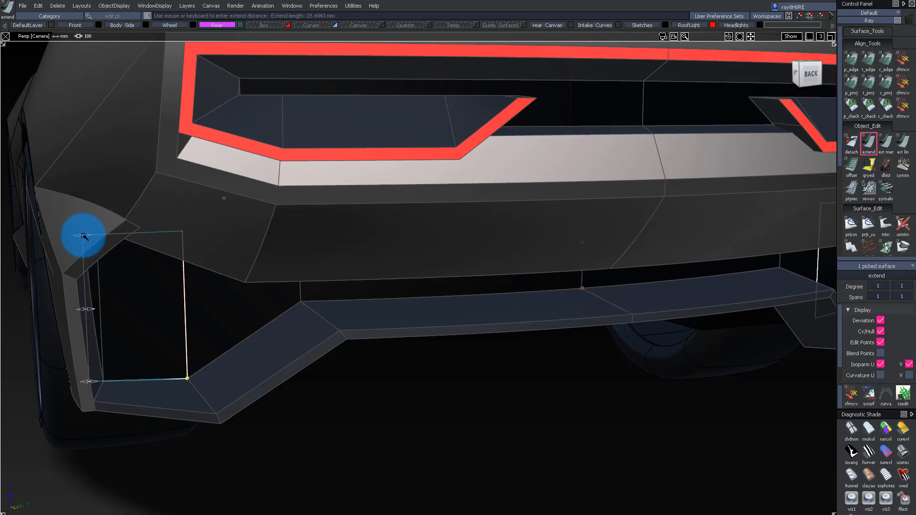
# Examine the closed rear end and the car's side from several angles.
pyautogui.keyDown('alt'); pyautogui.keyDown('shift'); pyautogui.moveTo(107, 344); pyautogui.dragTo(502, 353); pyautogui.keyUp('shift'); pyautogui.keyUp('alt')
pyautogui.keyDown('ctrl'); pyautogui.keyDown('shift'); pyautogui.moveTo(502, 334); pyautogui.dragTo(511, 253); pyautogui.keyUp('shift'); pyautogui.keyUp('ctrl')
pyautogui.moveTo(513, 241); pyautogui.dragTo(574, 306)
pyautogui.keyDown('alt'); pyautogui.keyDown('shift'); pyautogui.moveTo(407, 246); pyautogui.dragTo(793, 425); pyautogui.keyUp('shift'); pyautogui.keyUp('alt')
pyautogui.keyDown('alt'); pyautogui.keyDown('shift'); pyautogui.moveTo(793, 425); pyautogui.dragTo(288, 273, button='right'); pyautogui.keyUp('shift'); pyautogui.keyUp('alt')
pyautogui.keyDown('alt'); pyautogui.keyDown('shift'); pyautogui.moveTo(288, 274); pyautogui.dragTo(838, 509); pyautogui.keyUp('shift'); pyautogui.keyUp('alt')
pyautogui.click(869, 142)
pyautogui.keyDown('alt'); pyautogui.keyDown('shift'); pyautogui.moveTo(482, 202); pyautogui.dragTo(176, 6, button='right'); pyautogui.keyUp('shift'); pyautogui.keyUp('alt')
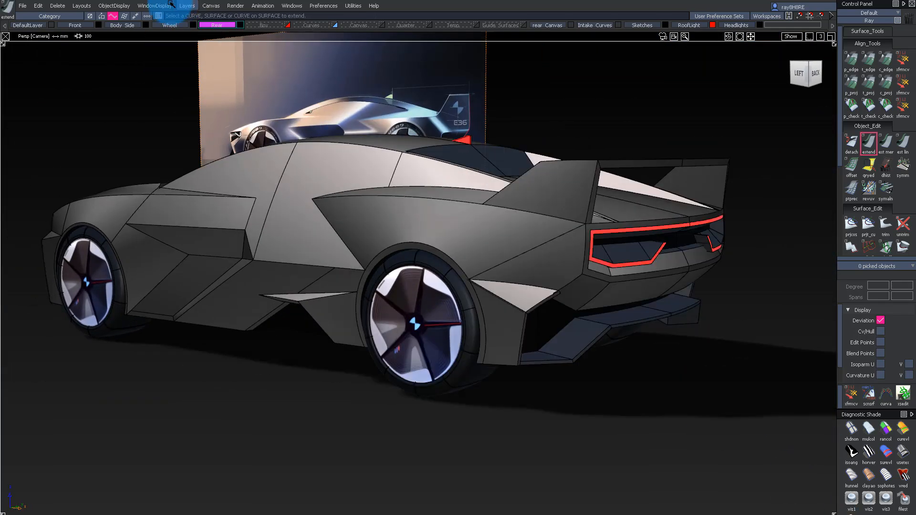
# Review the hardware shading options for environment effects and shader glow, and close them.
pyautogui.moveTo(168, 6); pyautogui.dragTo(169, 43)
pyautogui.click(200, 42)
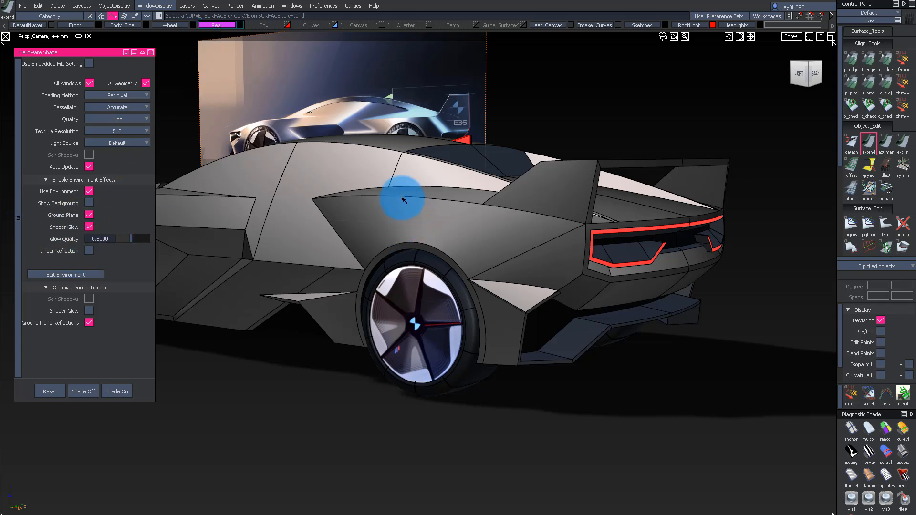
pyautogui.keyDown('alt'); pyautogui.keyDown('shift'); pyautogui.moveTo(409, 209); pyautogui.dragTo(468, 298); pyautogui.keyUp('shift'); pyautogui.keyUp('alt')
pyautogui.click(150, 52)
pyautogui.keyDown('alt'); pyautogui.keyDown('shift'); pyautogui.moveTo(446, 213); pyautogui.dragTo(545, 275); pyautogui.keyUp('shift'); pyautogui.keyUp('alt')
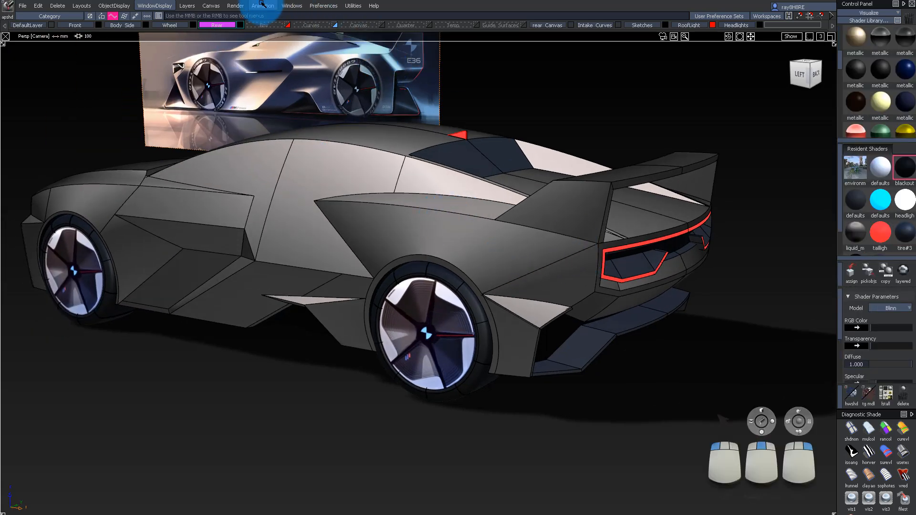
# Open the shader editor for the red tail-light strip.
pyautogui.click(232, 5)
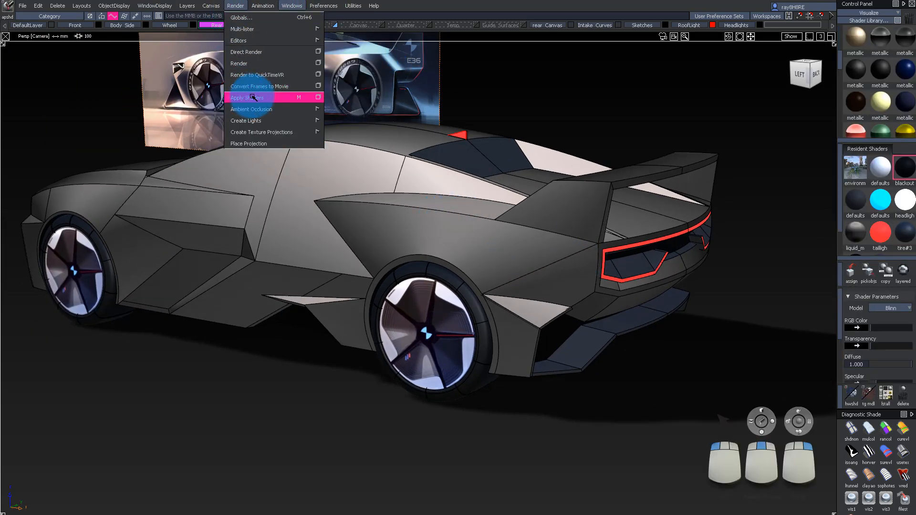
pyautogui.click(301, 99)
pyautogui.keyDown('alt'); pyautogui.keyDown('shift'); pyautogui.moveTo(521, 219); pyautogui.dragTo(577, 224); pyautogui.keyUp('shift'); pyautogui.keyUp('alt')
pyautogui.keyDown('ctrl'); pyautogui.keyDown('shift'); pyautogui.moveTo(576, 224); pyautogui.dragTo(565, 225, button='middle'); pyautogui.keyUp('shift'); pyautogui.keyUp('ctrl')
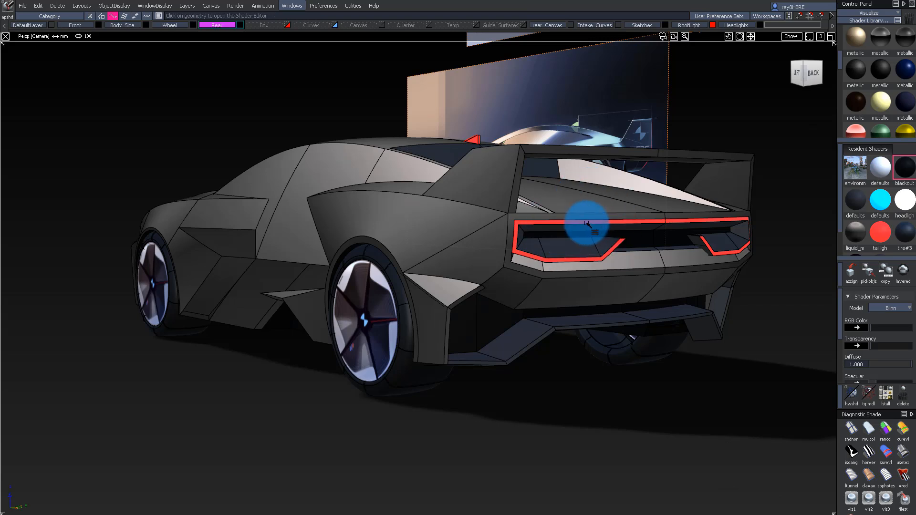
pyautogui.click(587, 223)
pyautogui.moveTo(702, 76); pyautogui.dragTo(317, 73)
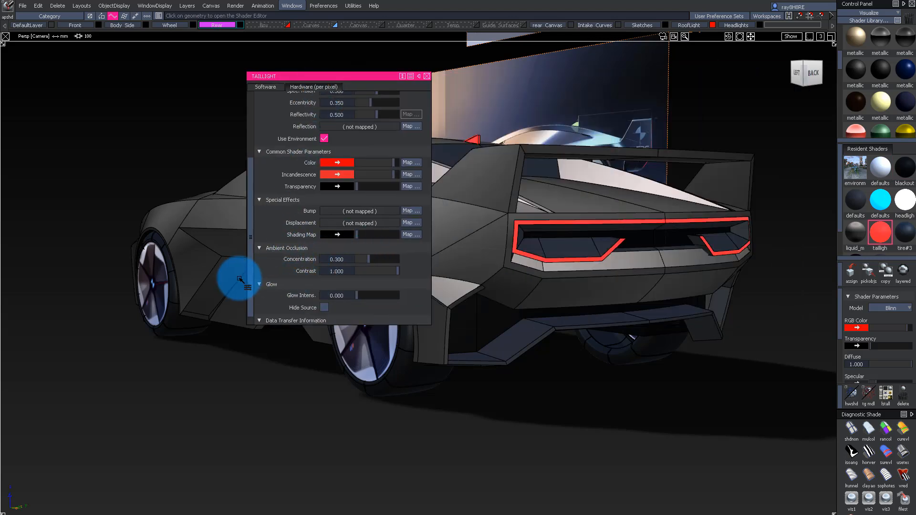
# Set the tail-light shader's glow intensity to 0.350 and its ambient occlusion concentration to 0.650.
pyautogui.scroll(3, 307, 180)
pyautogui.scroll(-3, 291, 163)
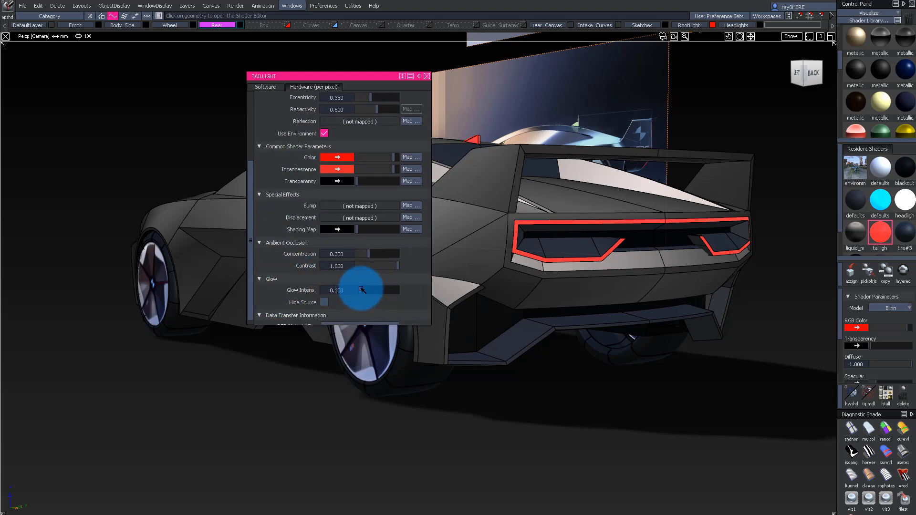
pyautogui.moveTo(366, 289); pyautogui.dragTo(377, 284)
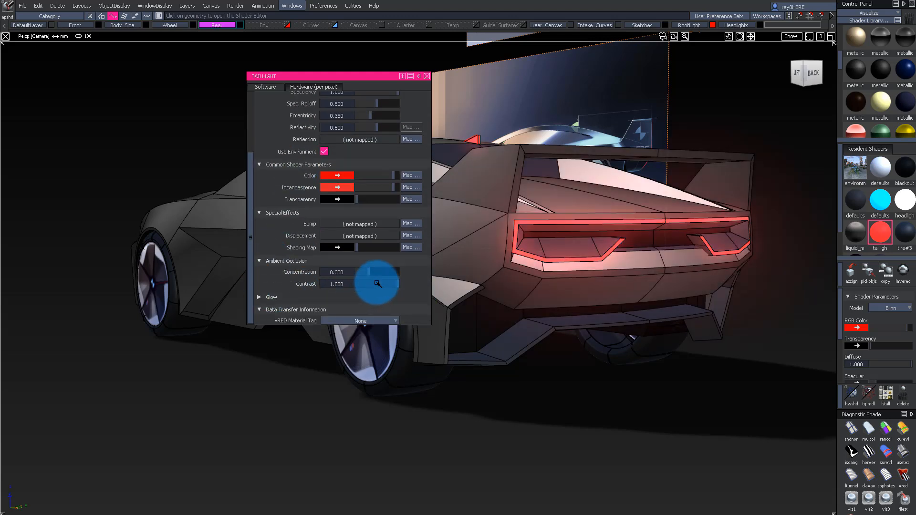
pyautogui.keyDown('alt'); pyautogui.keyDown('shift'); pyautogui.moveTo(608, 236); pyautogui.dragTo(338, 286); pyautogui.keyUp('shift'); pyautogui.keyUp('alt')
pyautogui.click(289, 302)
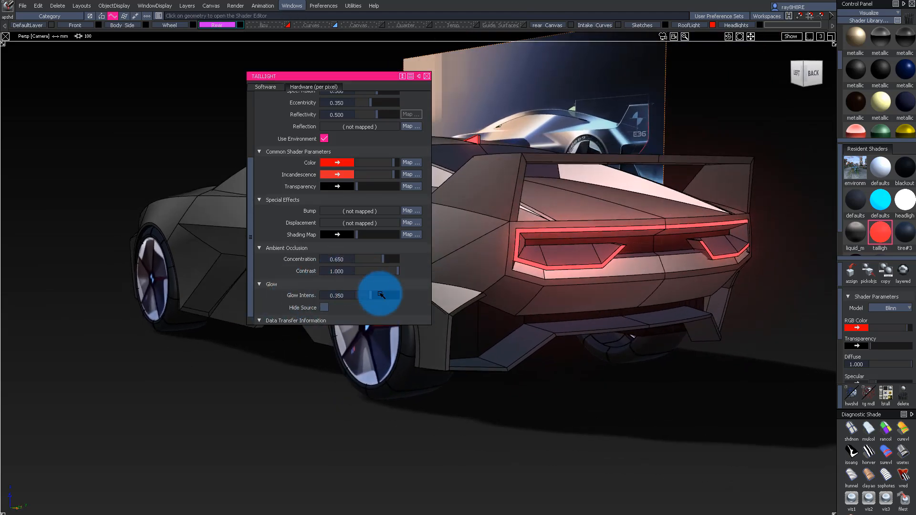
pyautogui.click(381, 295)
# Set the glow intensity of the blue front grille light's shader to 0.450.
pyautogui.keyDown('alt'); pyautogui.keyDown('shift'); pyautogui.moveTo(636, 199); pyautogui.dragTo(553, 223); pyautogui.keyUp('shift'); pyautogui.keyUp('alt')
pyautogui.keyDown('alt'); pyautogui.keyDown('shift'); pyautogui.moveTo(553, 223); pyautogui.dragTo(512, 229, button='right'); pyautogui.keyUp('shift'); pyautogui.keyUp('alt')
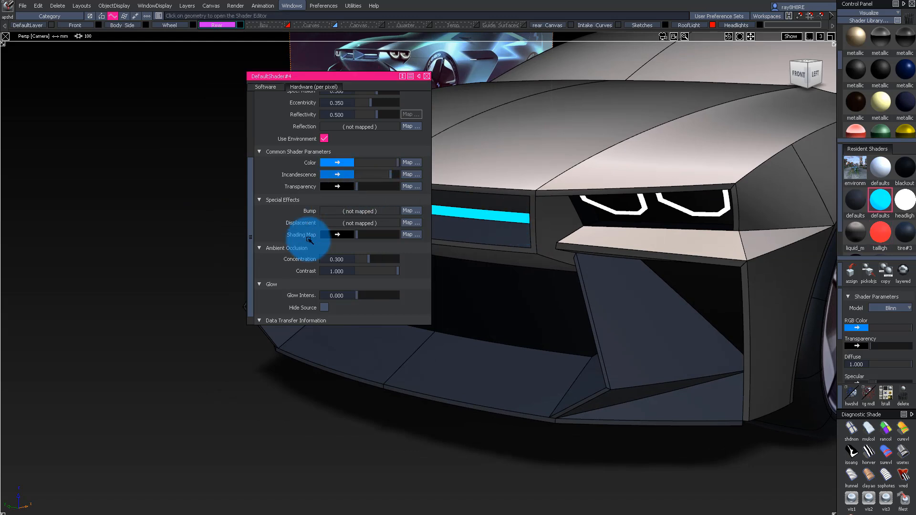
pyautogui.moveTo(373, 293); pyautogui.dragTo(375, 292)
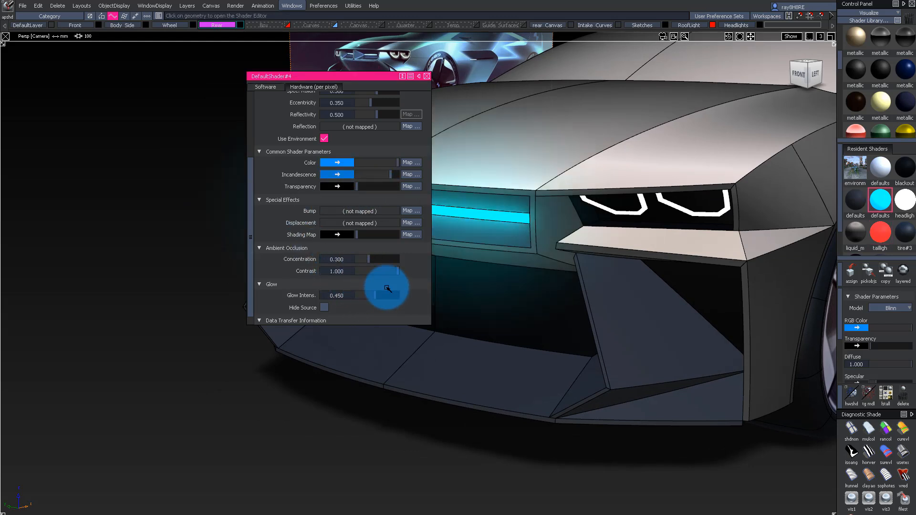
# Set the white headlight shader's glow intensity to 0.550 and close the shader editor.
pyautogui.keyDown('ctrl'); pyautogui.keyDown('shift'); pyautogui.moveTo(661, 235); pyautogui.dragTo(662, 236); pyautogui.keyUp('shift'); pyautogui.keyUp('ctrl')
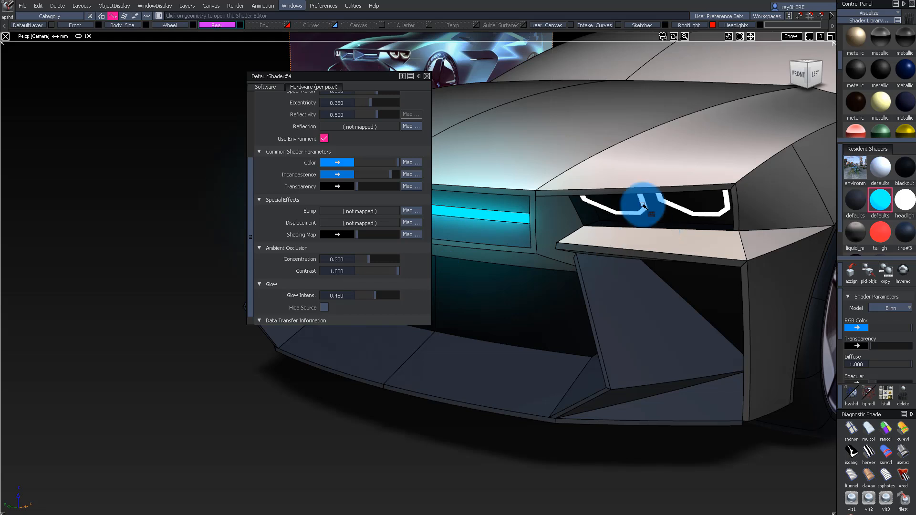
pyautogui.click(528, 219)
pyautogui.moveTo(363, 296); pyautogui.dragTo(367, 297)
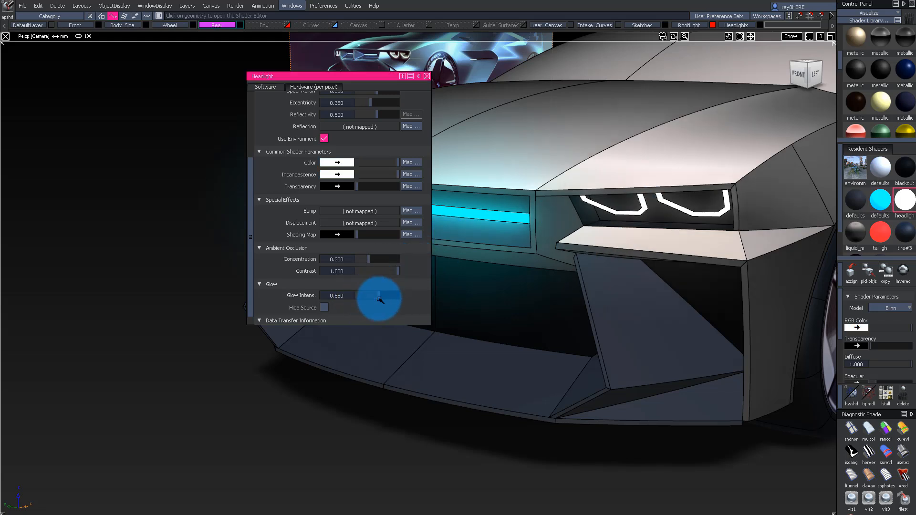
pyautogui.click(428, 75)
# Inspect the glowing front and rear lights on the whole car from the front and the side.
pyautogui.keyDown('alt'); pyautogui.keyDown('shift'); pyautogui.moveTo(531, 122); pyautogui.dragTo(458, 272); pyautogui.keyUp('shift'); pyautogui.keyUp('alt')
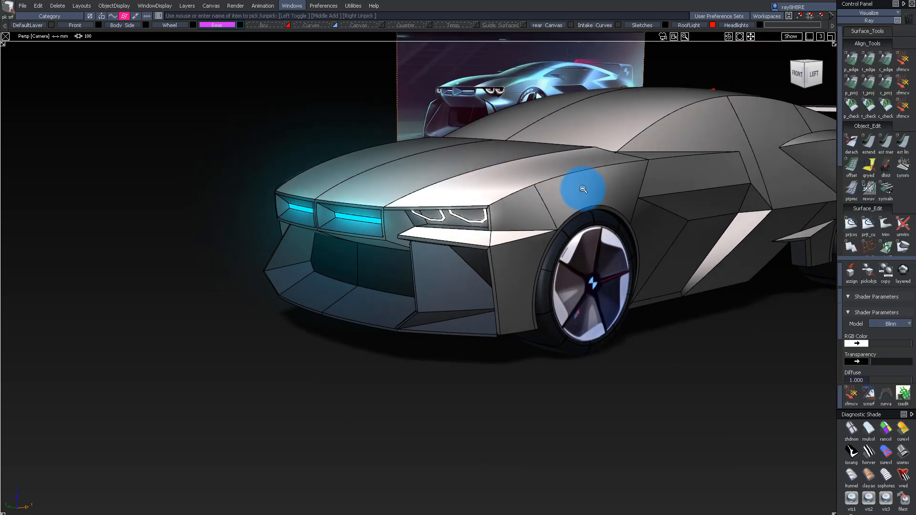
pyautogui.keyDown('alt'); pyautogui.keyDown('shift'); pyautogui.moveTo(585, 188); pyautogui.dragTo(379, 219, button='right'); pyautogui.keyUp('shift'); pyautogui.keyUp('alt')
pyautogui.keyDown('alt'); pyautogui.keyDown('shift'); pyautogui.moveTo(378, 219); pyautogui.dragTo(234, 164); pyautogui.keyUp('shift'); pyautogui.keyUp('alt')
pyautogui.keyDown('alt'); pyautogui.keyDown('shift'); pyautogui.moveTo(234, 165); pyautogui.dragTo(215, 165, button='middle'); pyautogui.keyUp('shift'); pyautogui.keyUp('alt')
pyautogui.keyDown('alt'); pyautogui.keyDown('shift'); pyautogui.moveTo(215, 165); pyautogui.dragTo(497, 172); pyautogui.keyUp('shift'); pyautogui.keyUp('alt')
pyautogui.keyDown('alt'); pyautogui.keyDown('shift'); pyautogui.moveTo(496, 172); pyautogui.dragTo(453, 179, button='right'); pyautogui.keyUp('shift'); pyautogui.keyUp('alt')
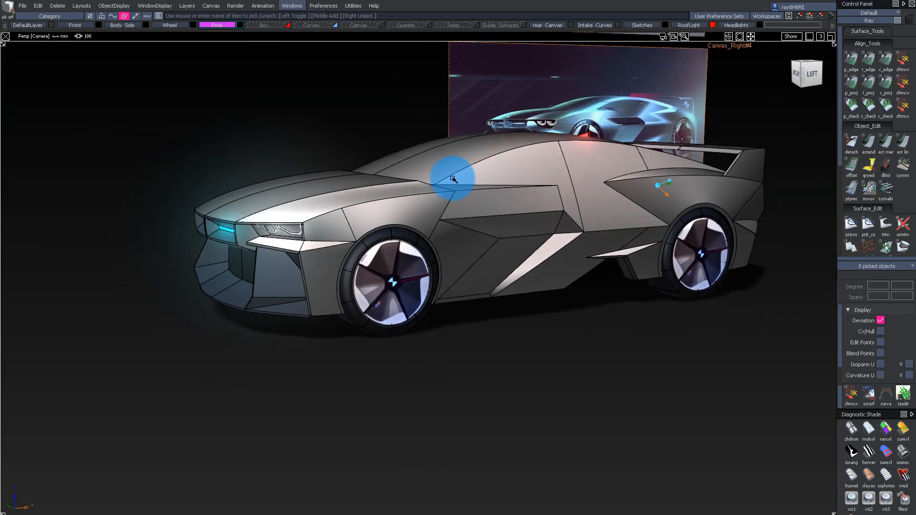
pyautogui.keyDown('alt'); pyautogui.keyDown('shift'); pyautogui.moveTo(453, 179); pyautogui.dragTo(378, 170, button='middle'); pyautogui.keyUp('shift'); pyautogui.keyUp('alt')
pyautogui.keyDown('alt'); pyautogui.keyDown('shift'); pyautogui.moveTo(379, 170); pyautogui.dragTo(310, 171); pyautogui.keyUp('shift'); pyautogui.keyUp('alt')
# Assign the dark blue metallic paint shader to the car's body surfaces.
pyautogui.keyDown('ctrl'); pyautogui.keyDown('shift'); pyautogui.moveTo(374, 203); pyautogui.dragTo(437, 218); pyautogui.keyUp('shift'); pyautogui.keyUp('ctrl')
pyautogui.scroll(3, 866, 31)
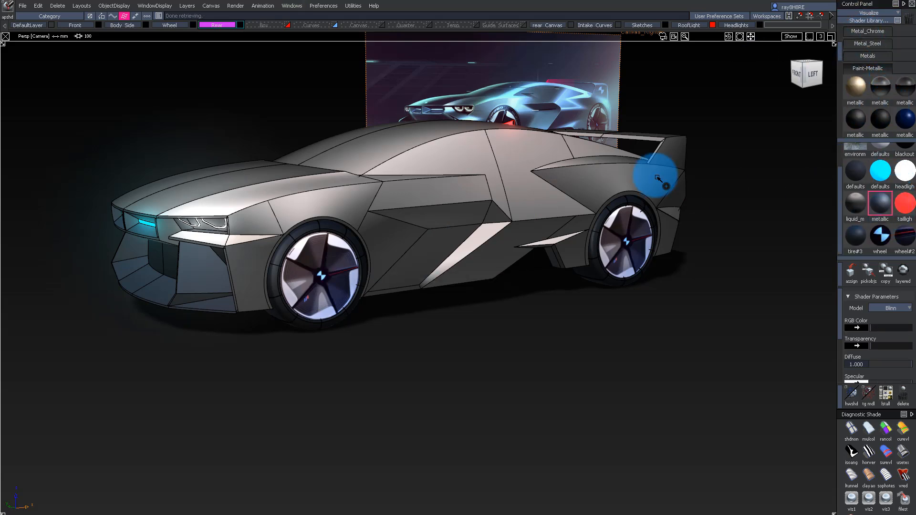
pyautogui.moveTo(658, 177); pyautogui.dragTo(522, 160)
pyautogui.moveTo(443, 156); pyautogui.dragTo(511, 203)
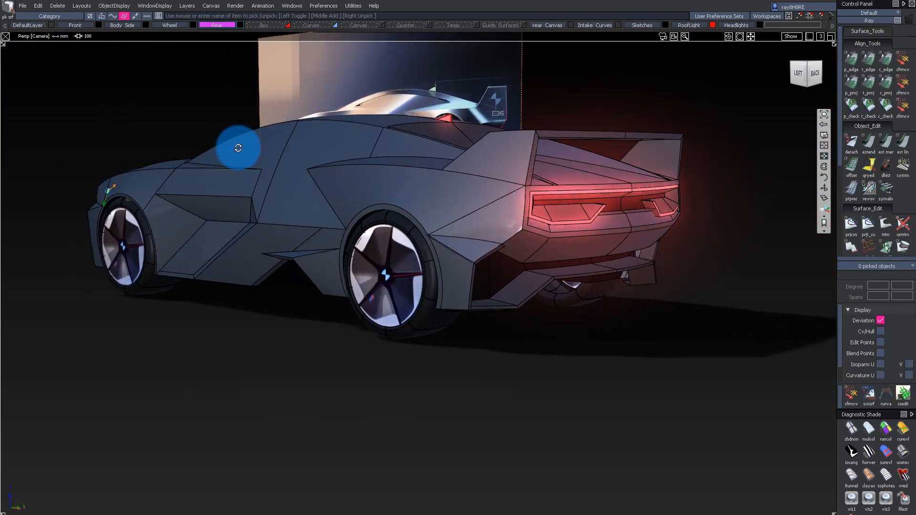